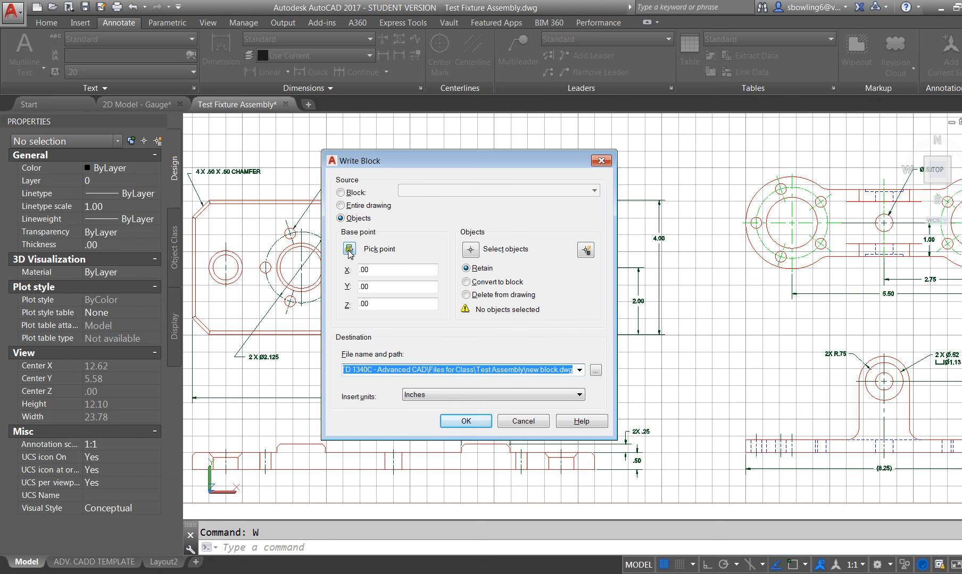
click(355, 206)
click(355, 194)
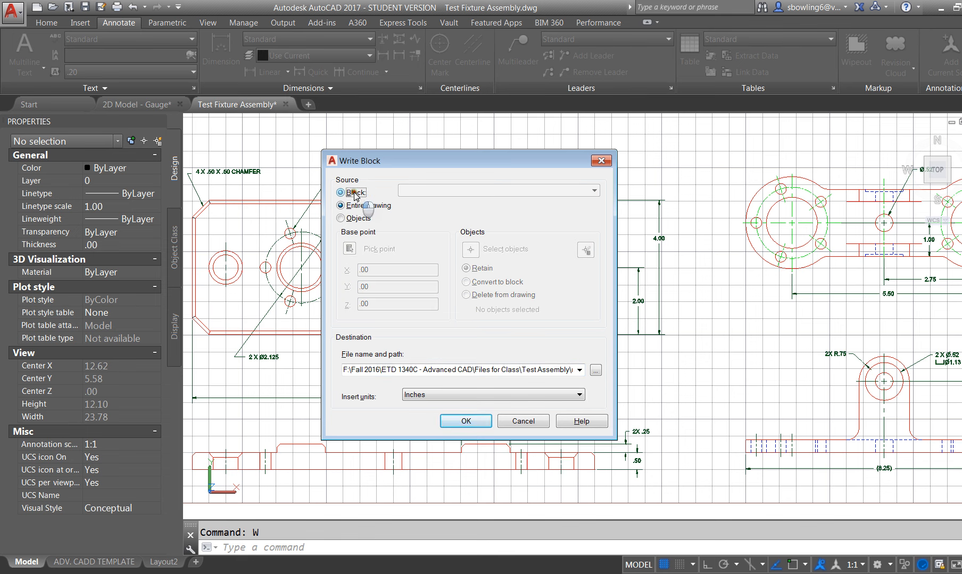
click(472, 191)
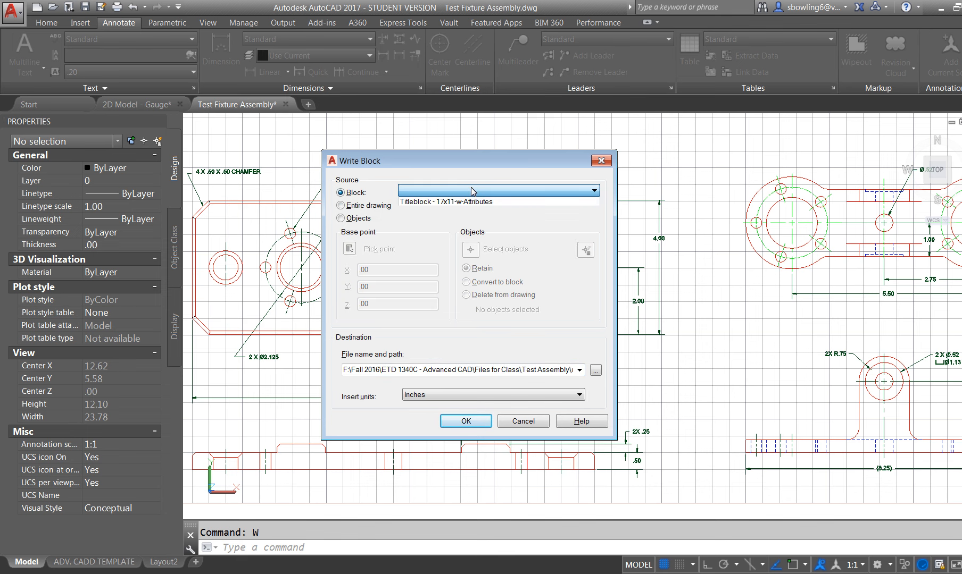
click(414, 241)
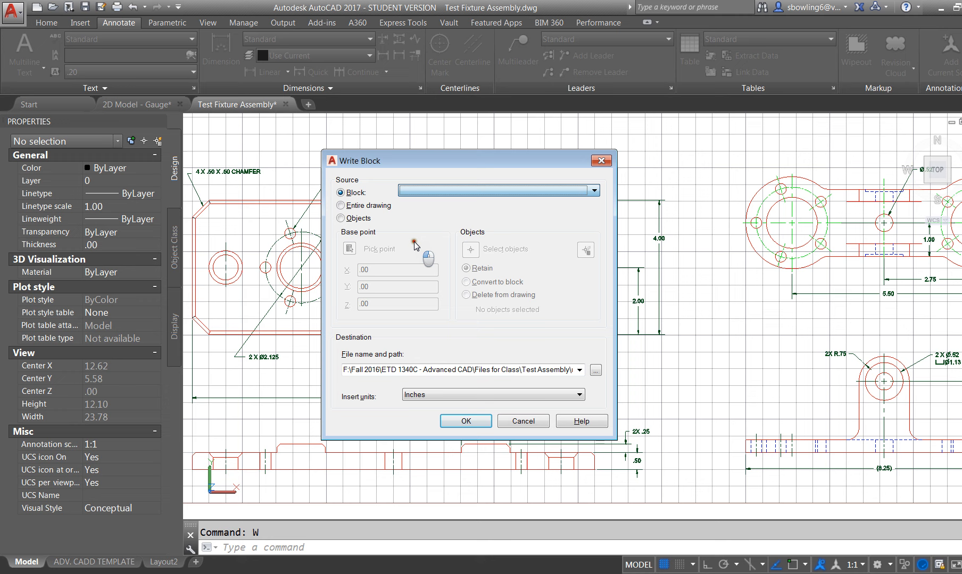
Use Objects as the block source and set the base point at the lower-left endpoint of the base plate's front view.
click(353, 219)
click(350, 250)
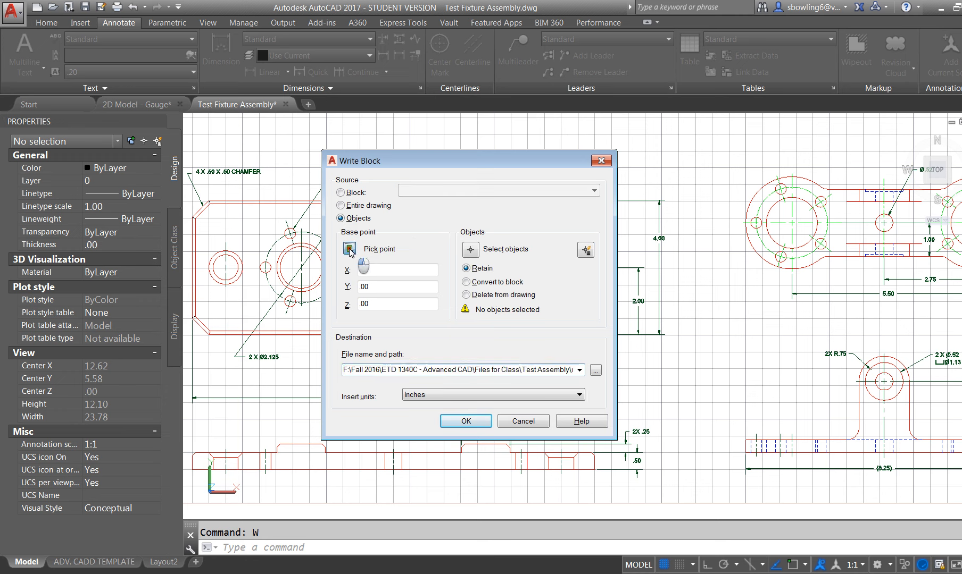
scroll(496, 261, down, 2)
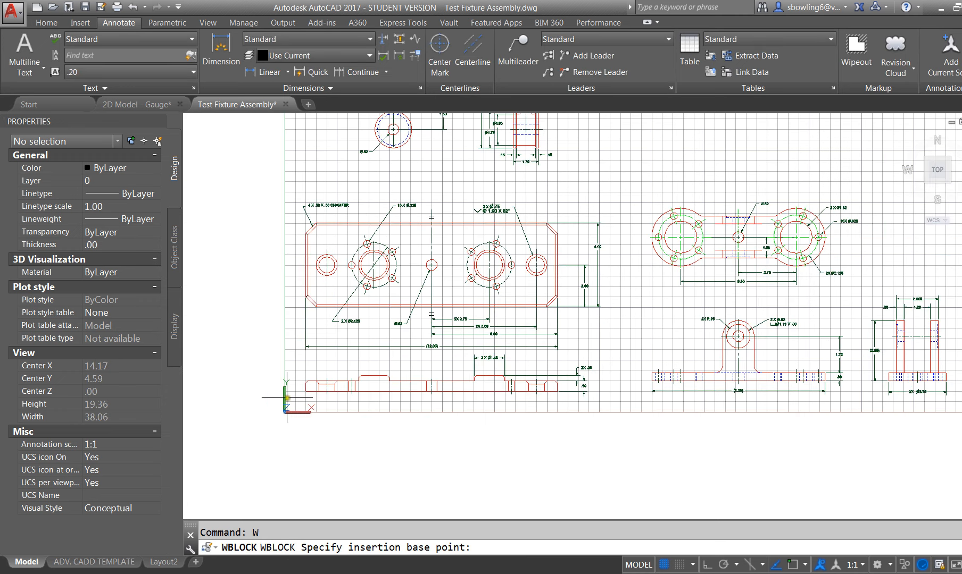
shift+right_click(315, 382)
click(343, 189)
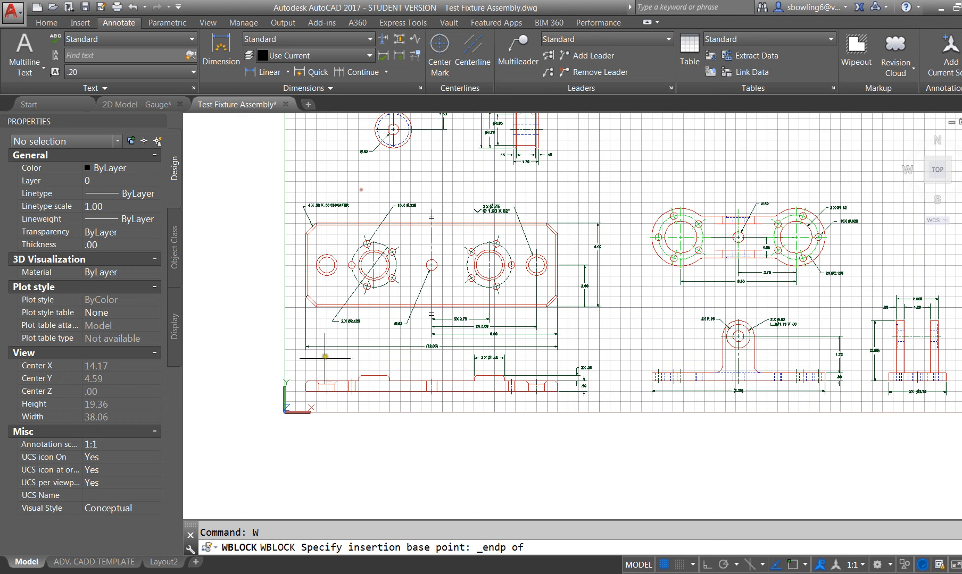
click(306, 392)
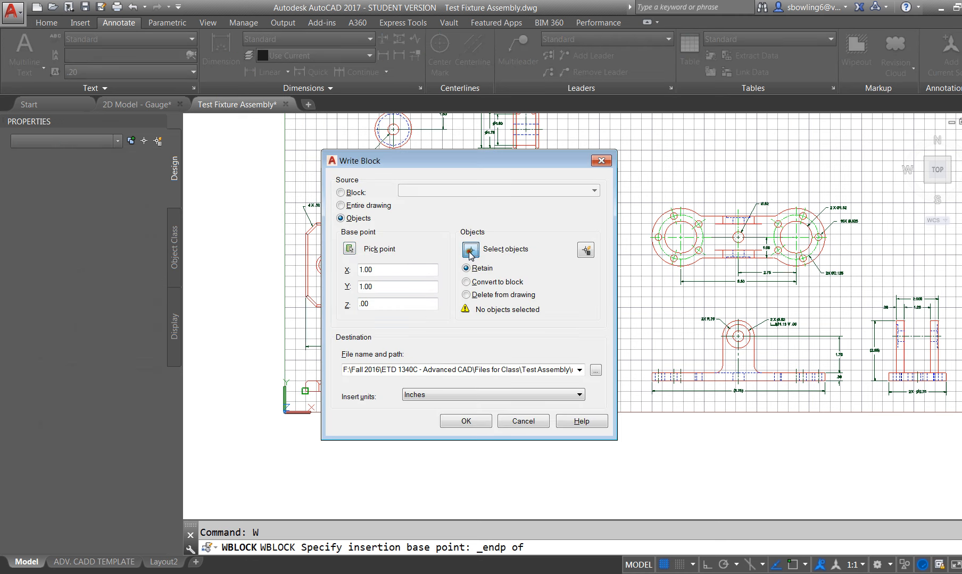
Select the base plate's whole front view, including its dimensions, as the objects for the block.
click(469, 250)
click(294, 400)
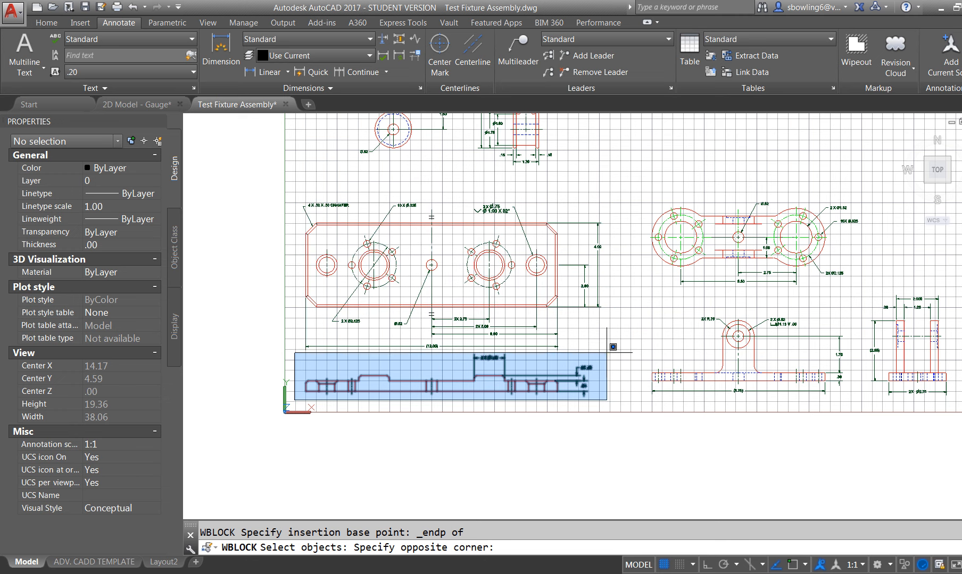
click(607, 352)
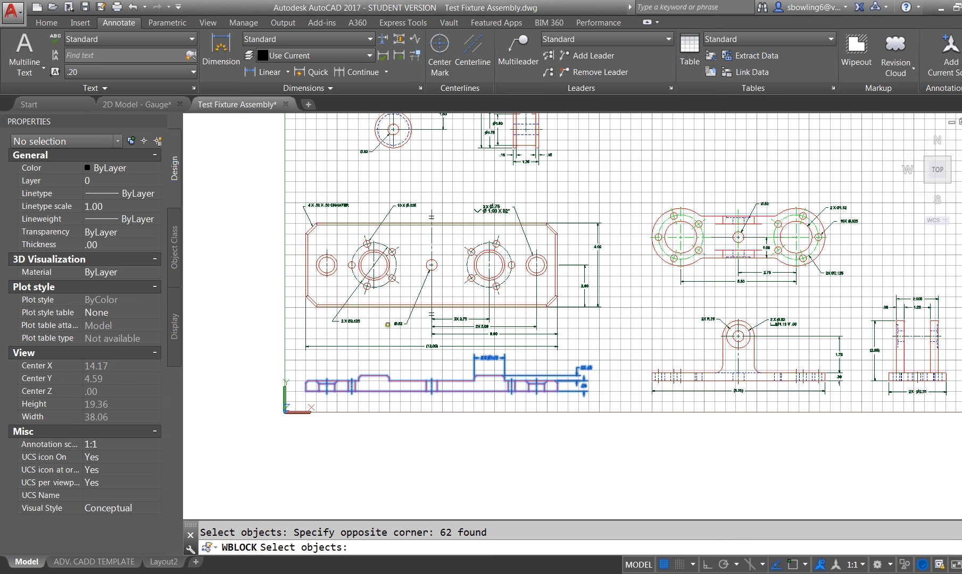
key(Return)
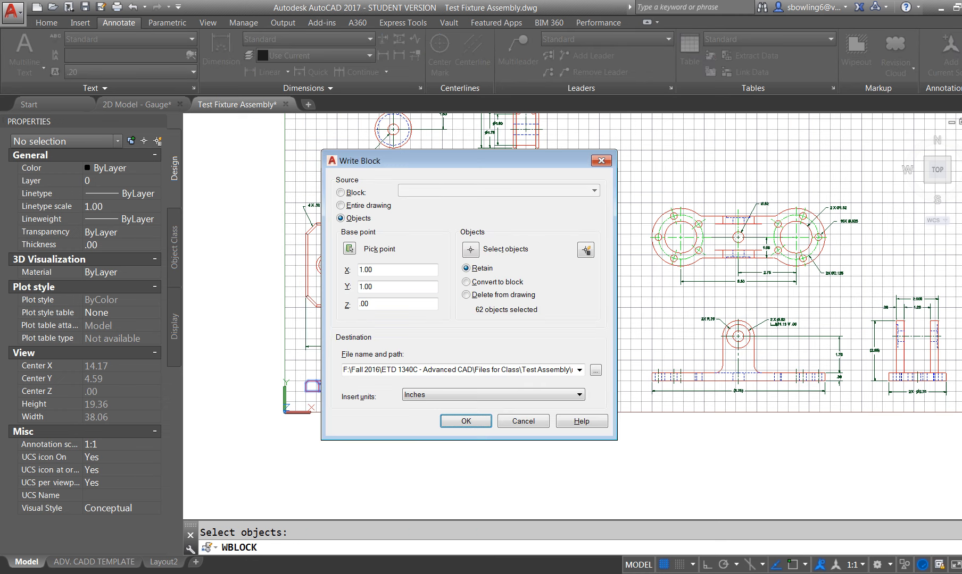
Write the block to a file named Front Base 1 in the Test Assembly folder, including the AutoCAD Map information.
click(592, 371)
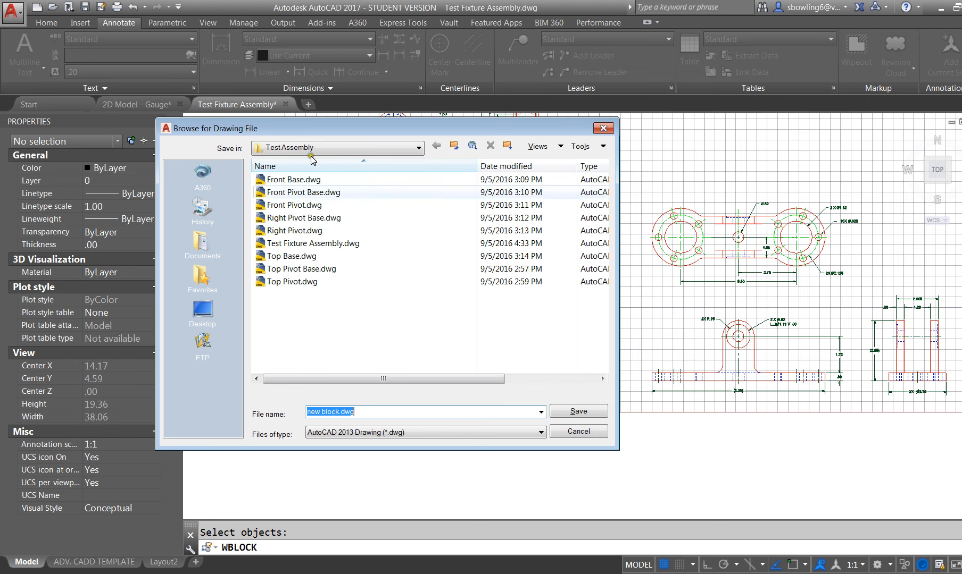
text(F)
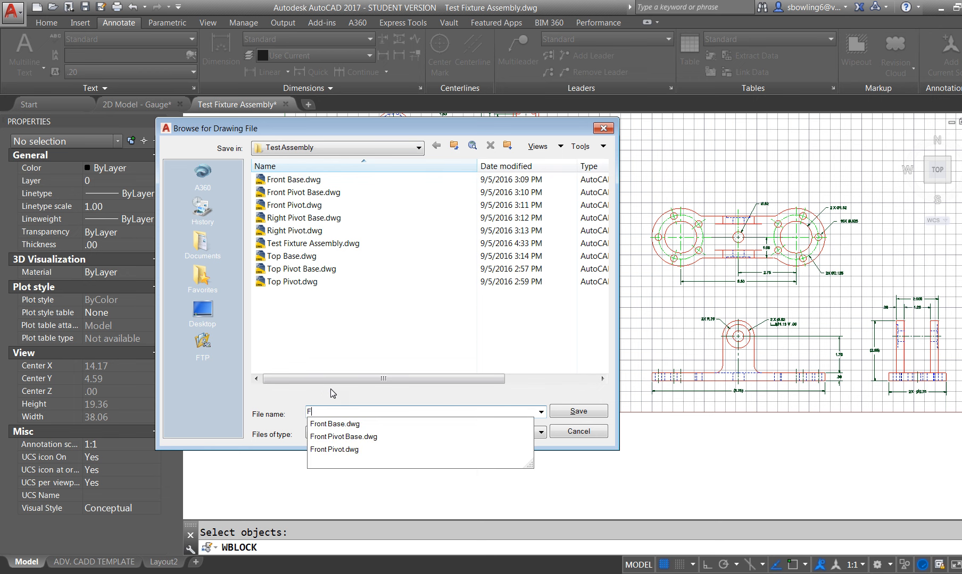
text(ront Base 1)
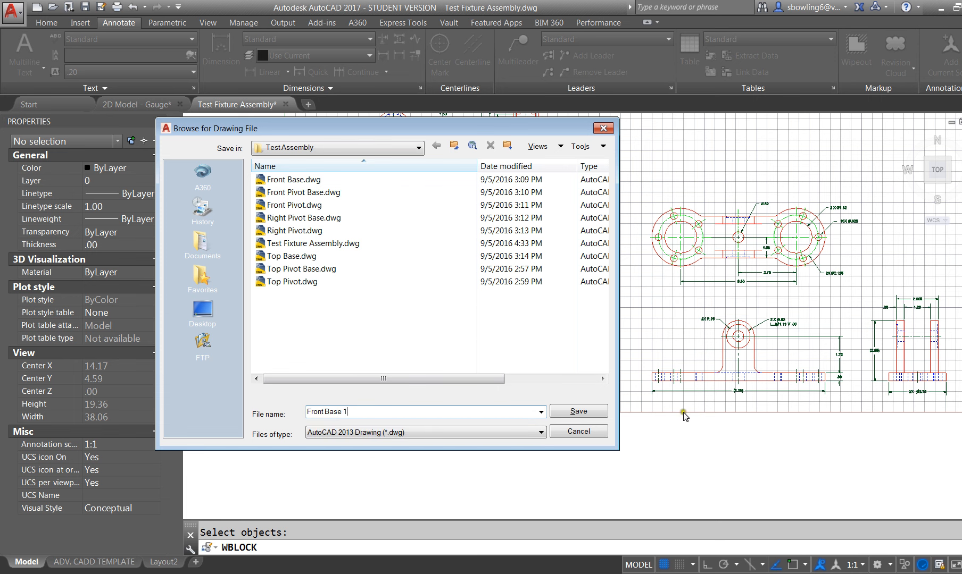
click(573, 413)
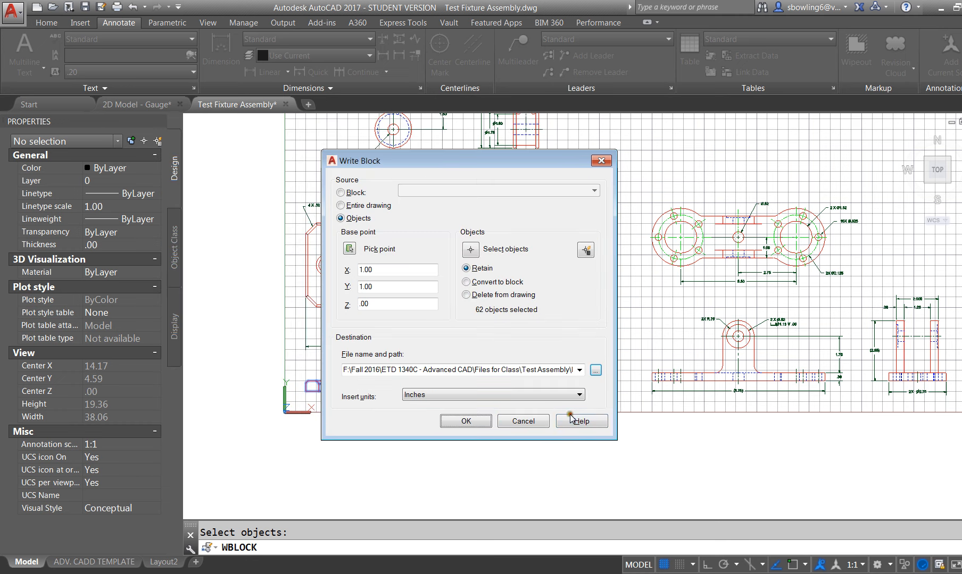
click(475, 421)
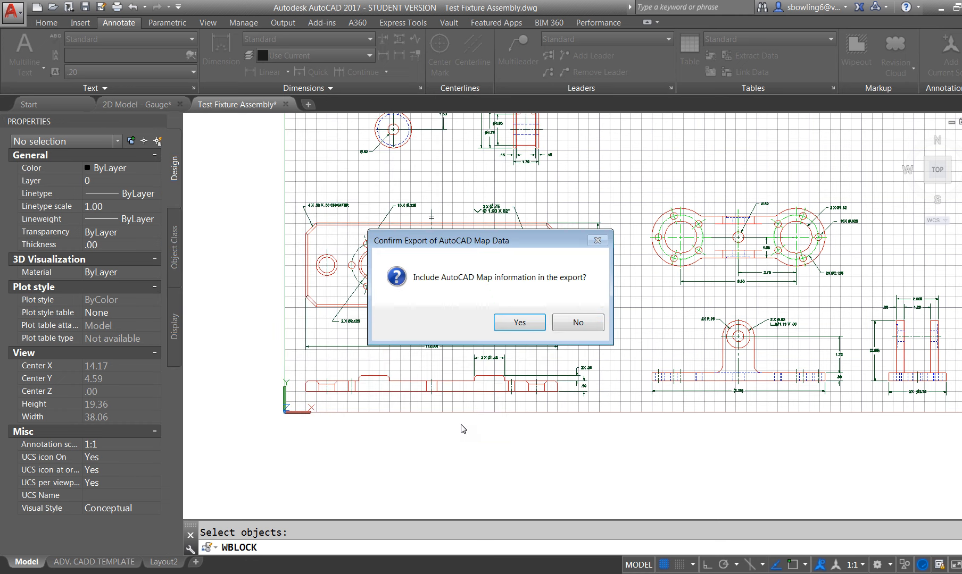
click(520, 324)
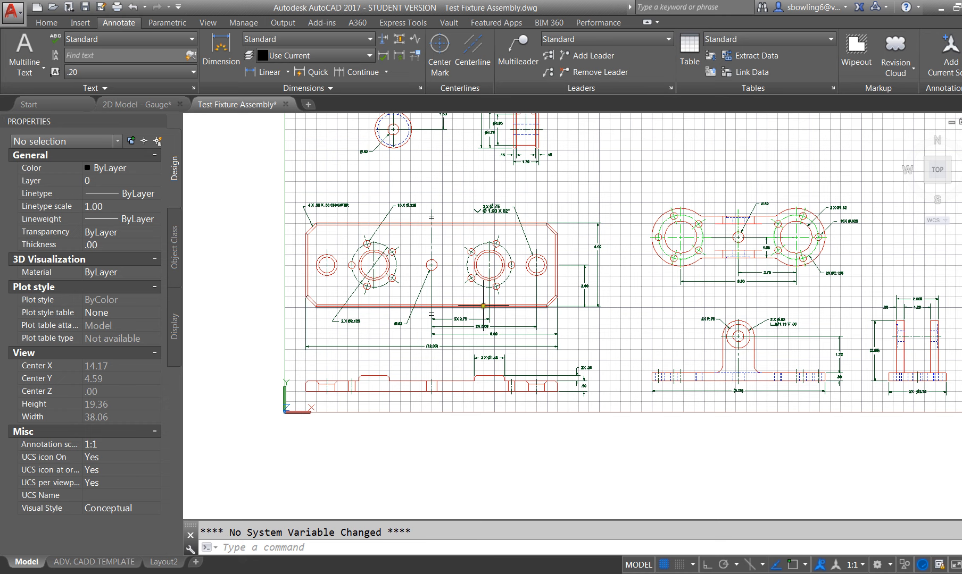
Begin another Write Block with its base point at the center of the middle hole in the base plate's top view.
text(w)
key(Return)
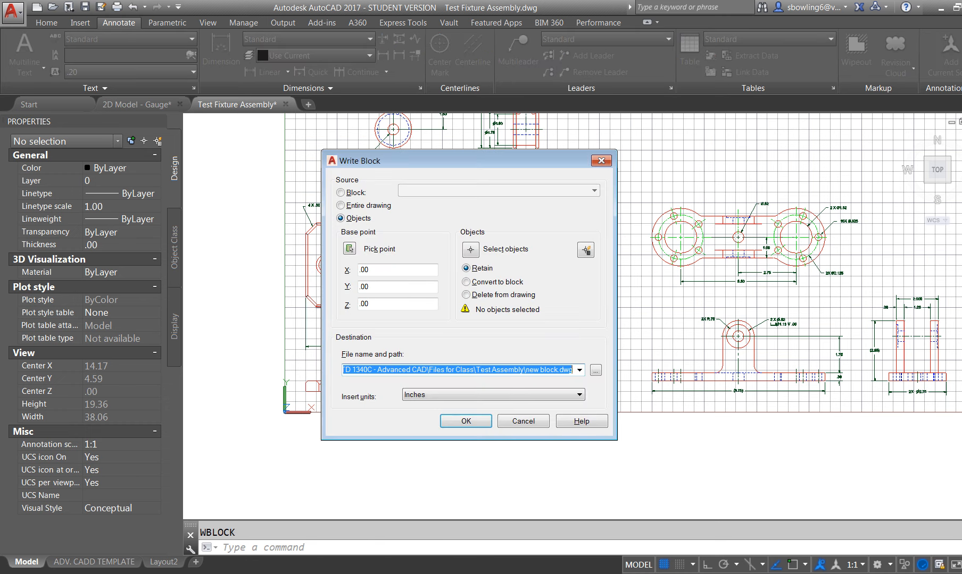
click(349, 248)
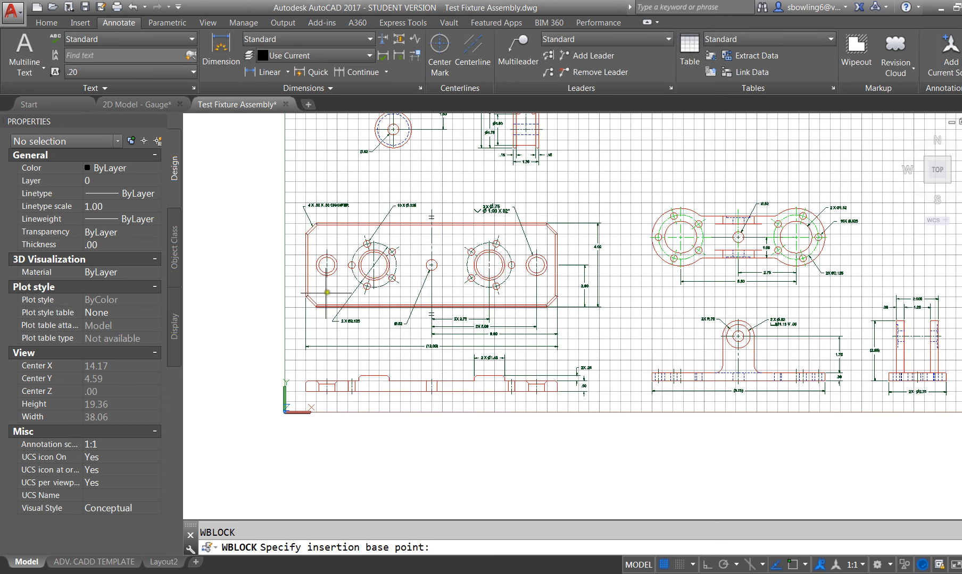
shift+right_click(447, 258)
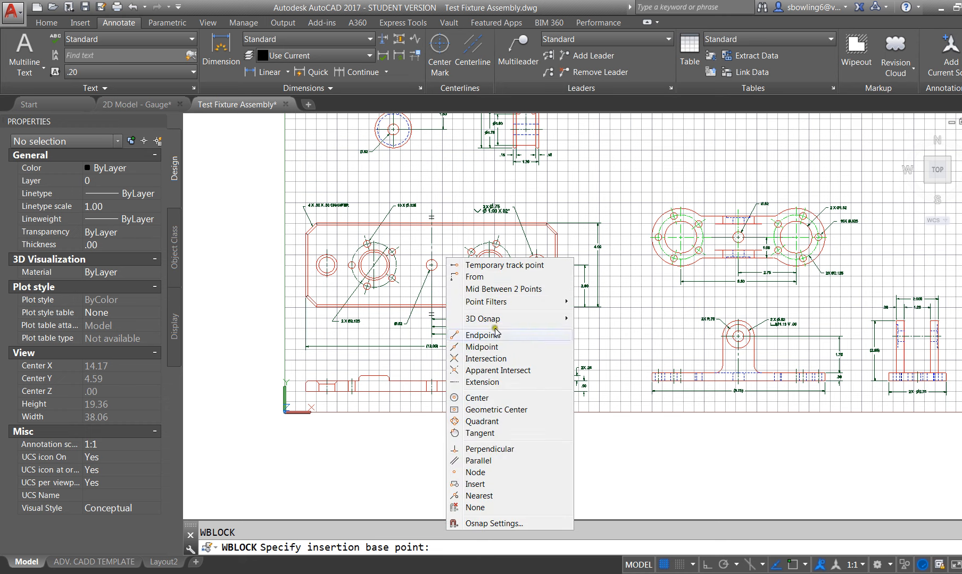
click(477, 398)
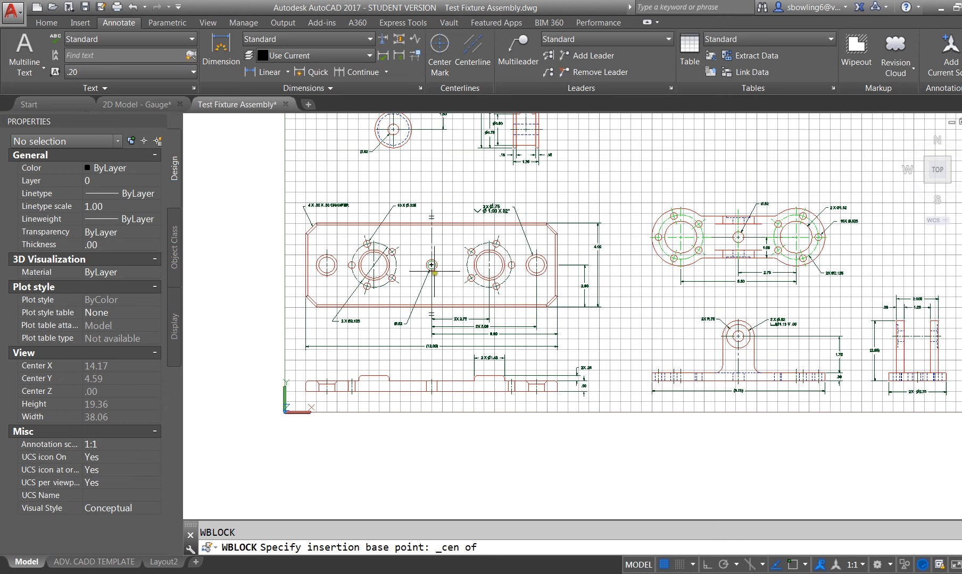
click(432, 269)
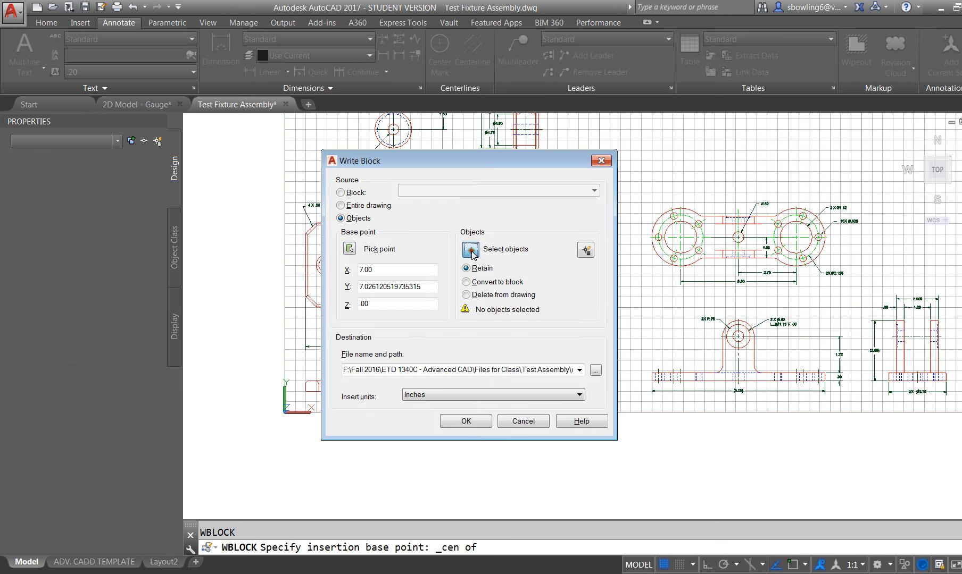
Select the base plate's whole top view with its dimensions and leaders as the block objects.
click(470, 249)
click(288, 192)
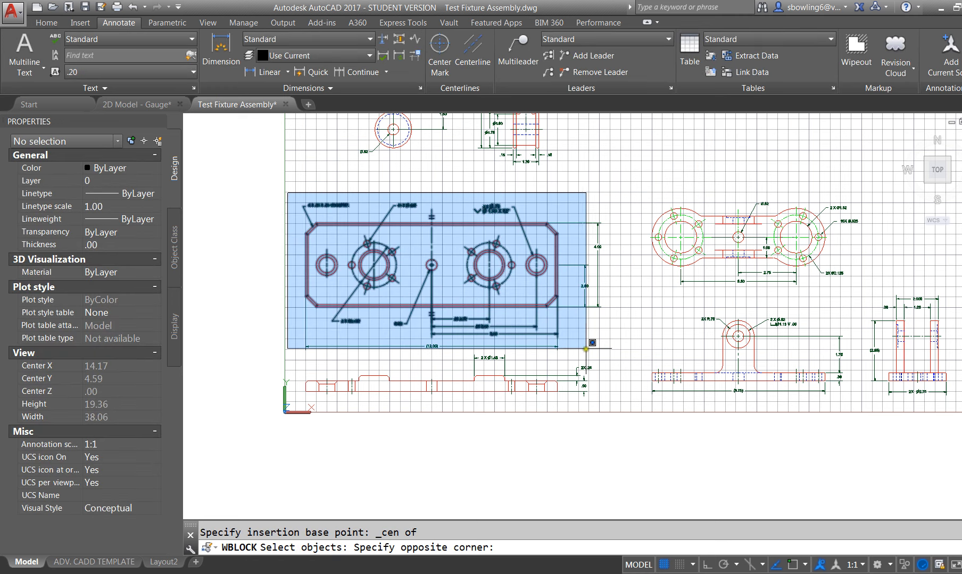
click(612, 350)
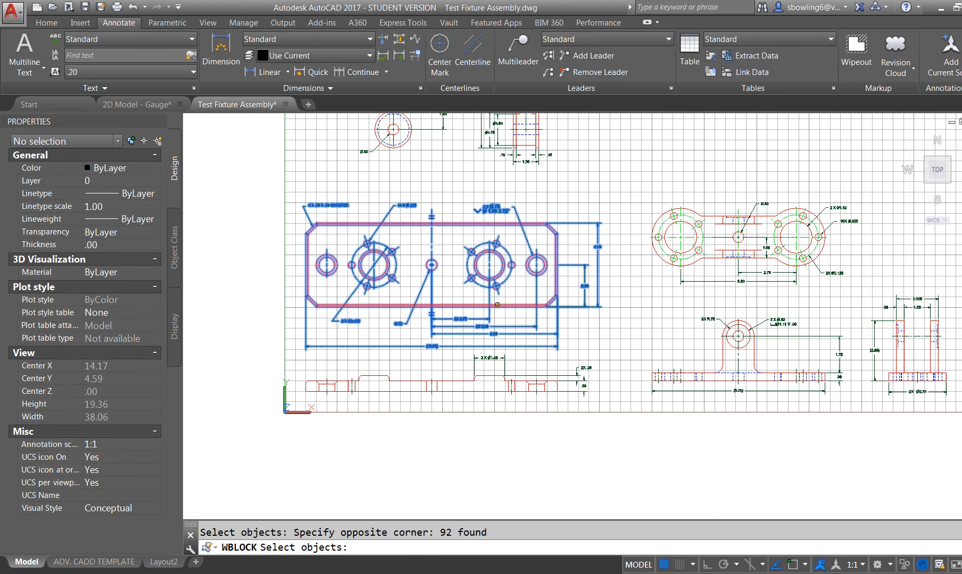
key(Return)
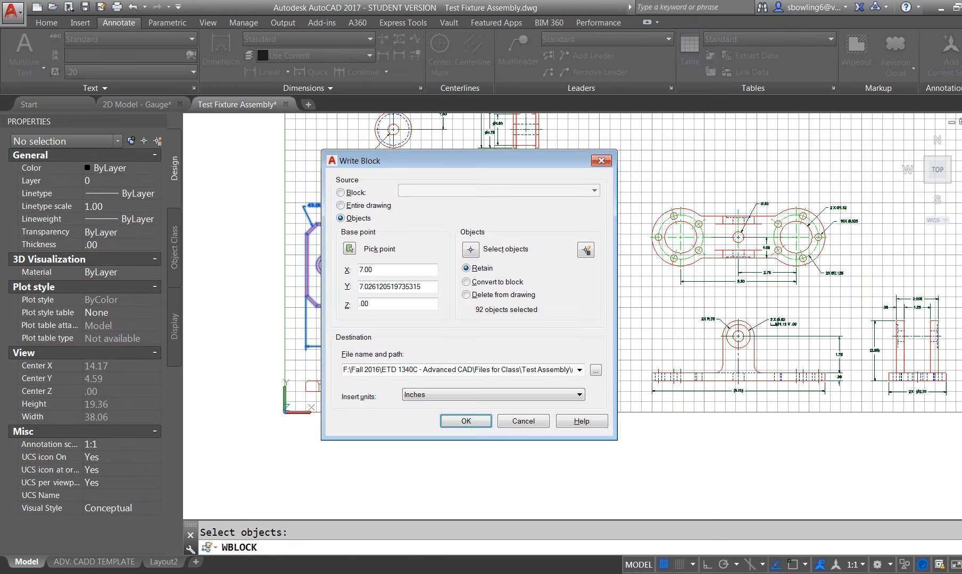
Write the block to a file named Top Base 1 in the Test Assembly folder, including the AutoCAD Map information.
click(595, 370)
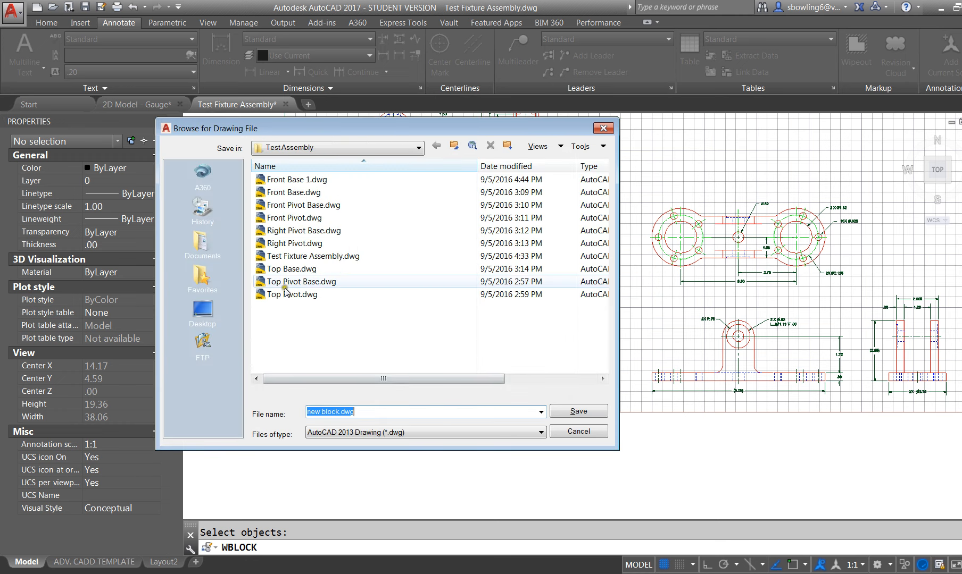
click(326, 413)
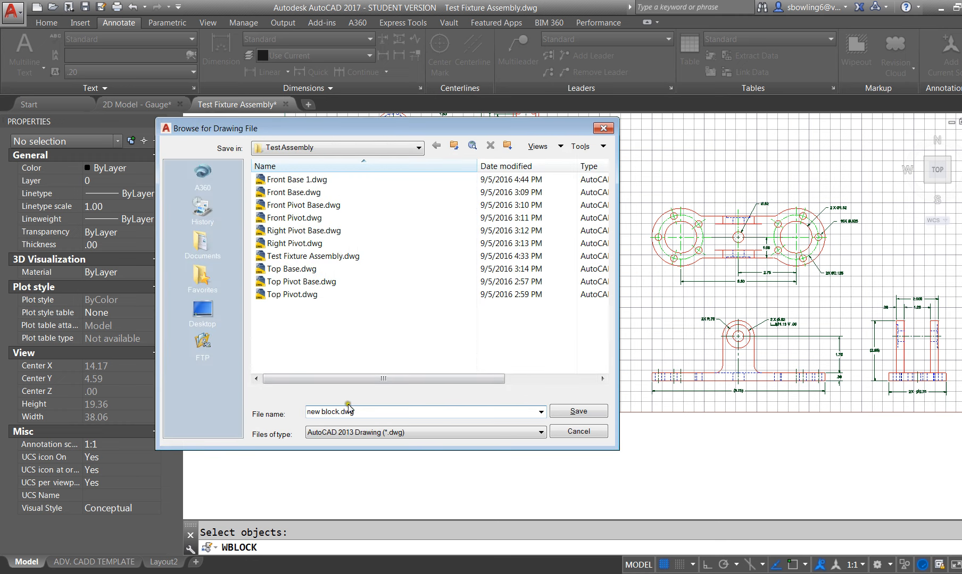
drag(361, 409, 187, 438)
text(Top Base 1)
key(Return)
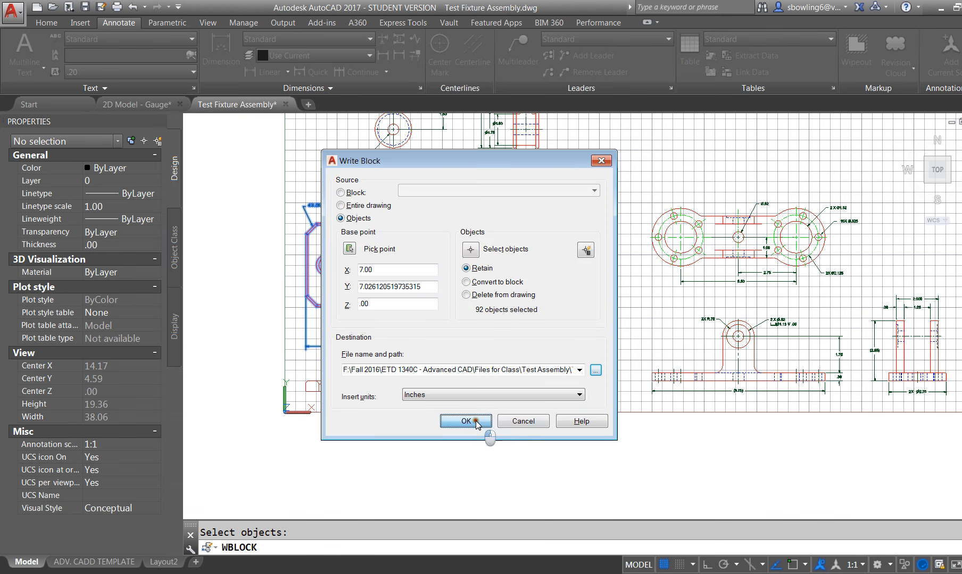
click(465, 420)
click(515, 324)
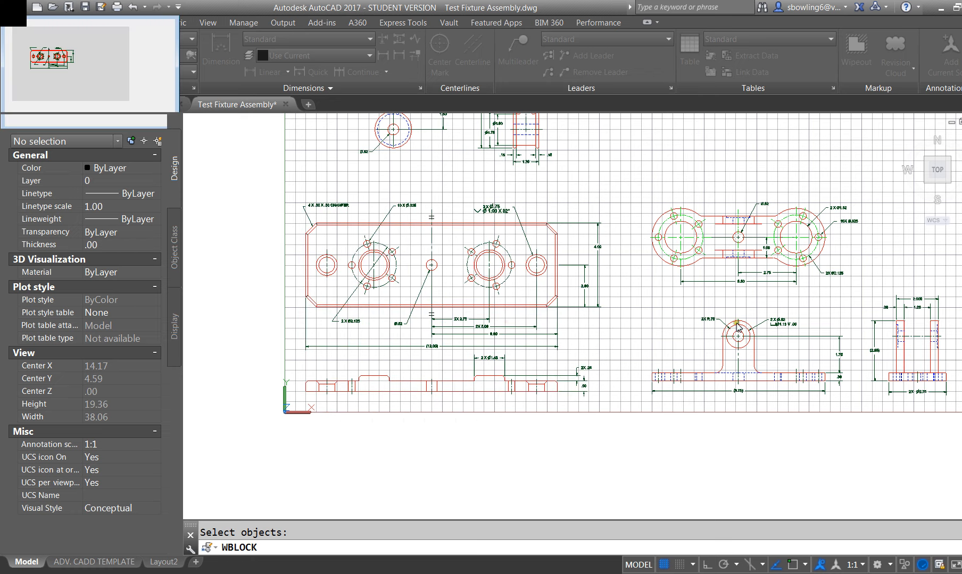
Begin another Write Block with its base point at the lower-left endpoint of the pivot base's front view.
scroll(358, 361, down, 2)
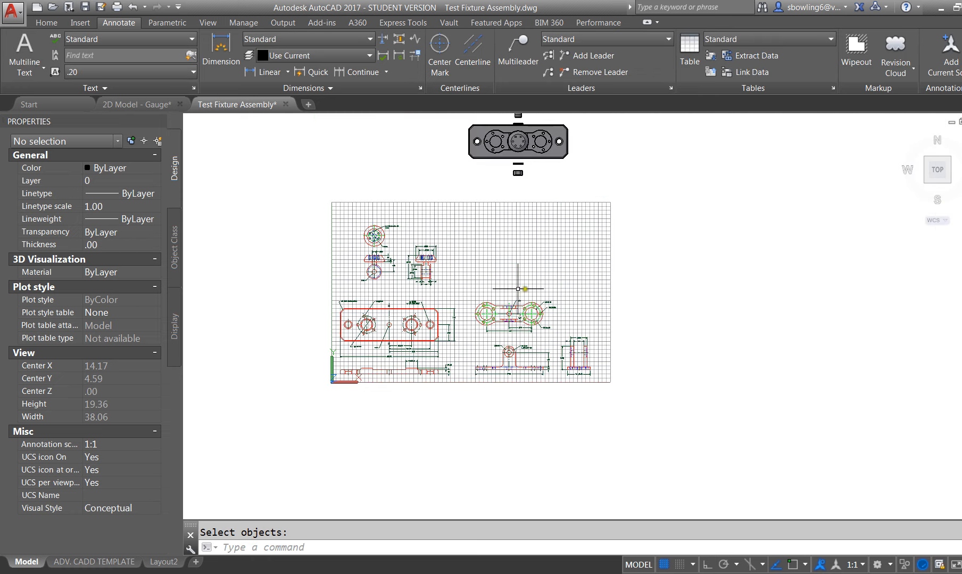
scroll(523, 310, up, 2)
scroll(524, 446, up, 2)
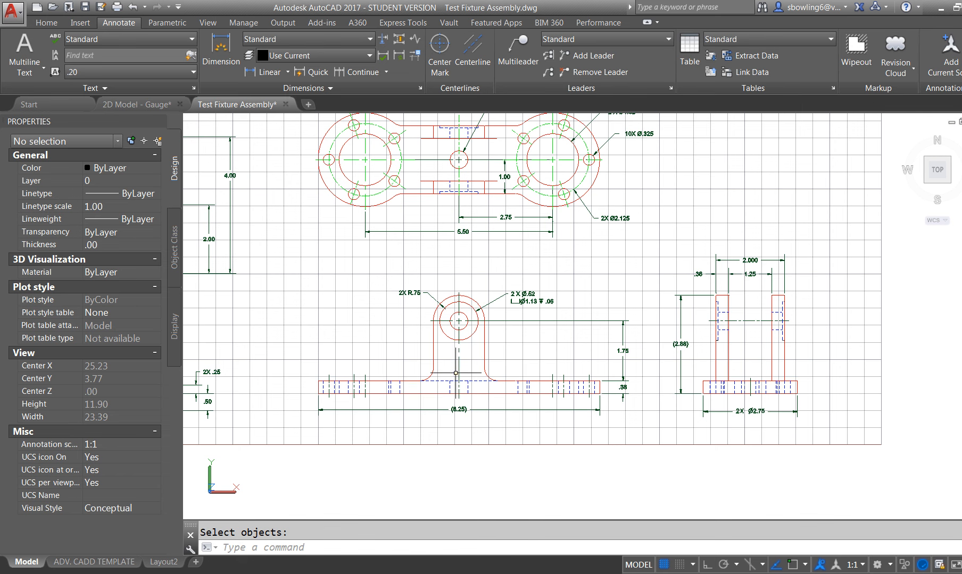
key(Return)
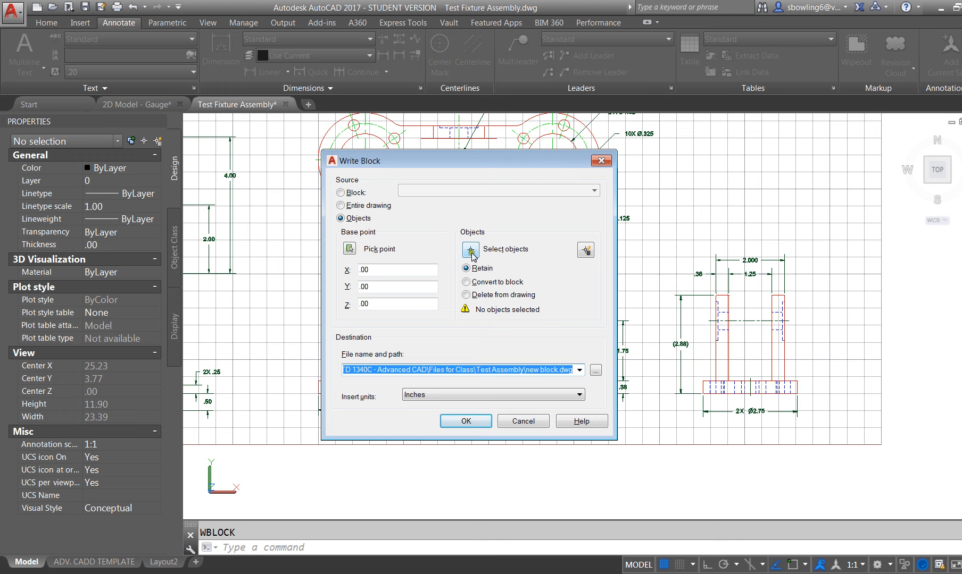
click(354, 255)
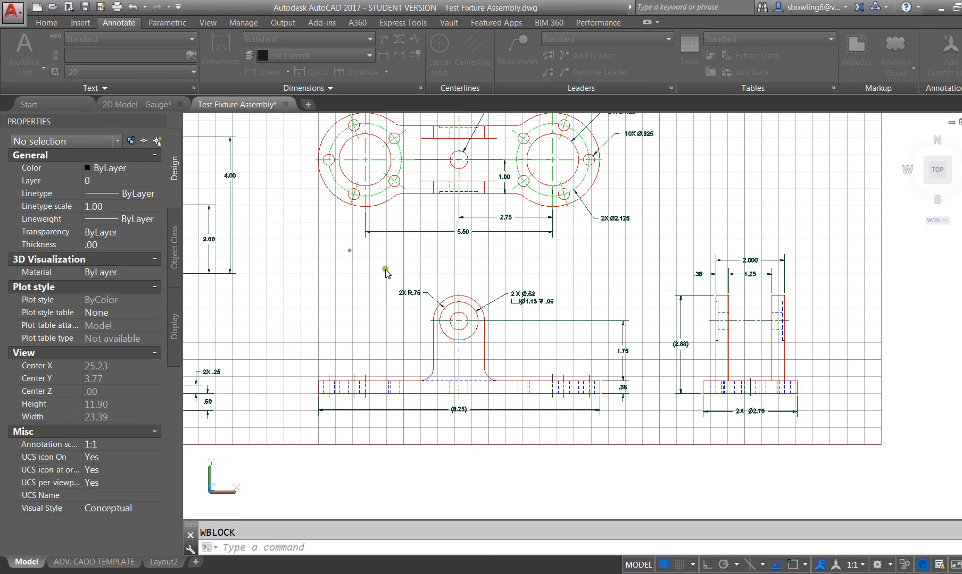
shift+right_click(318, 395)
click(351, 200)
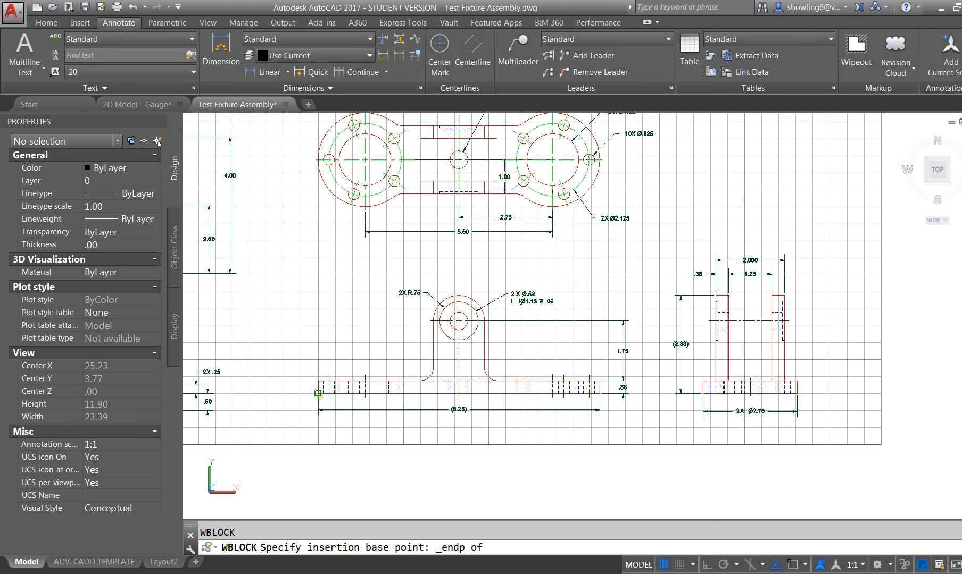
click(318, 394)
Select the pivot base's whole front view with its dimensions and leaders as the block objects.
click(470, 249)
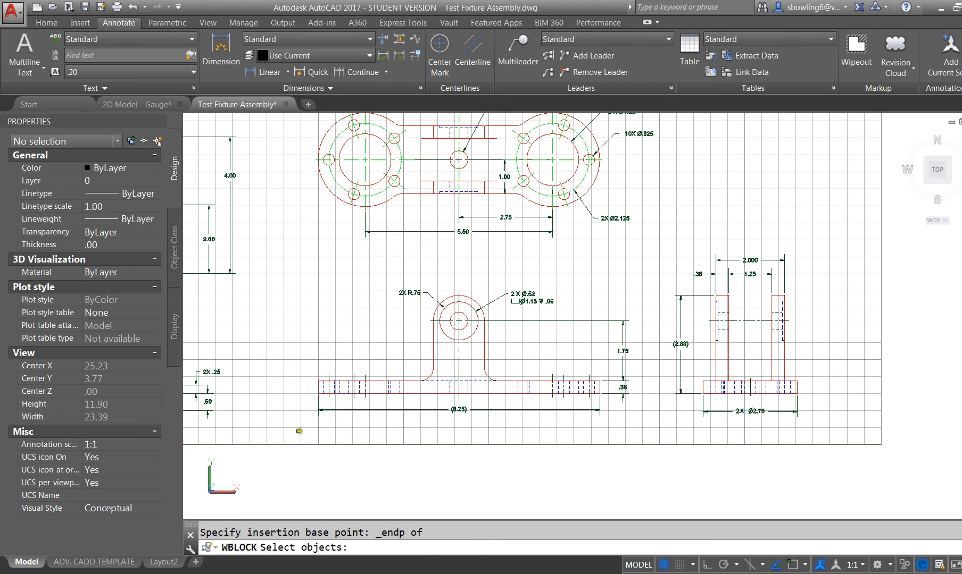
click(296, 432)
click(644, 269)
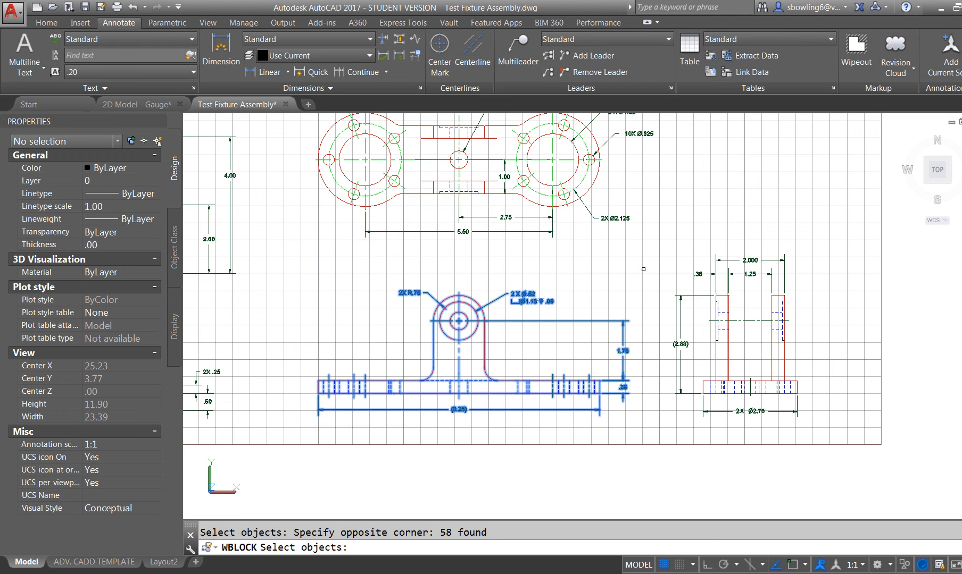
key(Return)
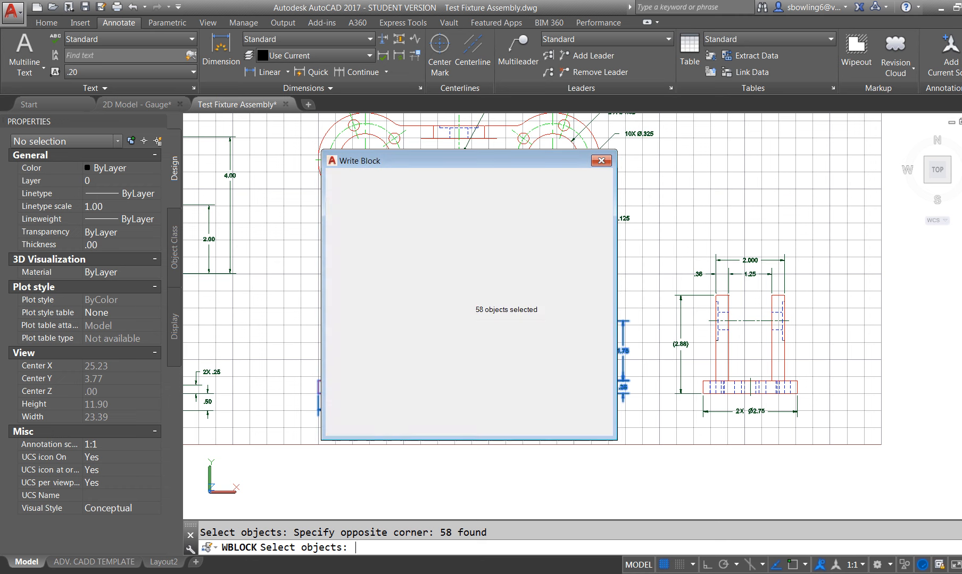
Write the block to Front Pivot Base.dwg in the Test Assembly folder, replacing the existing file.
click(598, 372)
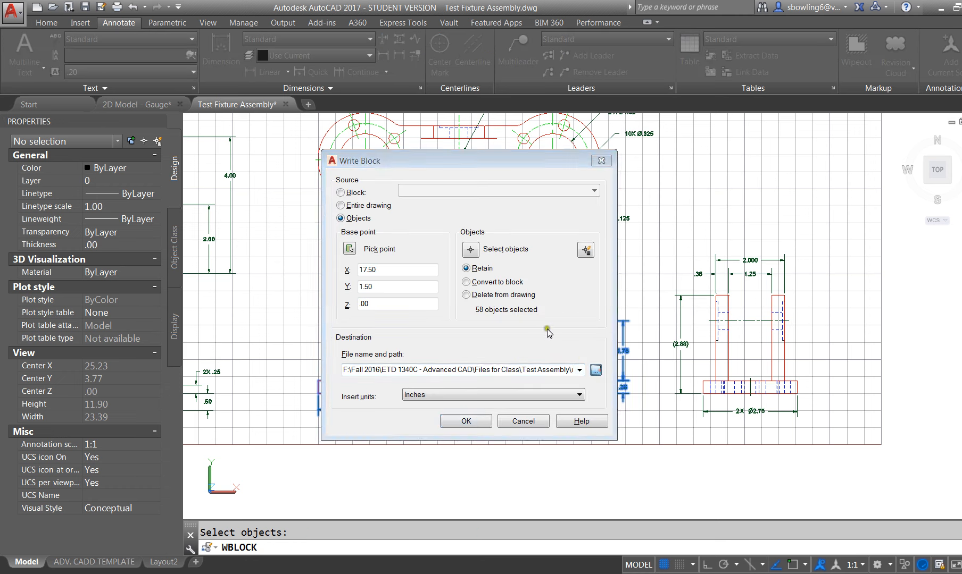
mouse_move(336, 134)
mouse_down()
mouse_move(471, 366)
mouse_move(351, 119)
mouse_move(300, 106)
mouse_up()
click(247, 165)
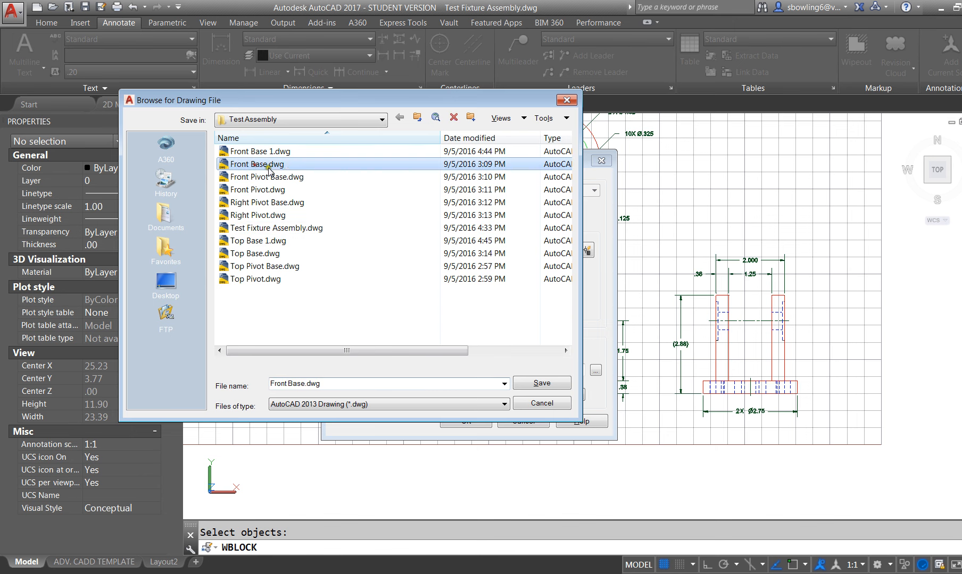
click(276, 177)
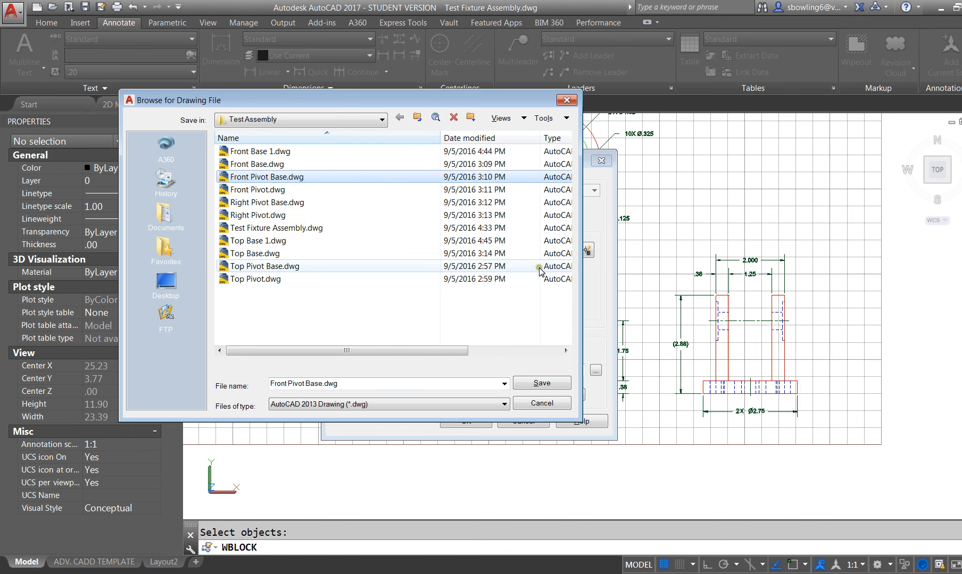
click(539, 385)
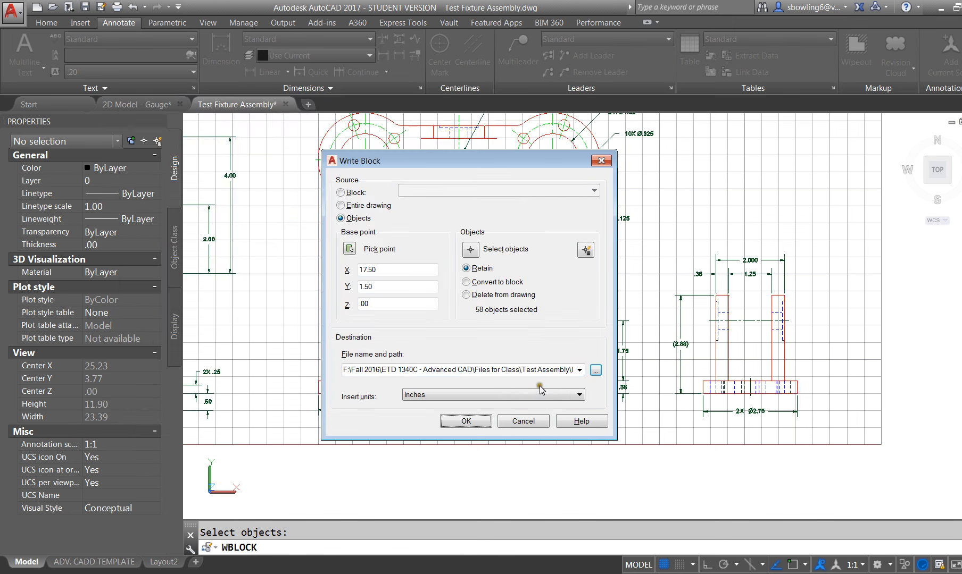
click(471, 420)
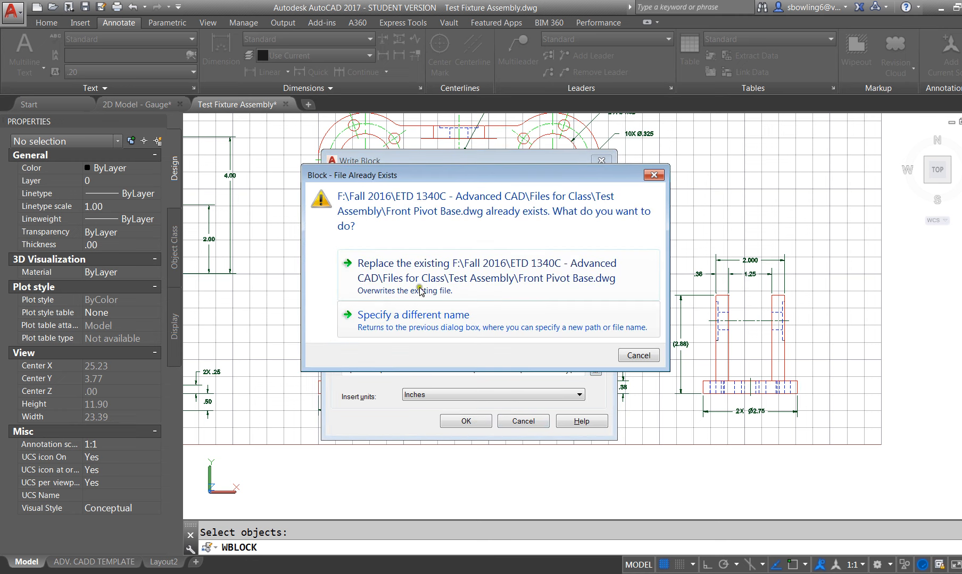
click(498, 275)
click(521, 327)
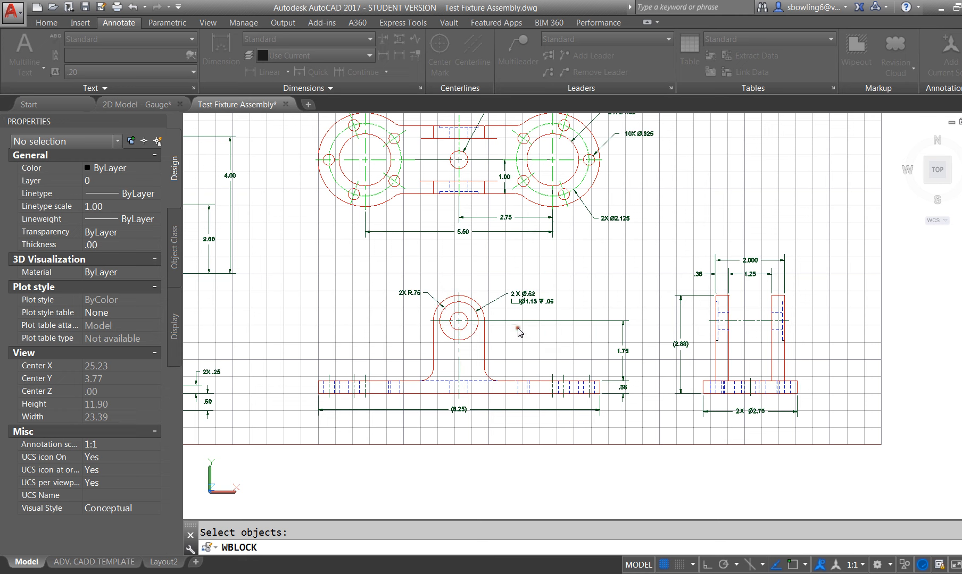
Examine the layout of all the part views and the 3D assembly model located above them.
scroll(476, 274, down, 4)
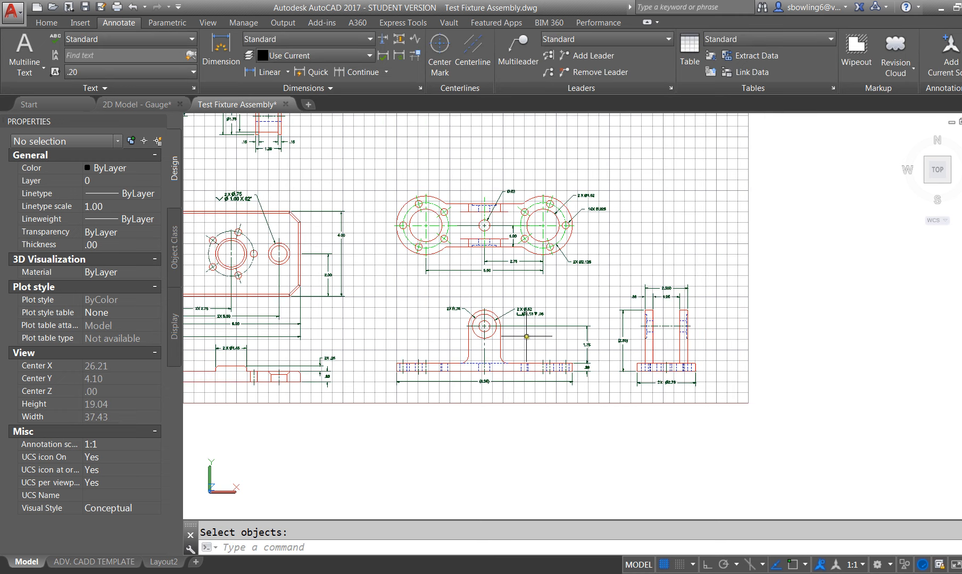
scroll(519, 315, down, 2)
scroll(479, 263, up, 3)
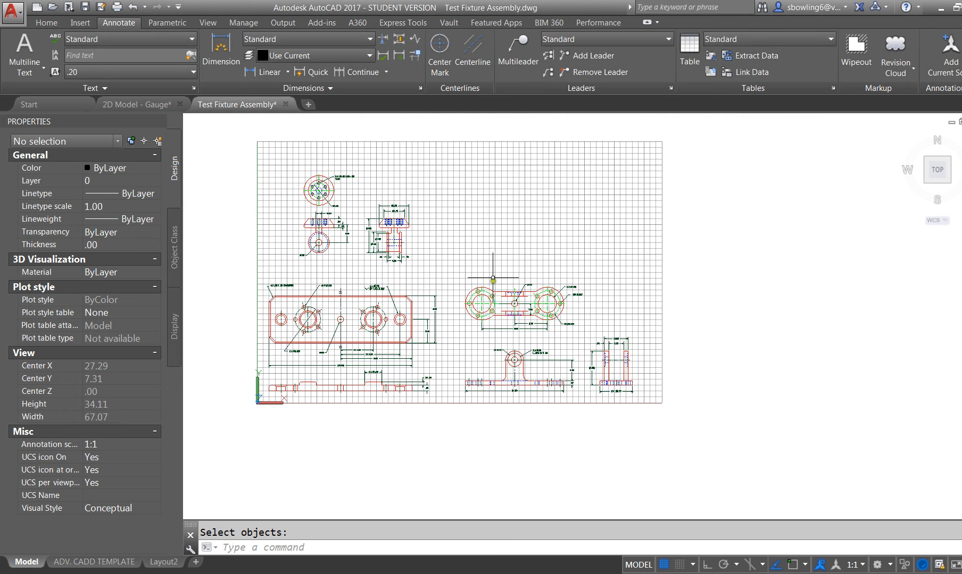
scroll(307, 239, up, 3)
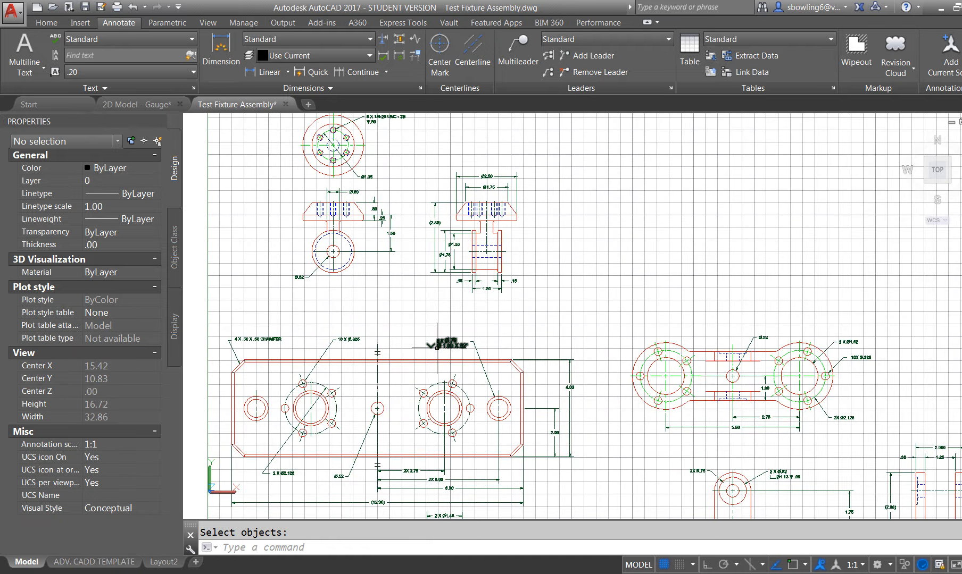
scroll(586, 247, down, 2)
scroll(564, 245, down, 2)
scroll(640, 136, up, 5)
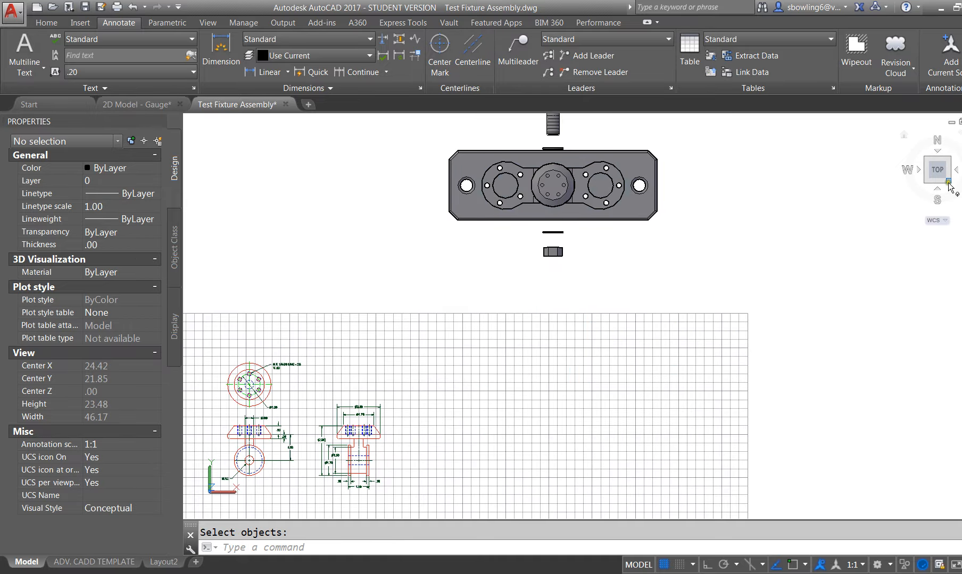
View the exploded 3D assembly from an isometric direction and return to the top view of the part drawings.
click(948, 182)
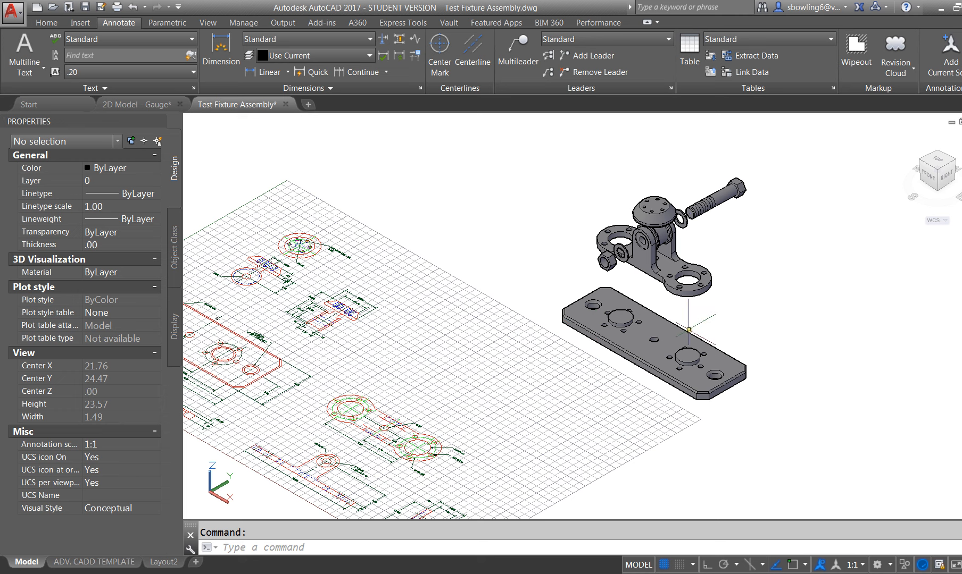
scroll(411, 310, down, 3)
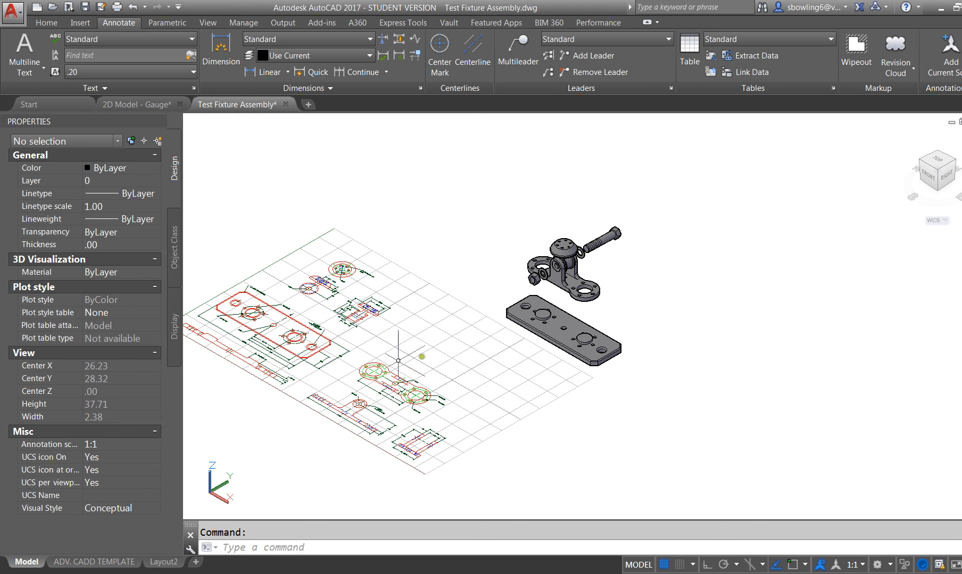
click(935, 162)
scroll(671, 488, up, 2)
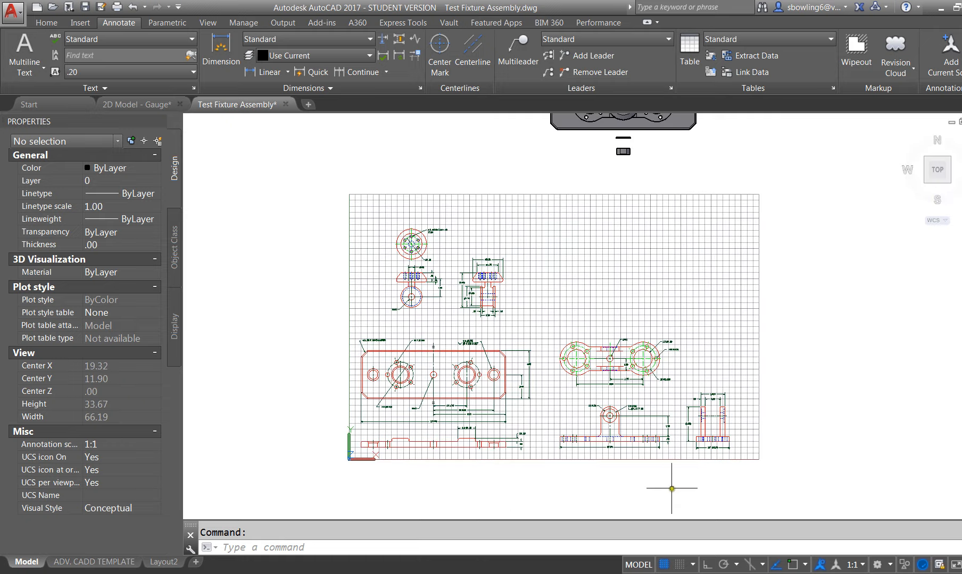
scroll(629, 352, up, 2)
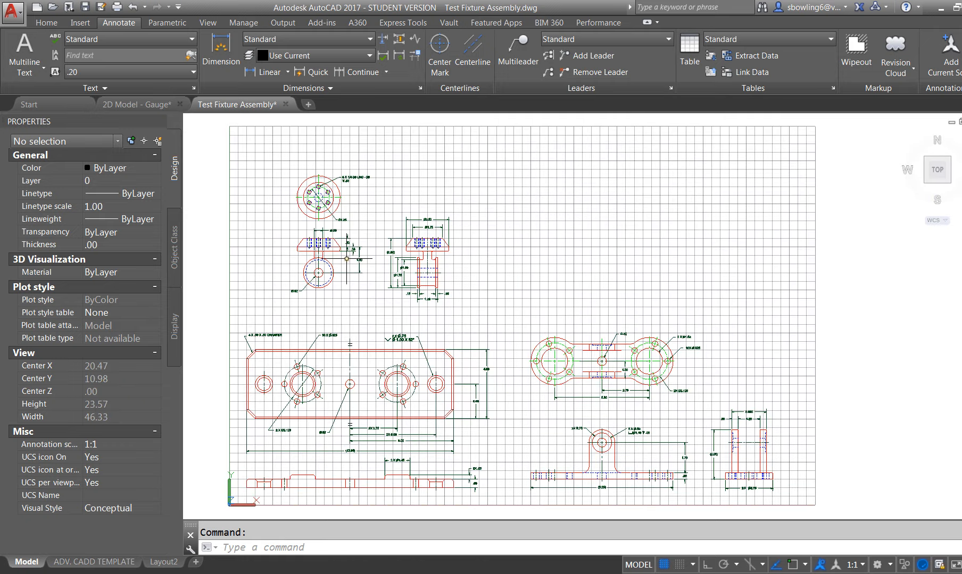
Review the drawing's layer list with the Name column widened to show the full layer names.
text(la)
key(Return)
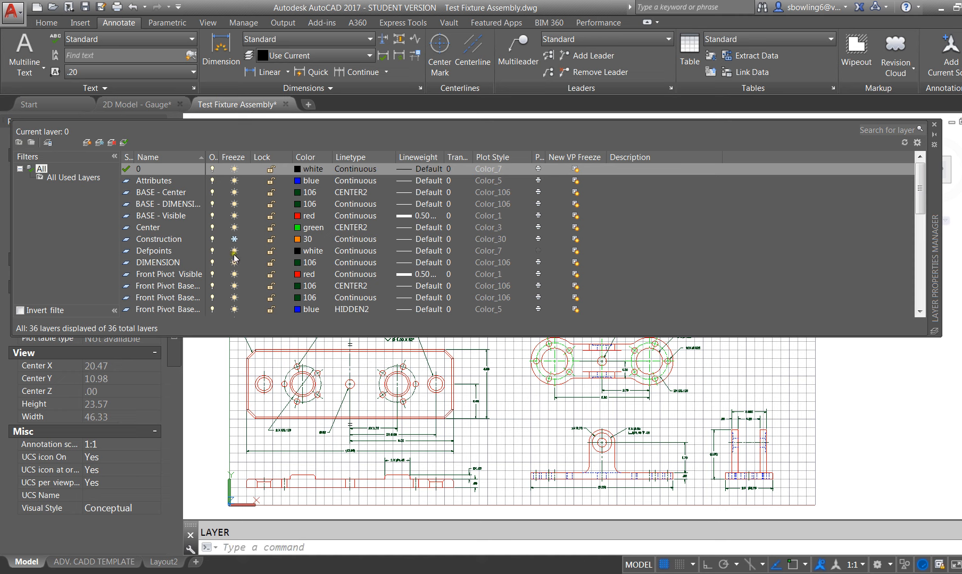
click(145, 169)
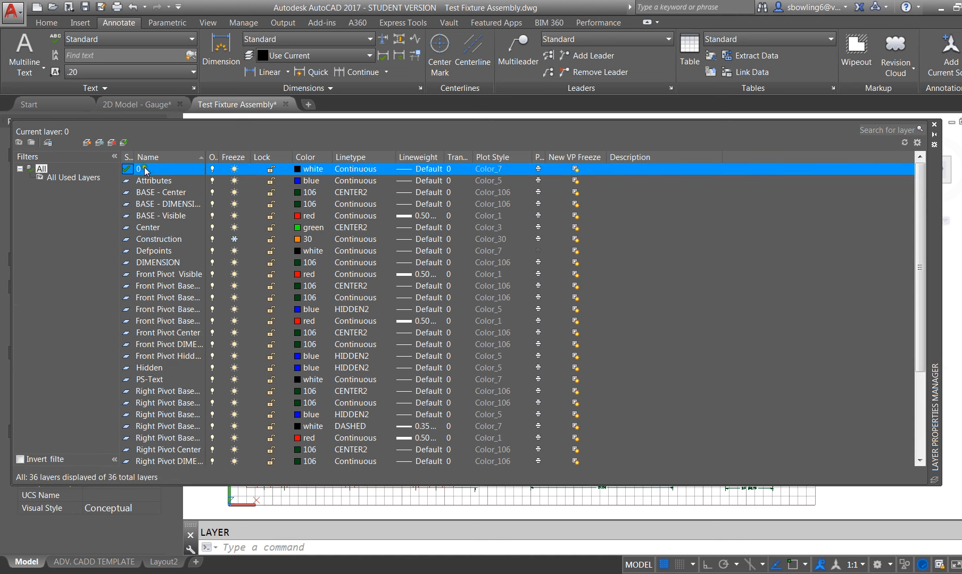
double_click(206, 157)
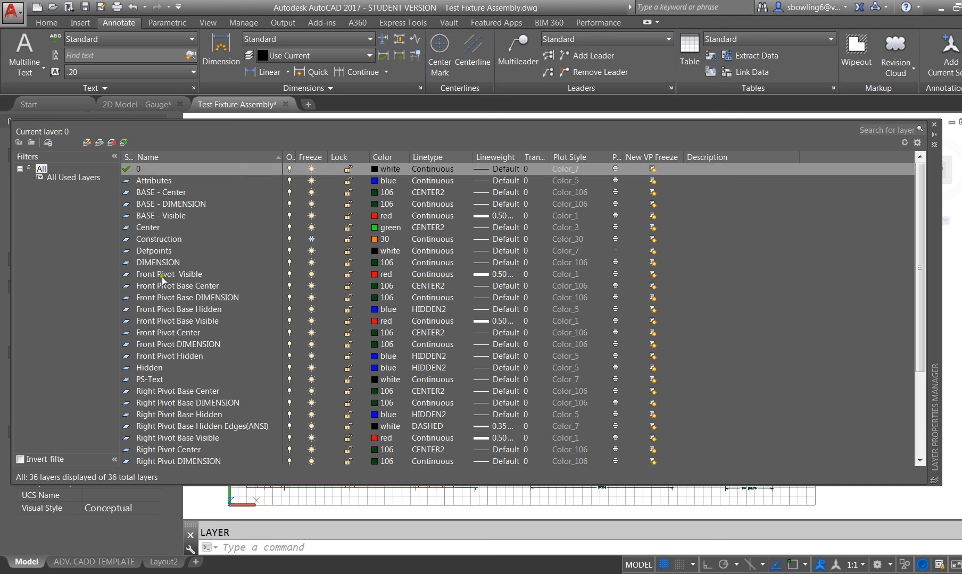
click(933, 124)
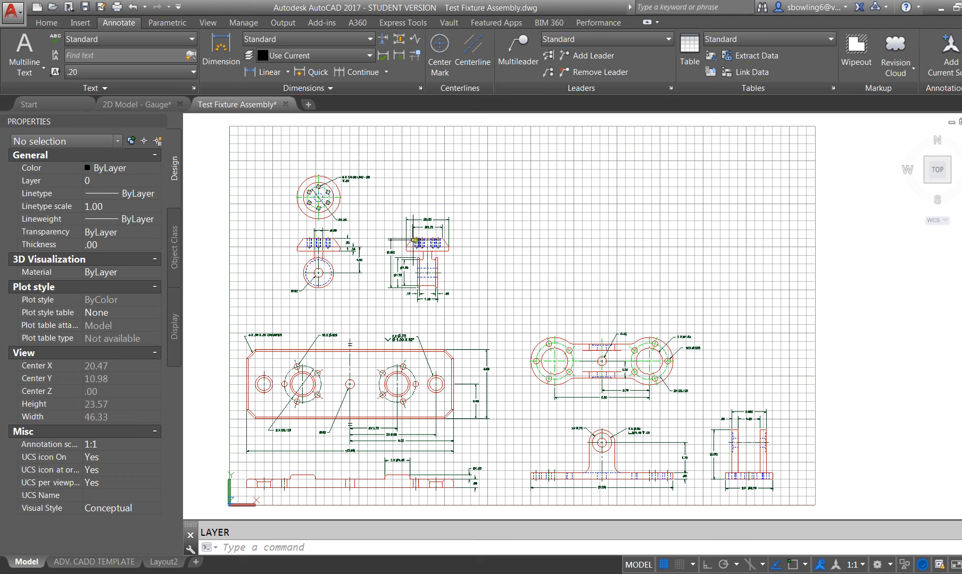
Check which layers the visible and hidden lines of the pivot's right and front views are on.
click(411, 242)
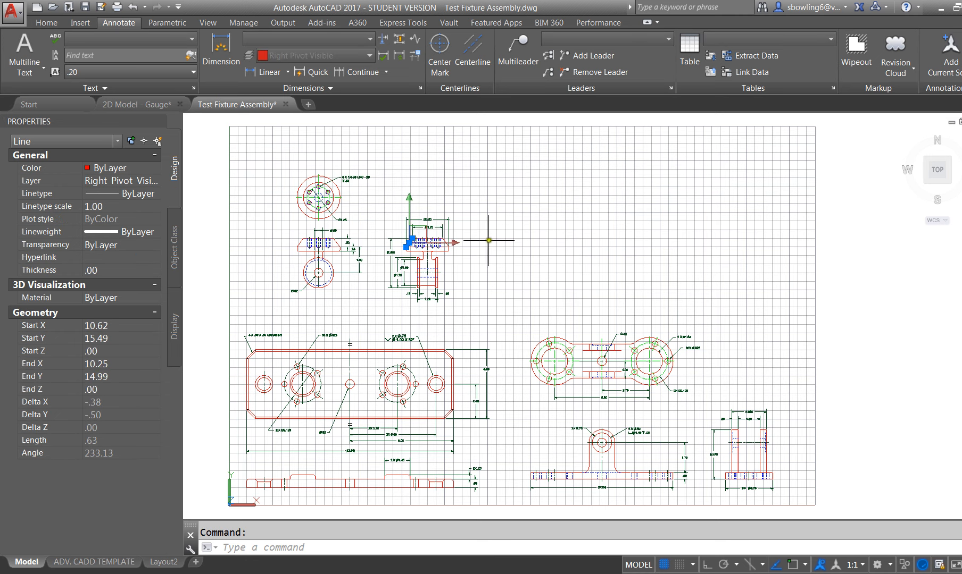
scroll(414, 238, up, 3)
key(Escape)
click(451, 256)
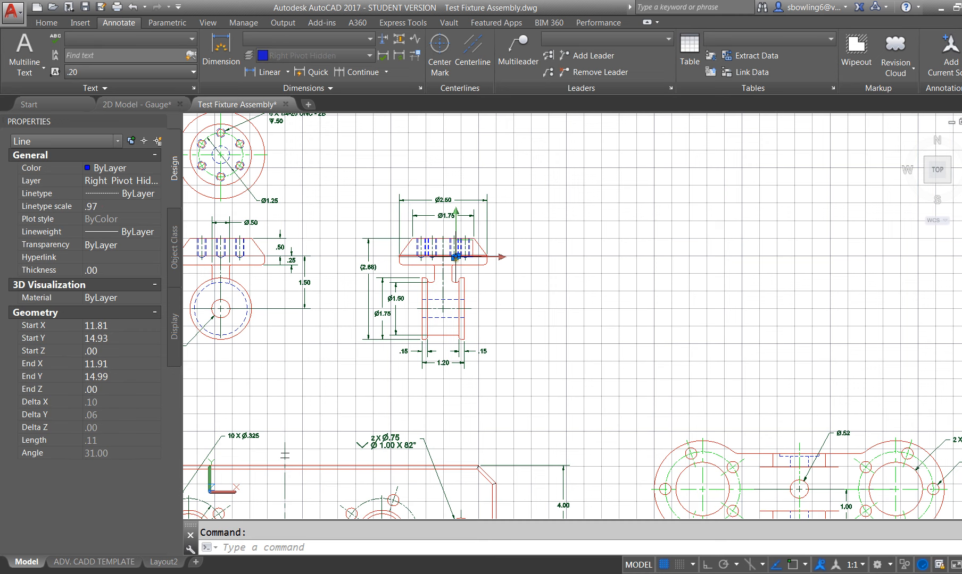
key(Escape)
click(232, 250)
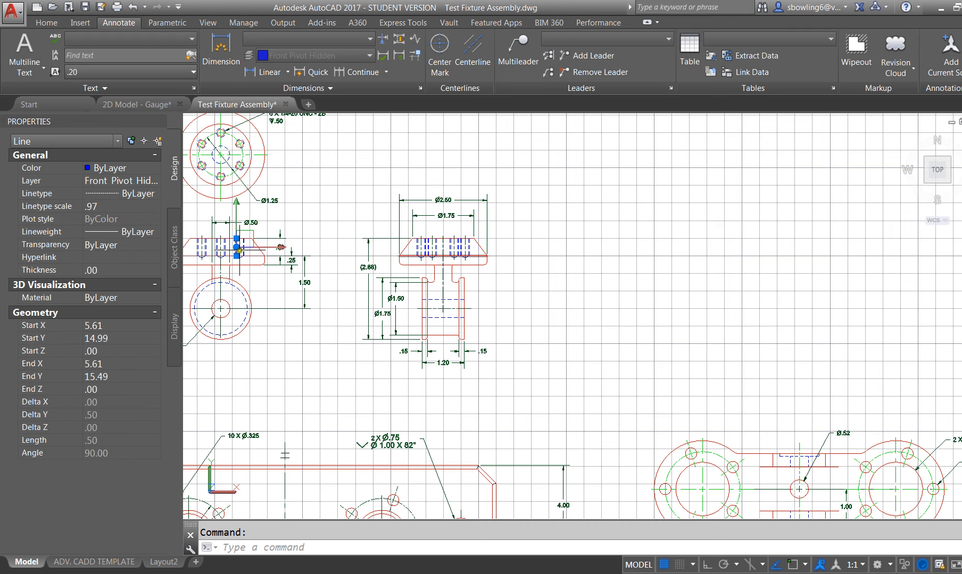
scroll(468, 237, down, 2)
key(Escape)
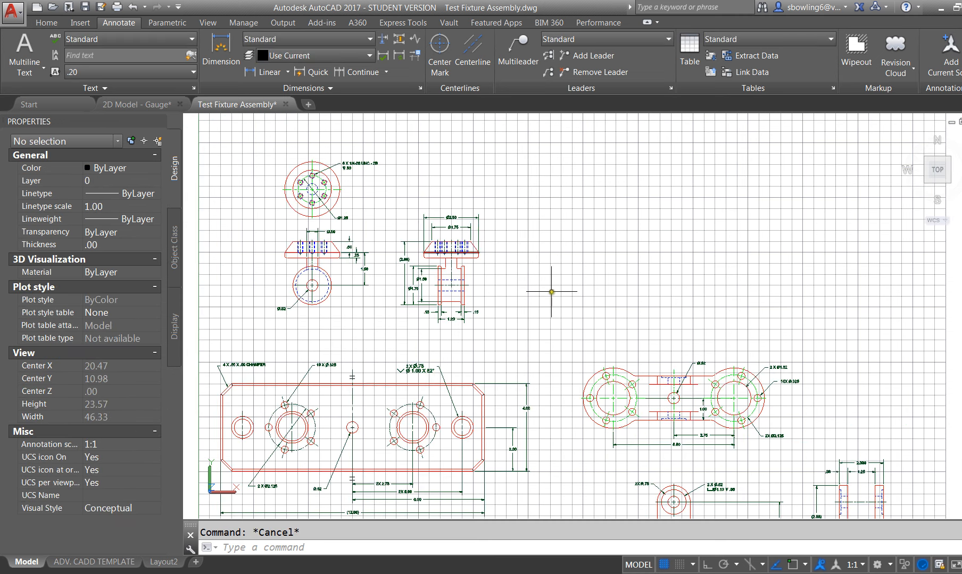
scroll(385, 293, down, 2)
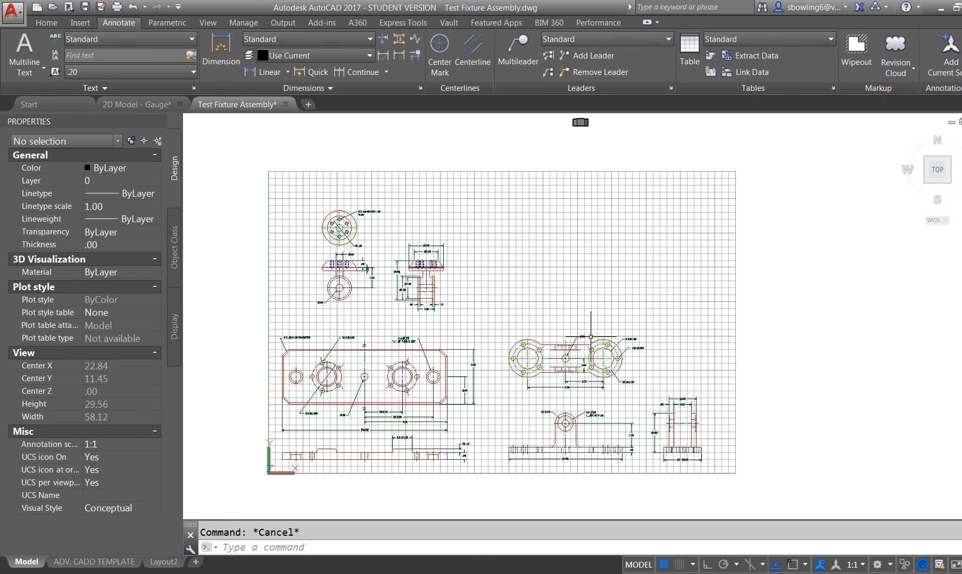
click(13, 21)
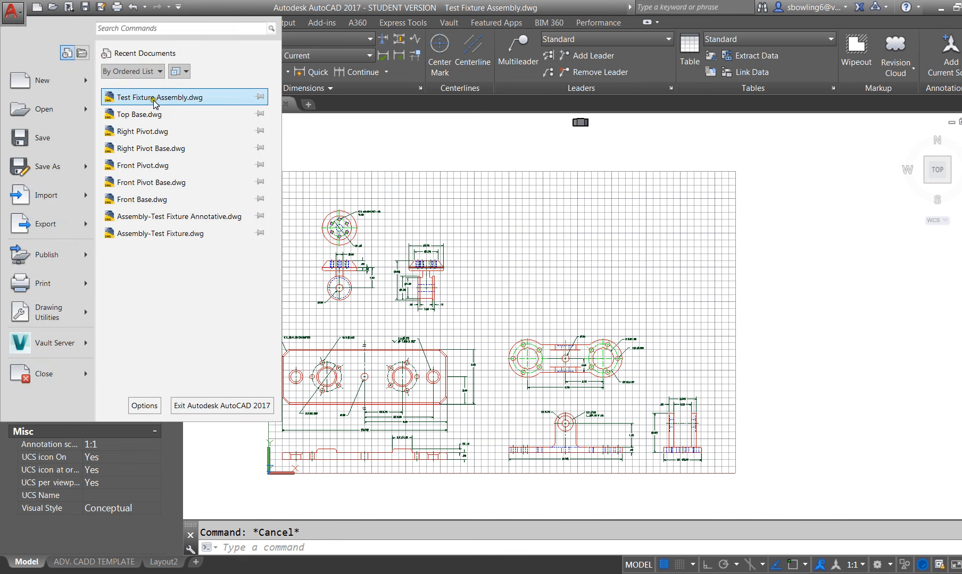
click(43, 138)
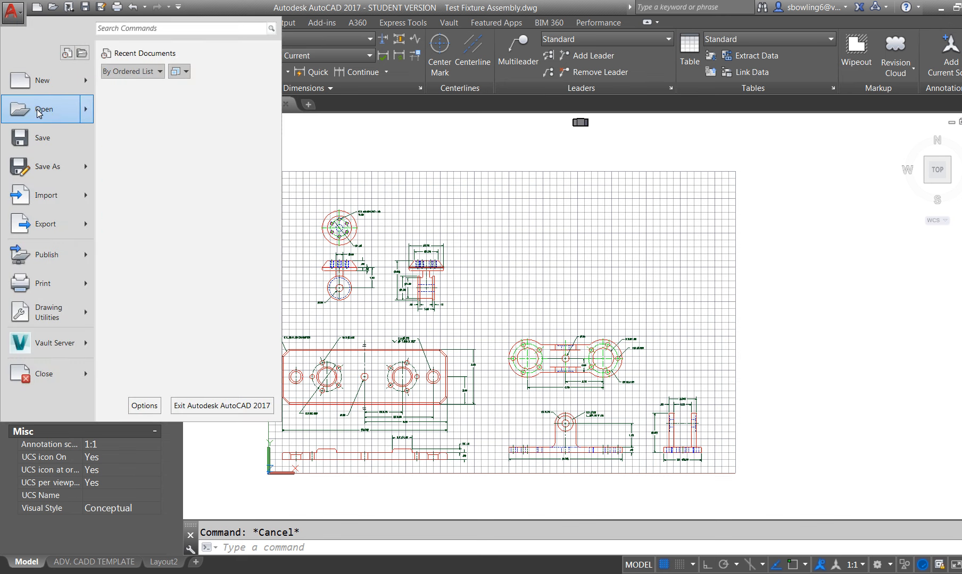
click(413, 279)
Create a new drawing from ADV CAD TEMPLATE -17 X 11.dwt and switch to model space.
key(ctrl+n)
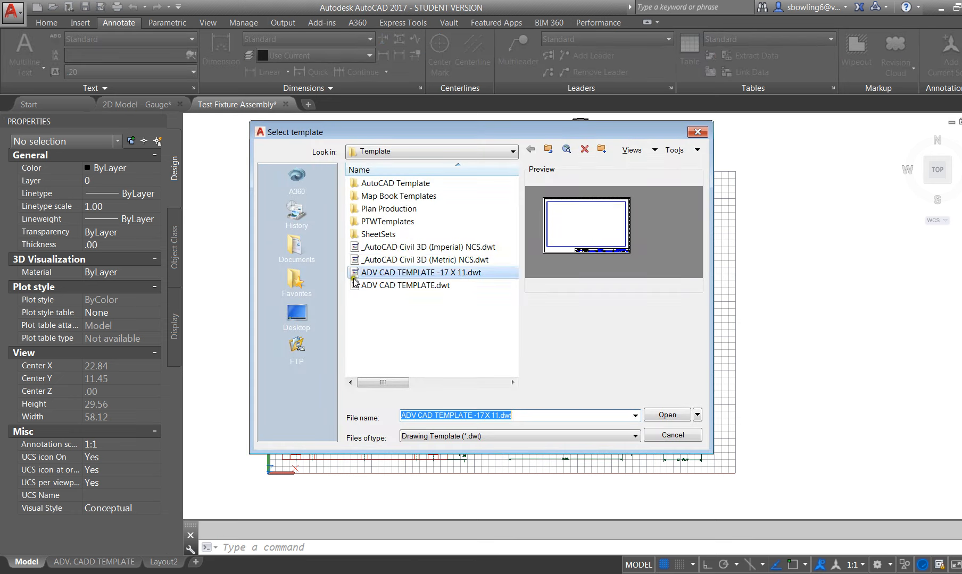
click(458, 273)
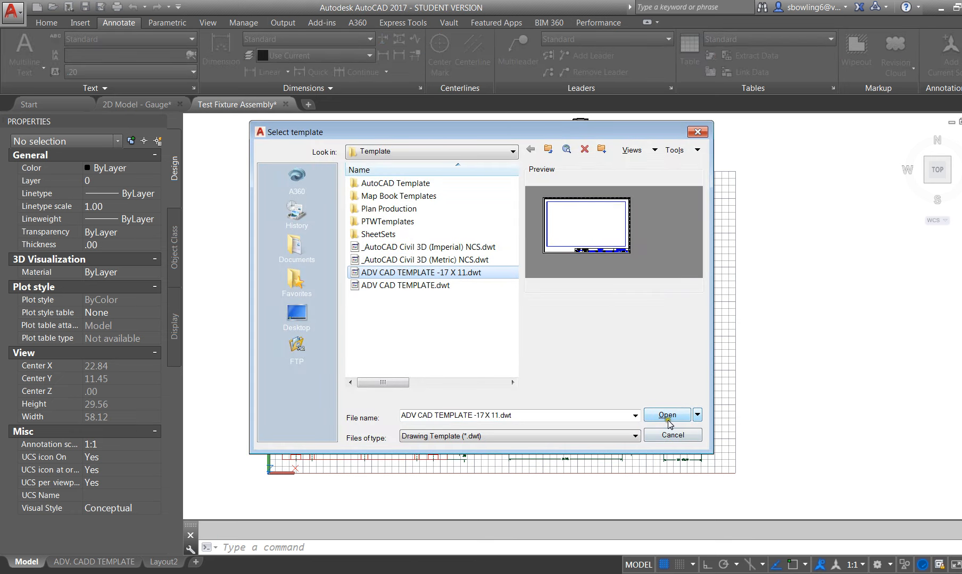
click(666, 415)
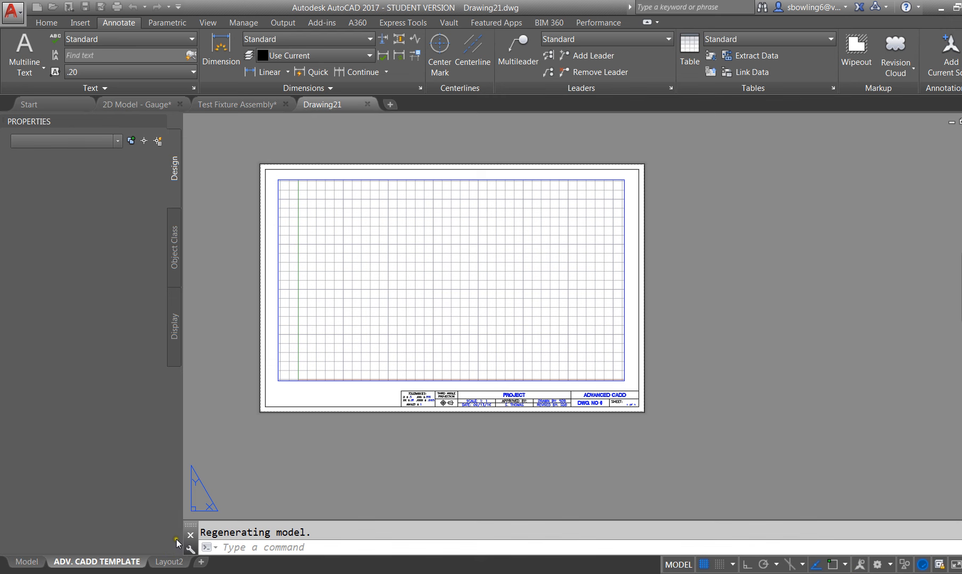
click(27, 563)
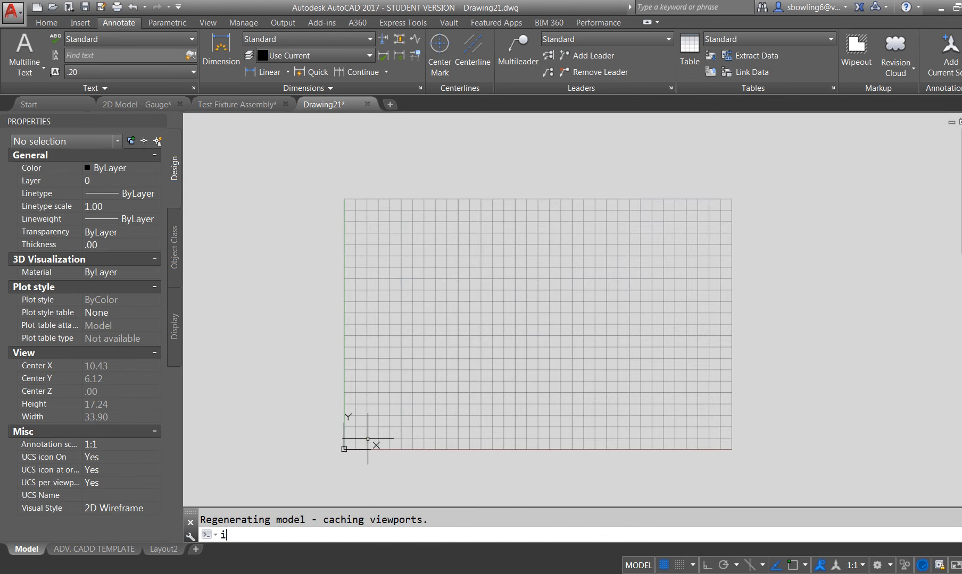
Insert Front Base.dwg as a block at the drawing origin, with on-screen specification of the insertion point turned off.
key(Return)
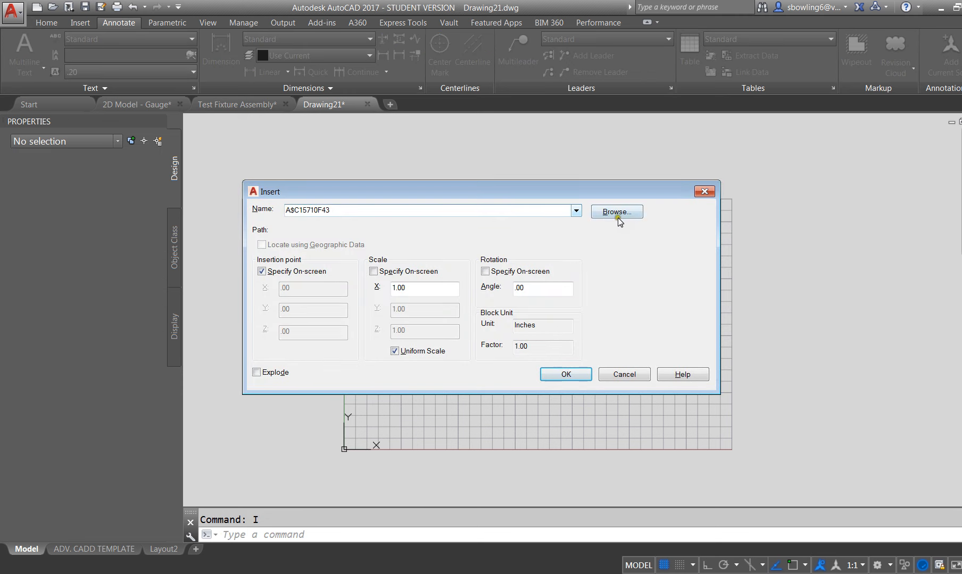
click(618, 213)
click(395, 184)
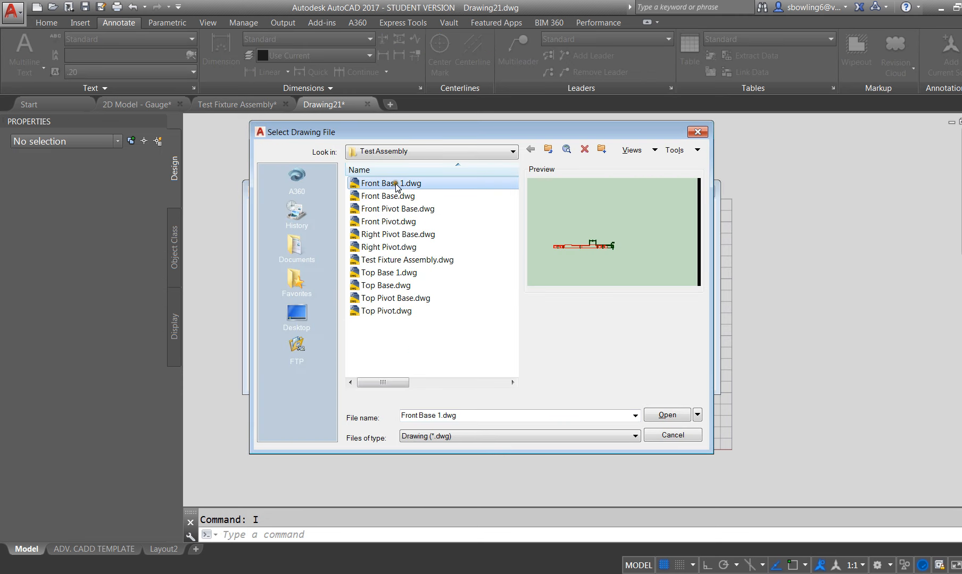
click(407, 197)
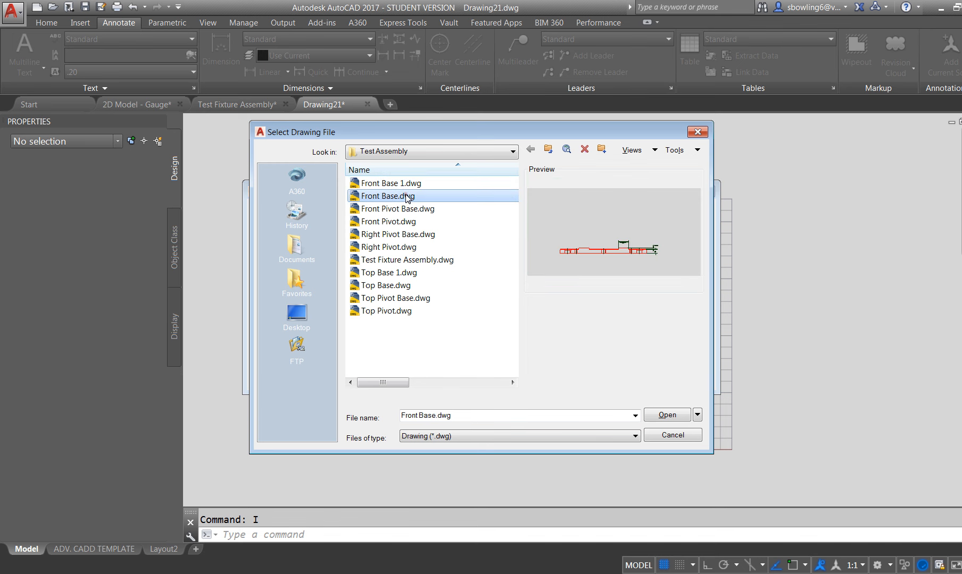
click(664, 416)
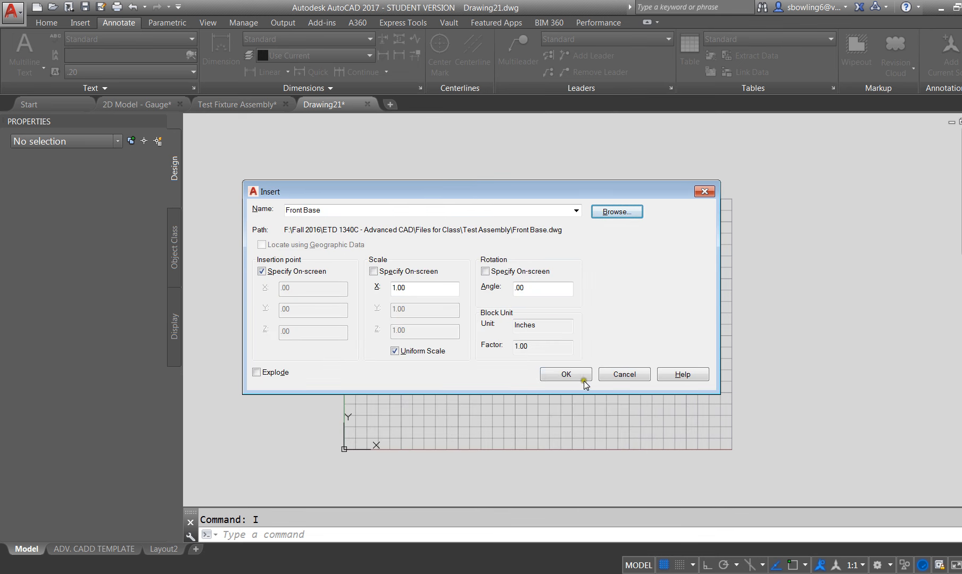
click(277, 272)
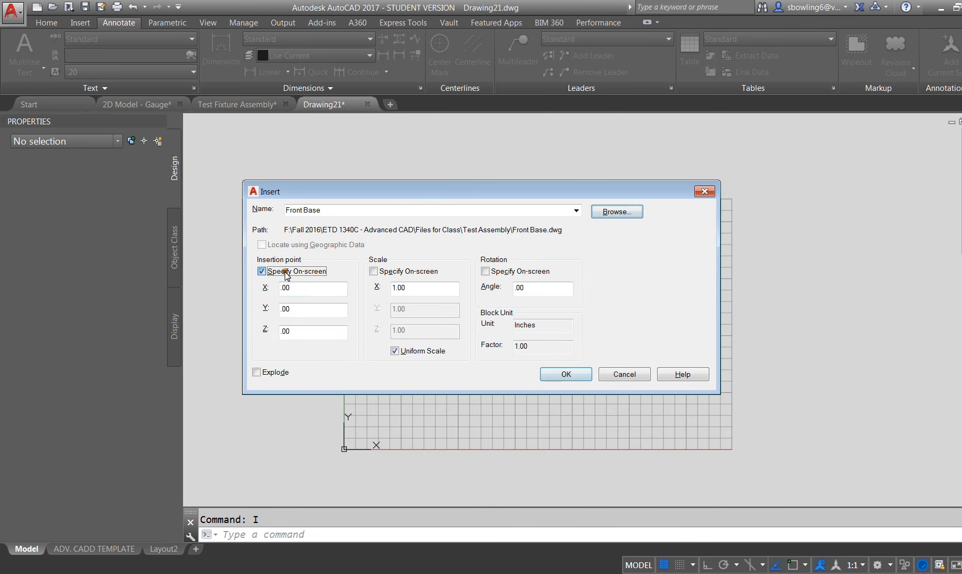
click(565, 375)
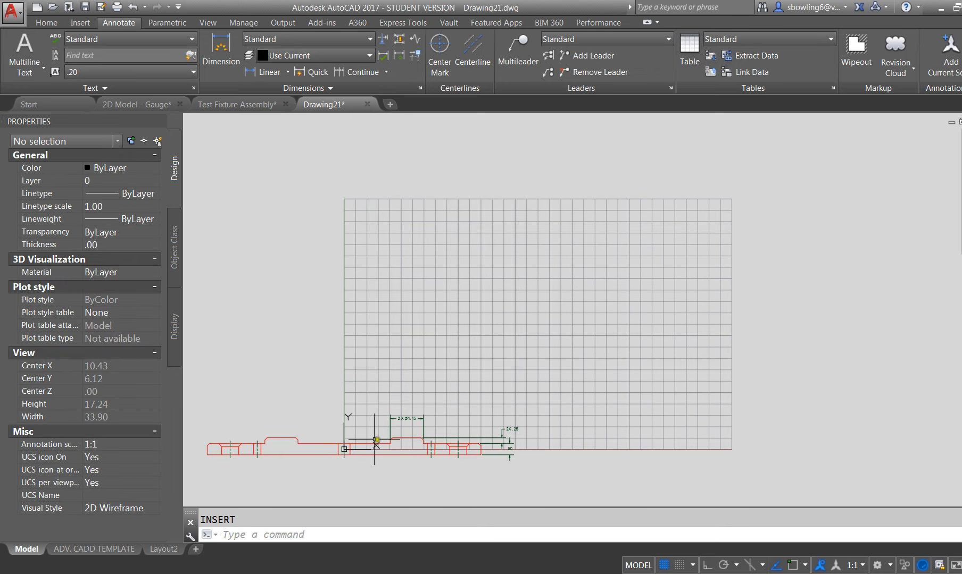
Move the front base view up and to the right so it lies within the lower part of the grid.
click(327, 442)
text(m)
key(Return)
click(328, 458)
click(471, 428)
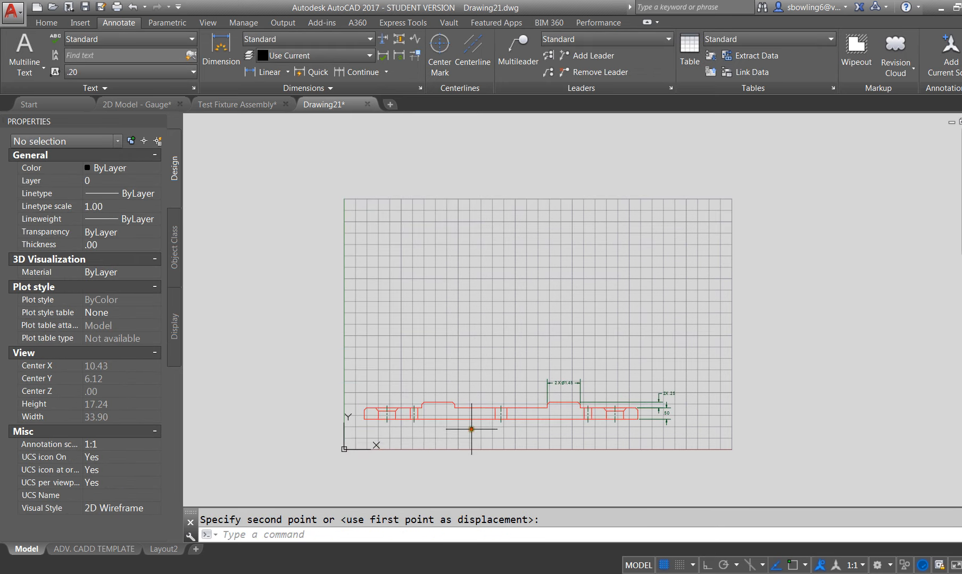
key(Escape)
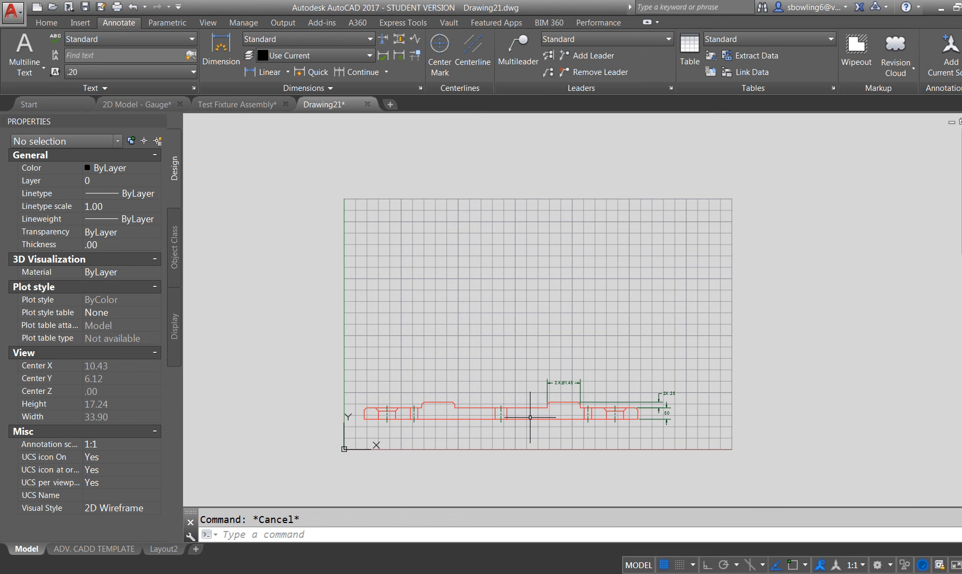
text(i)
key(Return)
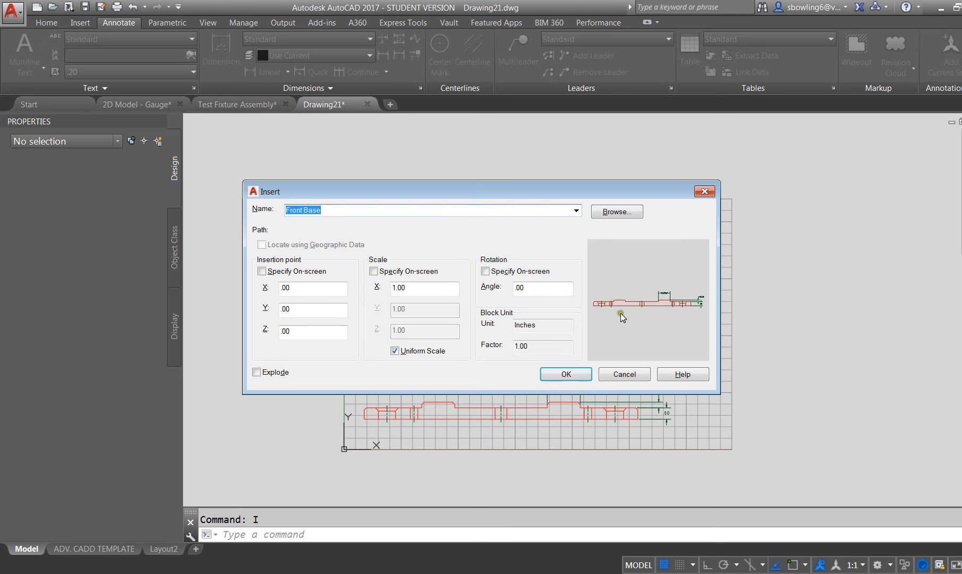
key(Escape)
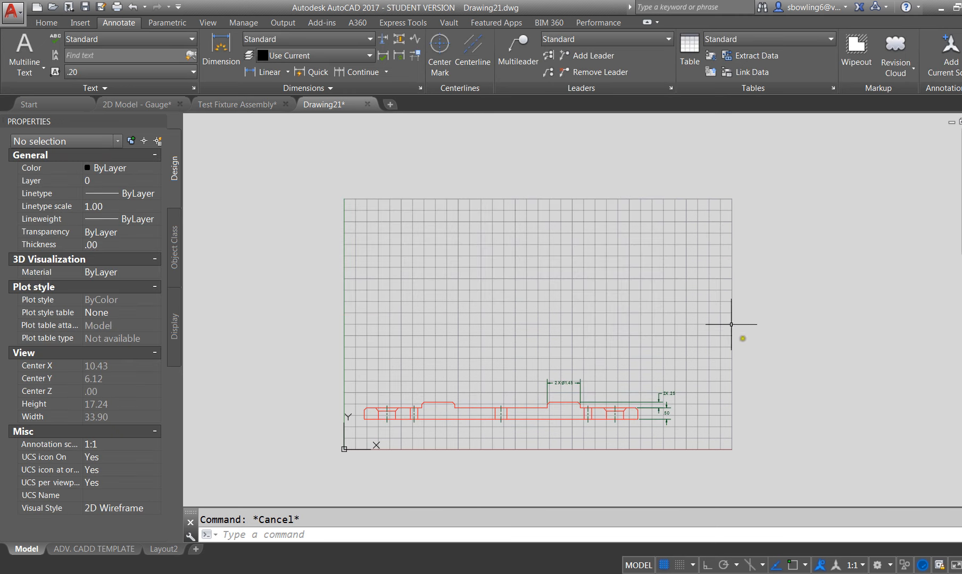
Review the dimensioned part views in the Test Fixture Assembly drawing and return to Drawing21.
click(233, 104)
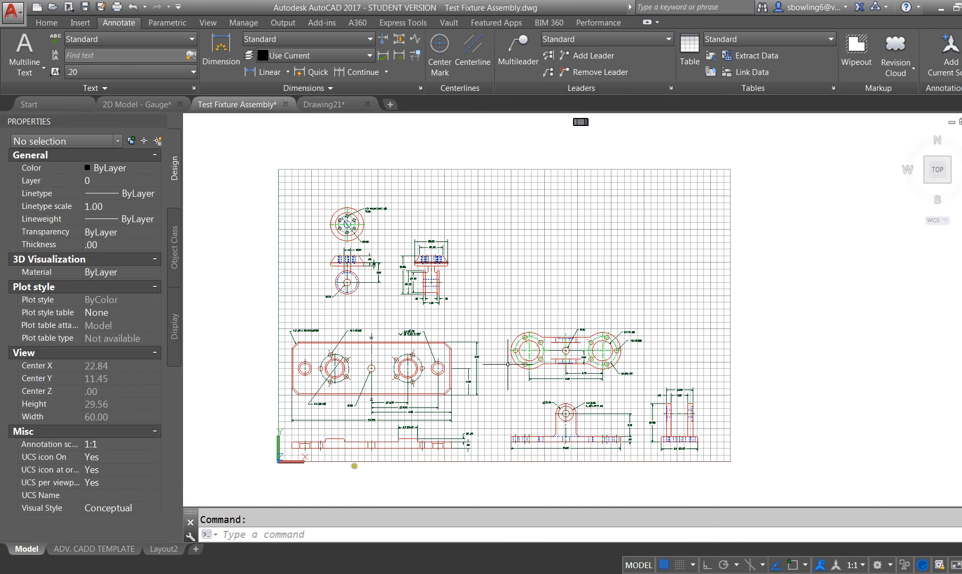
scroll(375, 481, up, 2)
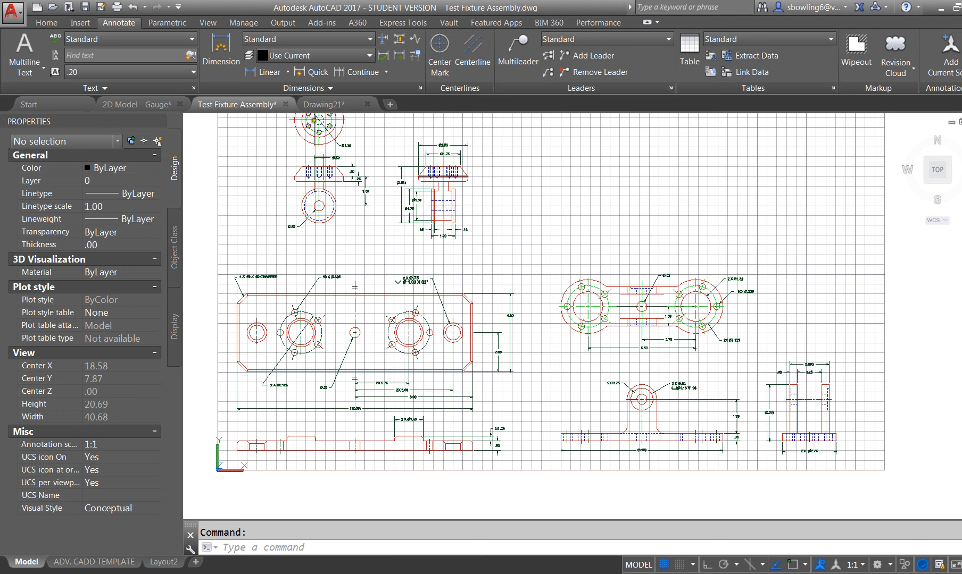
click(323, 104)
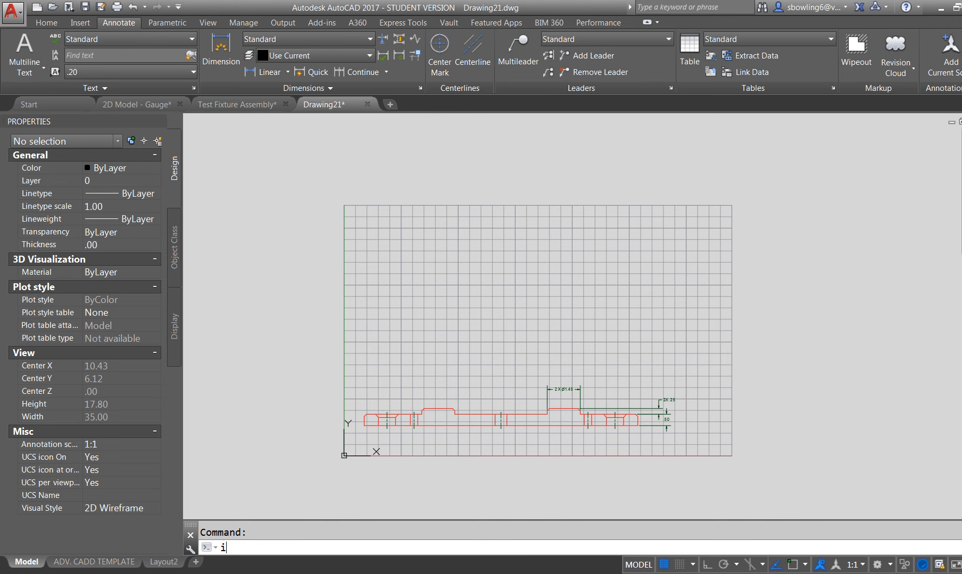
Insert Front Pivot Base.dwg as a block, specifying its insertion point on screen above the front base view.
text(i)
key(Return)
click(605, 212)
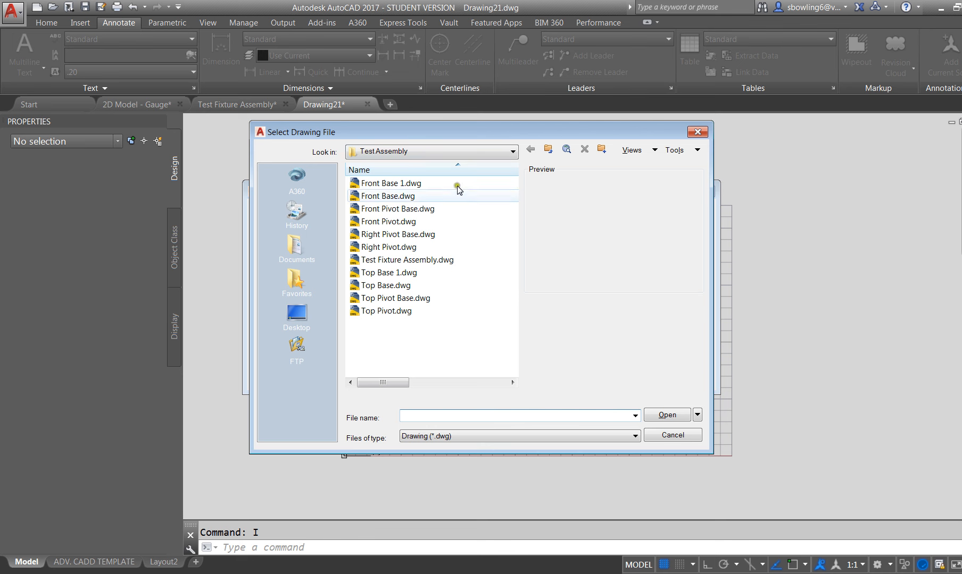
mouse_move(442, 133)
mouse_down()
mouse_move(341, 121)
mouse_move(233, 151)
mouse_move(260, 133)
mouse_up()
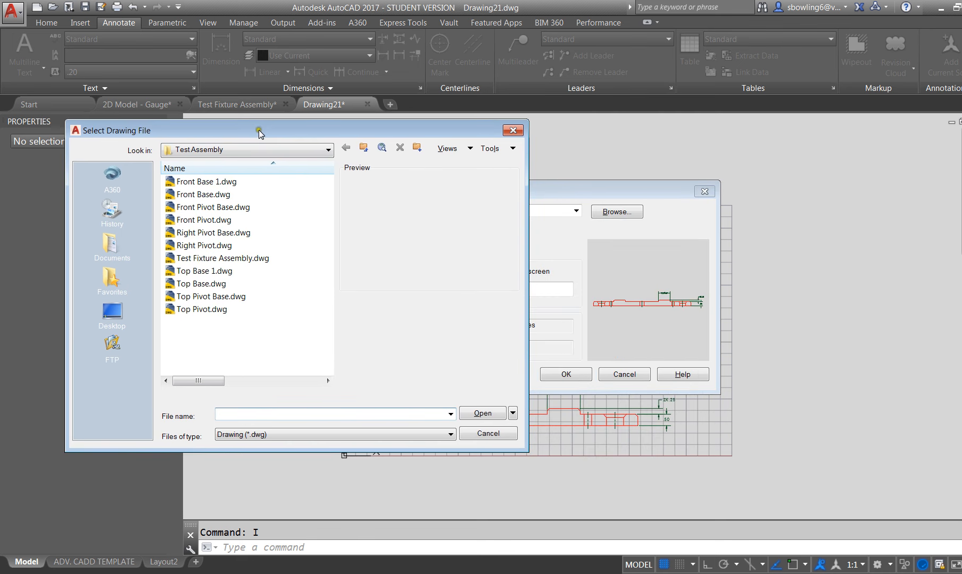
click(213, 208)
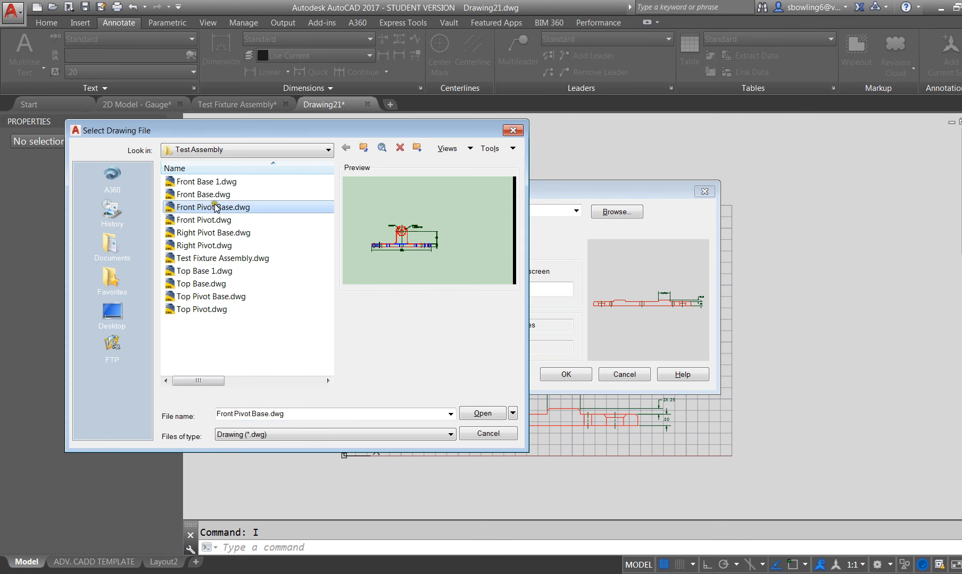
click(488, 415)
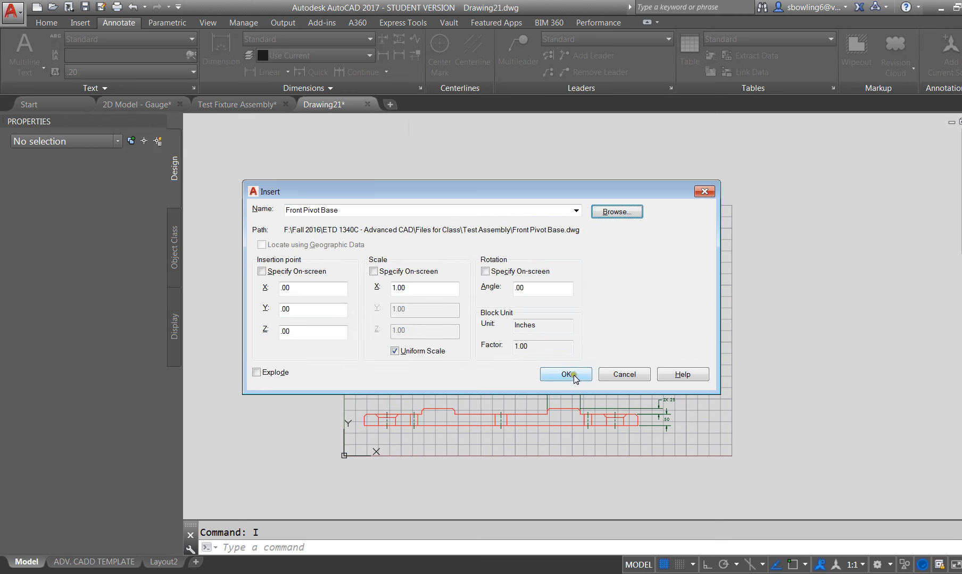
click(325, 273)
click(566, 375)
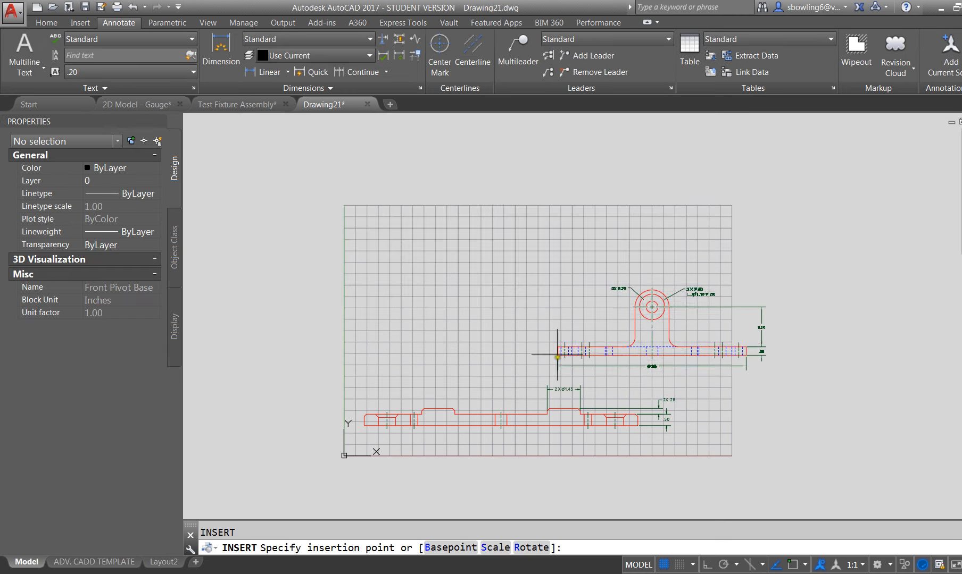
click(398, 341)
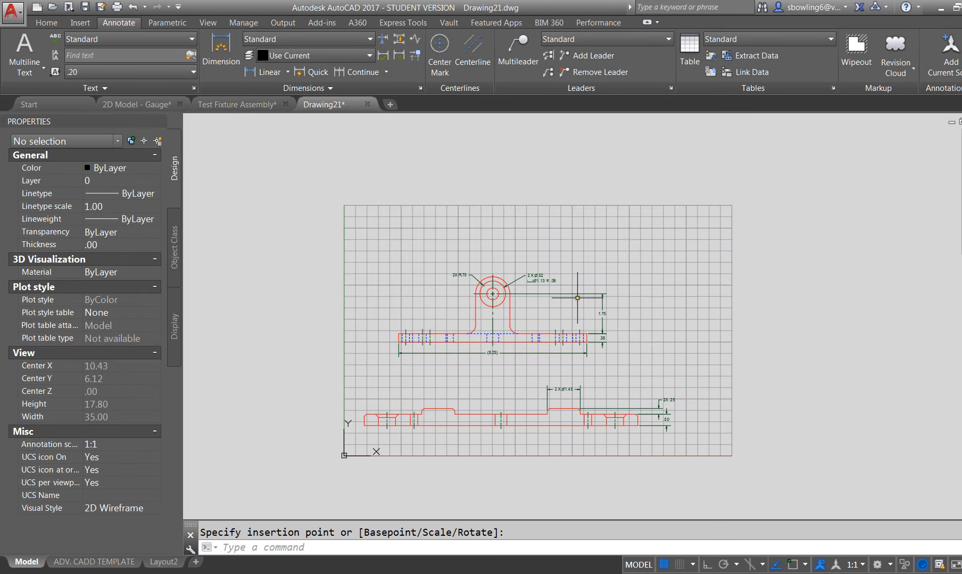
Insert Front Pivot.dwg as a block above the front view of the pivot base.
key(Return)
click(576, 210)
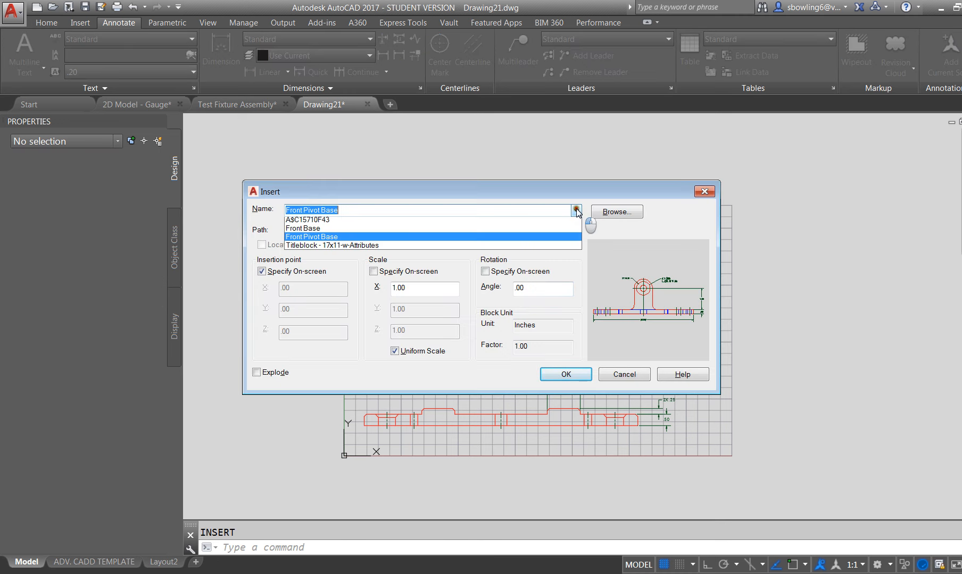
click(576, 211)
click(616, 211)
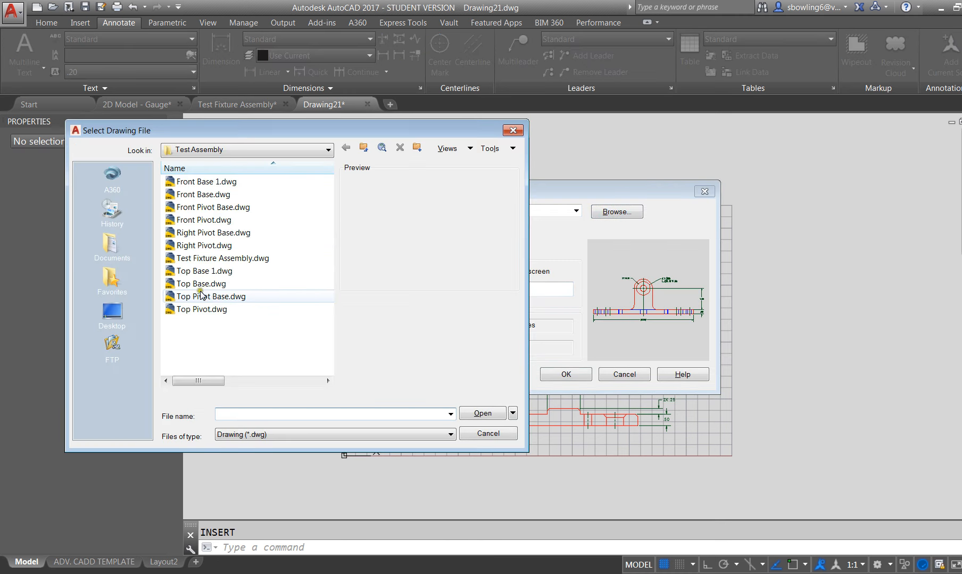
click(200, 298)
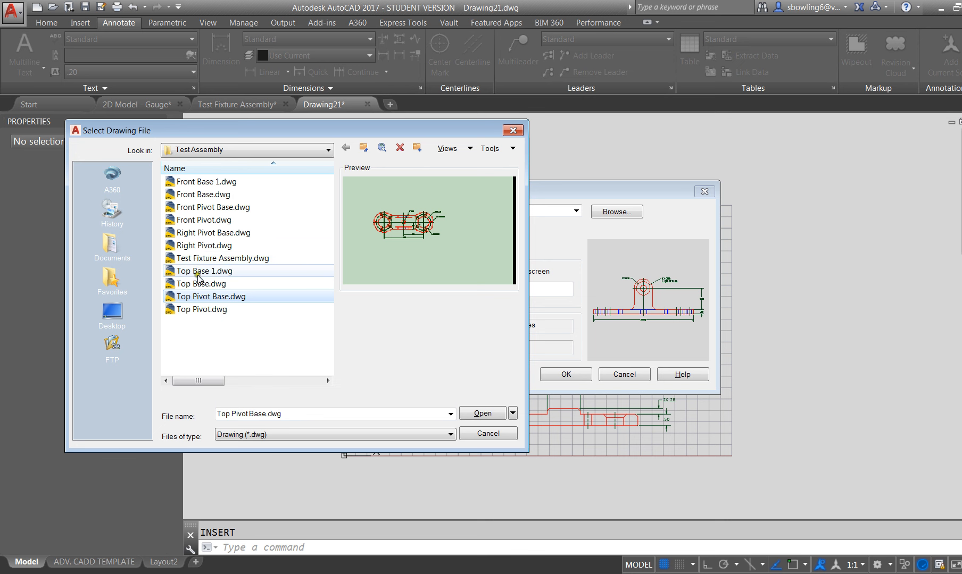
click(200, 220)
click(481, 413)
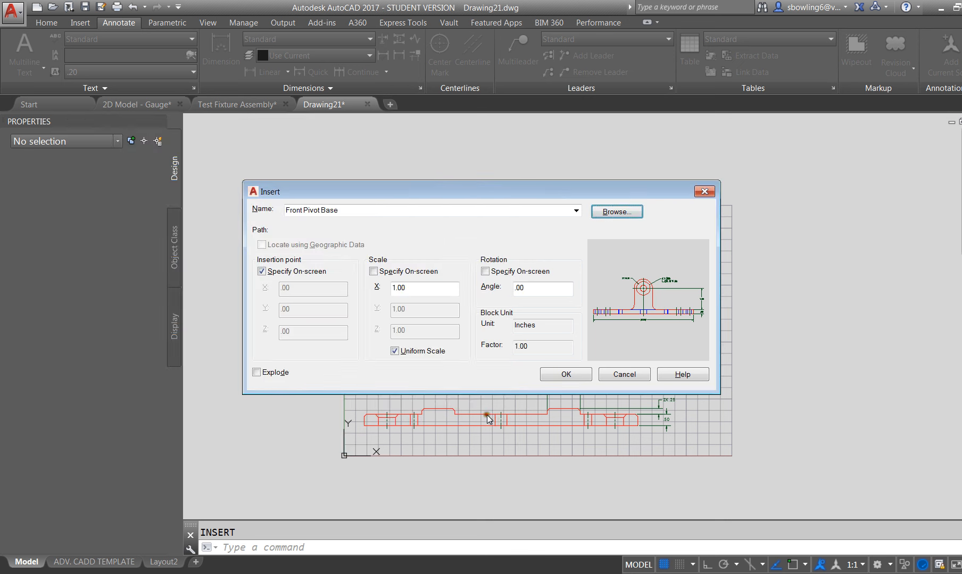
click(556, 377)
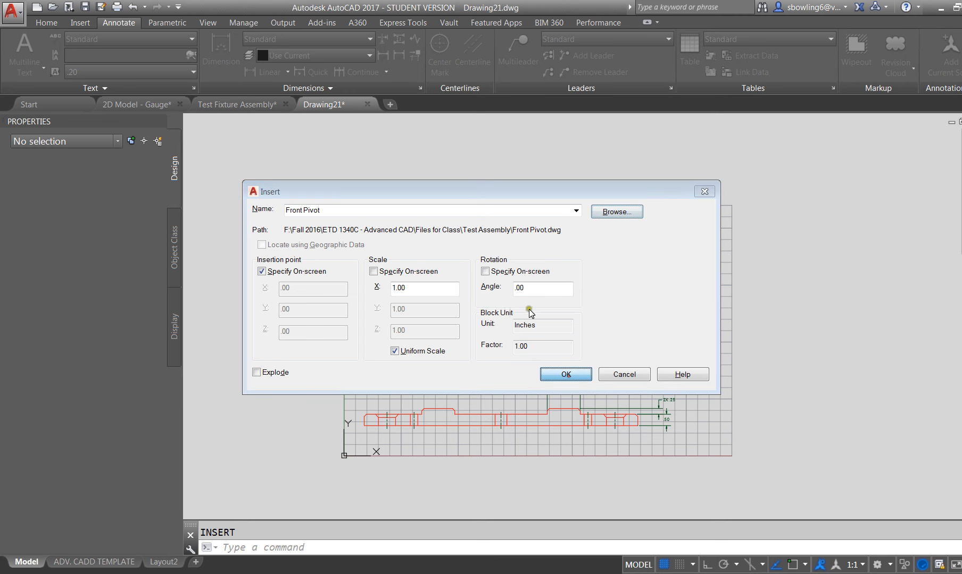
click(628, 317)
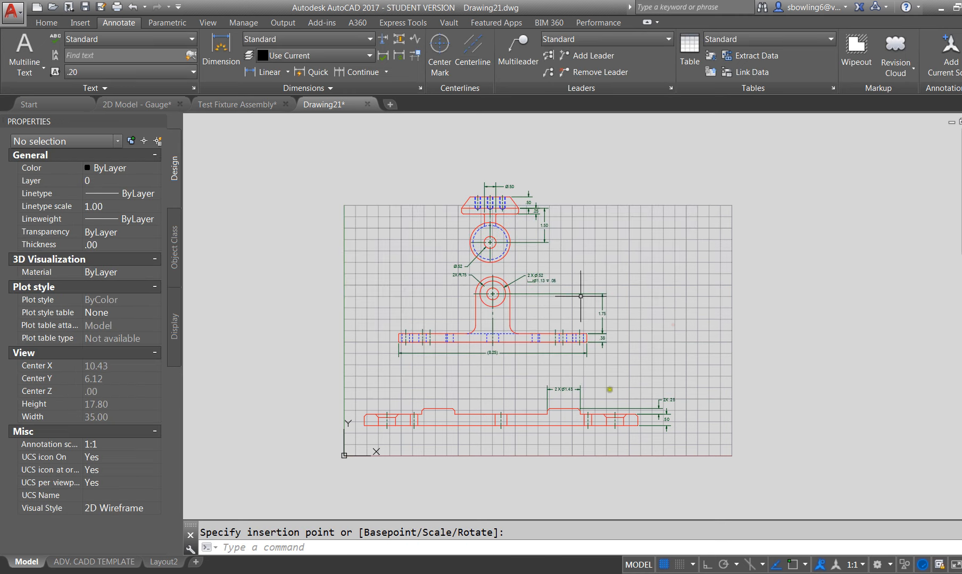
Copy the pivot base's complete top view with its dimensions from the Test Fixture Assembly drawing to the clipboard.
scroll(472, 374, up, 2)
scroll(442, 398, down, 2)
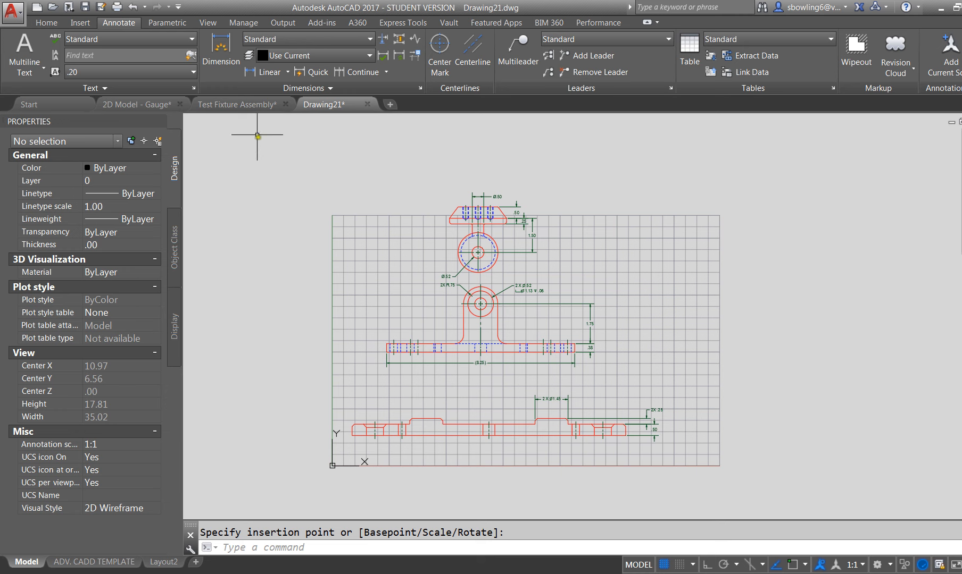
click(252, 107)
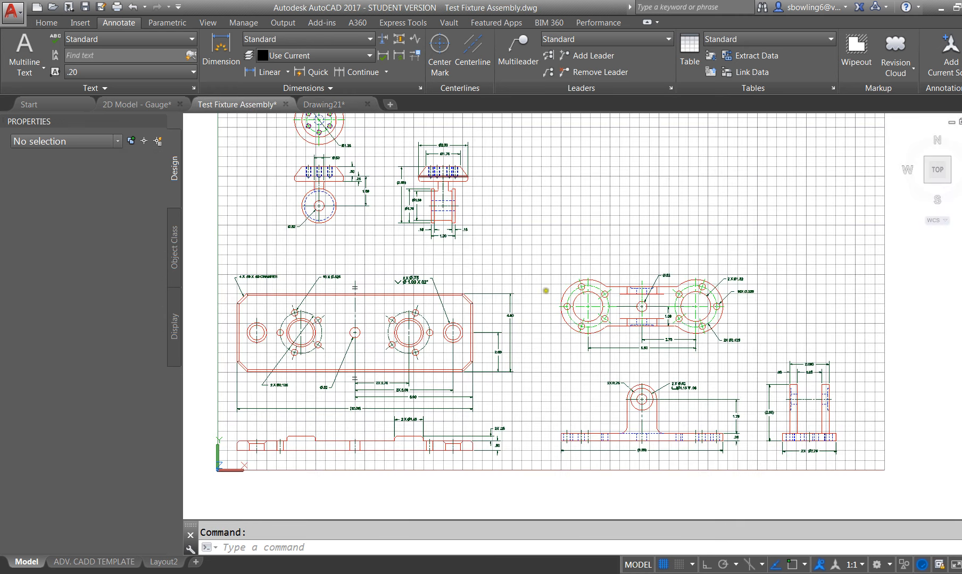
scroll(508, 272, down, 4)
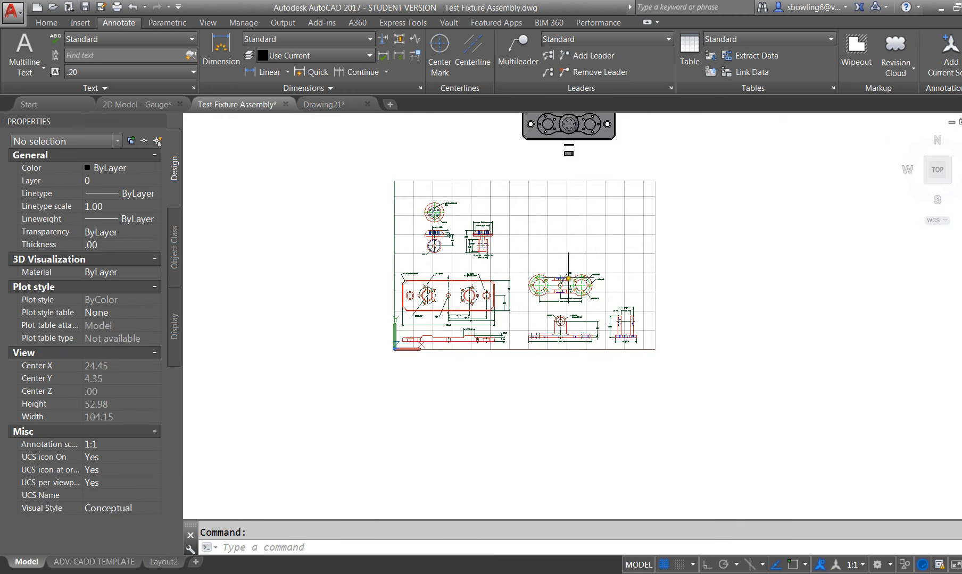
click(516, 261)
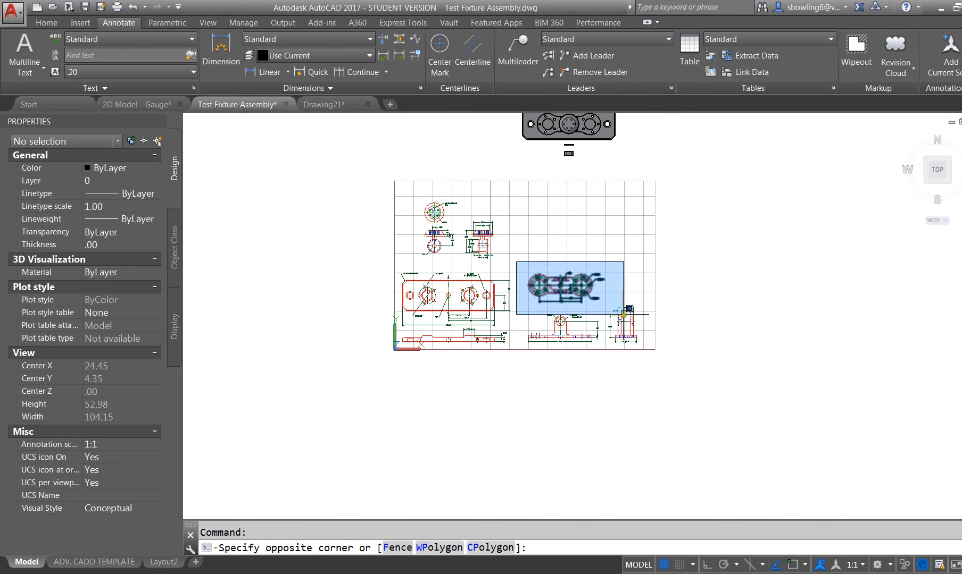
click(609, 308)
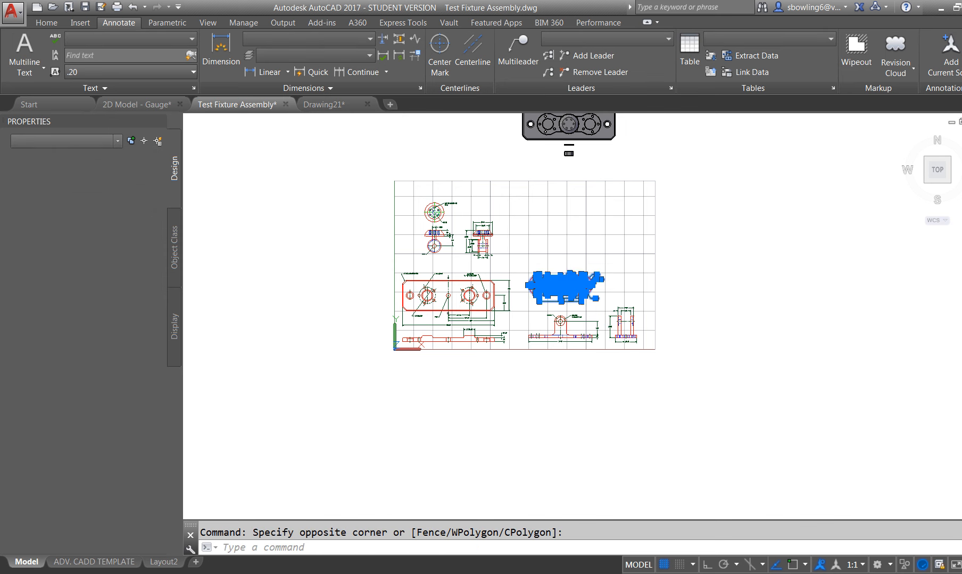
key(ctrl+c)
Paste the copied top view of the pivot base into Drawing21, outside the grid to the right of the front views.
click(340, 105)
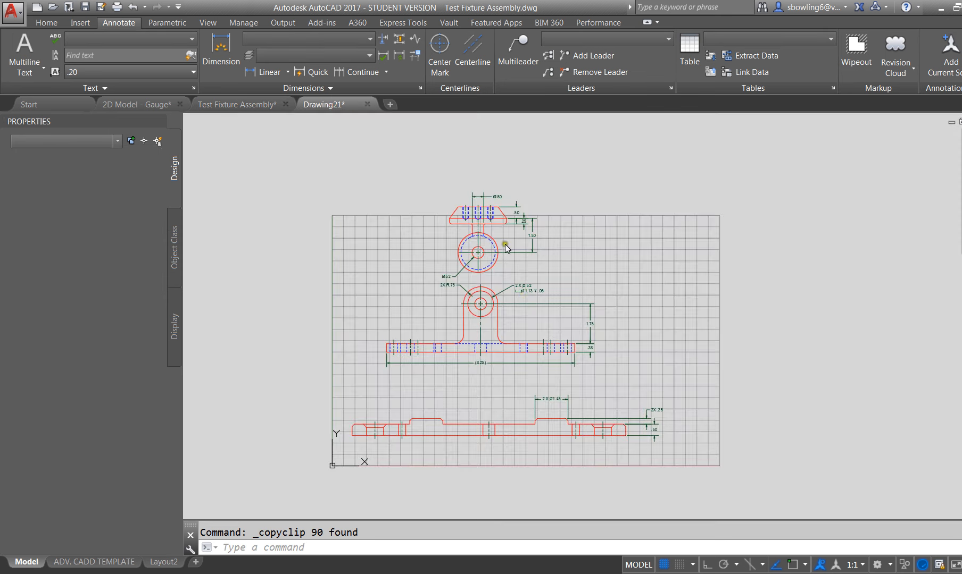
key(ctrl+v)
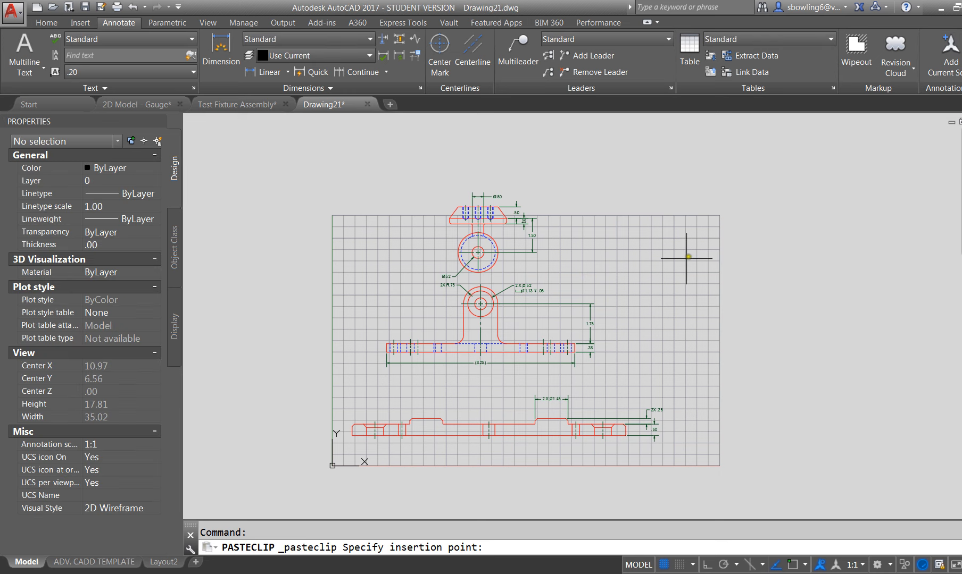
scroll(470, 364, down, 4)
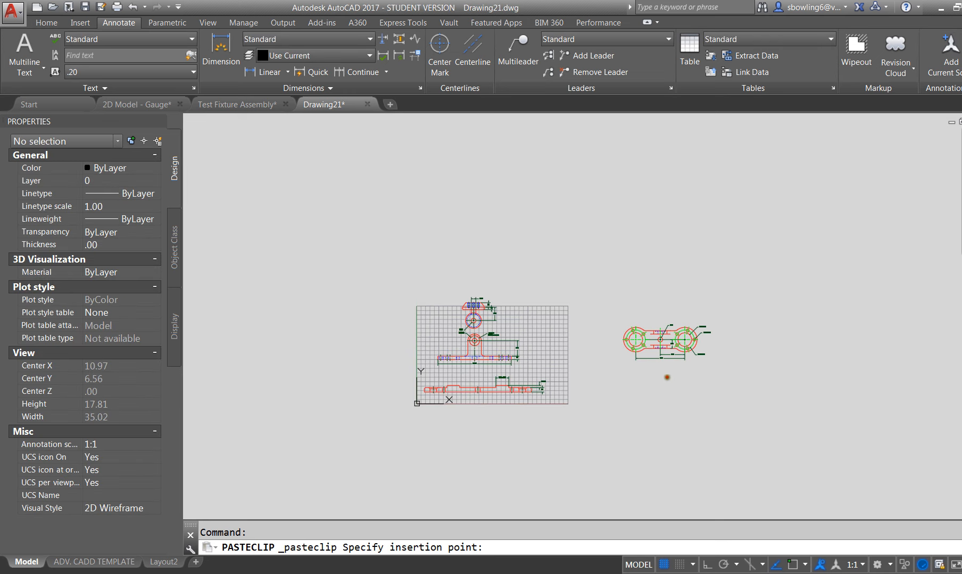
click(468, 414)
scroll(490, 371, up, 4)
Pick up the Front Pivot Base block for a move at the intersection of its centerline and bottom edge.
click(496, 339)
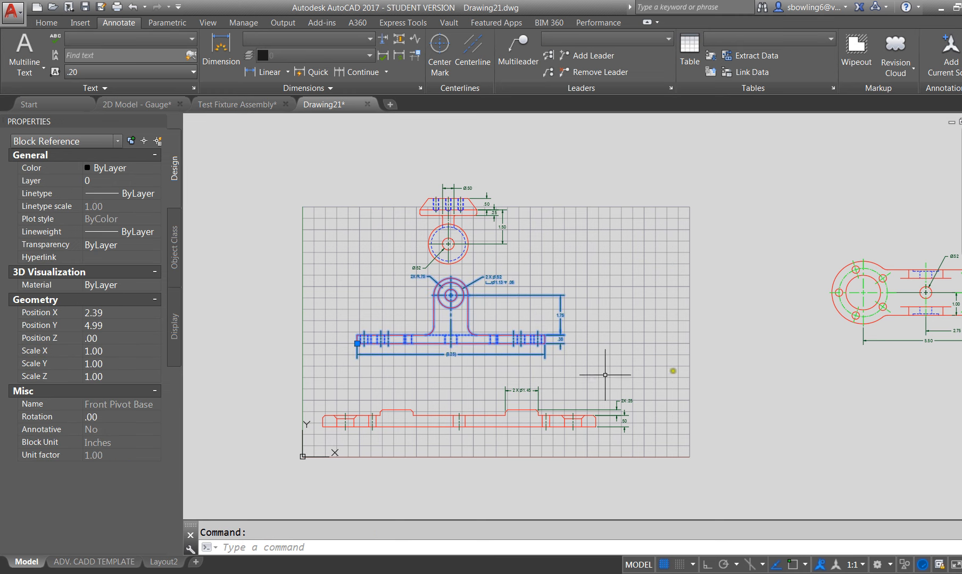
key(Escape)
click(420, 342)
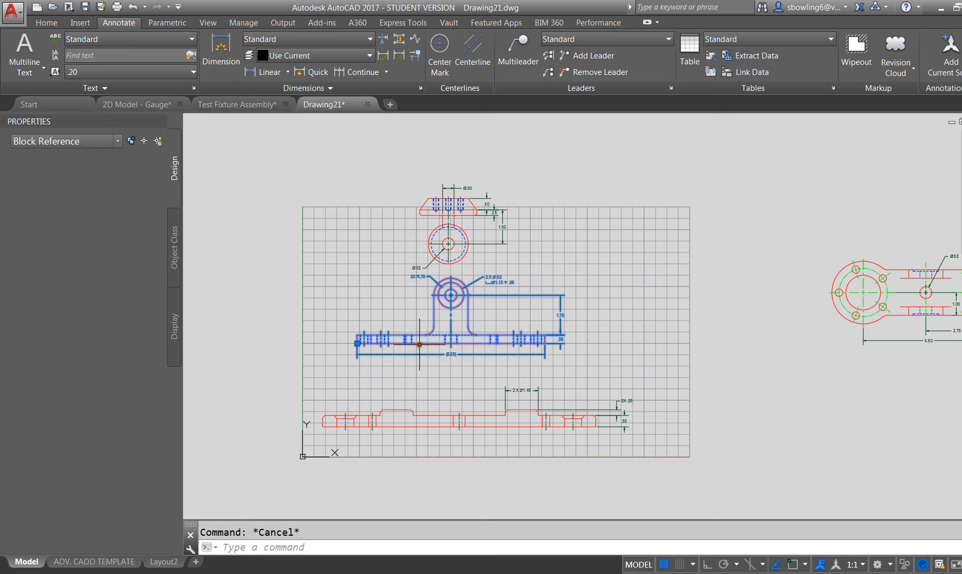
scroll(460, 412, up, 2)
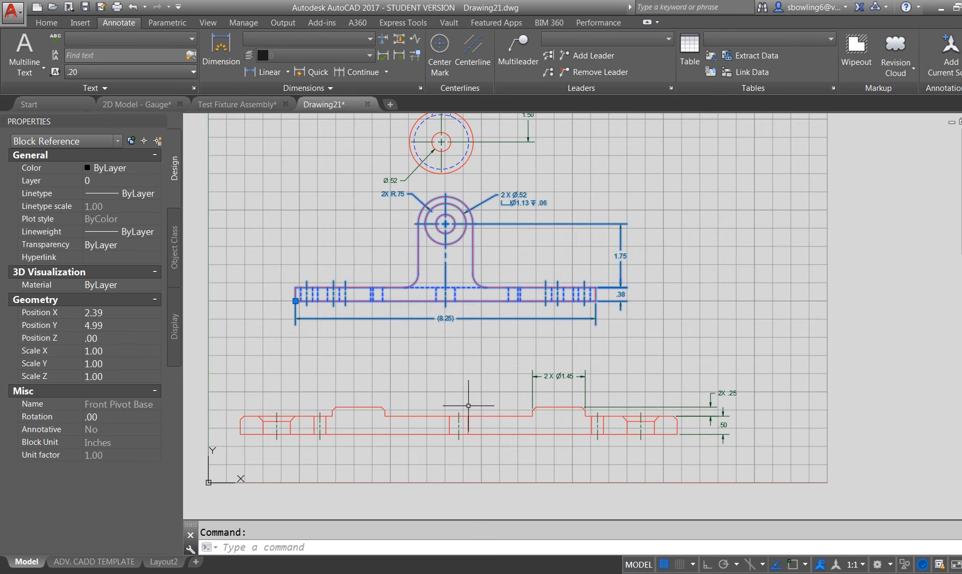
key(Return)
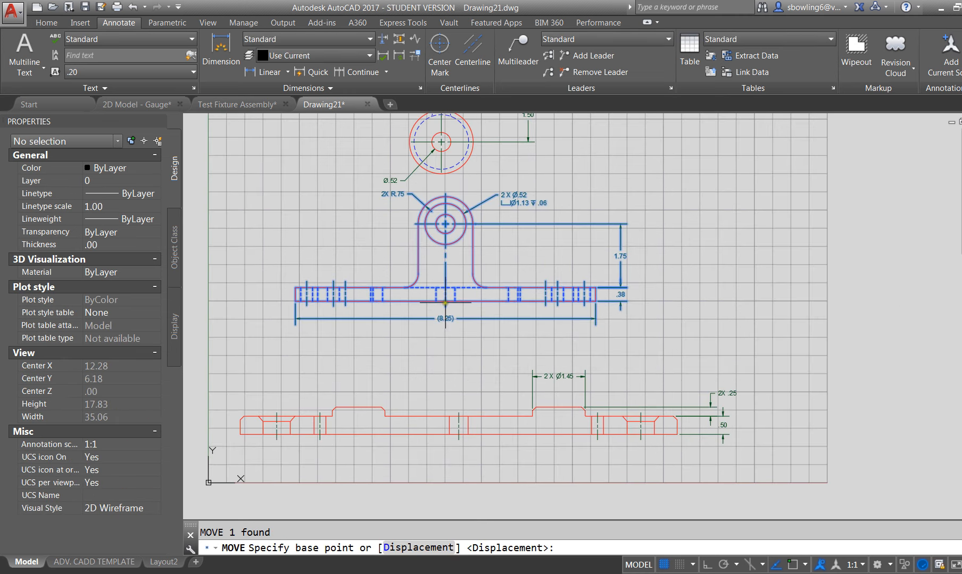
shift+right_click(454, 304)
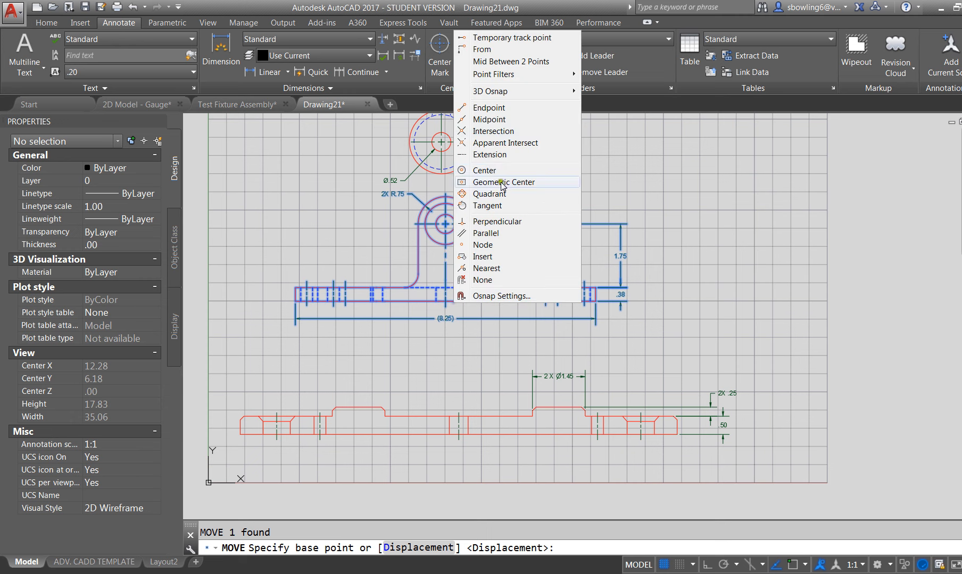
click(486, 132)
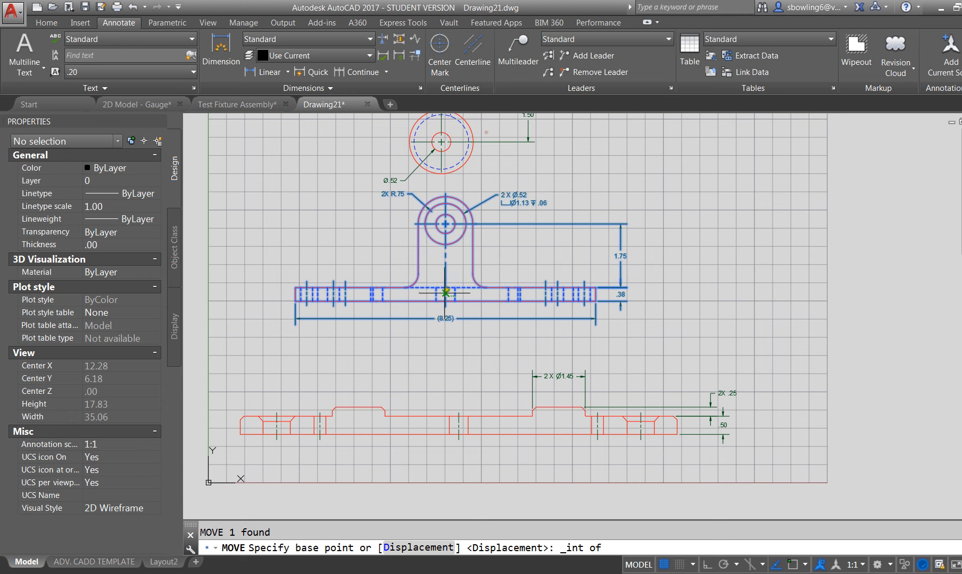
click(445, 301)
Try to snap the Front Pivot Base block to the centerline intersection on the front base view, and place it freely above the base.
shift+right_click(461, 378)
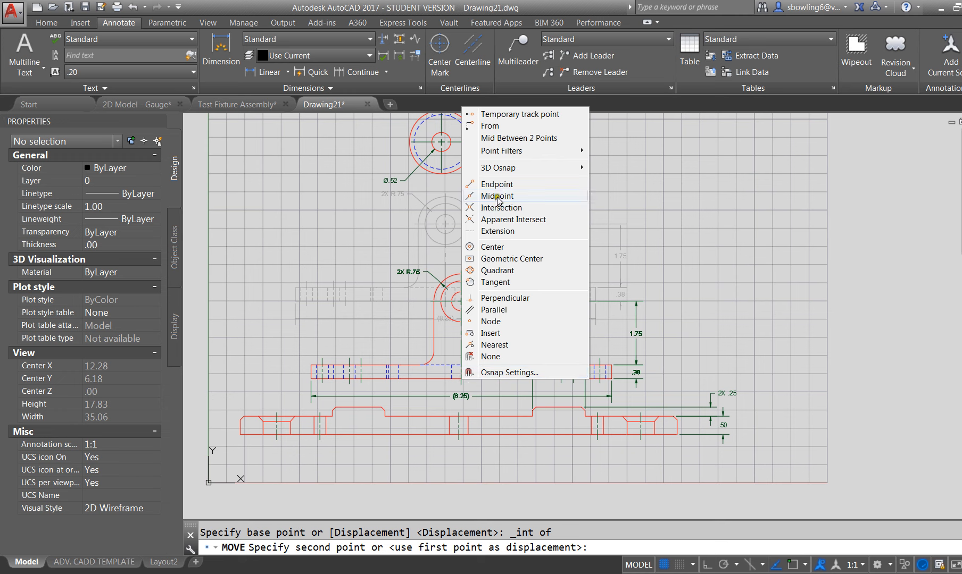
click(500, 209)
shift+right_click(464, 370)
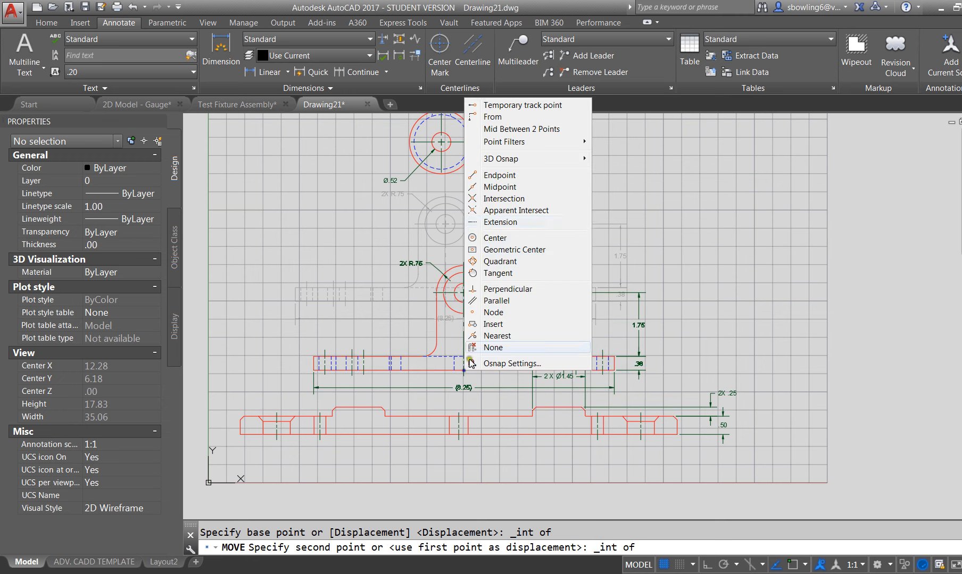
click(500, 200)
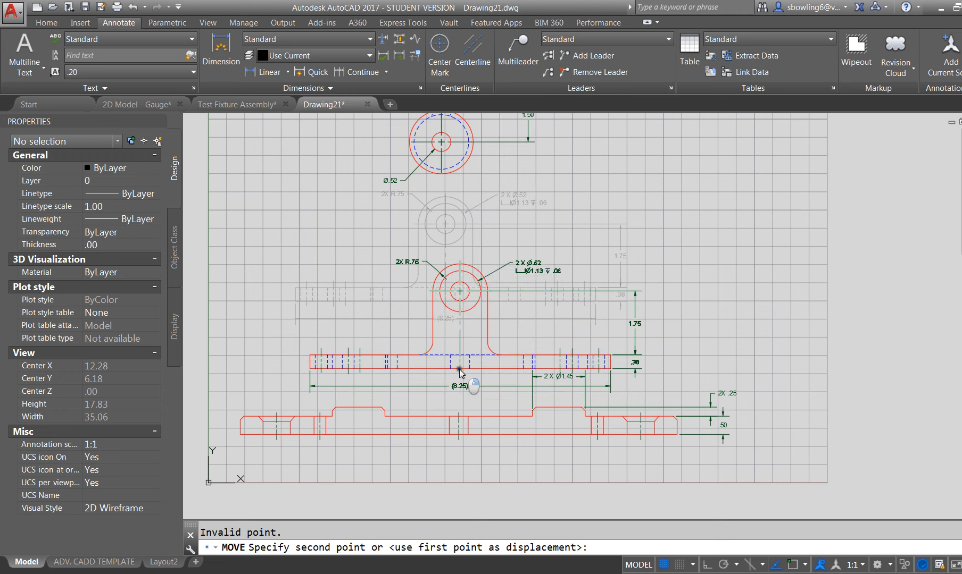
shift+right_click(461, 368)
click(499, 197)
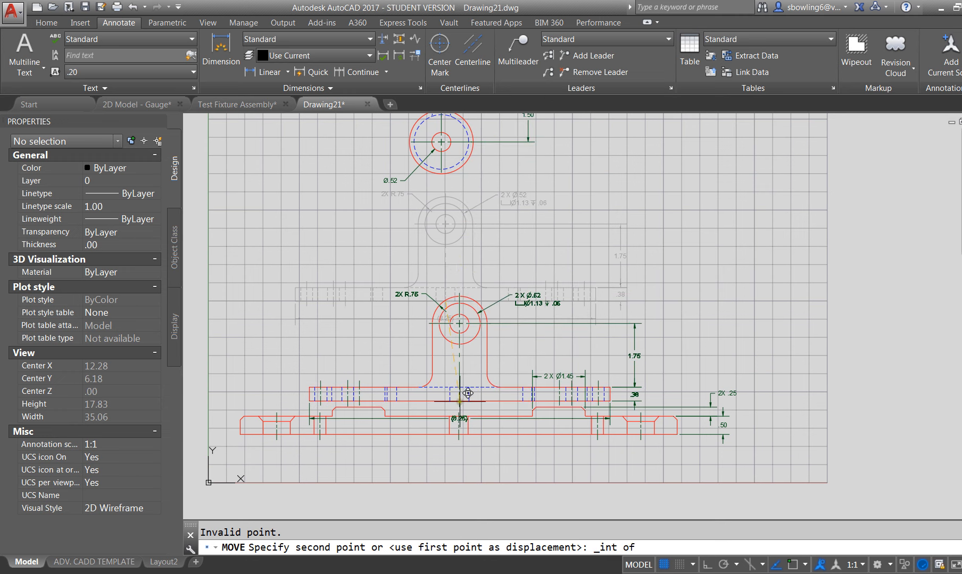
shift+right_click(459, 301)
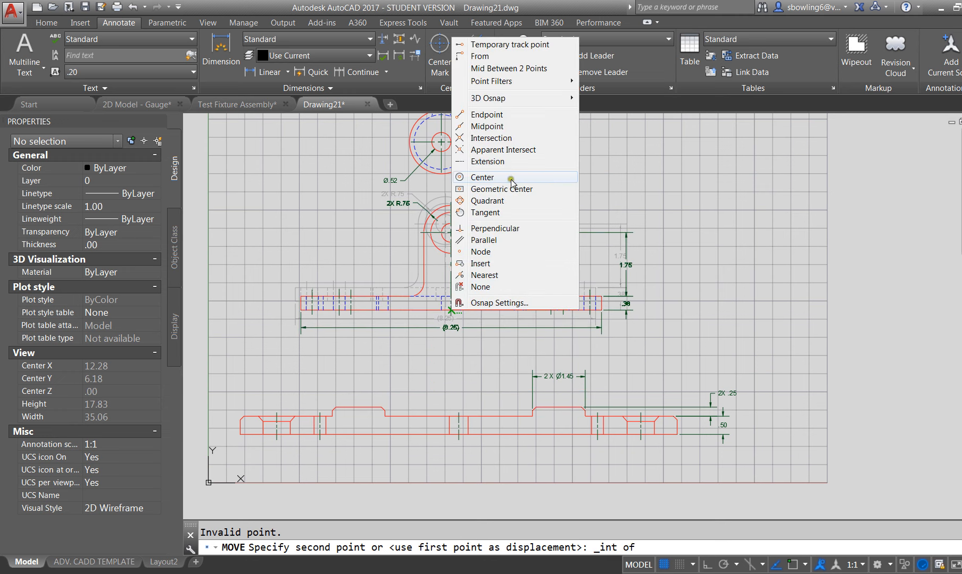
click(483, 140)
scroll(453, 428, up, 8)
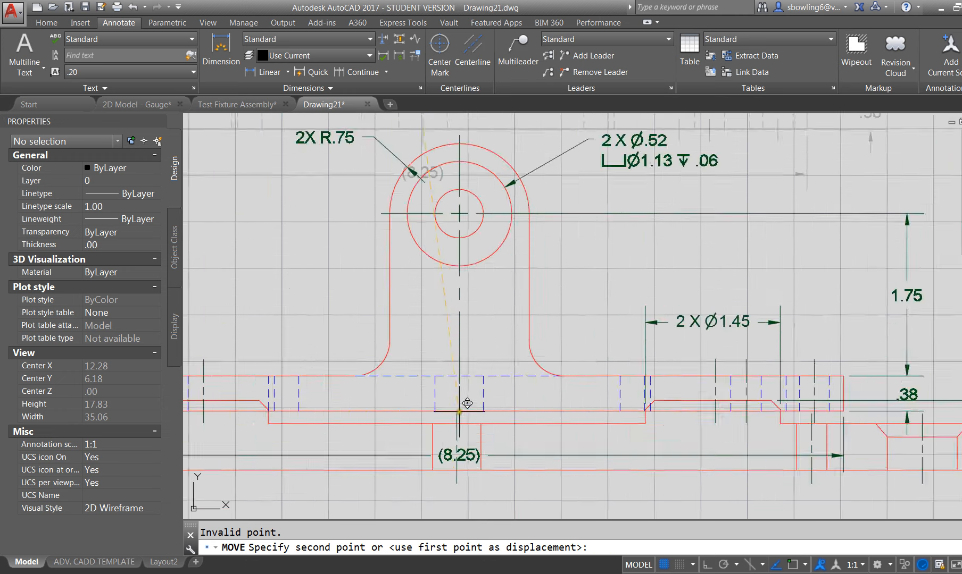
scroll(450, 419, down, 10)
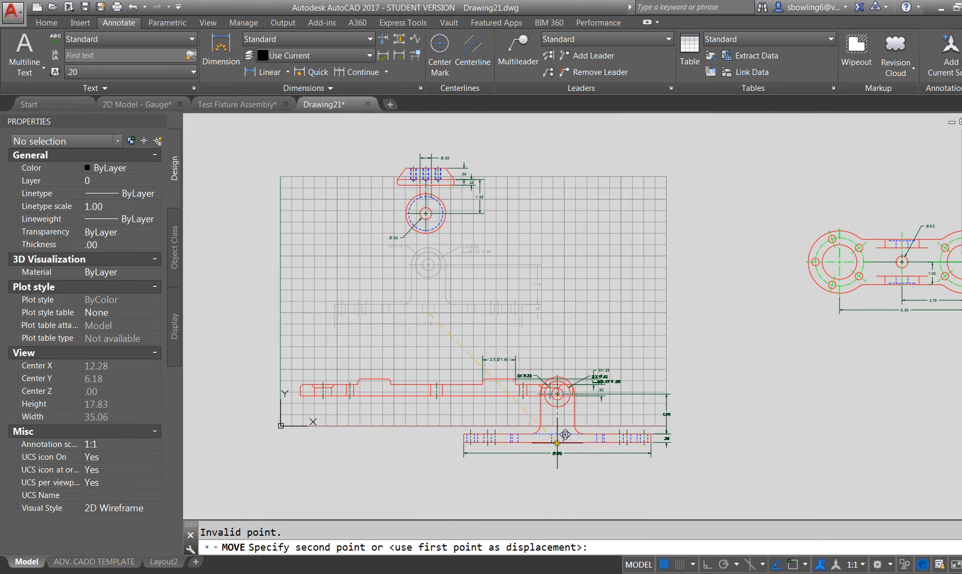
click(564, 312)
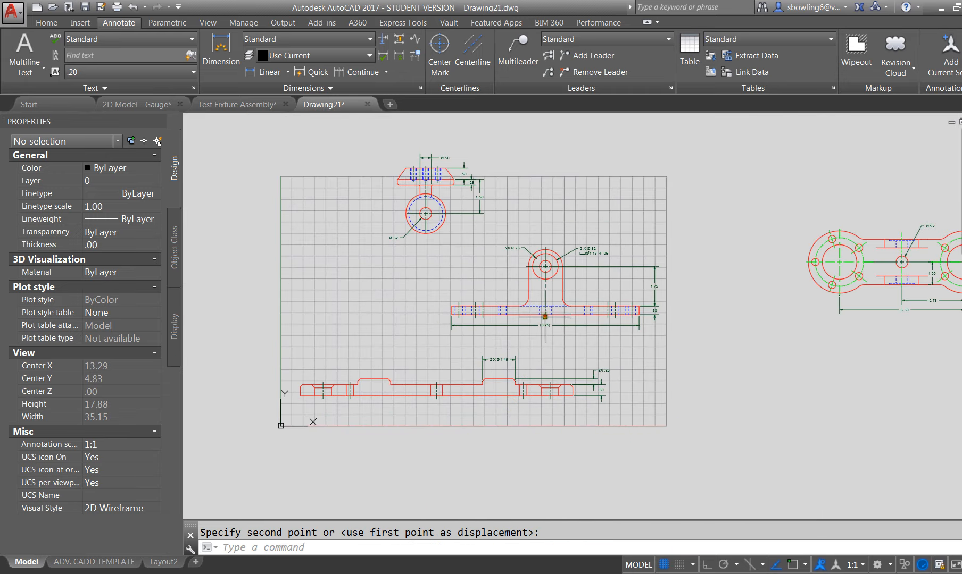
Move the Front Pivot Base block by its bottom centerline intersection onto the base's top edge at its centerline, with running object snap on.
click(564, 312)
click(563, 330)
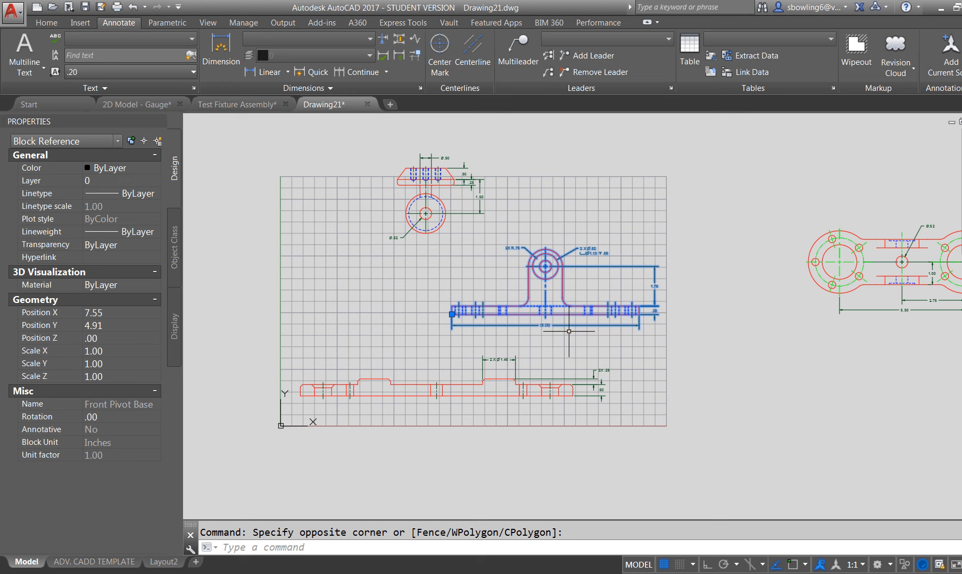
text(m)
key(Return)
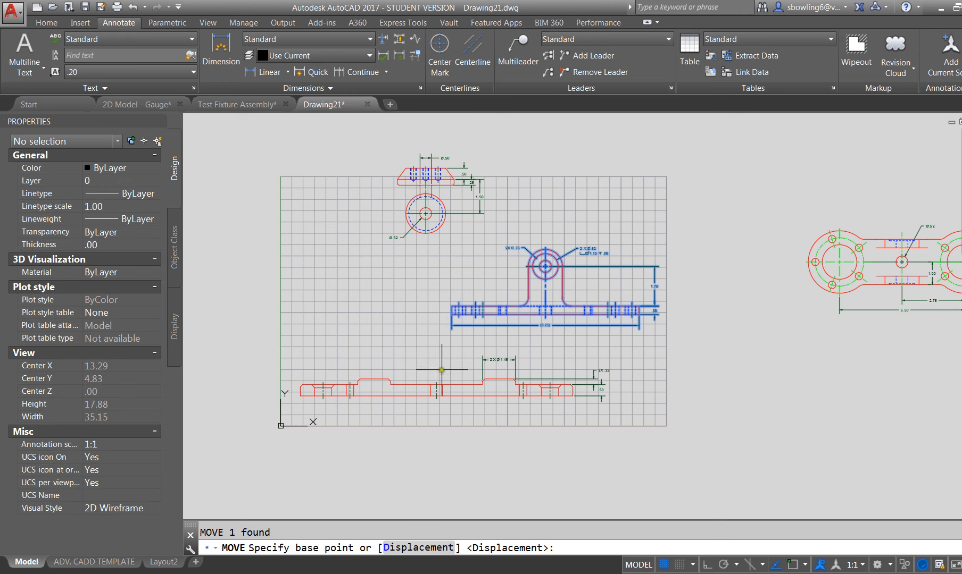
shift+right_click(450, 365)
click(482, 194)
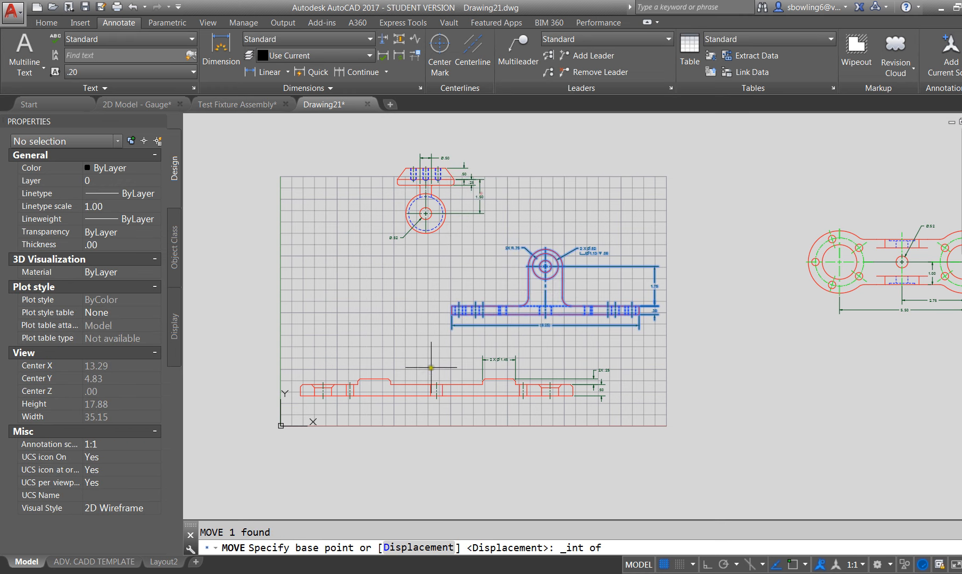
click(545, 314)
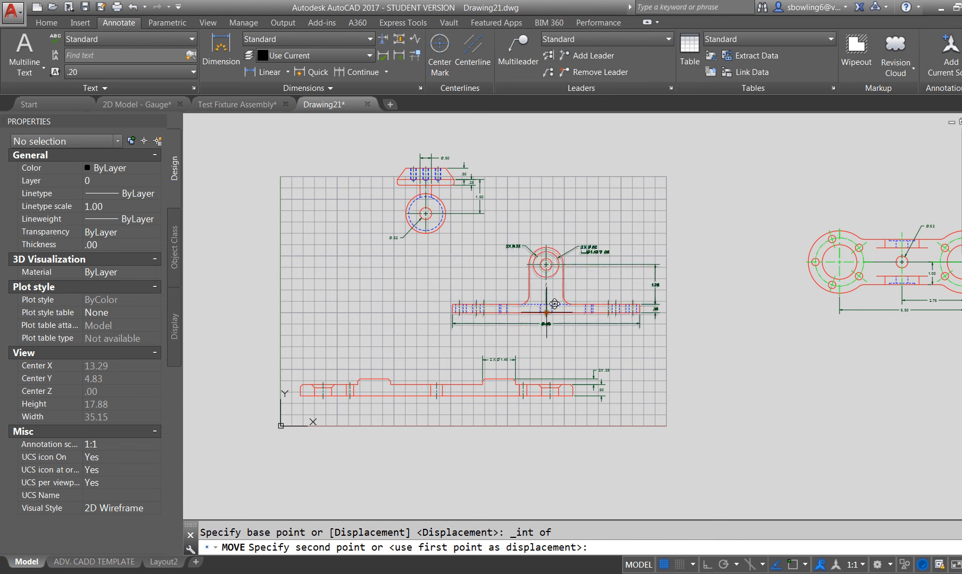
click(807, 565)
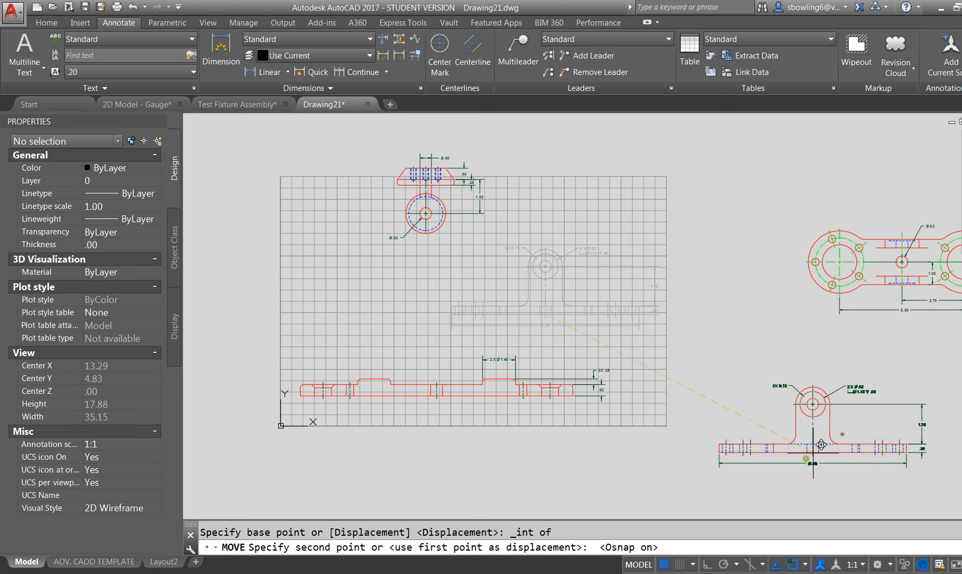
scroll(442, 378, up, 6)
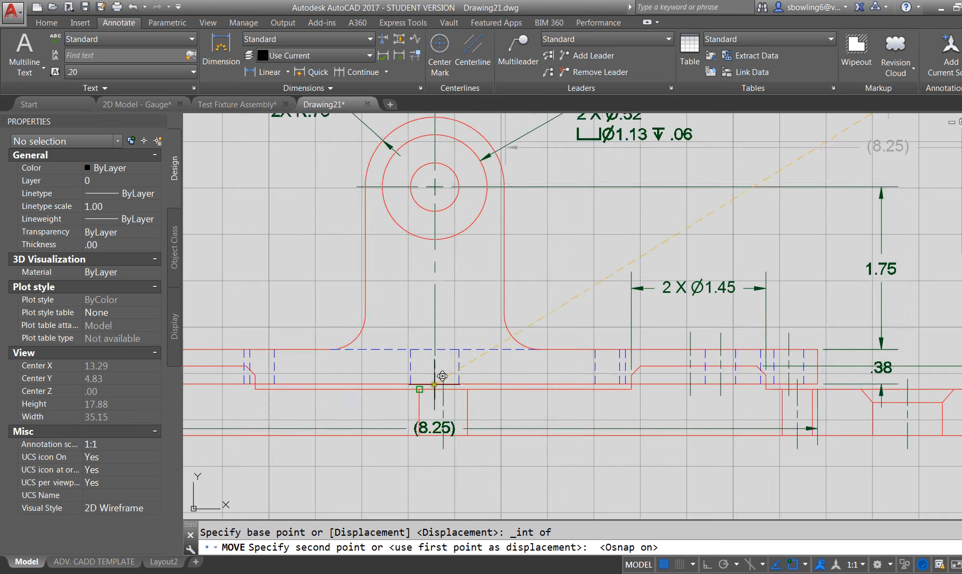
click(444, 389)
scroll(479, 407, down, 6)
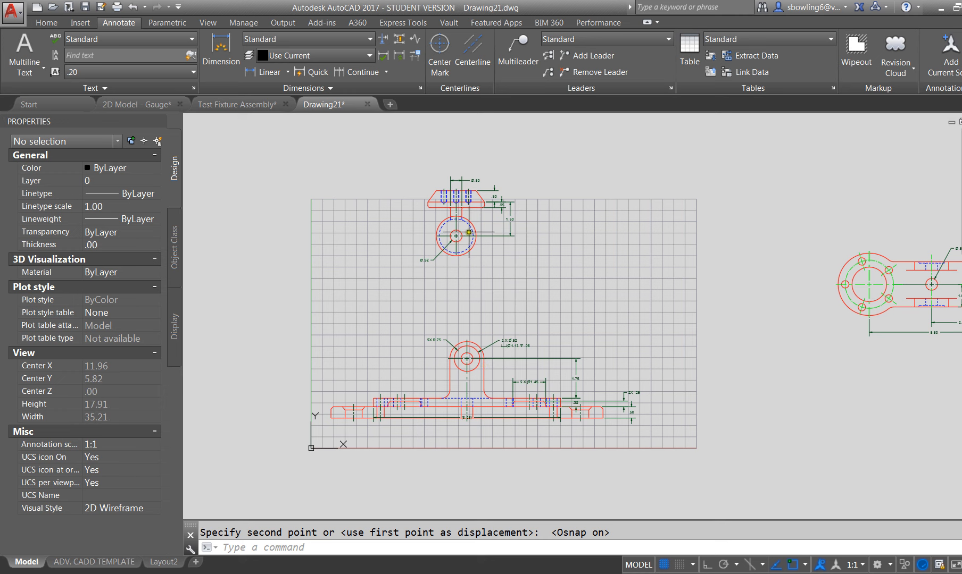
Move the Front Pivot block by its hole center onto the hole center of the pivot base.
click(468, 232)
click(431, 216)
key(Return)
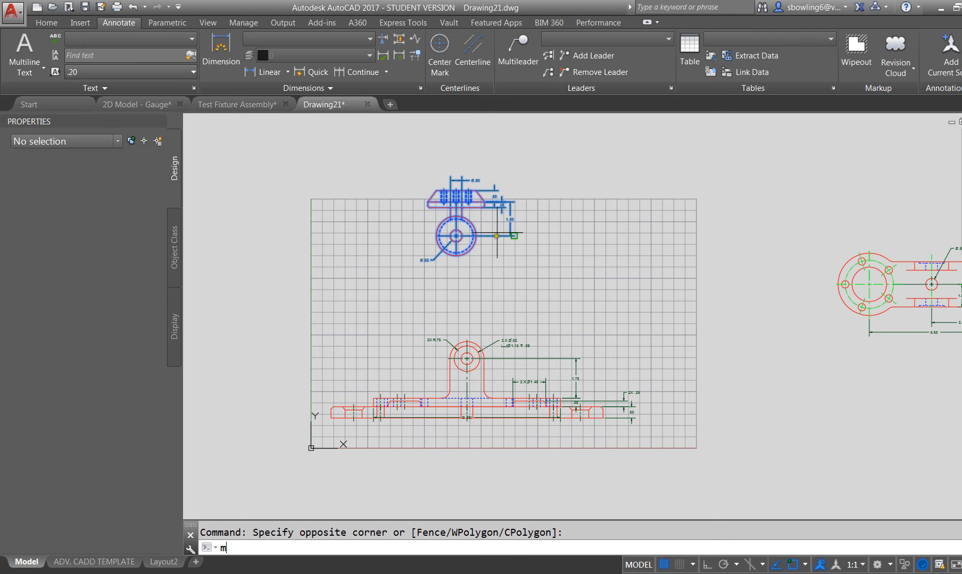
scroll(456, 234, up, 8)
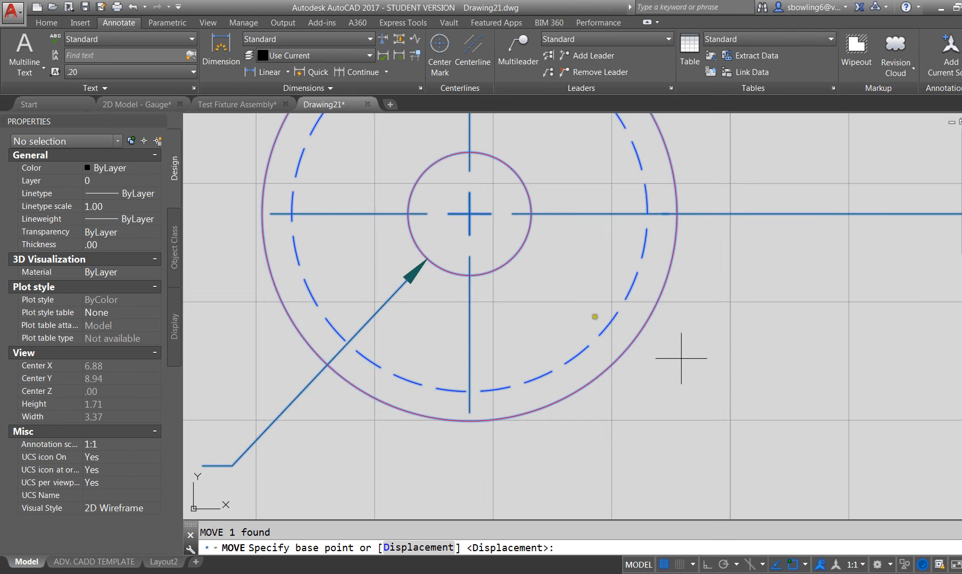
click(806, 567)
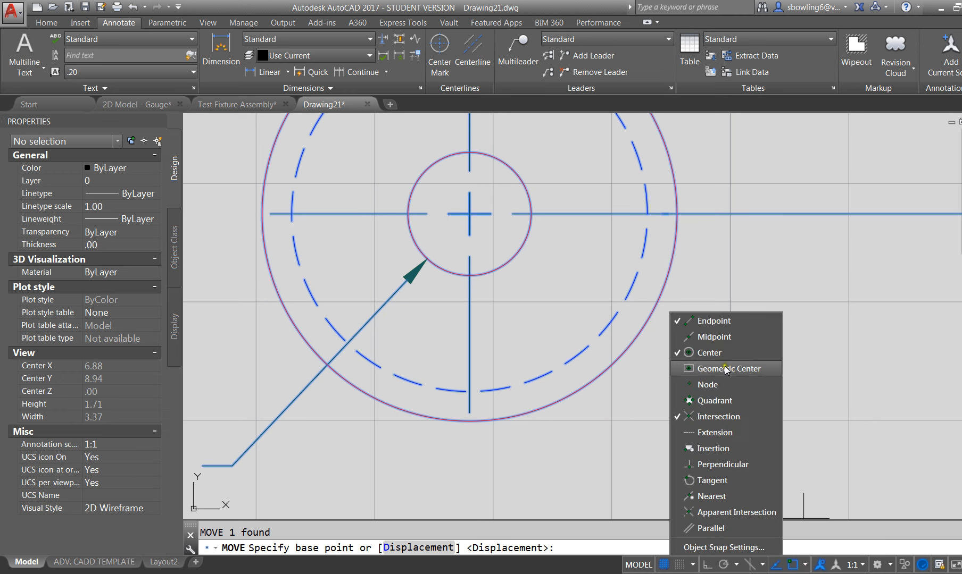
click(706, 353)
click(518, 261)
scroll(518, 262, down, 6)
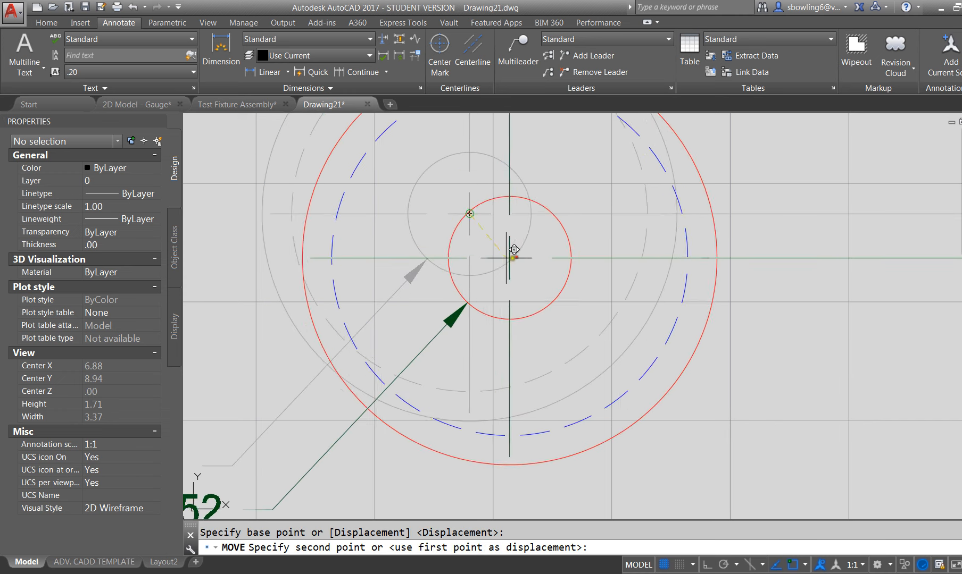
scroll(484, 387, up, 3)
scroll(484, 387, up, 4)
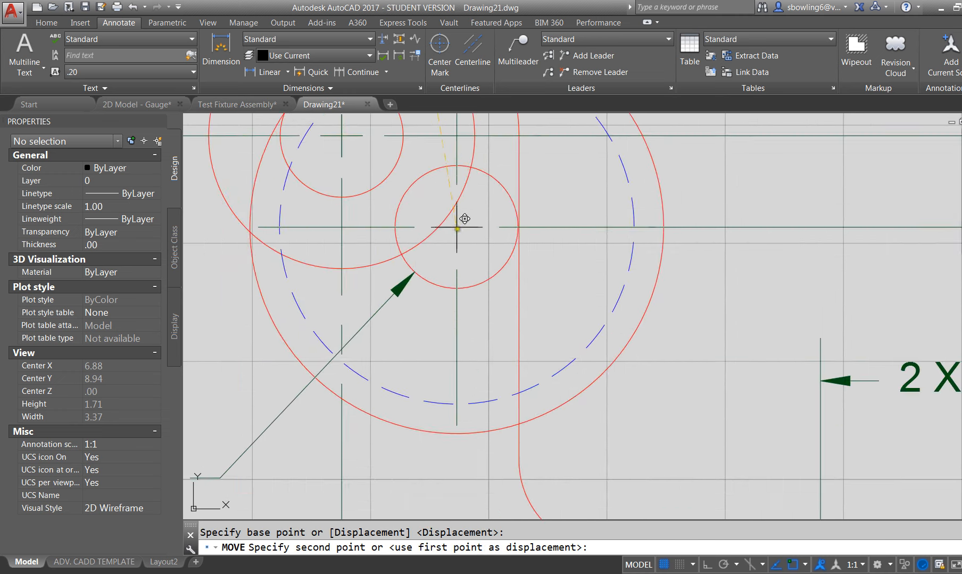
click(443, 219)
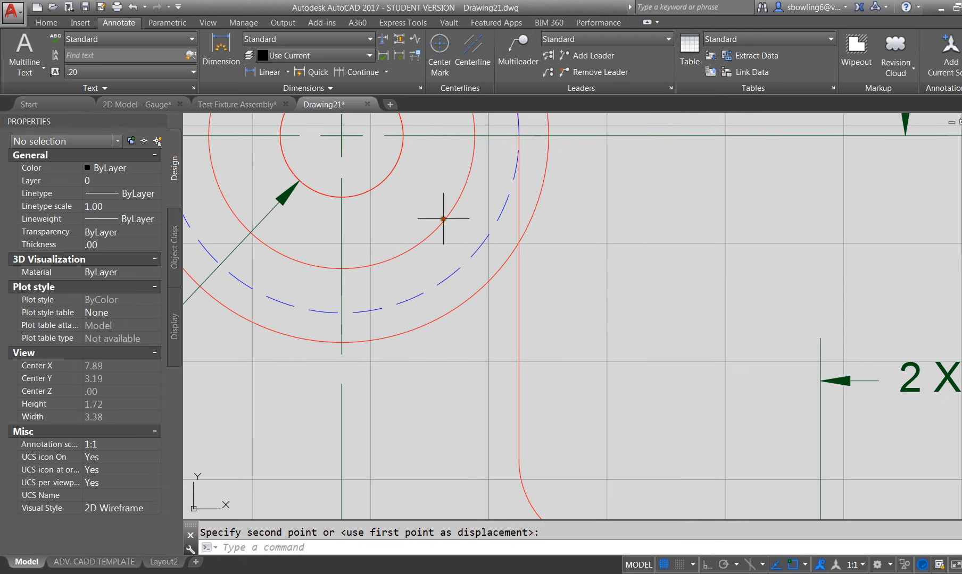
scroll(779, 320, down, 10)
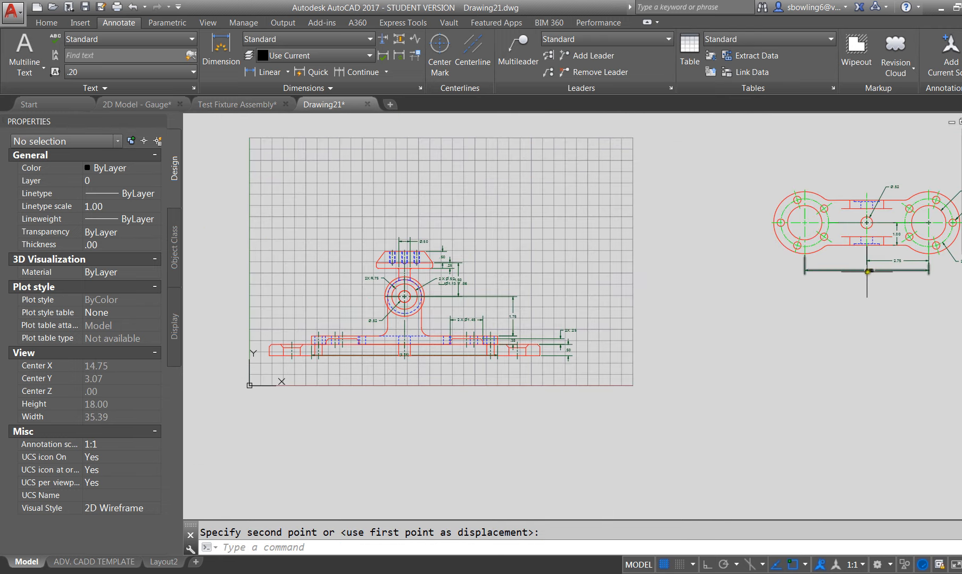
scroll(500, 352, down, 2)
scroll(548, 320, up, 2)
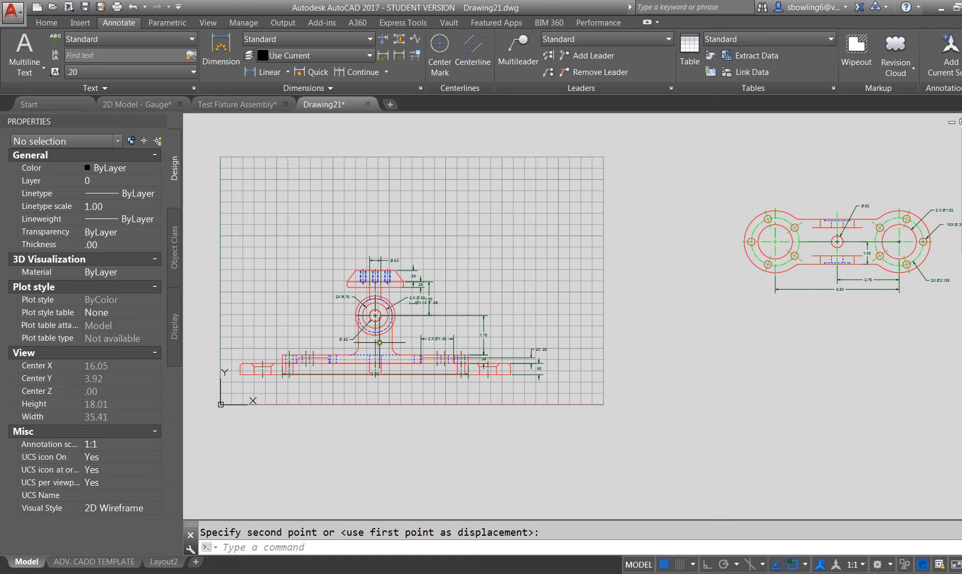
click(457, 247)
click(350, 365)
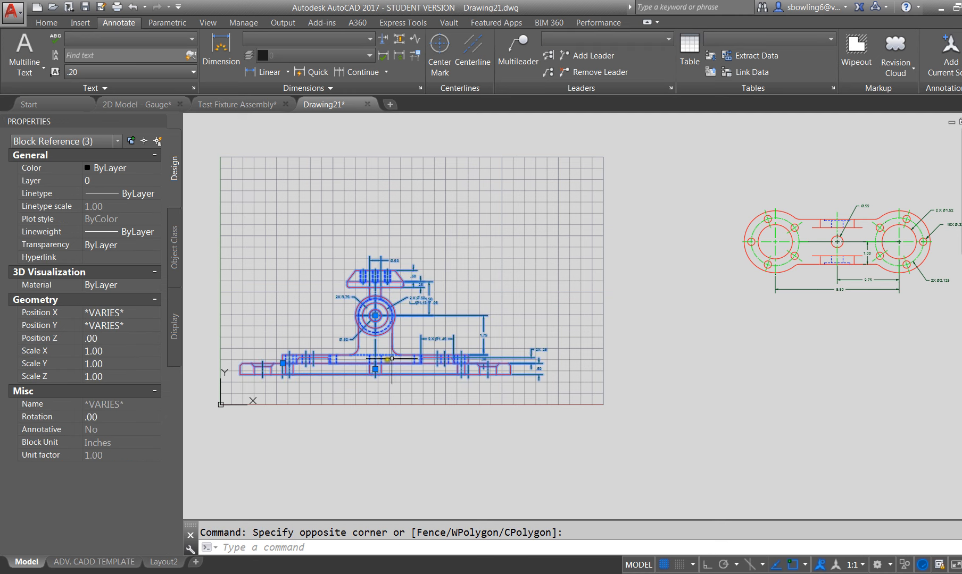
text(Co)
key(Return)
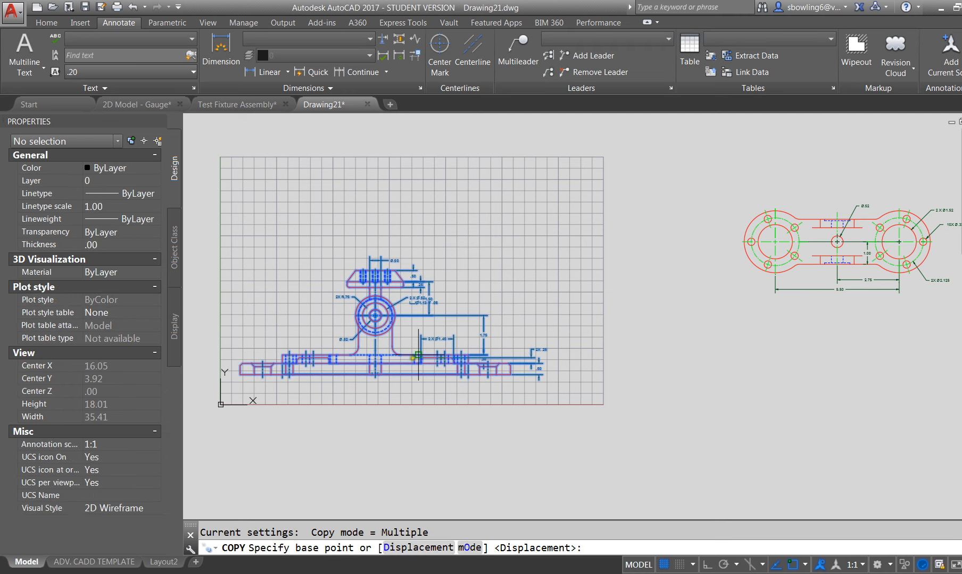
click(397, 356)
key(Escape)
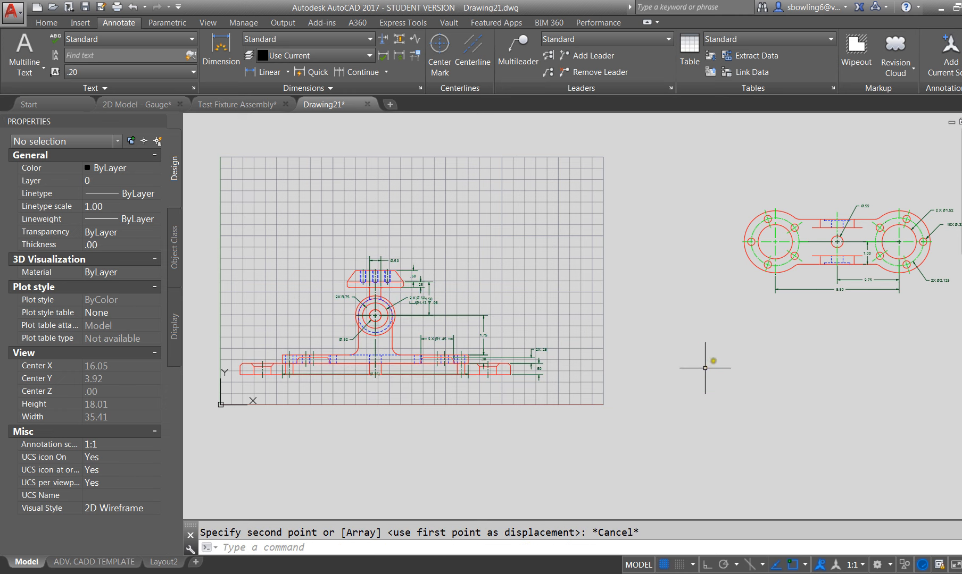
Delete the pasted top view of the pivot base outside the grid.
scroll(601, 229, down, 4)
click(582, 227)
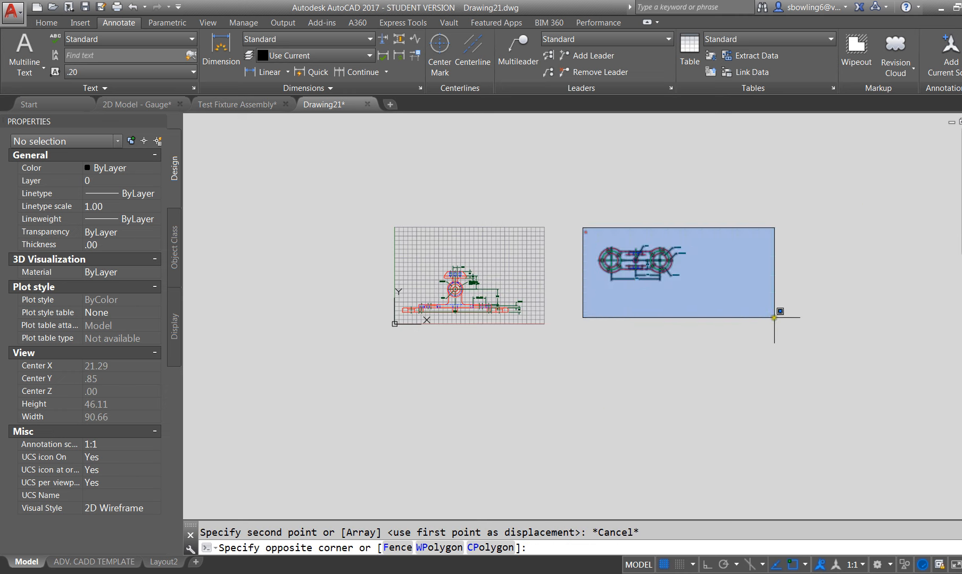
click(768, 331)
key(Delete)
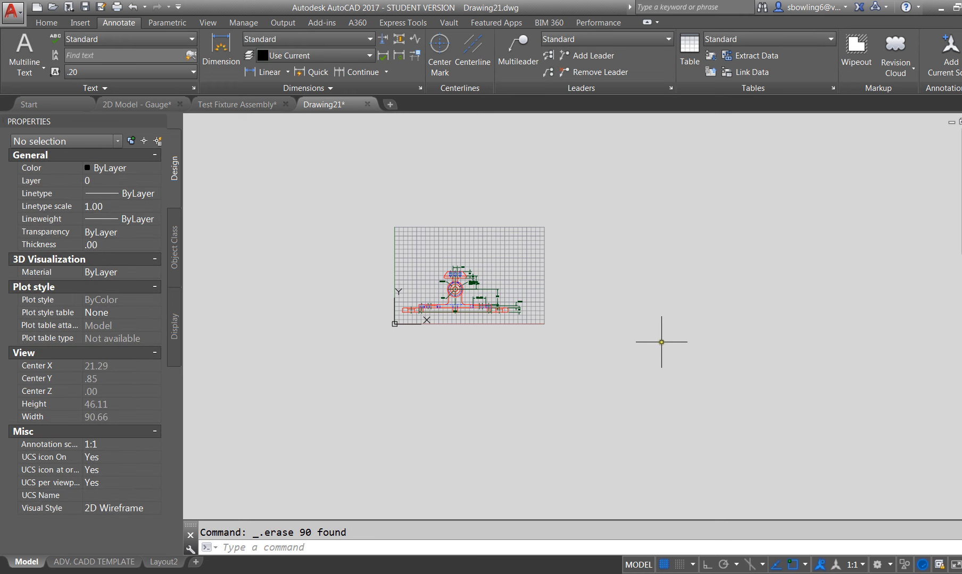
Copy the three assembled blocks horizontally about 14.4 units to the side of the original assembly, with ortho on.
click(525, 225)
click(400, 348)
text(c)
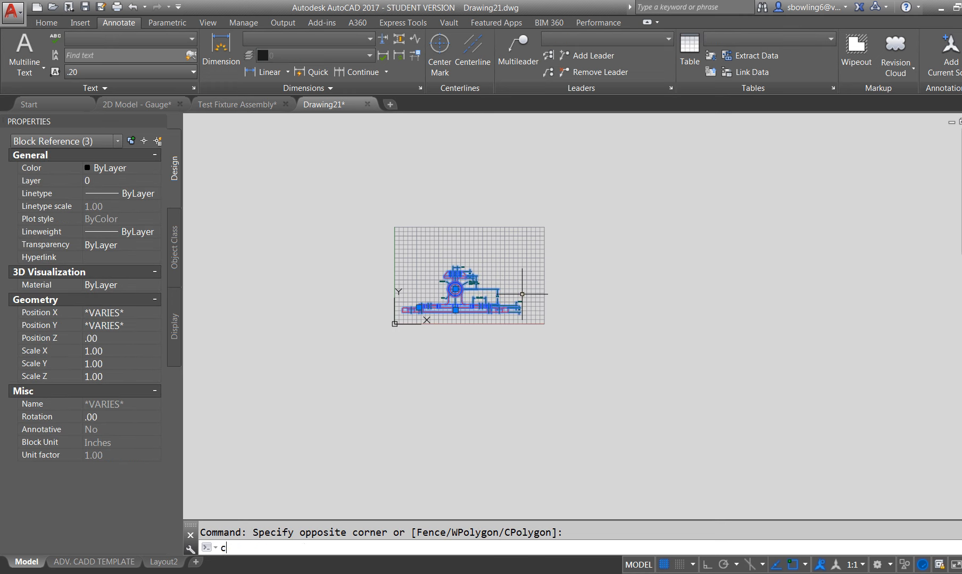
text(o)
key(Return)
click(579, 304)
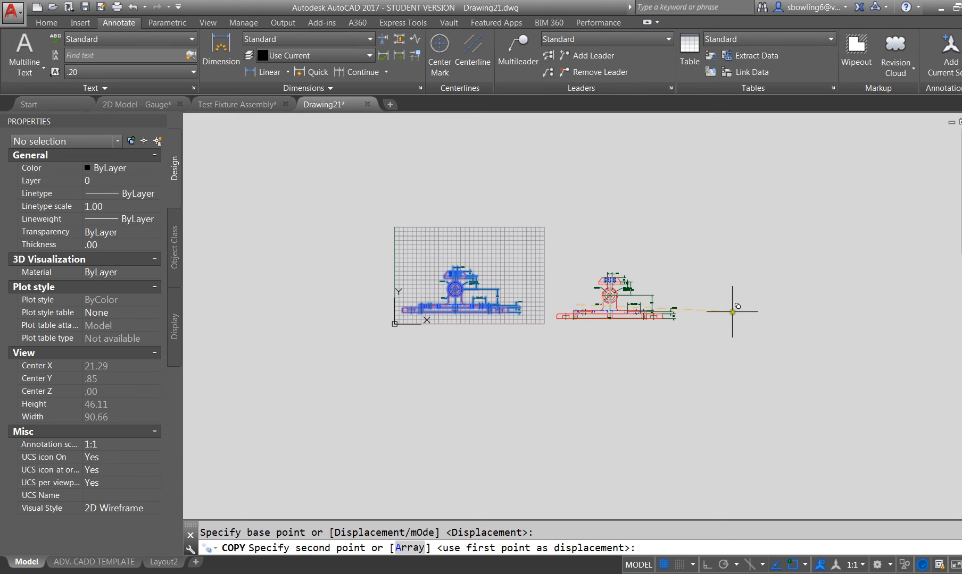
click(707, 565)
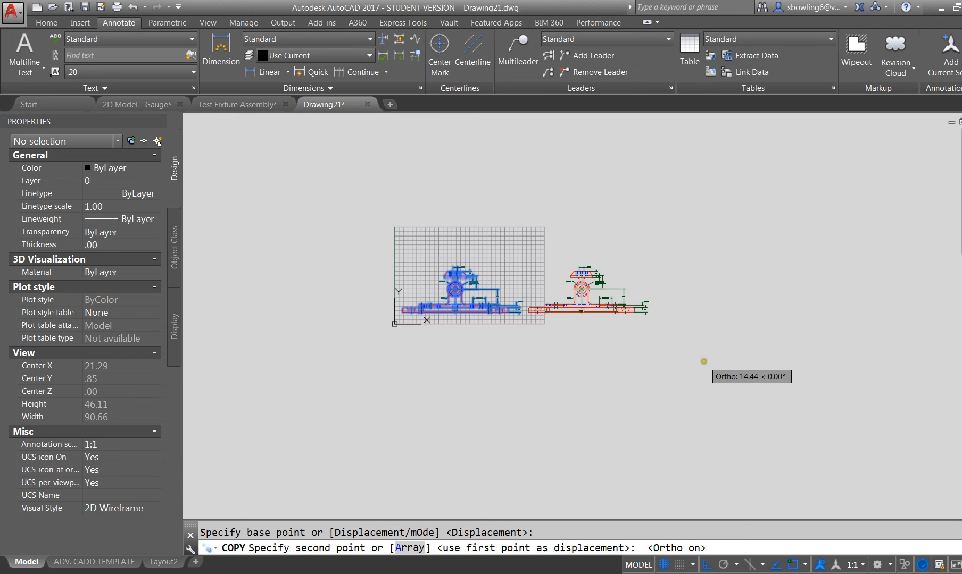
click(703, 361)
key(Escape)
Turn off the grid display in model space.
scroll(552, 218, up, 4)
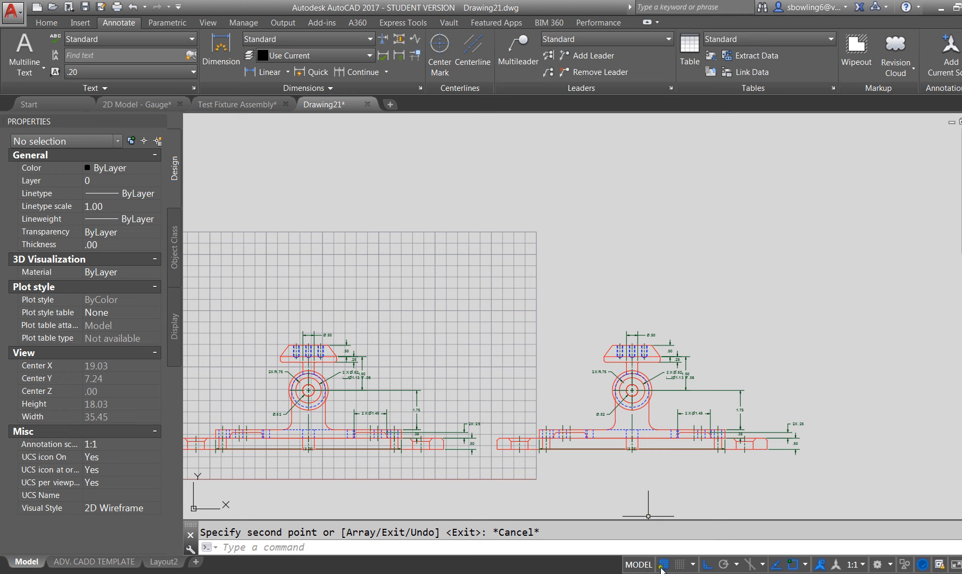
click(663, 565)
scroll(607, 360, up, 2)
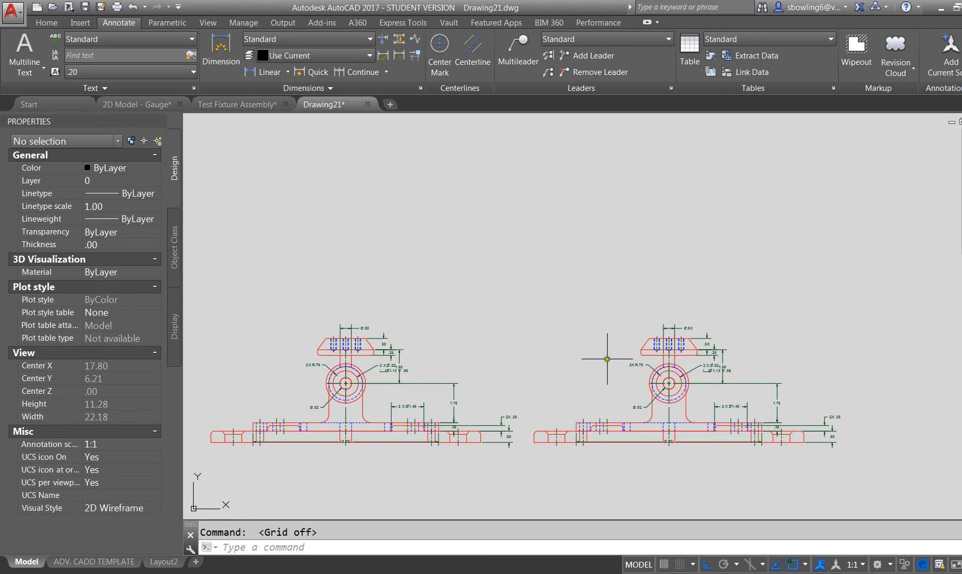
Explode the three blocks of the copied assembly and check one hidden line of its pivot base as a separate object.
click(591, 422)
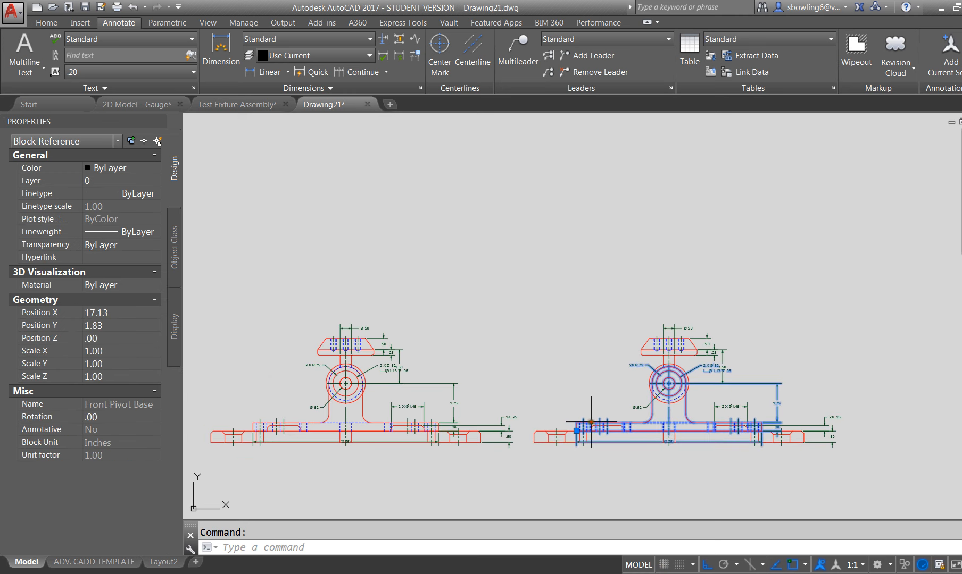
click(698, 334)
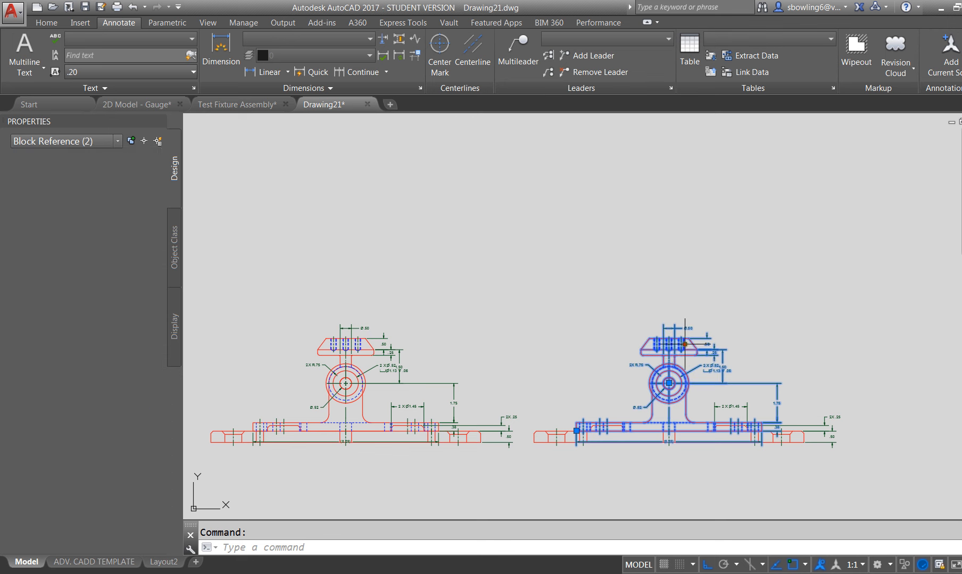
click(560, 431)
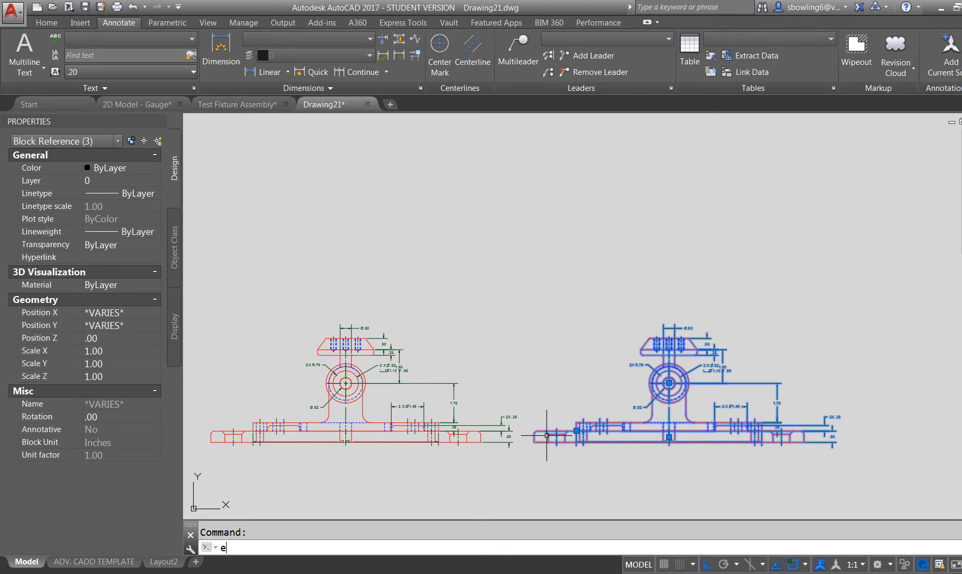
text(e)
key(Return)
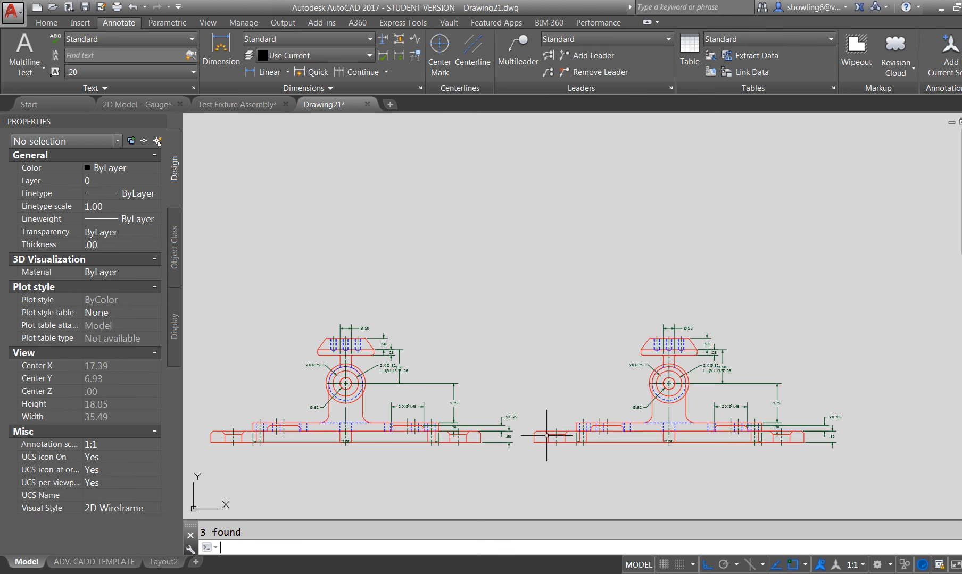
click(628, 422)
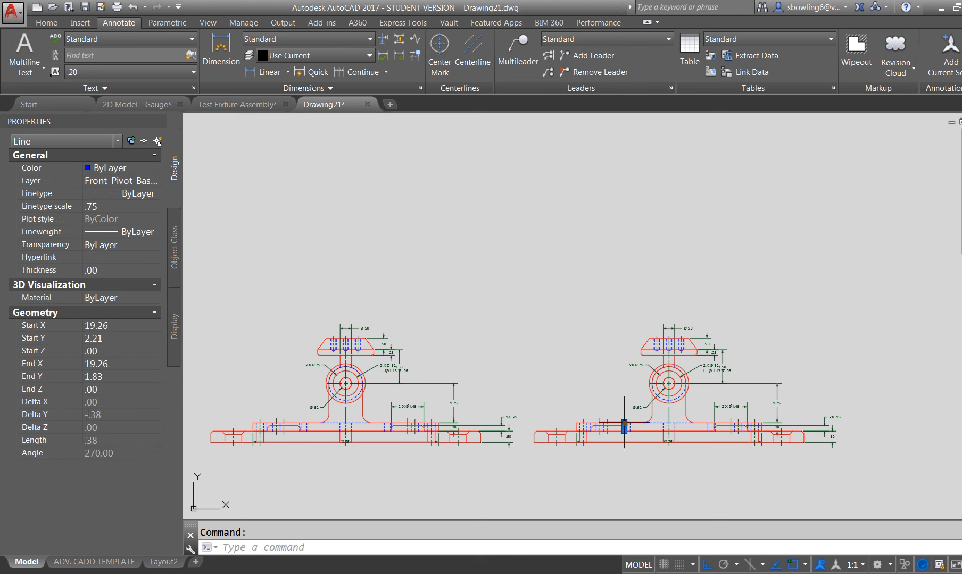
key(Escape)
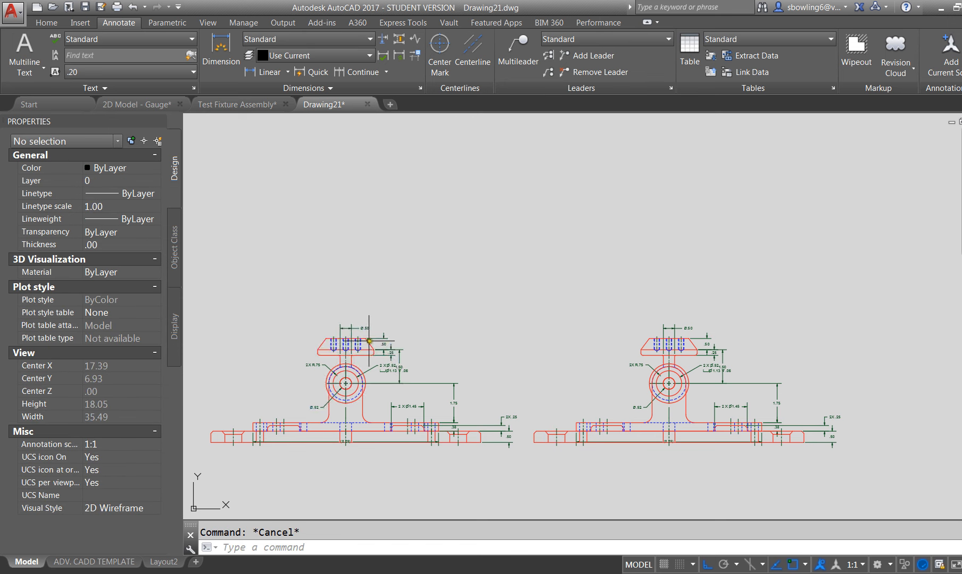
View the original assembly's Front Pivot block in the Block Editor, glance at the Test Fixture Assembly drawing, and close the editor discarding changes.
click(369, 342)
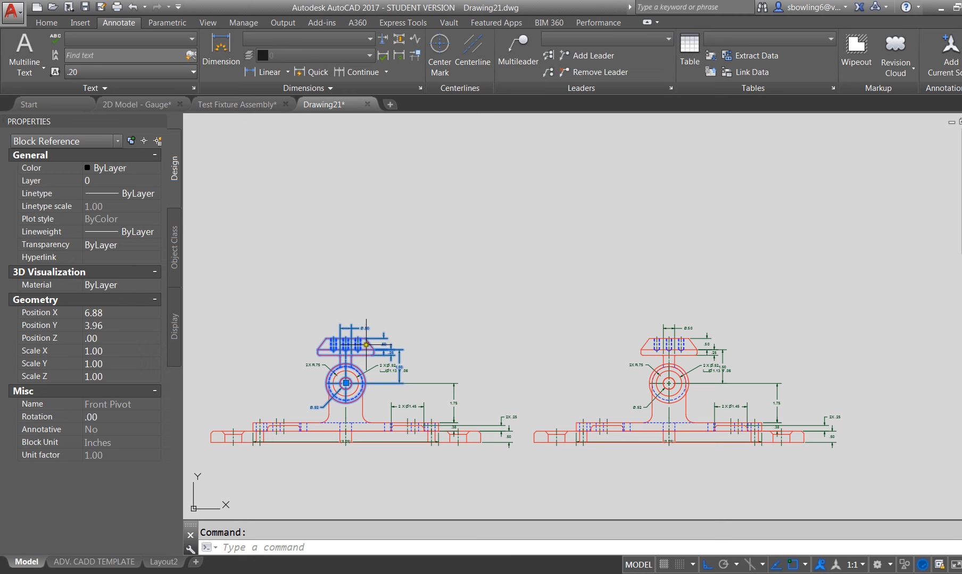
double_click(367, 344)
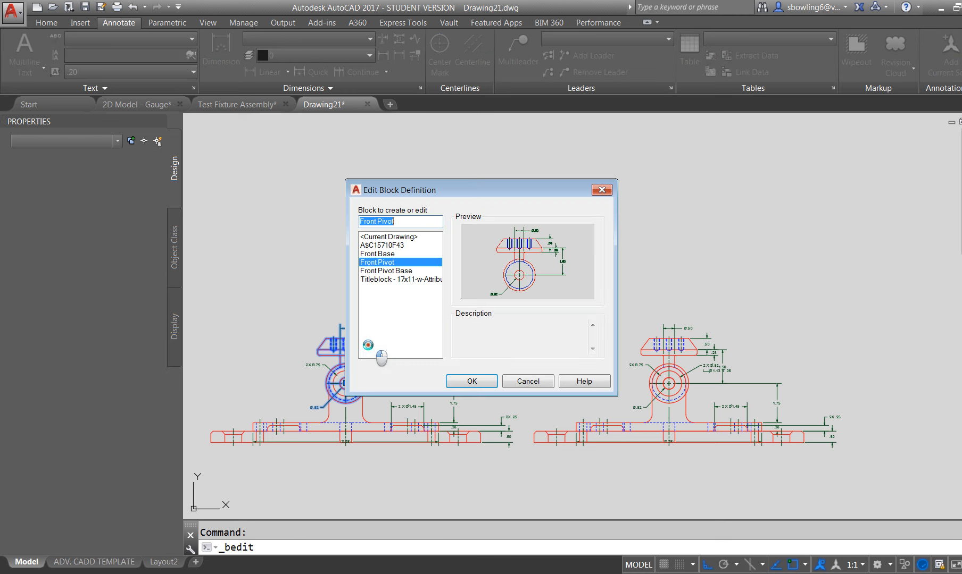
click(472, 381)
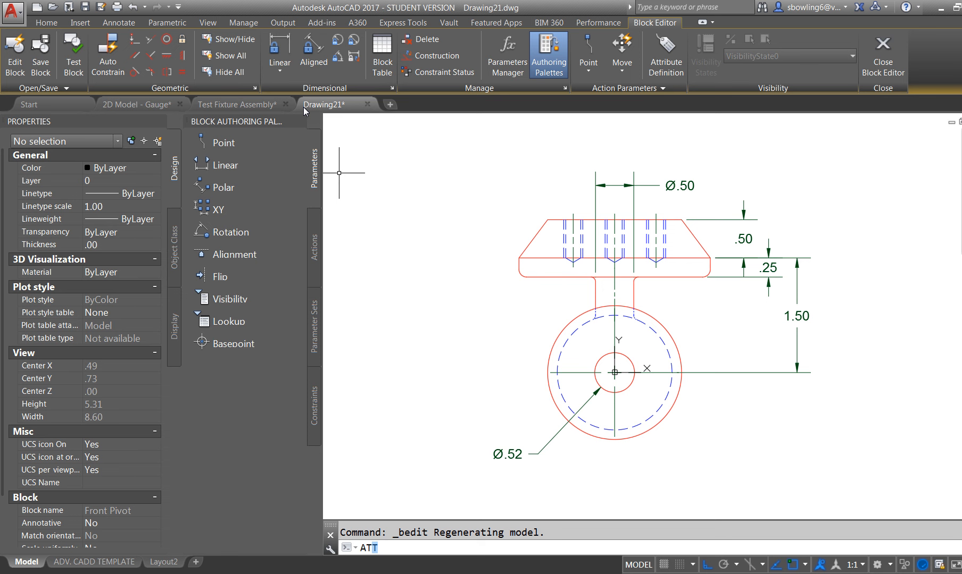
click(237, 104)
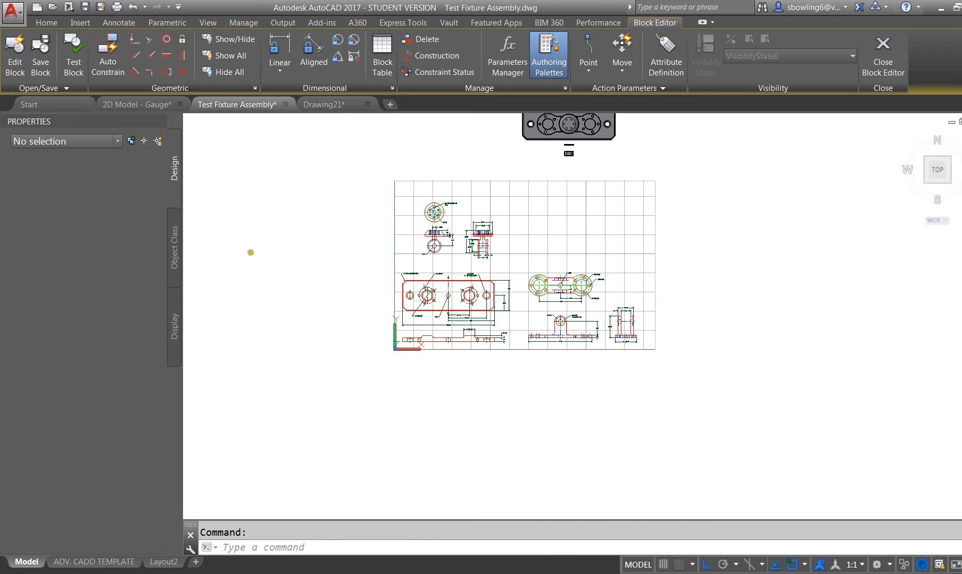
click(324, 104)
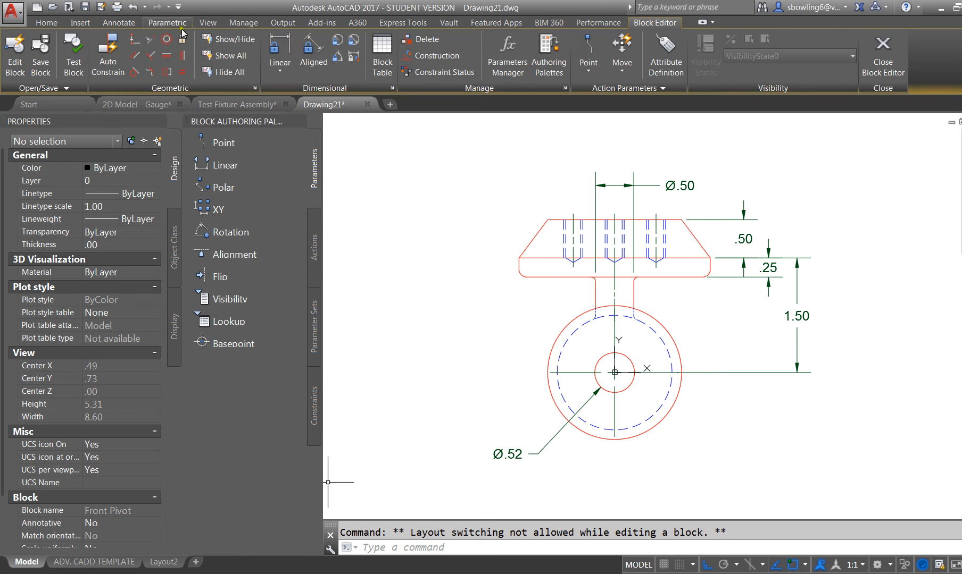
click(883, 55)
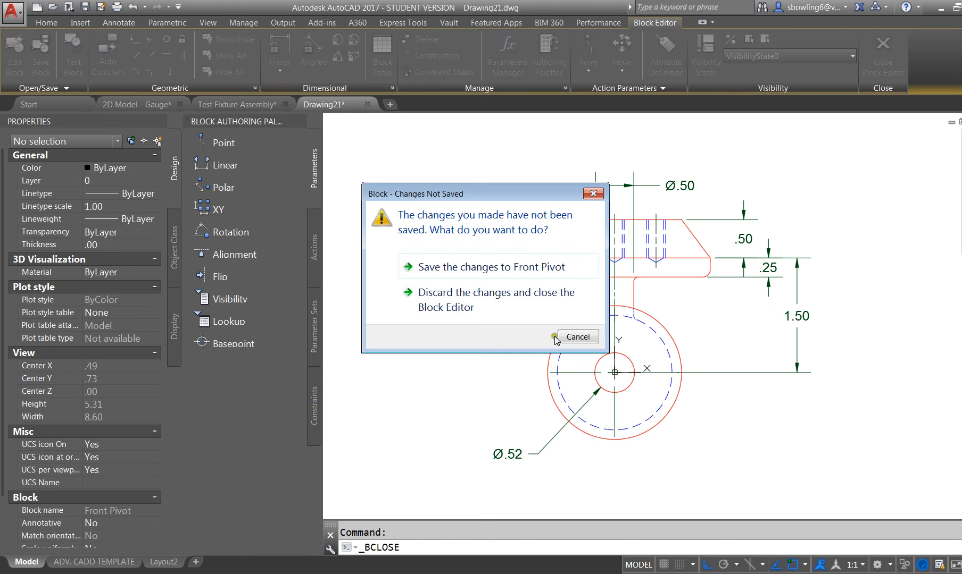
click(477, 304)
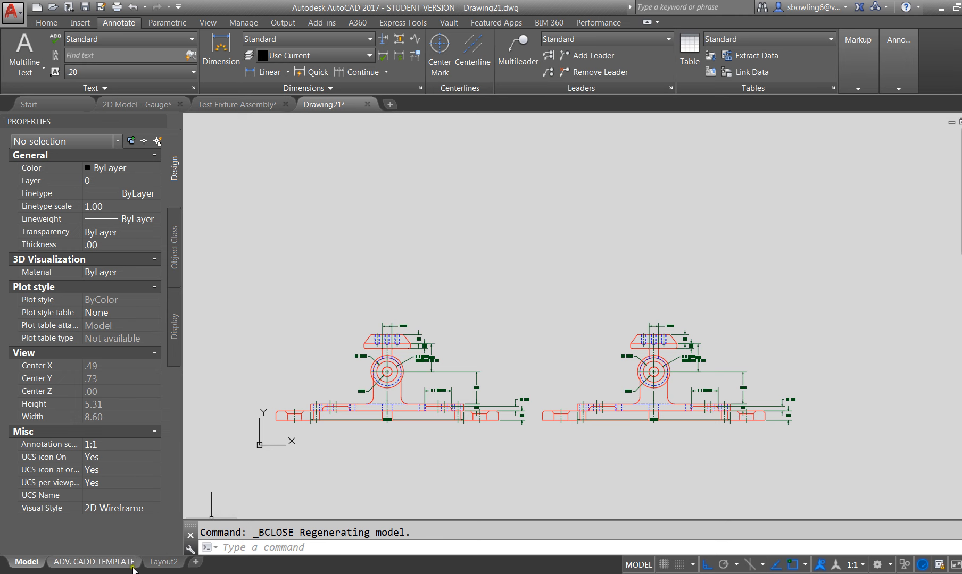
Set the viewport on the ADV. CADD TEMPLATE layout to a 1:1 scale and return to paper space.
click(106, 564)
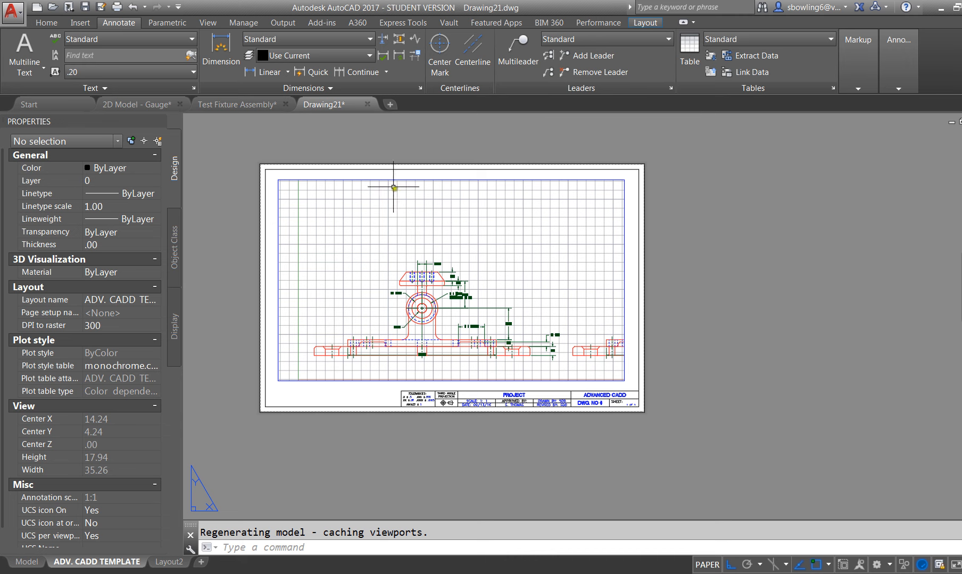
click(388, 180)
double_click(560, 217)
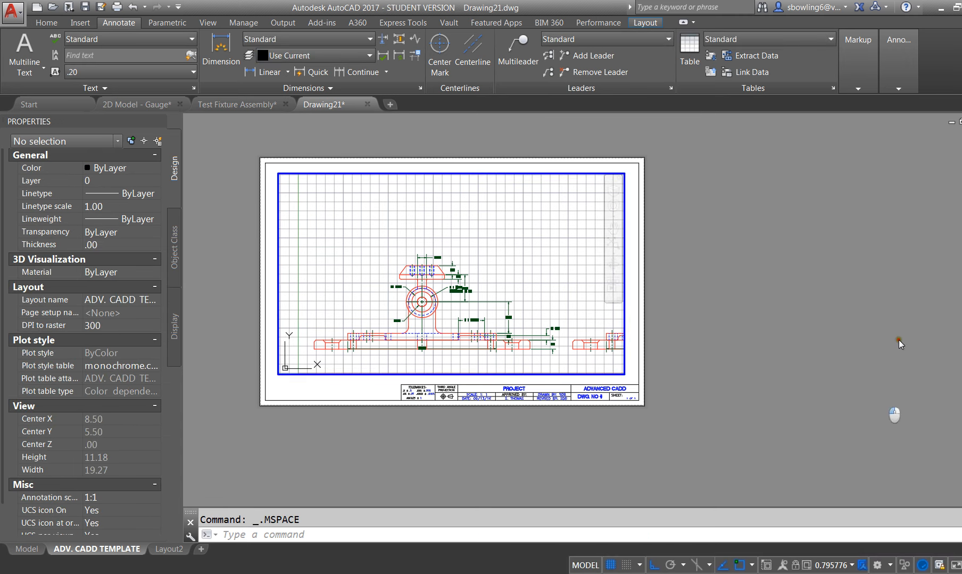
click(934, 203)
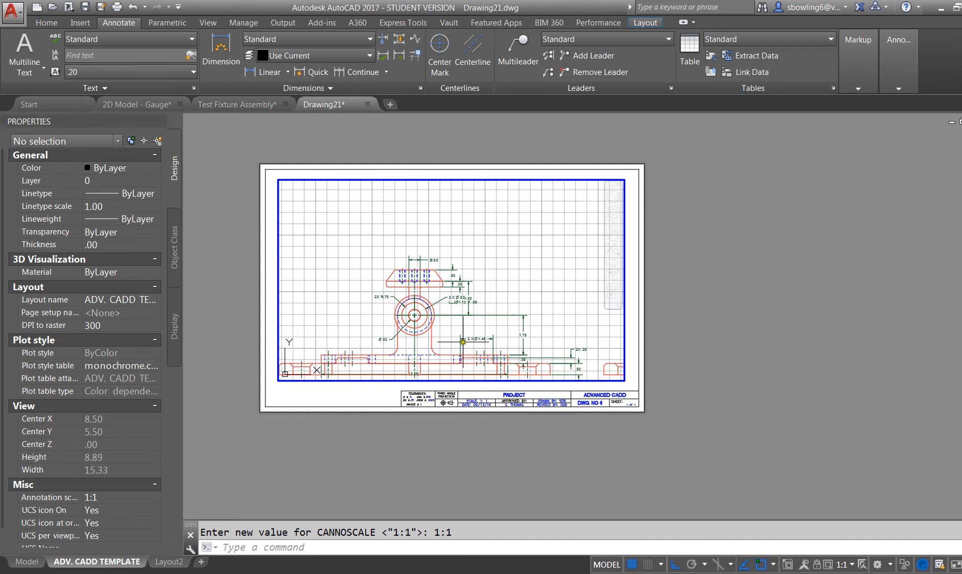
double_click(287, 171)
Stretch the viewport's upper edge down to just above the assembly, for a height of about 5.63.
click(278, 181)
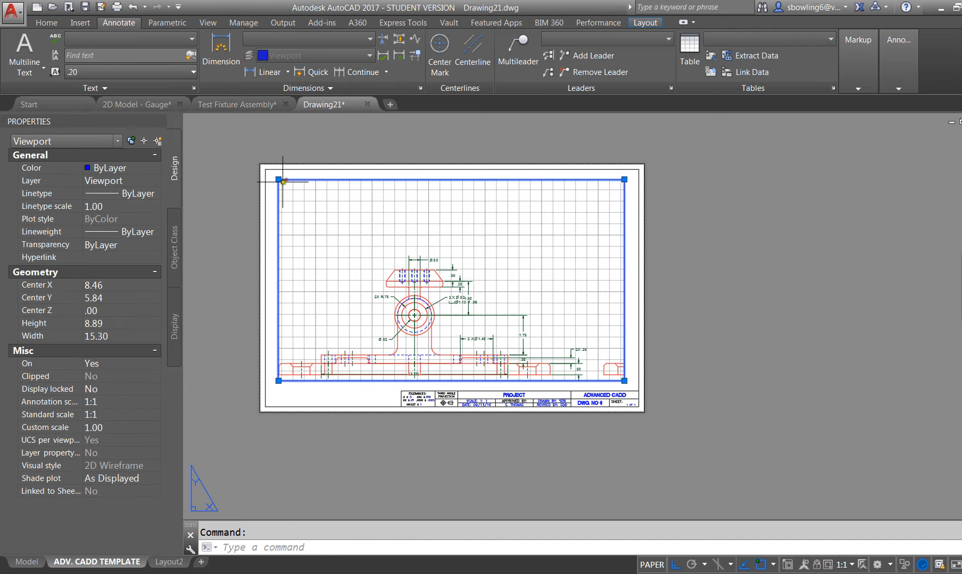
click(278, 180)
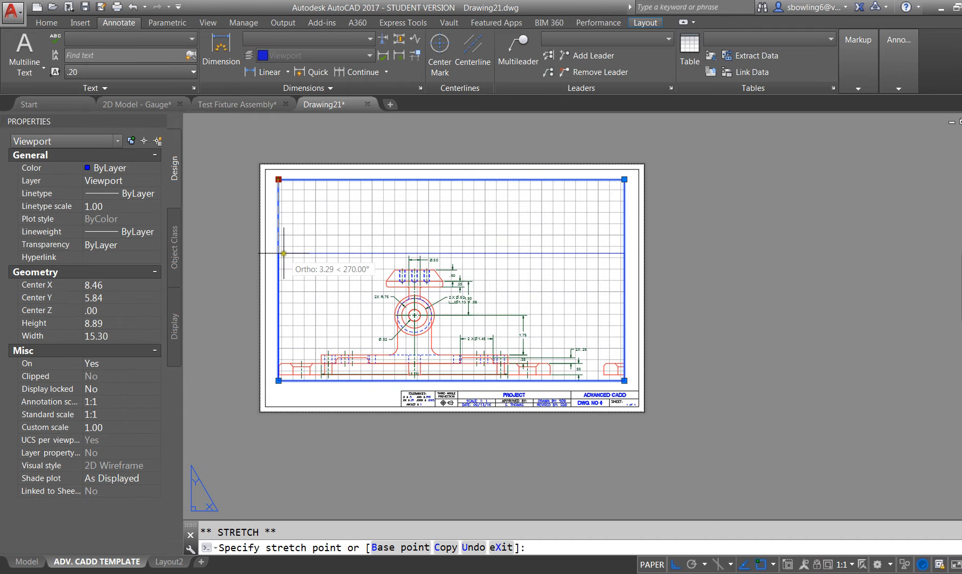
click(265, 254)
click(278, 381)
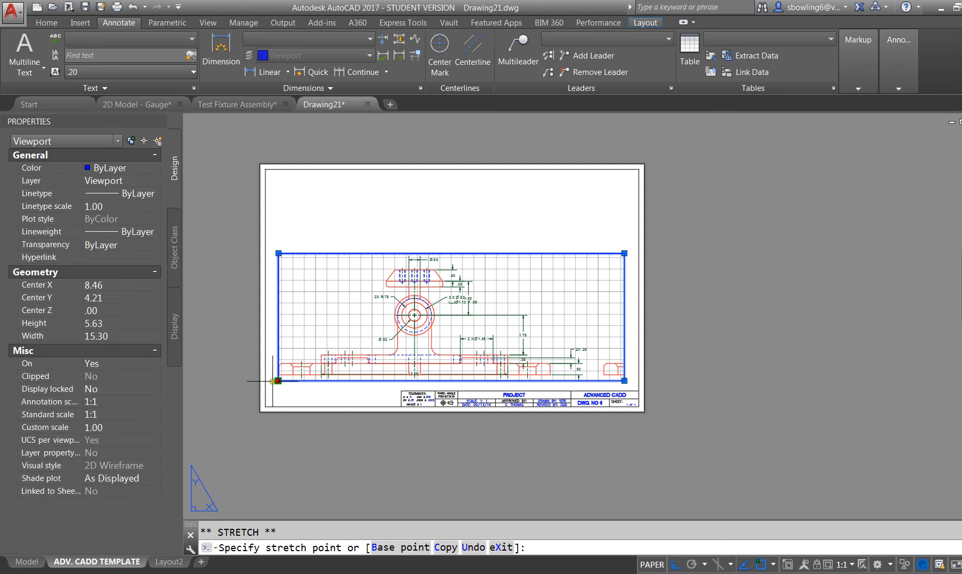
click(278, 381)
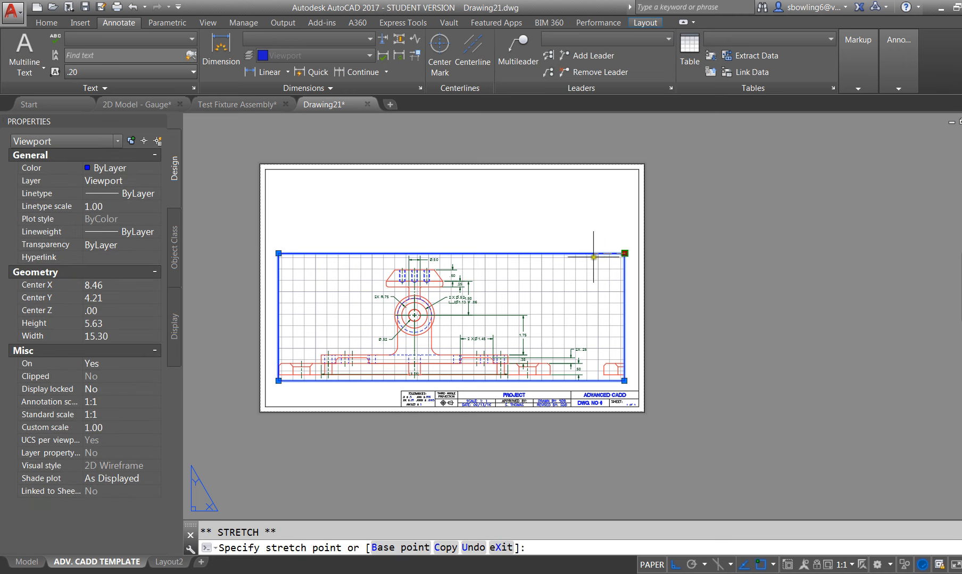
Pull the viewport's right edge inward to a width of about 13.97, with object snap turned off.
click(627, 253)
click(627, 253)
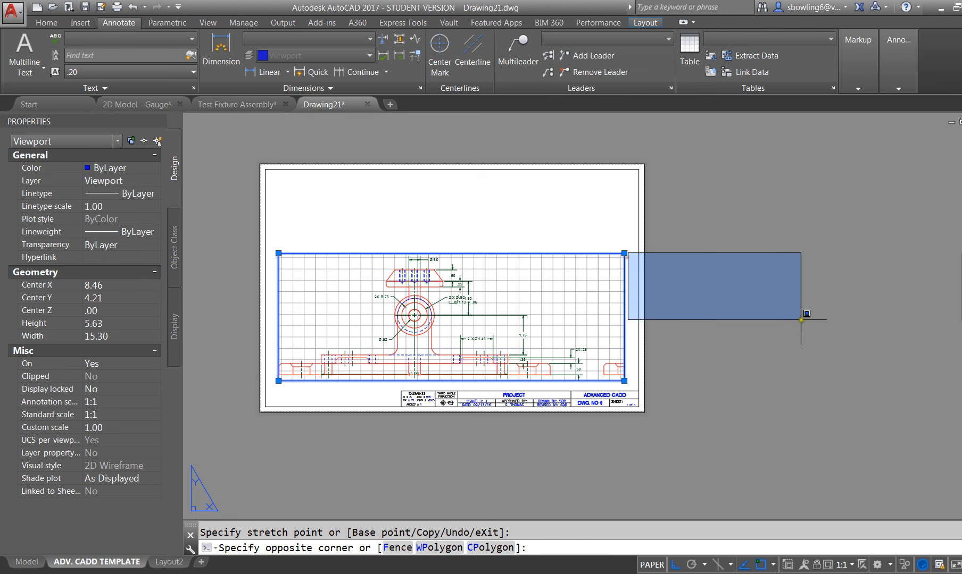
key(Escape)
click(760, 565)
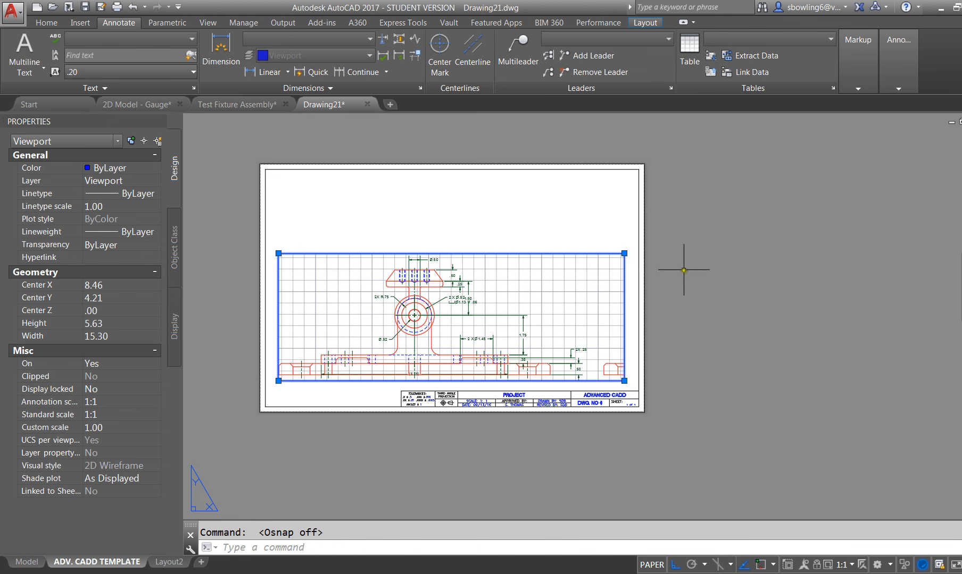
click(624, 254)
click(595, 254)
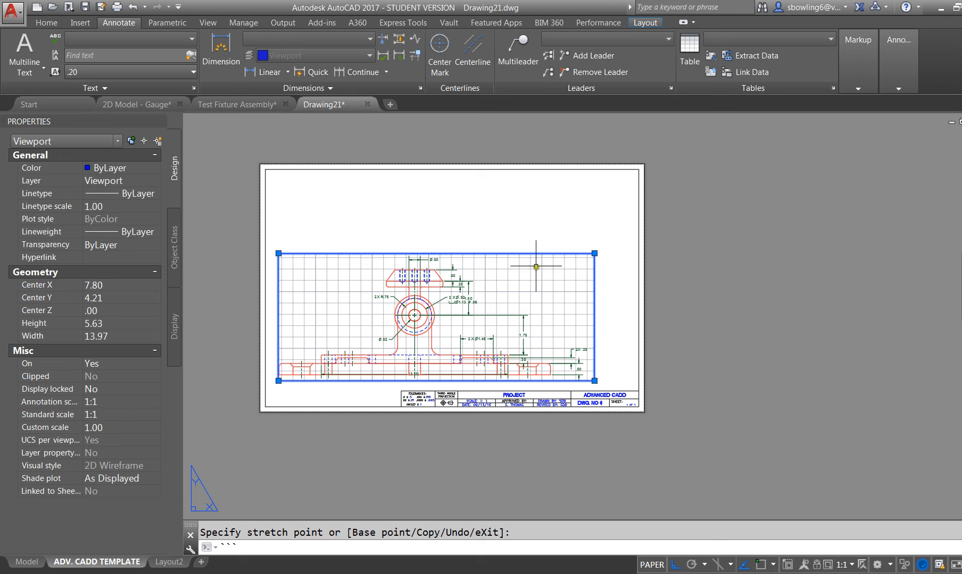
key(Escape)
click(452, 279)
click(432, 286)
key(Escape)
click(428, 283)
click(411, 293)
key(Escape)
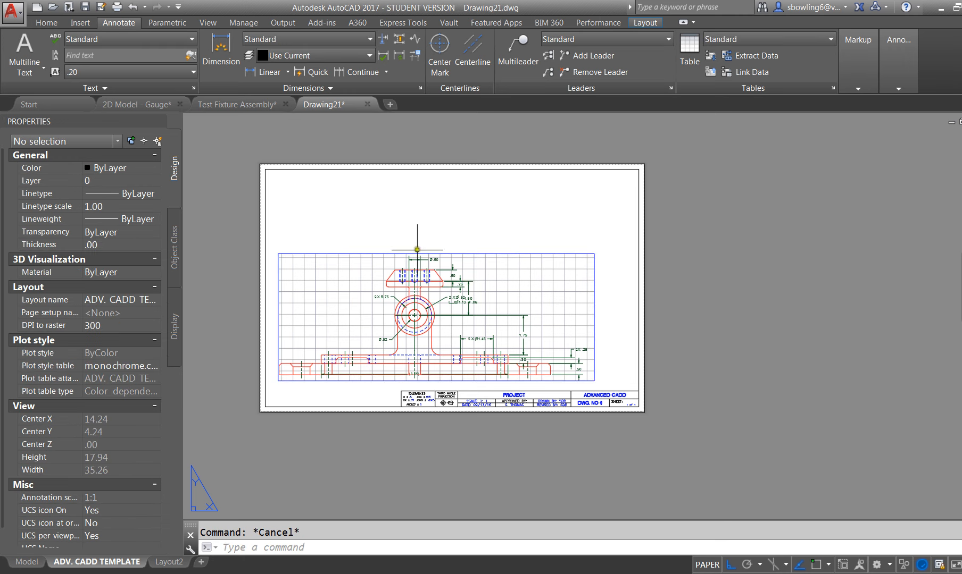
Move the viewport horizontally off the sheet to the empty area right of the title block border.
click(417, 253)
key(Return)
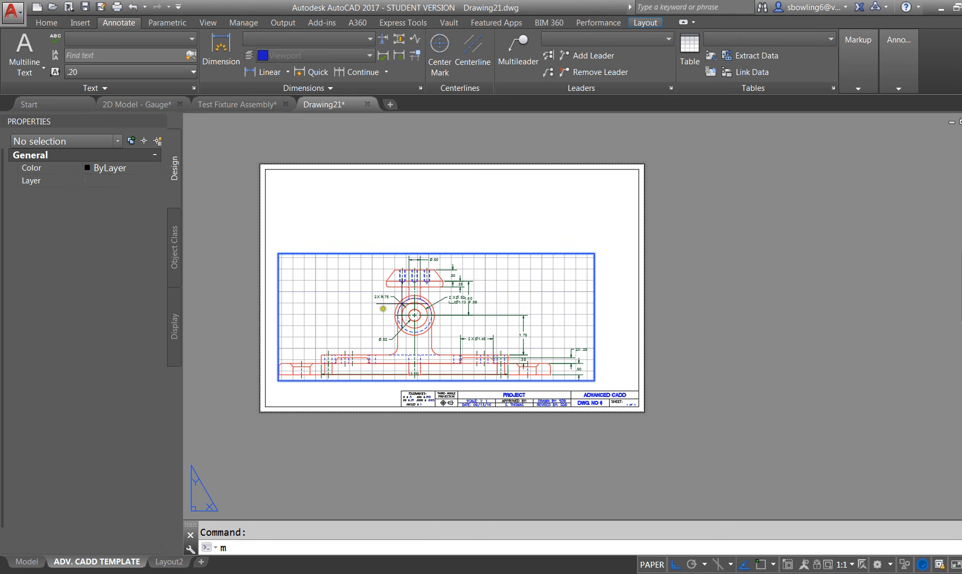
click(371, 304)
key(Escape)
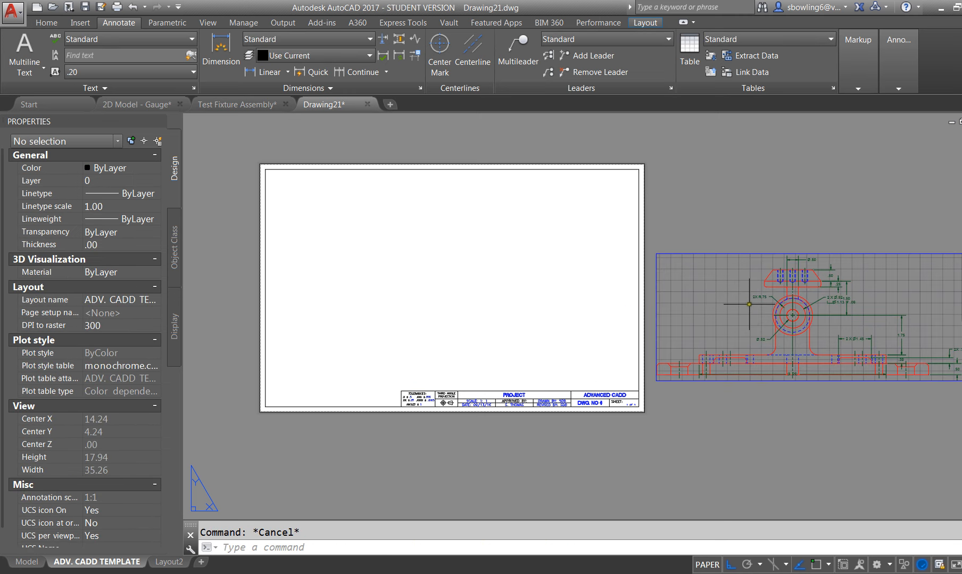
Create a rectangular viewport with MVIEW across the sheet's lower half above the title block, and show the assembly in it at 1:1.
text(mview)
key(Return)
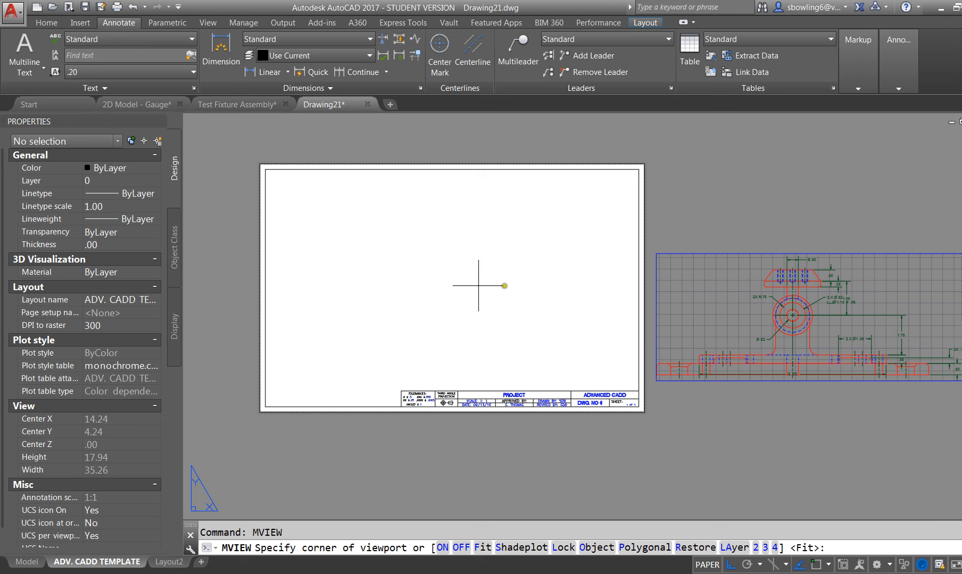
click(278, 248)
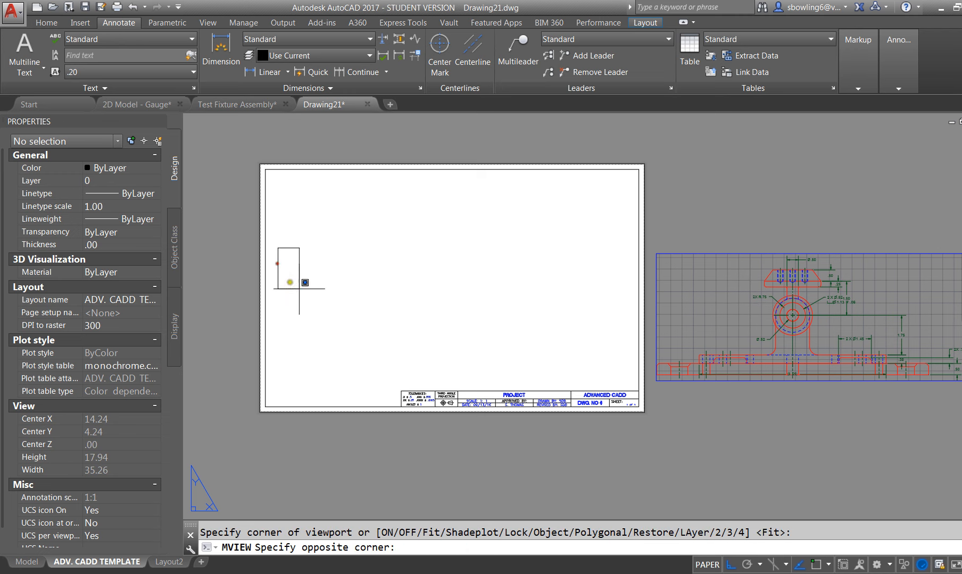
click(620, 384)
key(Escape)
double_click(542, 350)
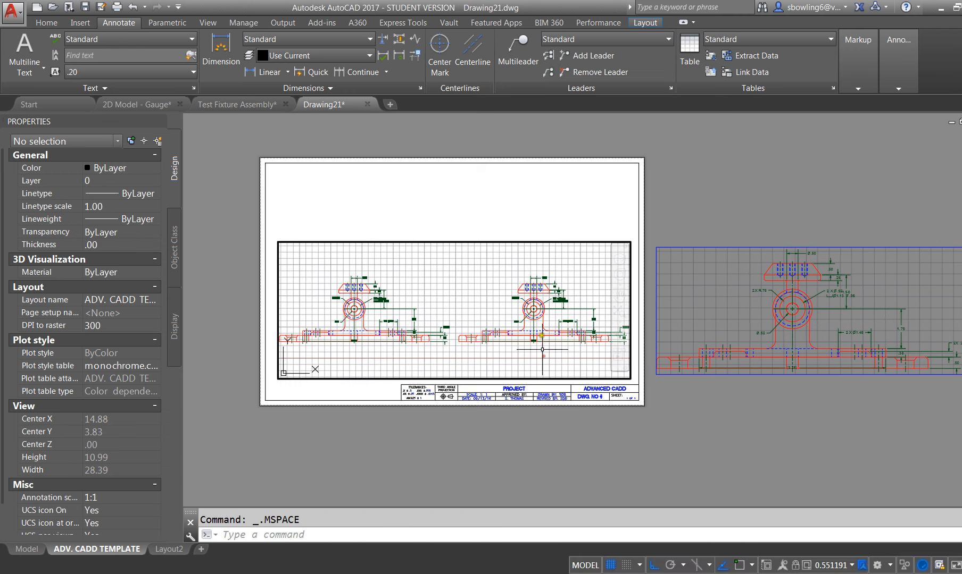
scroll(542, 349, up, 4)
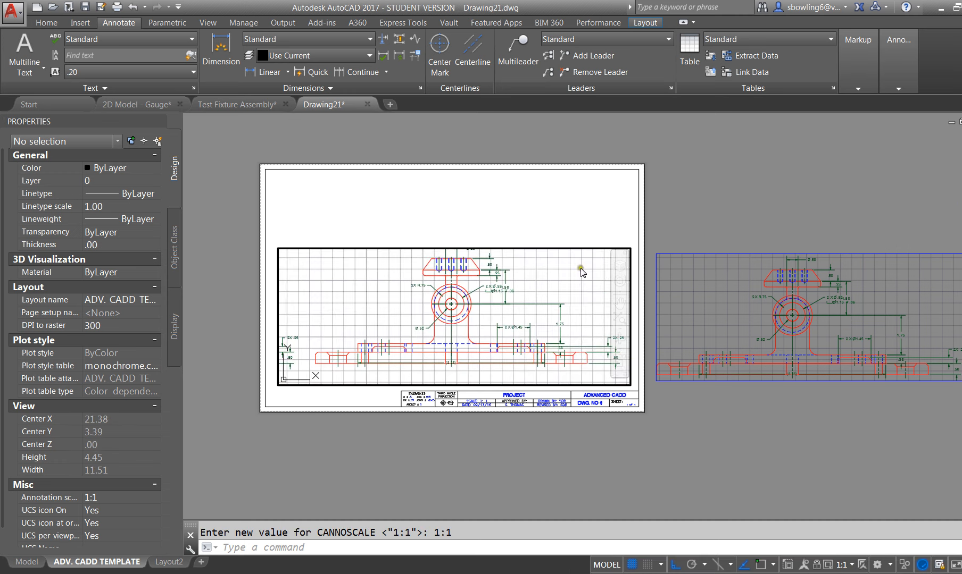
Return to paper space and stretch the lower viewport's left edge inward to a width of about 14.21.
double_click(326, 214)
click(326, 249)
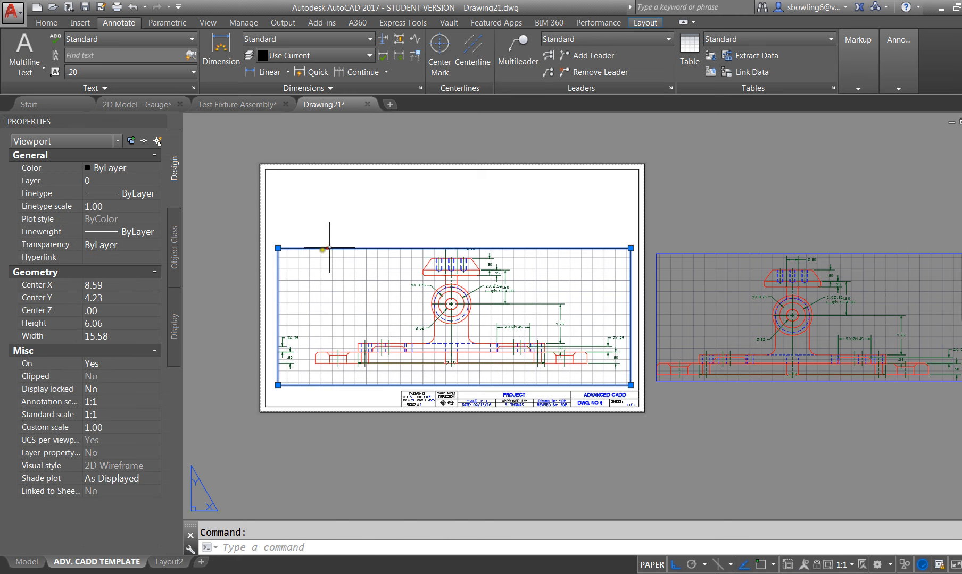
click(282, 242)
key(Escape)
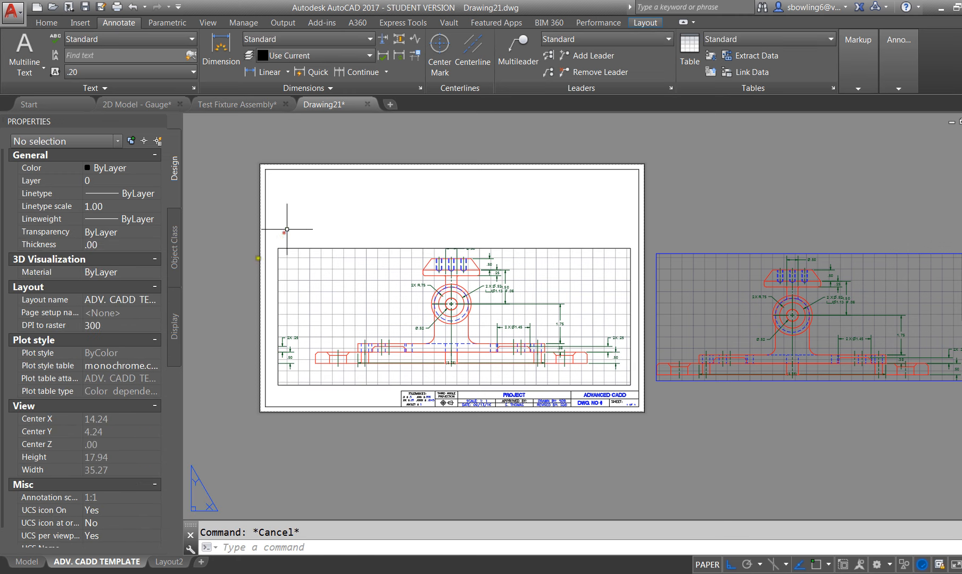
click(280, 248)
click(277, 248)
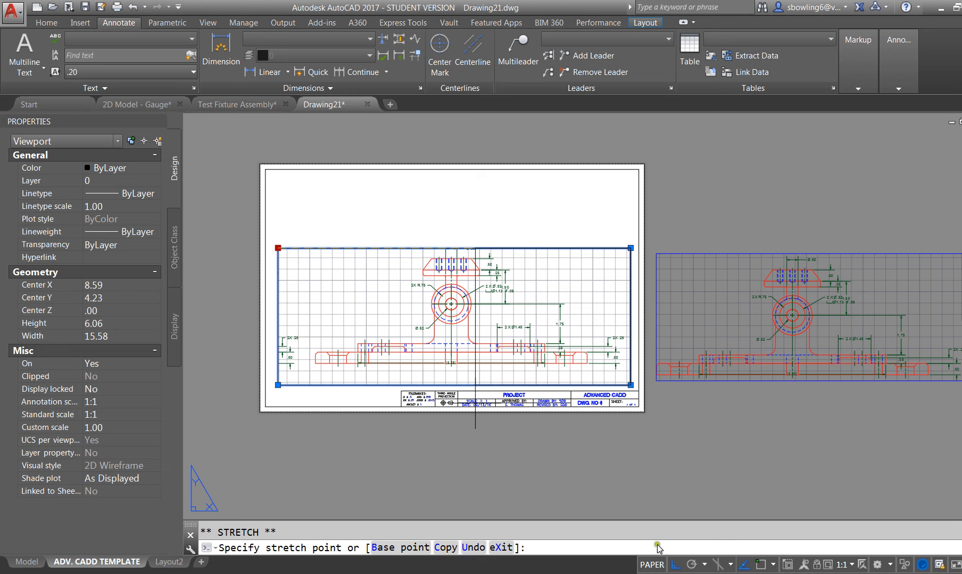
click(319, 226)
click(306, 247)
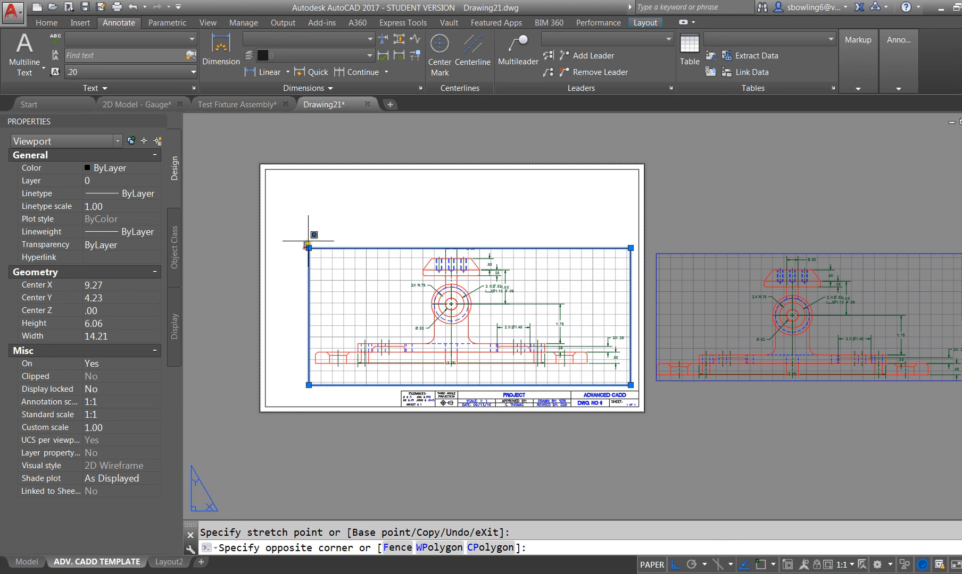
With ortho off, resize the lower viewport from its upper-left and lower-right corners to about 14.26 wide and 6.06 high.
click(305, 247)
click(308, 248)
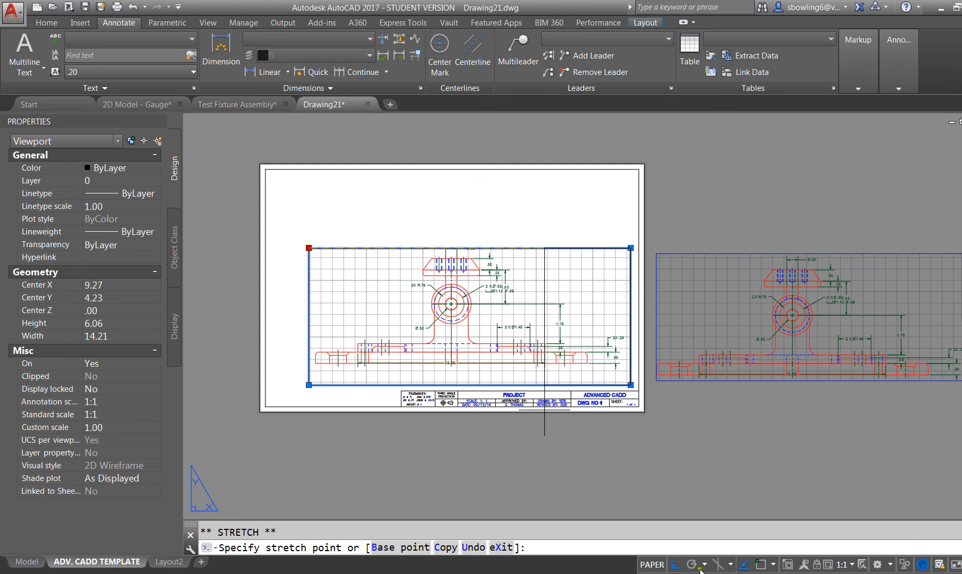
click(673, 566)
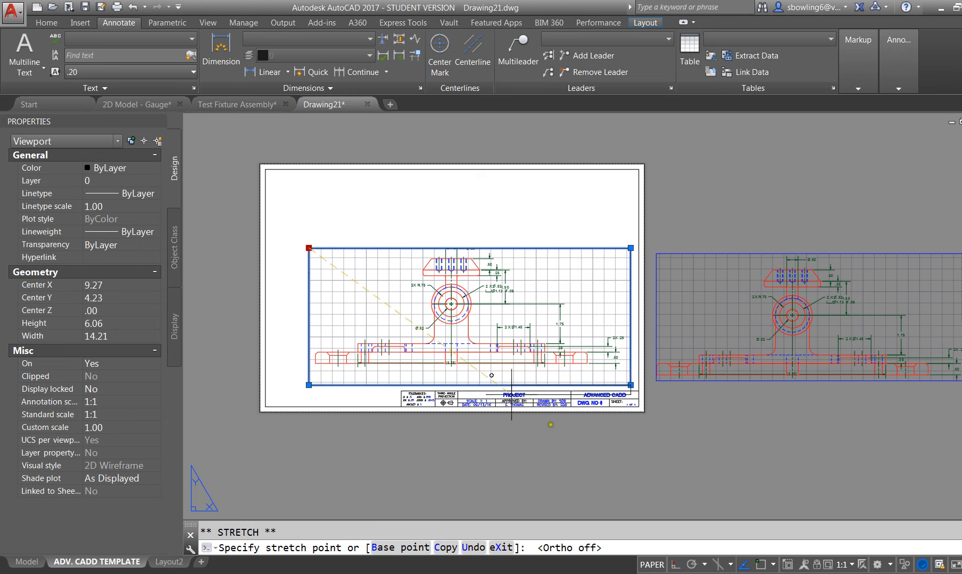
click(311, 238)
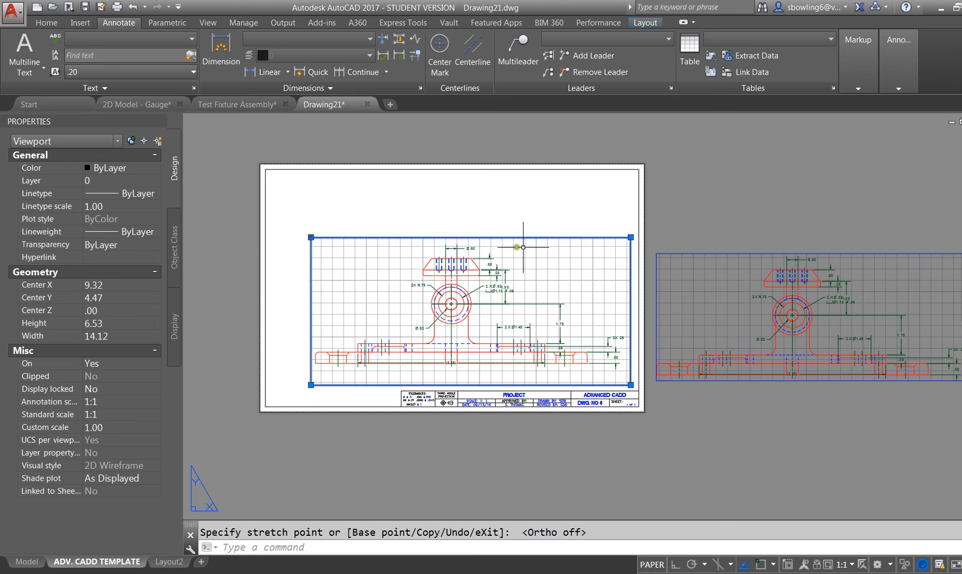
click(634, 374)
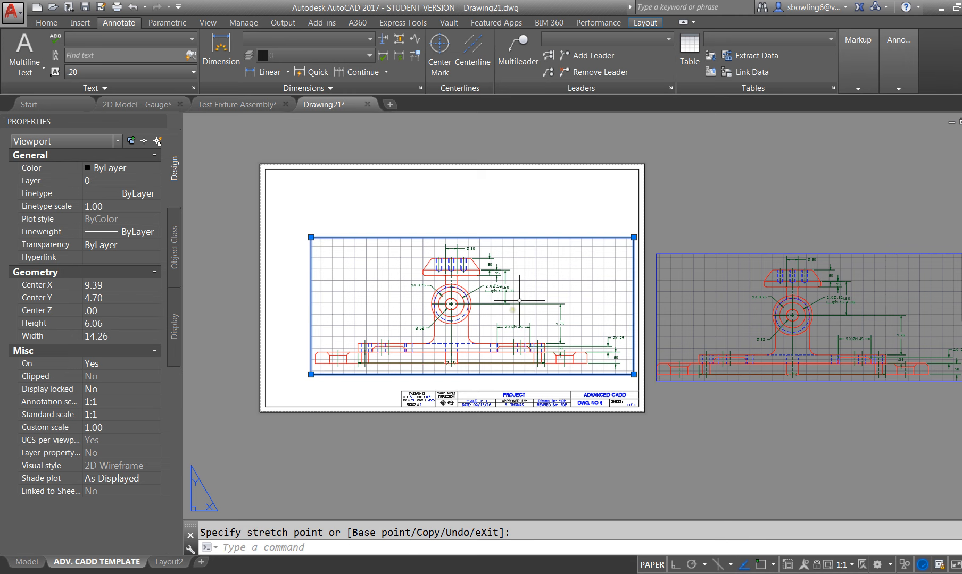
key(Escape)
Select both viewports to compare their layer properties, and examine the drawing's layers in the Layer Properties Manager.
click(581, 238)
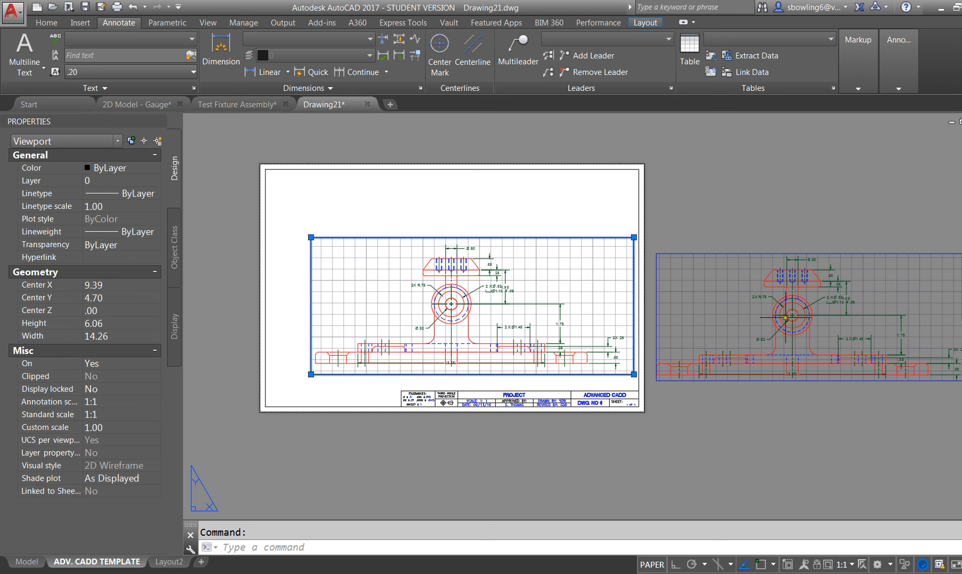
click(729, 252)
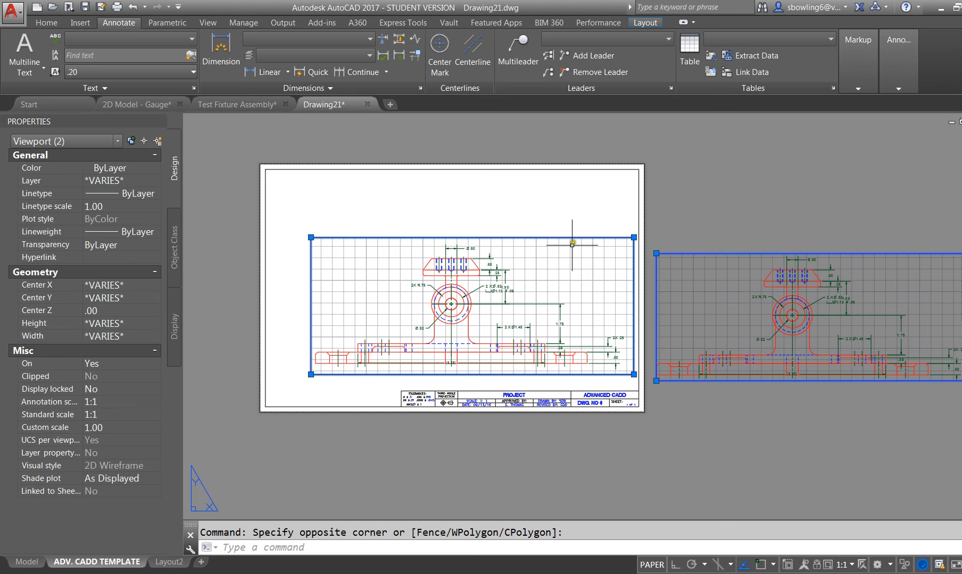
click(45, 23)
click(412, 56)
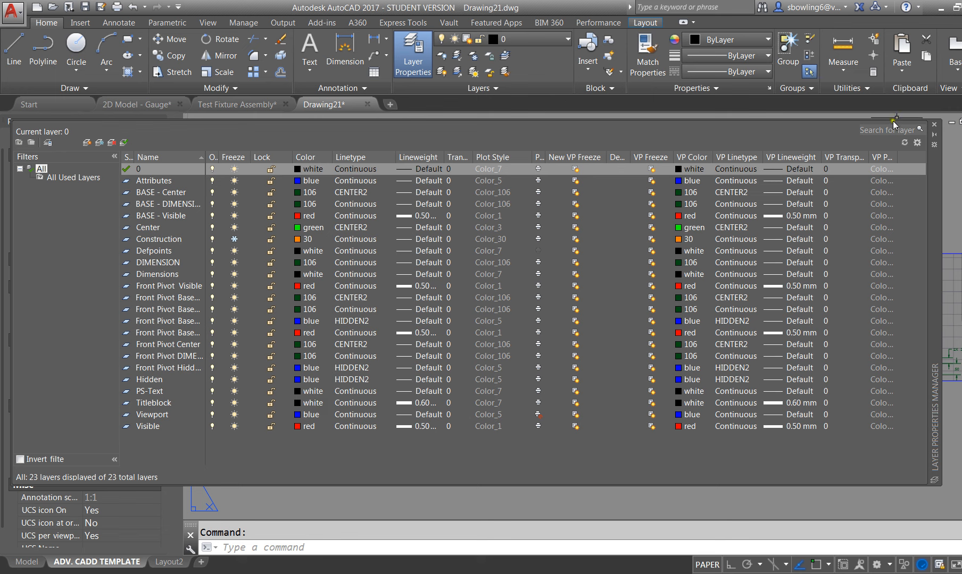
drag(893, 119, 878, 272)
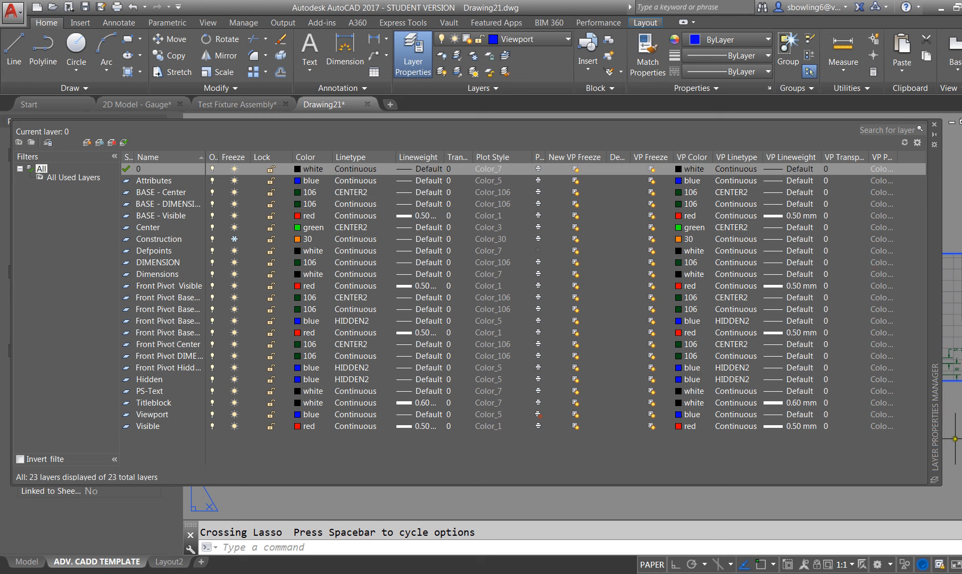
click(955, 438)
key(Escape)
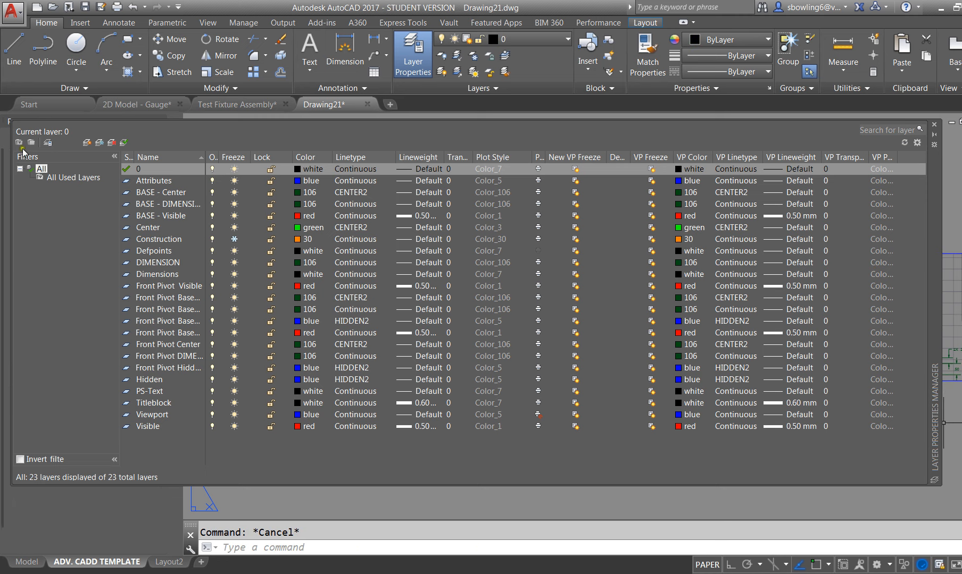
click(934, 125)
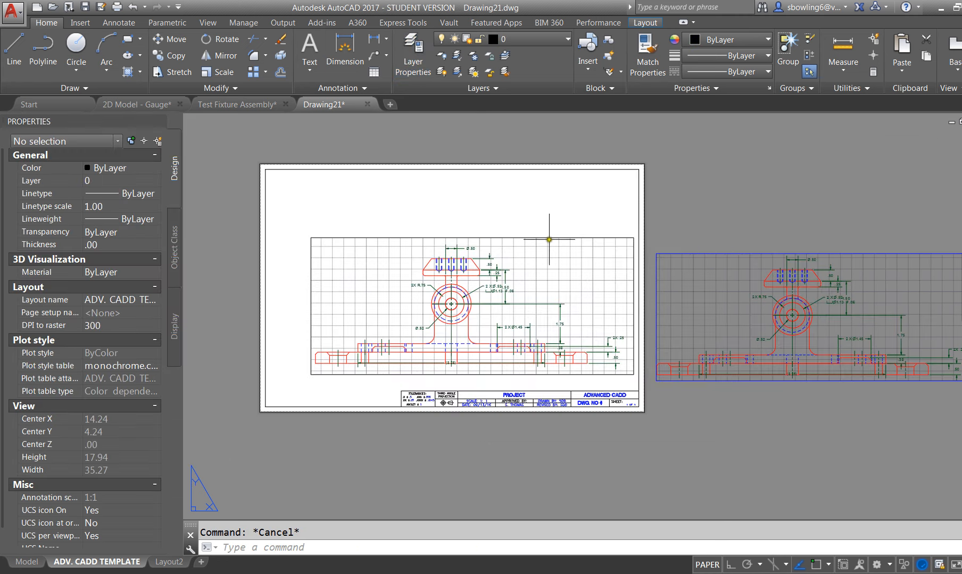
Trim the lower viewport to about 14.07 by 6.03 and move it down and left to just above the title block.
click(604, 249)
click(633, 237)
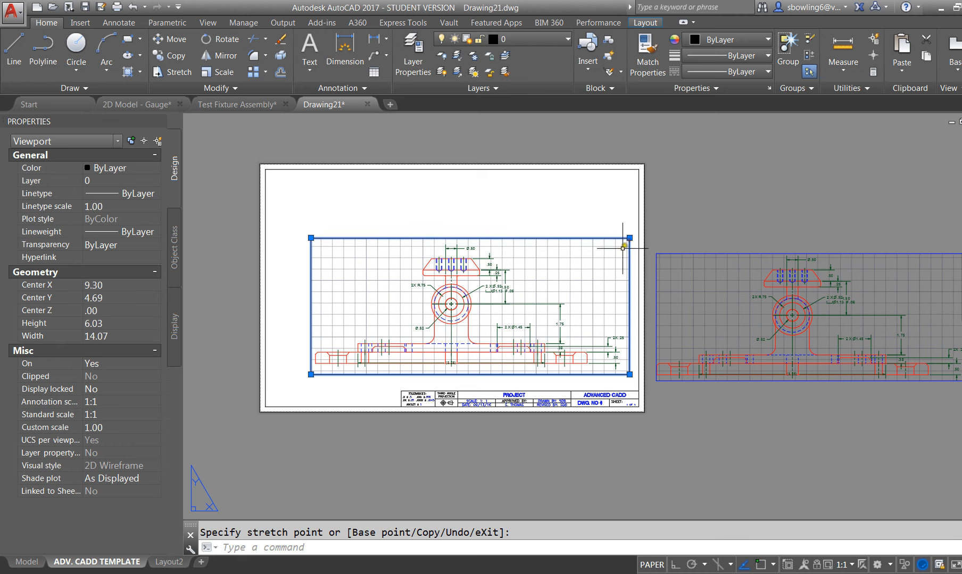
text(m)
key(Return)
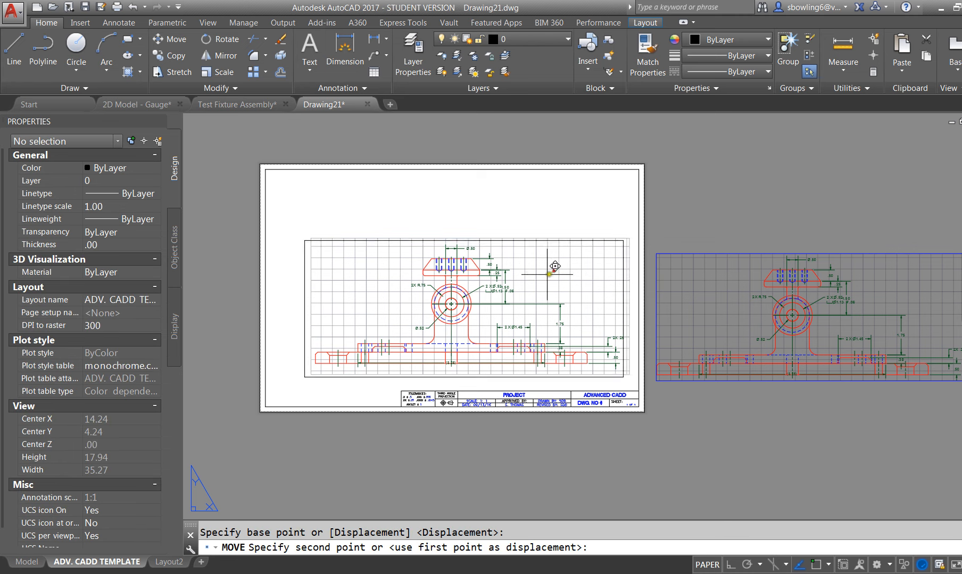
click(533, 283)
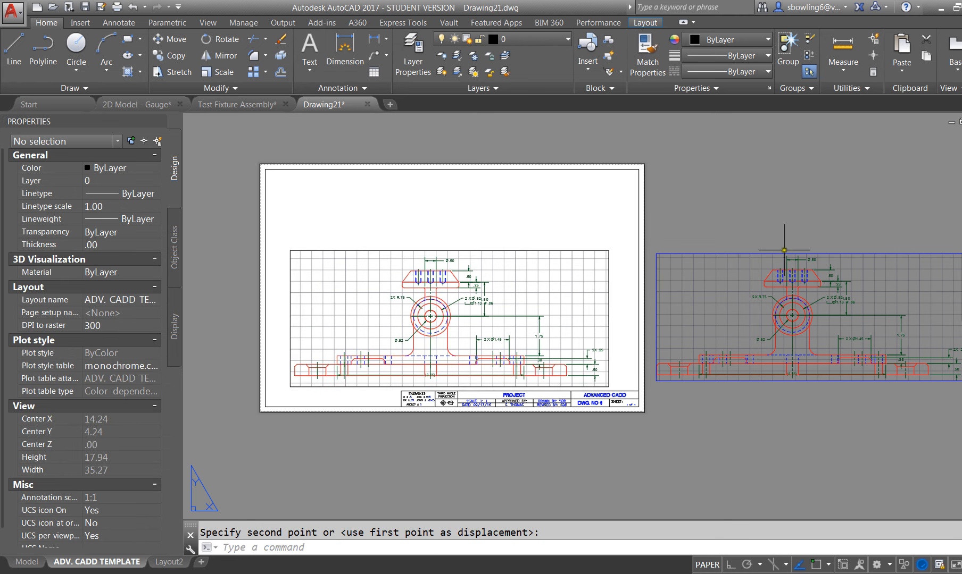
Move the off-sheet viewport to directly above the lower viewport, overlapping the sheet's upper edge.
key(Escape)
click(783, 253)
text(m)
key(Return)
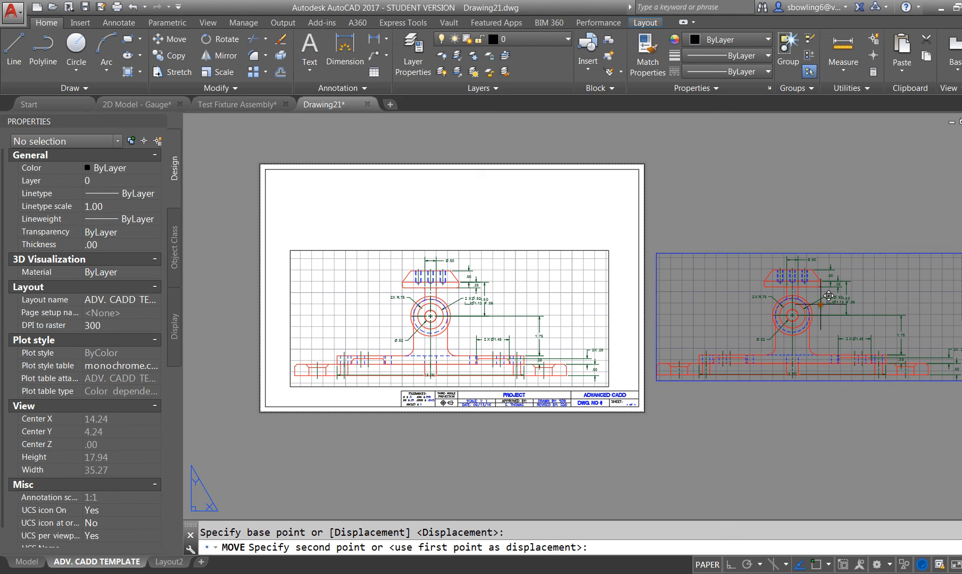
click(820, 304)
click(457, 168)
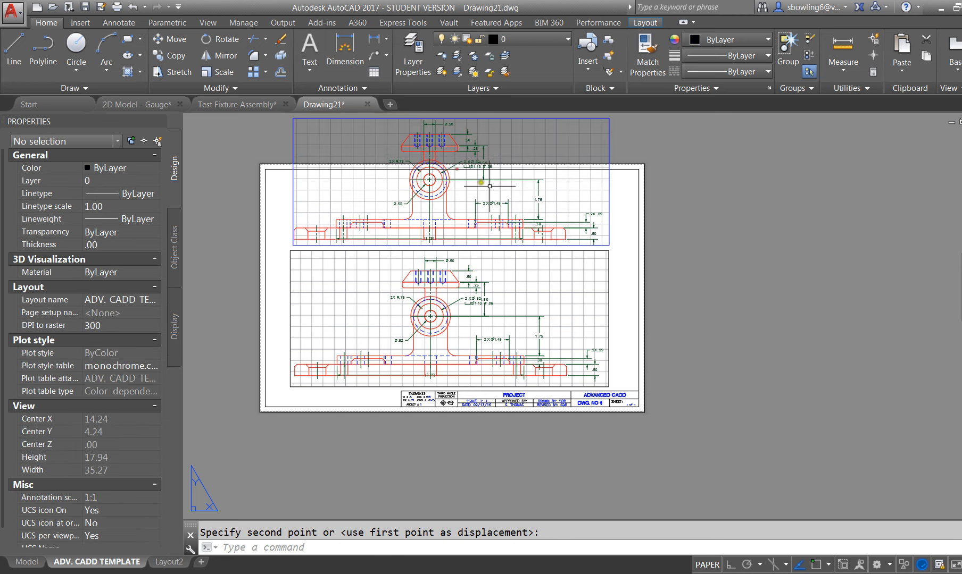
Set the upper viewport's scale to 1:4 and return to paper space.
double_click(491, 187)
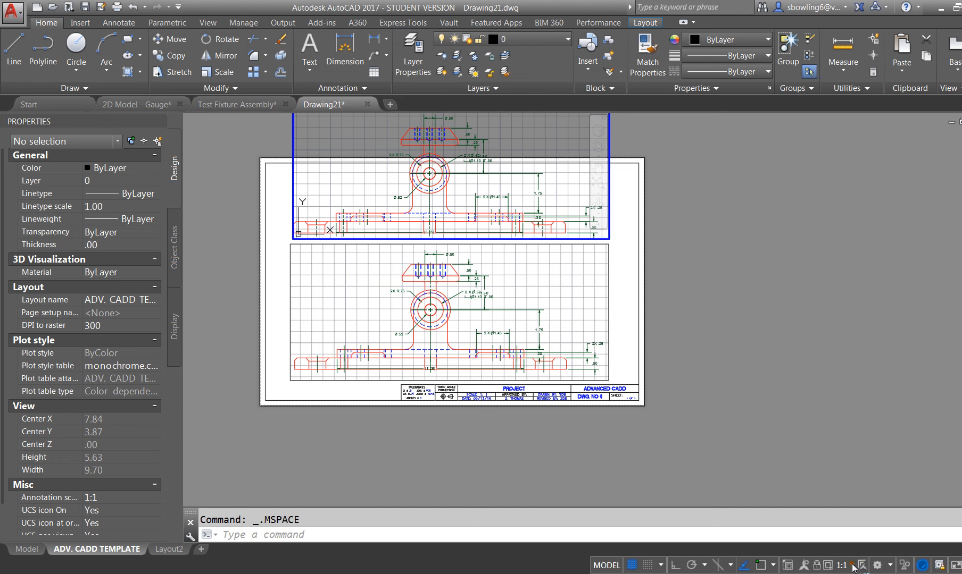
click(956, 236)
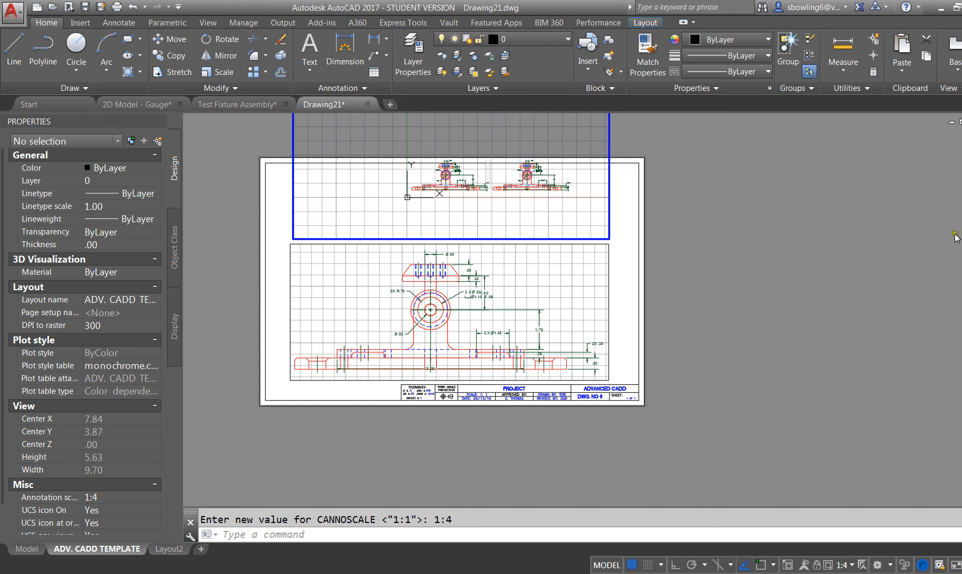
double_click(662, 242)
Crop the upper viewport around the right-hand assembly only, to about 4.34 wide and 1.62 high.
scroll(554, 296, down, 2)
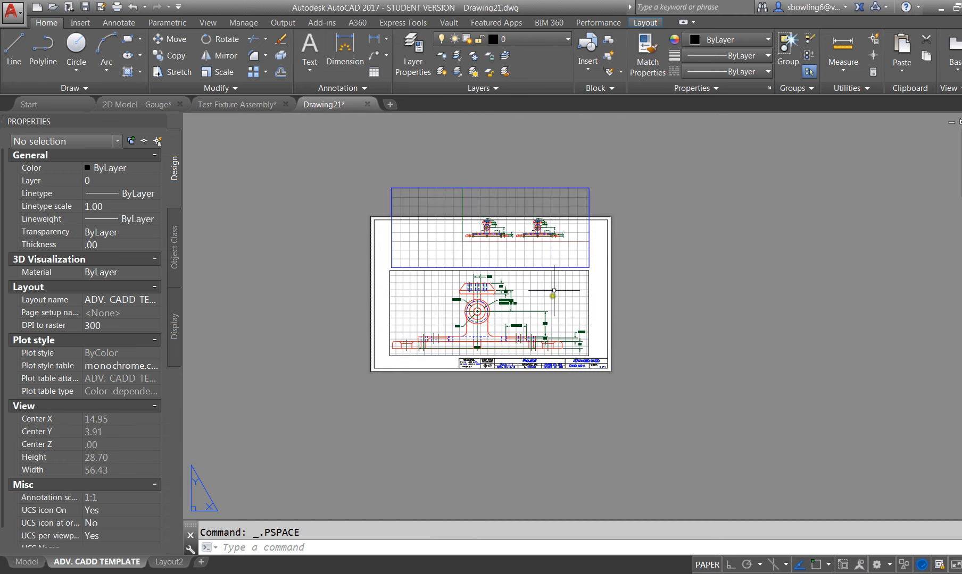
click(536, 185)
click(535, 190)
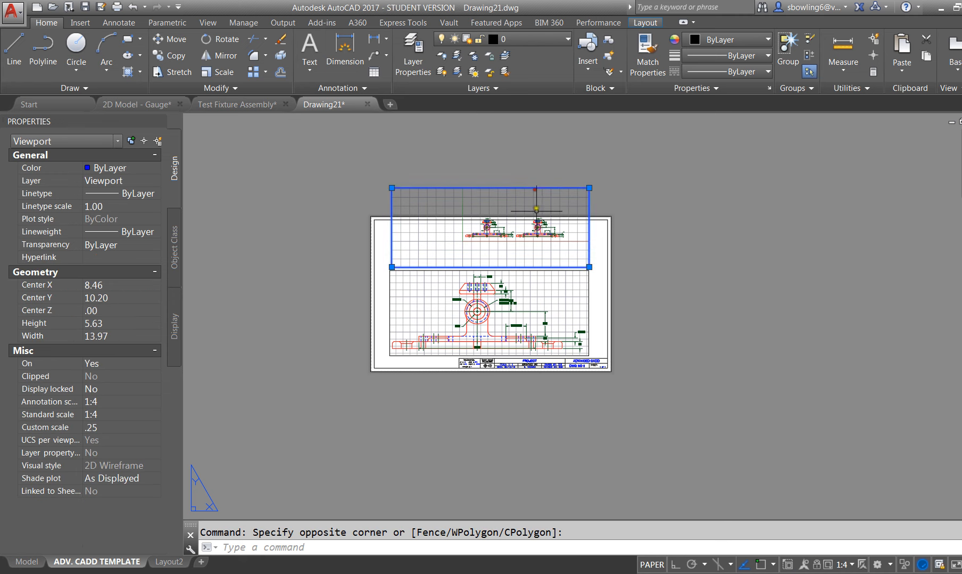
click(392, 188)
scroll(513, 215, up, 4)
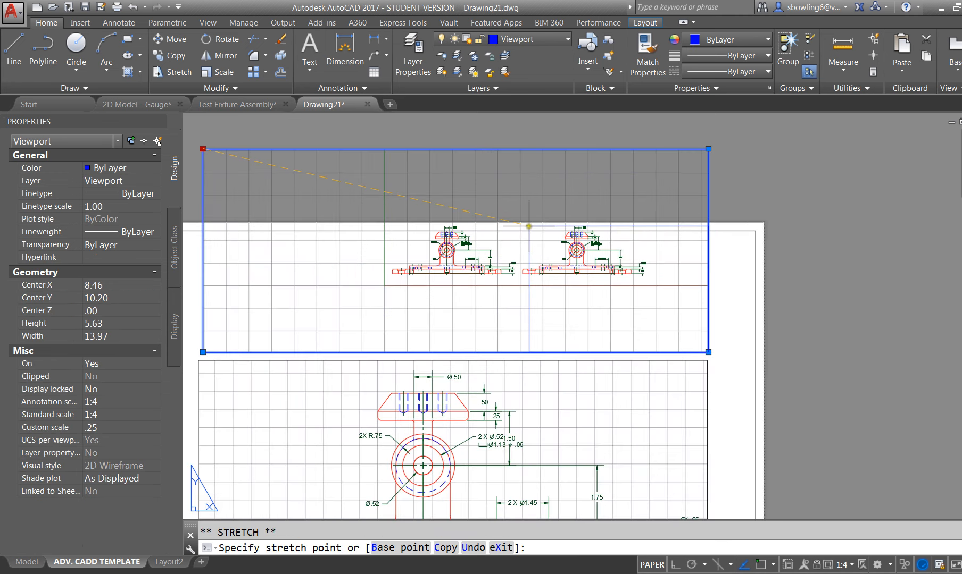
click(523, 225)
click(529, 224)
click(509, 224)
click(708, 352)
click(667, 282)
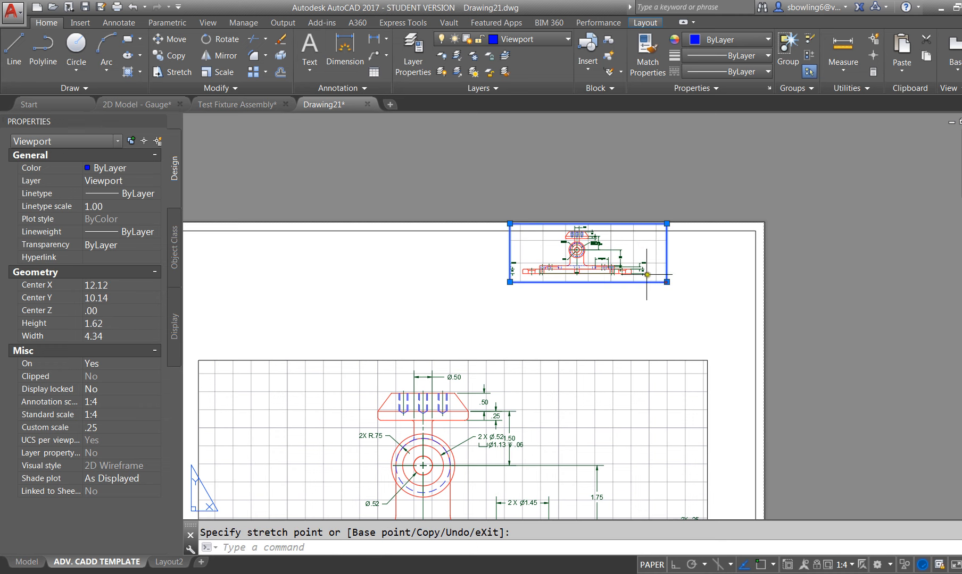
Pull the small viewport's left edge in closer to the assembly and move it inside the sheet's upper-right border area.
click(510, 224)
click(519, 219)
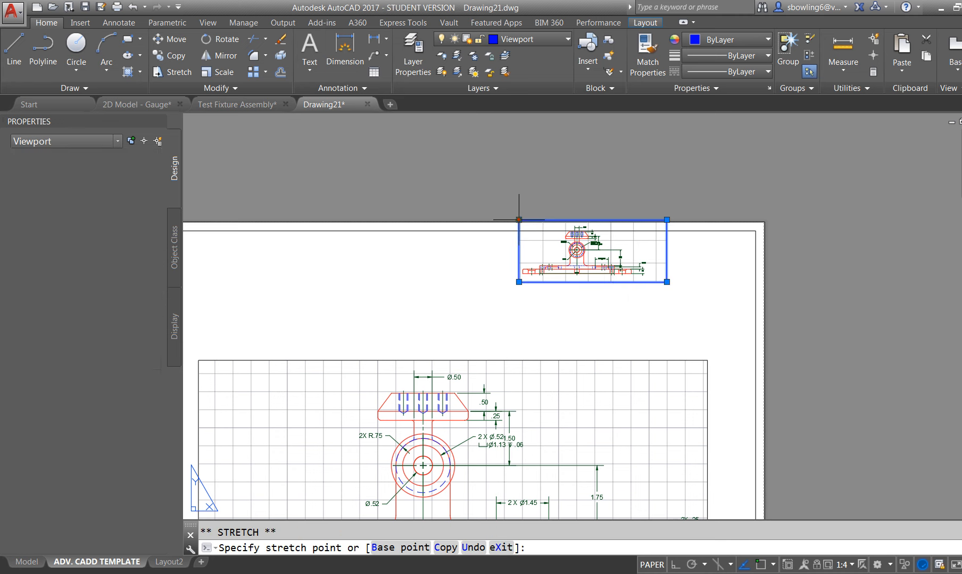
text(m)
key(Return)
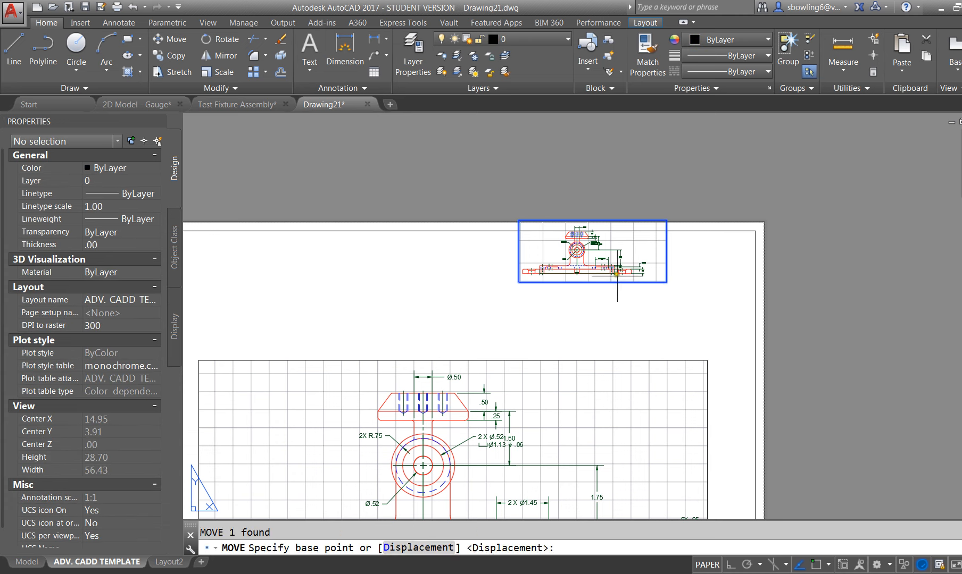
click(616, 269)
click(631, 317)
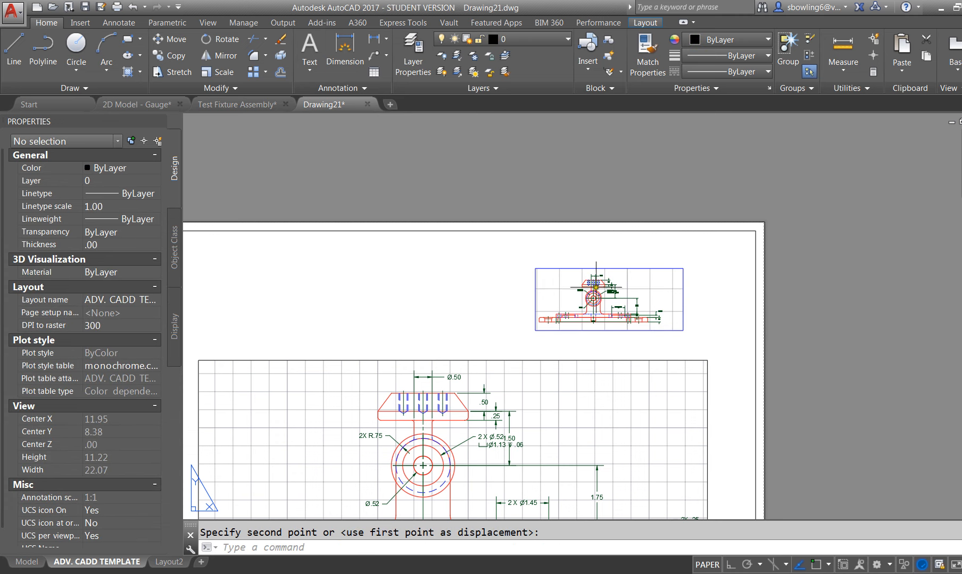
scroll(731, 399, down, 3)
scroll(665, 378, up, 1)
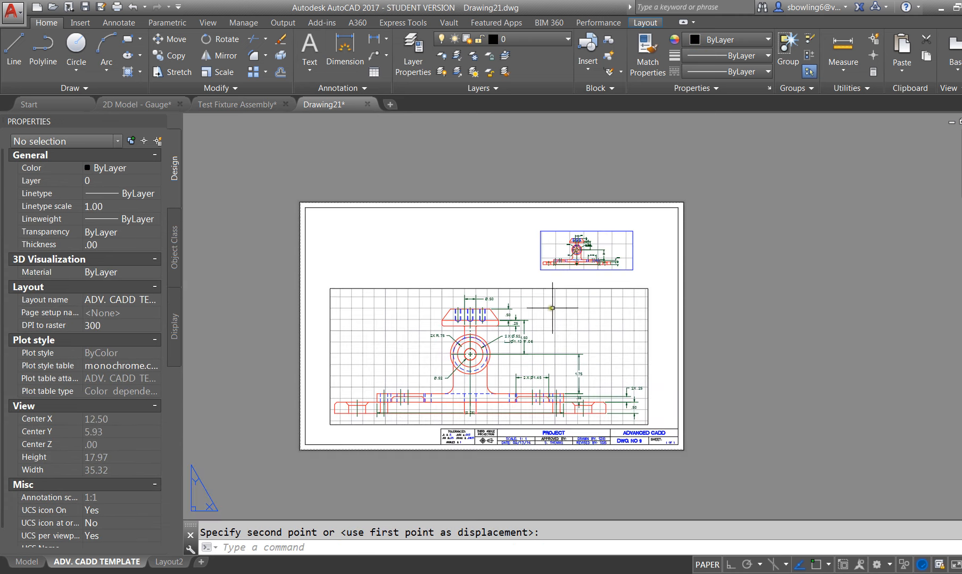
Activate the lower viewport's model space and check the layer of the top block's lower horizontal line.
key(Escape)
double_click(536, 344)
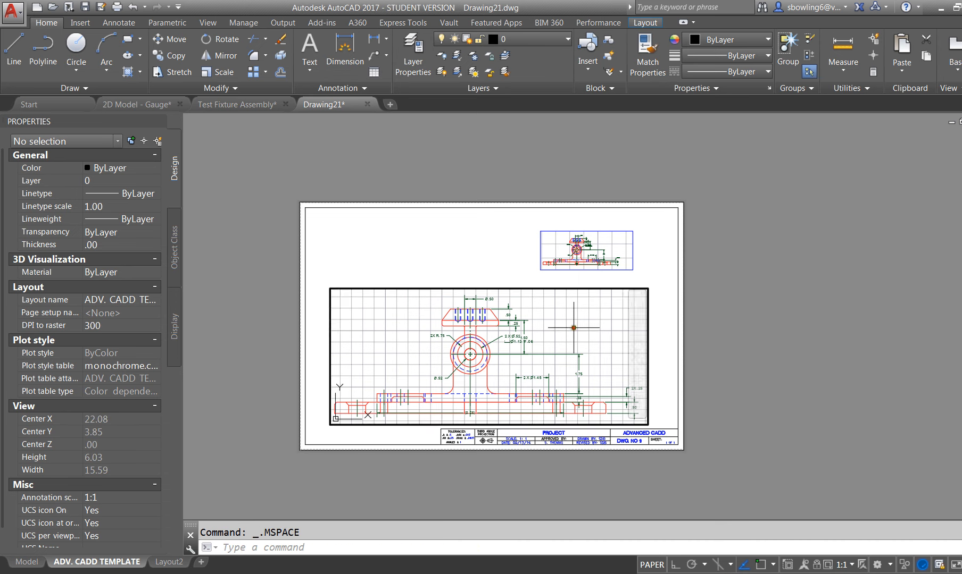
click(482, 320)
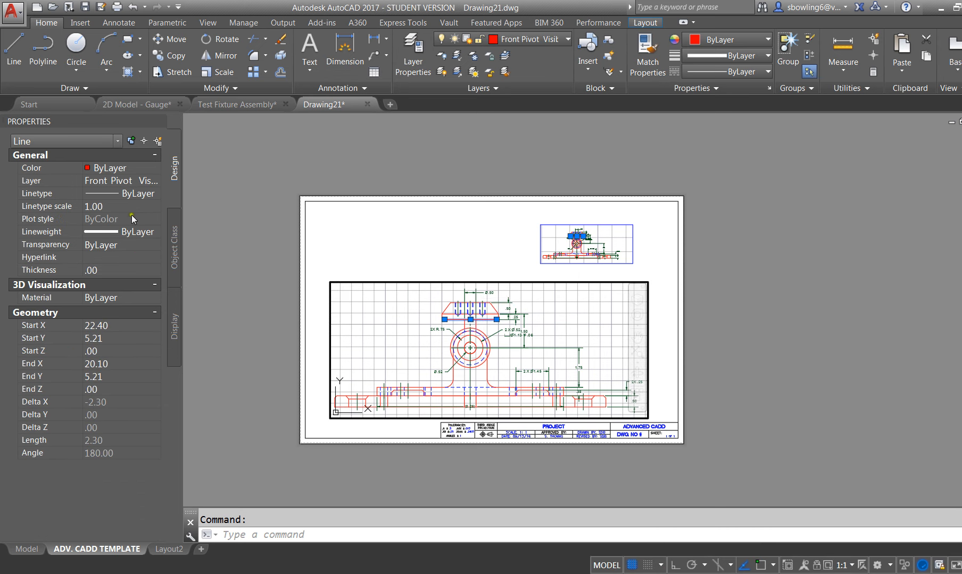
key(Escape)
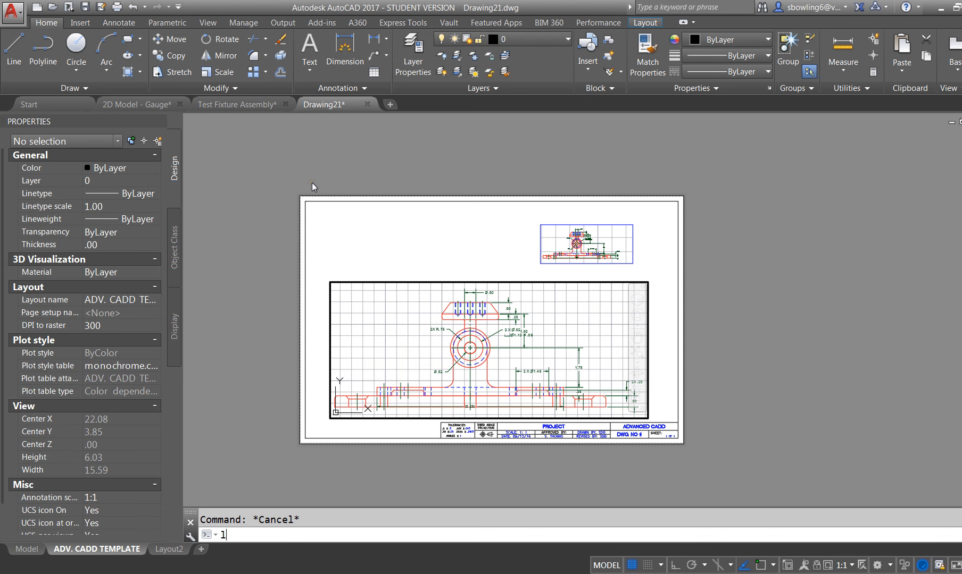
Open the Layer Properties Manager with the LAYER command and shrink its window to uncover part of the sheet.
text(l)
key(Return)
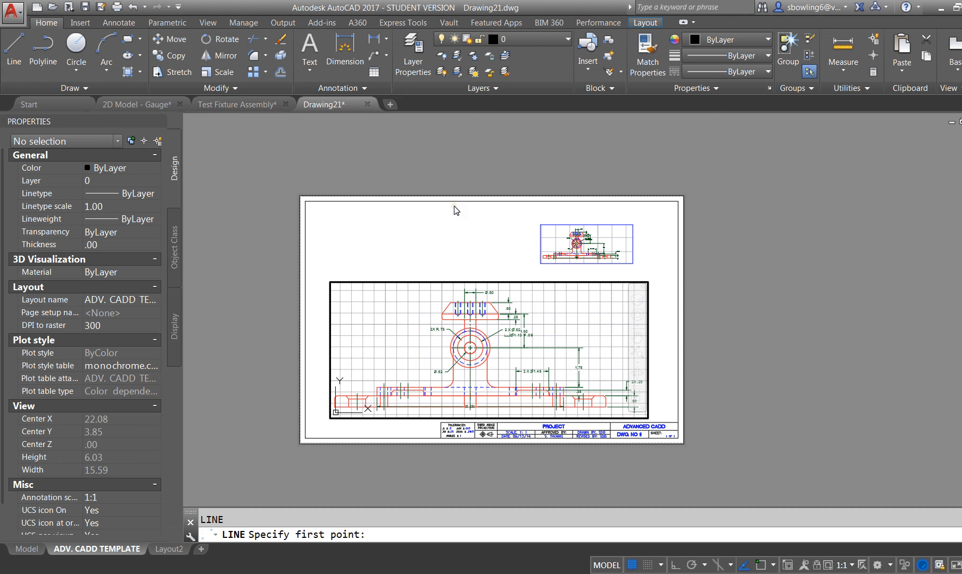
key(Escape)
text(la)
key(Return)
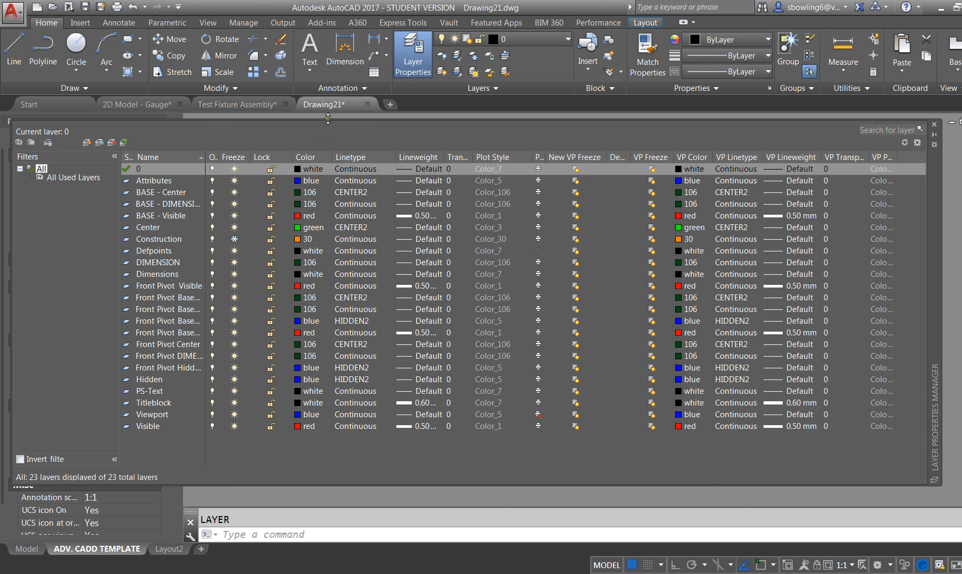
drag(940, 485, 799, 418)
drag(540, 397, 669, 380)
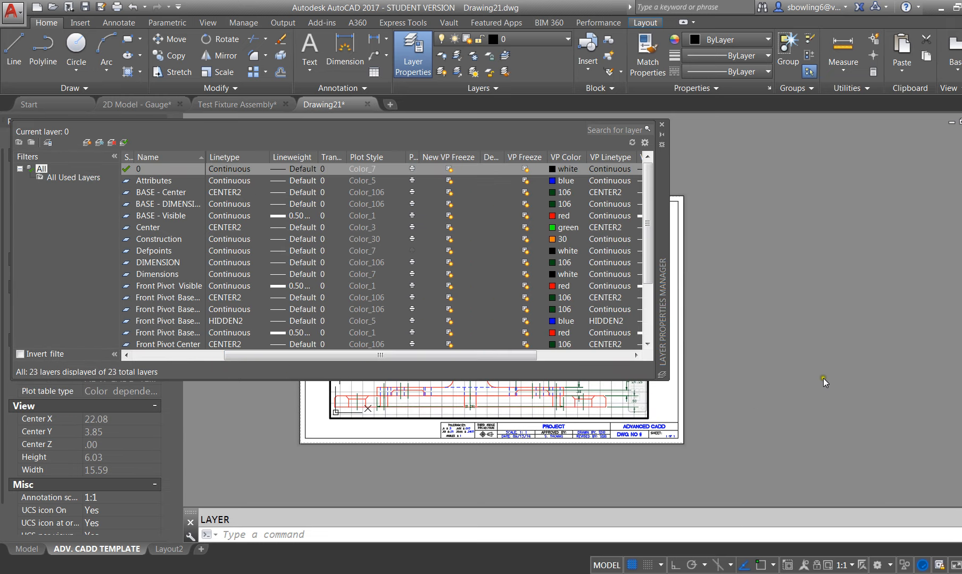
Set the lower viewport's annotation scale to 1:2 in its model space, and return to paper space.
scroll(819, 375, down, 3)
key(Escape)
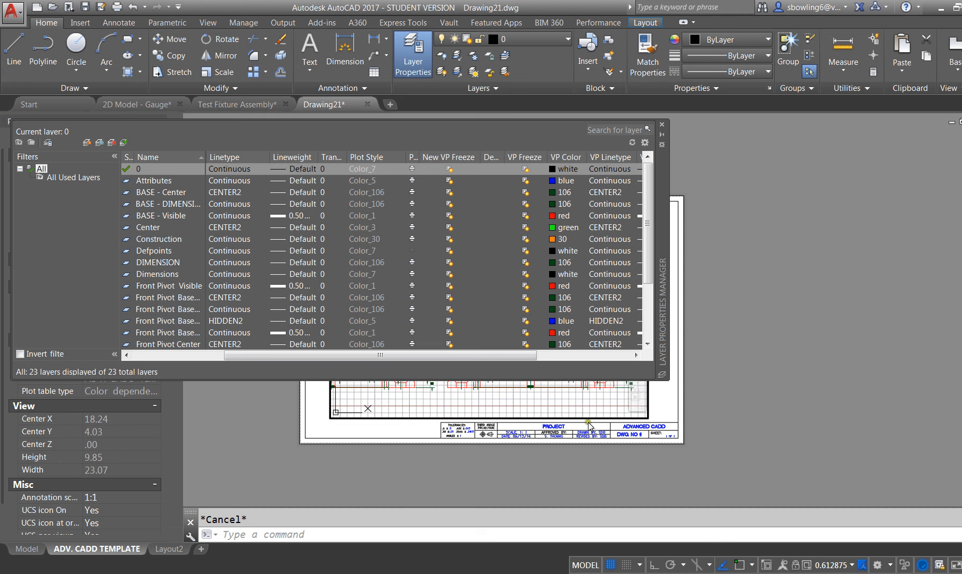
click(585, 404)
key(Escape)
double_click(662, 413)
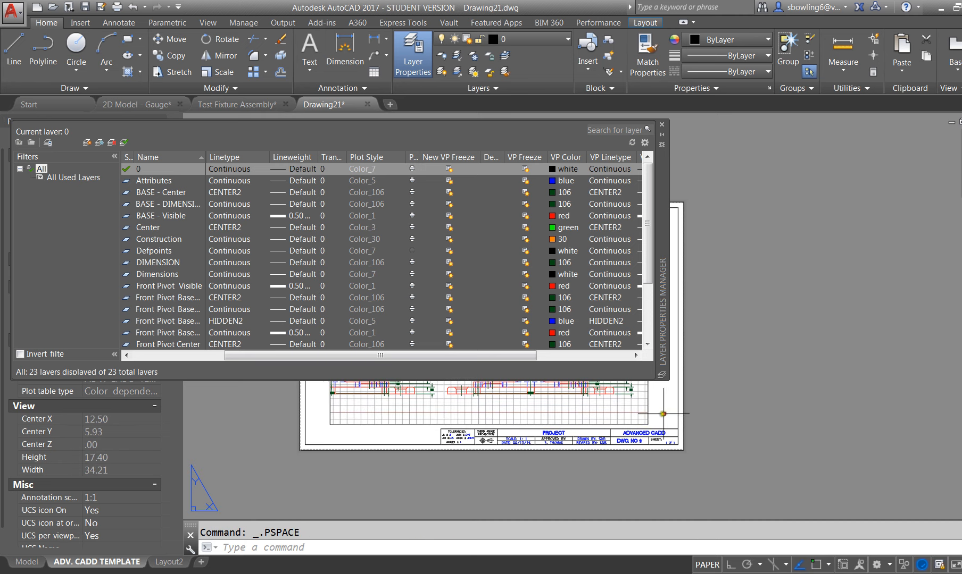
scroll(654, 415, down, 5)
scroll(623, 427, up, 5)
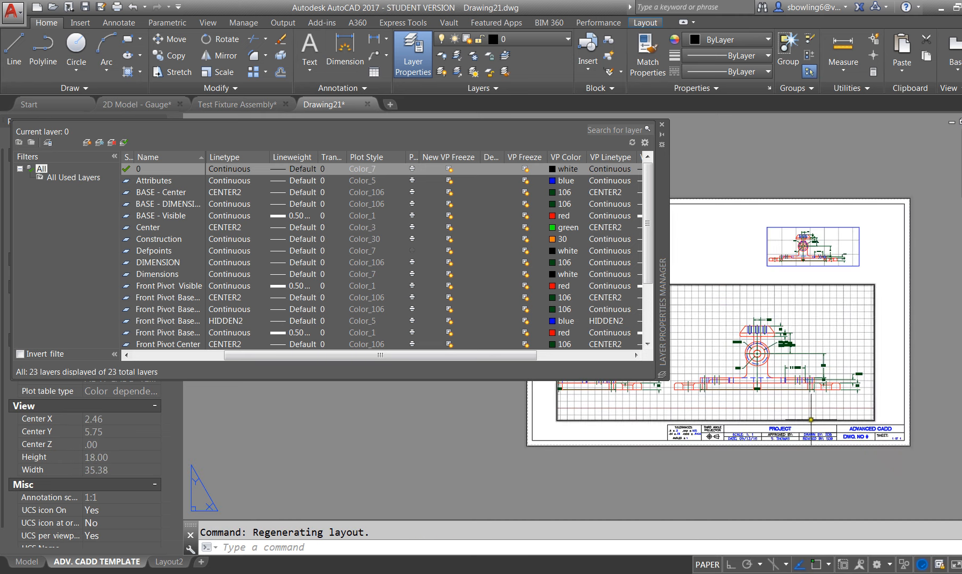
scroll(811, 420, down, 2)
key(Escape)
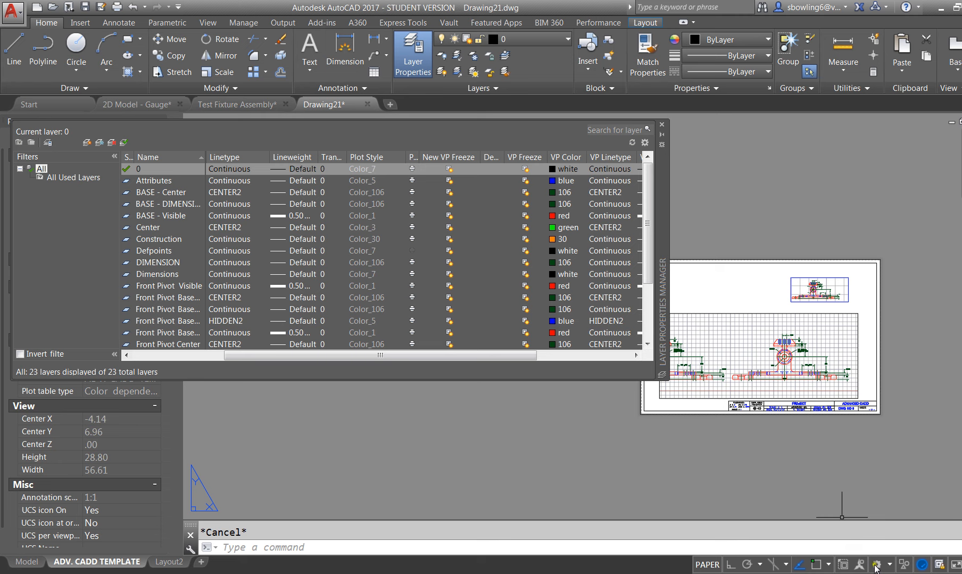
double_click(828, 367)
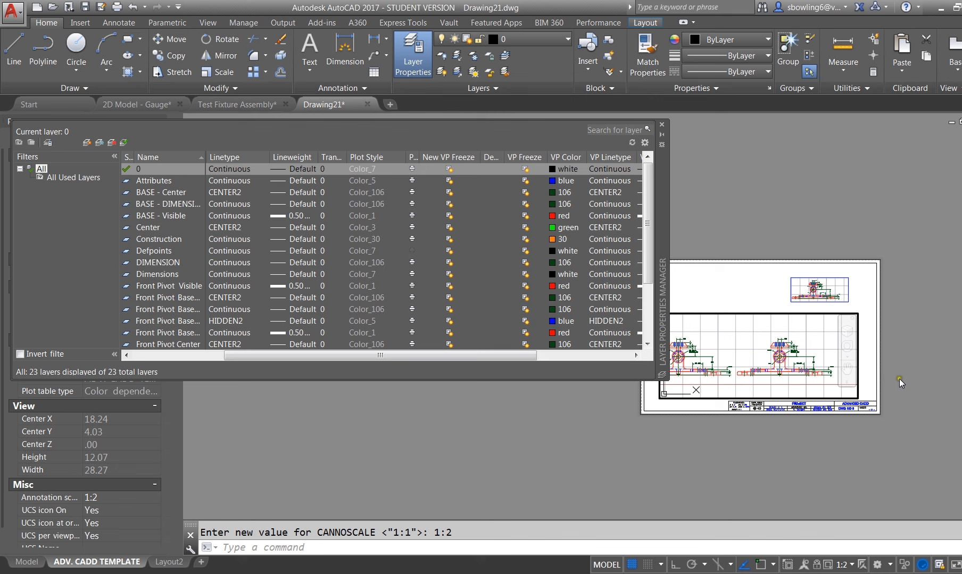
double_click(756, 309)
Crop the lower viewport from its upper-left and lower-right corners so it frames only the right-hand assembly.
click(743, 313)
middle_drag(837, 322, 909, 321)
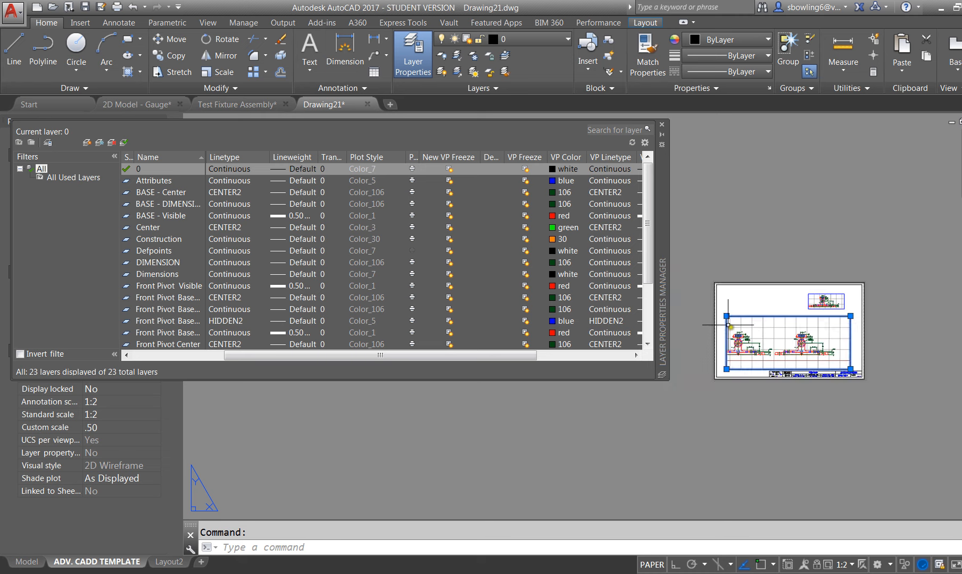
click(731, 313)
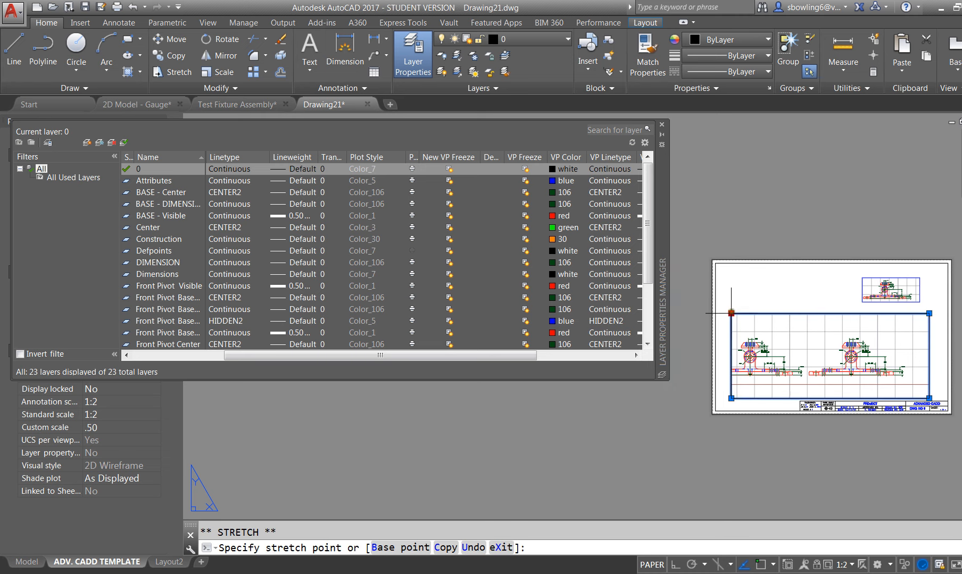
click(807, 334)
click(929, 398)
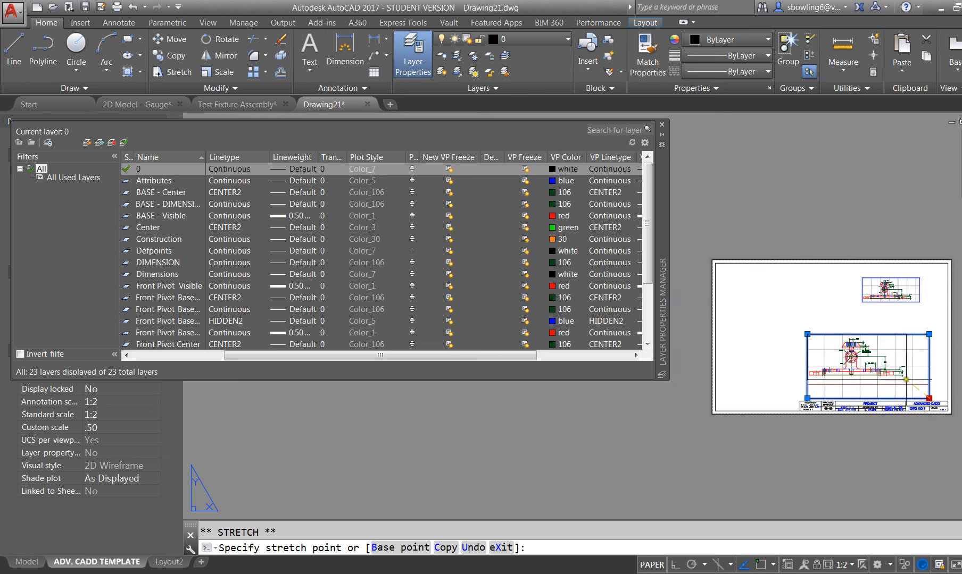
click(907, 379)
scroll(929, 368, up, 2)
key(Escape)
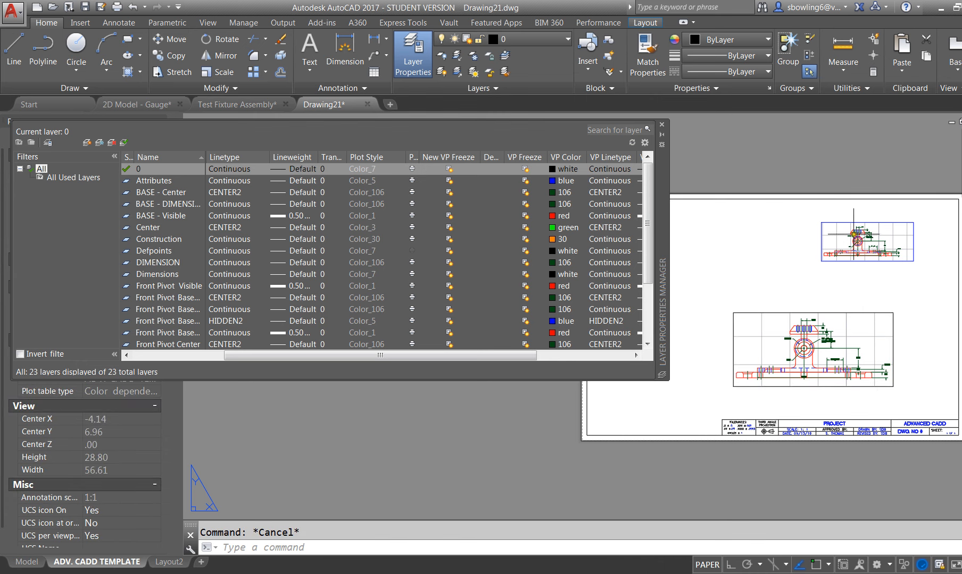
Delete the small upper viewport and copy the cropped 1:2 viewport to the space directly above it.
click(830, 223)
key(Delete)
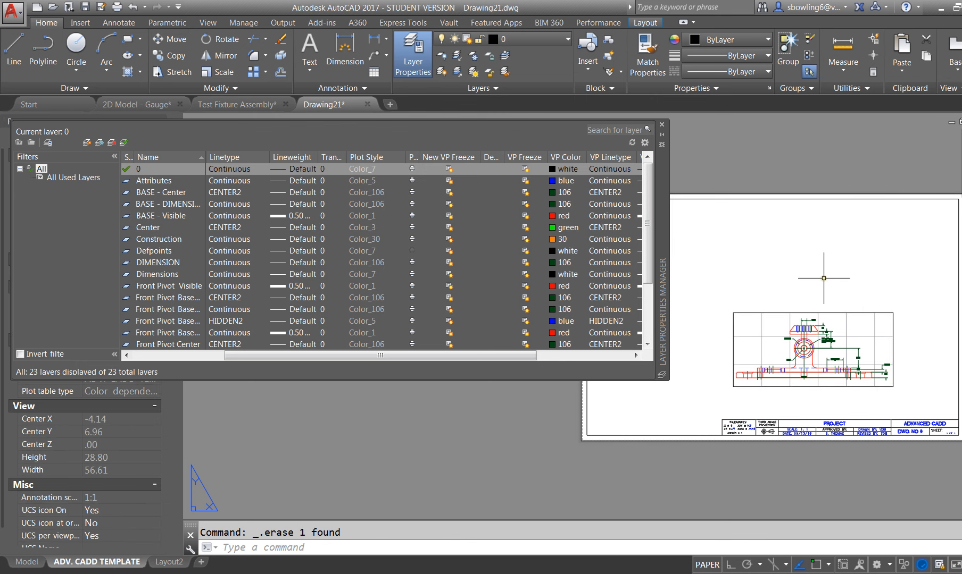
click(822, 312)
text(co)
key(Return)
click(837, 330)
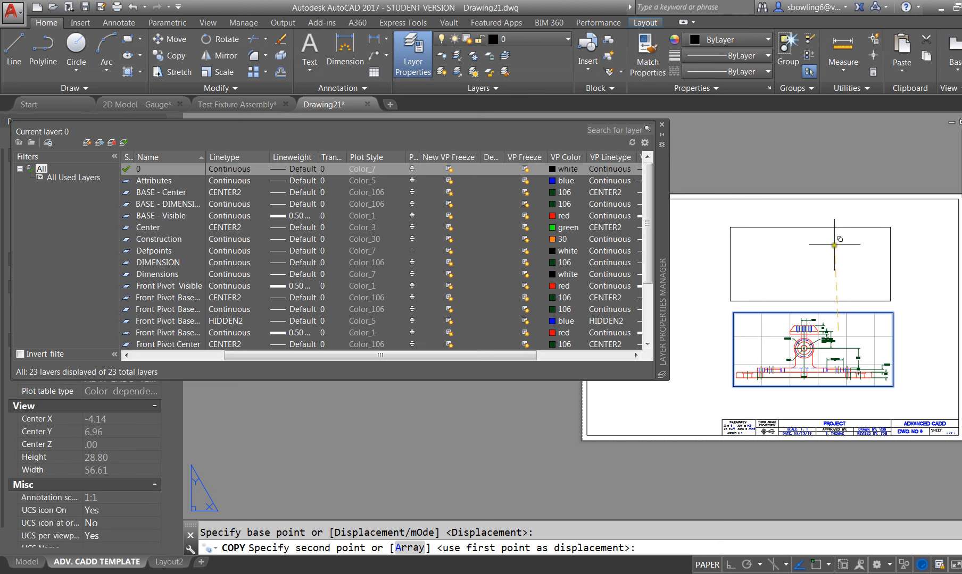
click(836, 246)
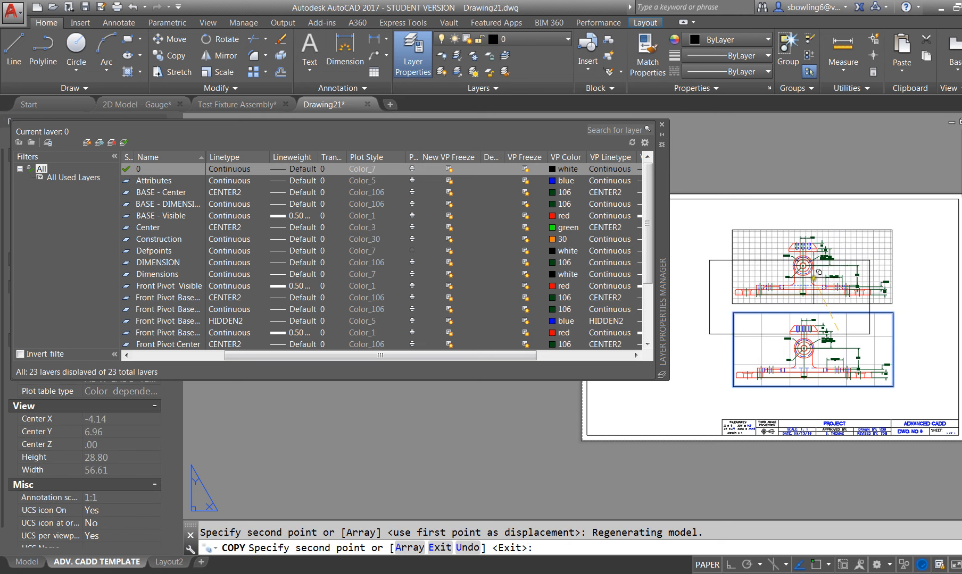
key(Escape)
Frame the left-hand block assembly in the upper viewport at a custom scale of about 0.49, and return to paper space.
double_click(840, 260)
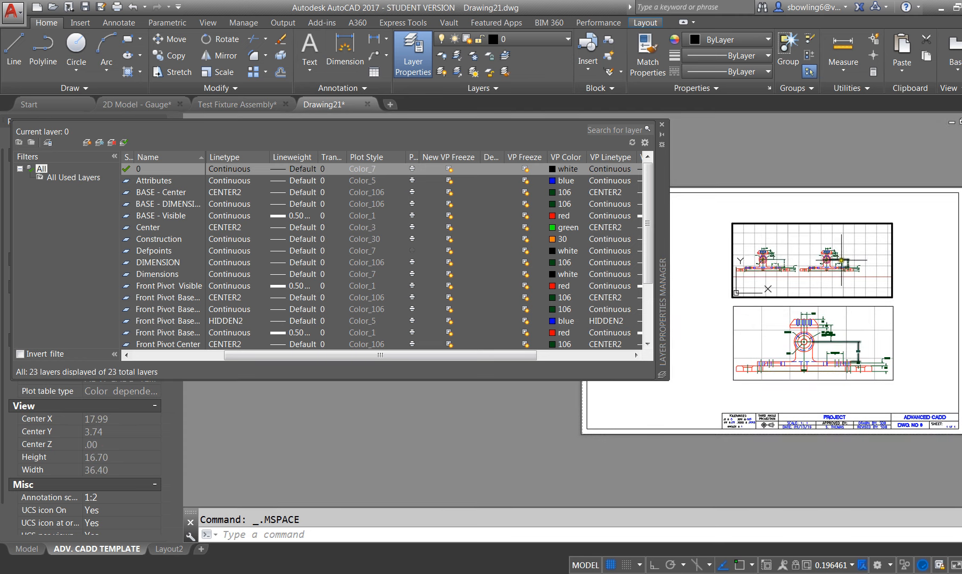
scroll(829, 257, up, 2)
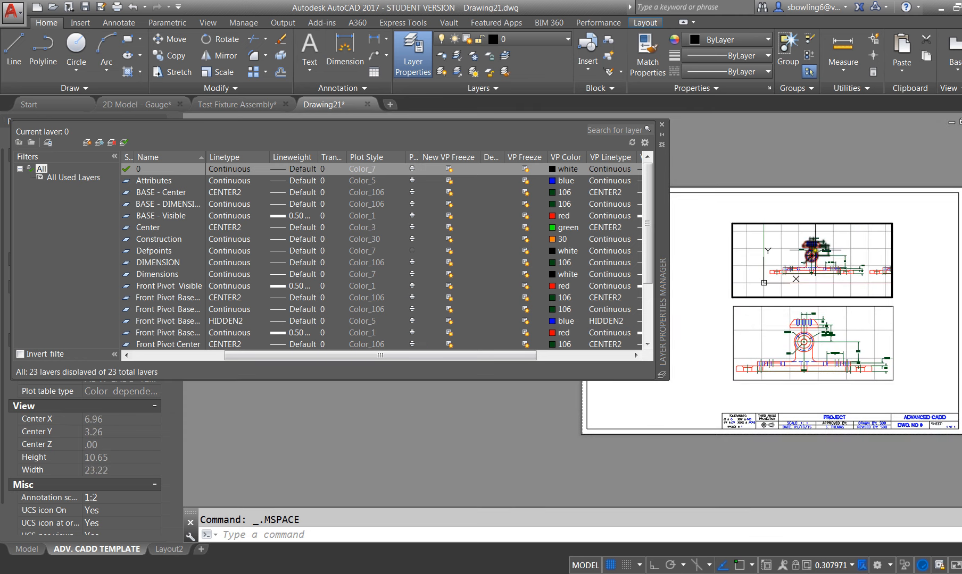
click(827, 246)
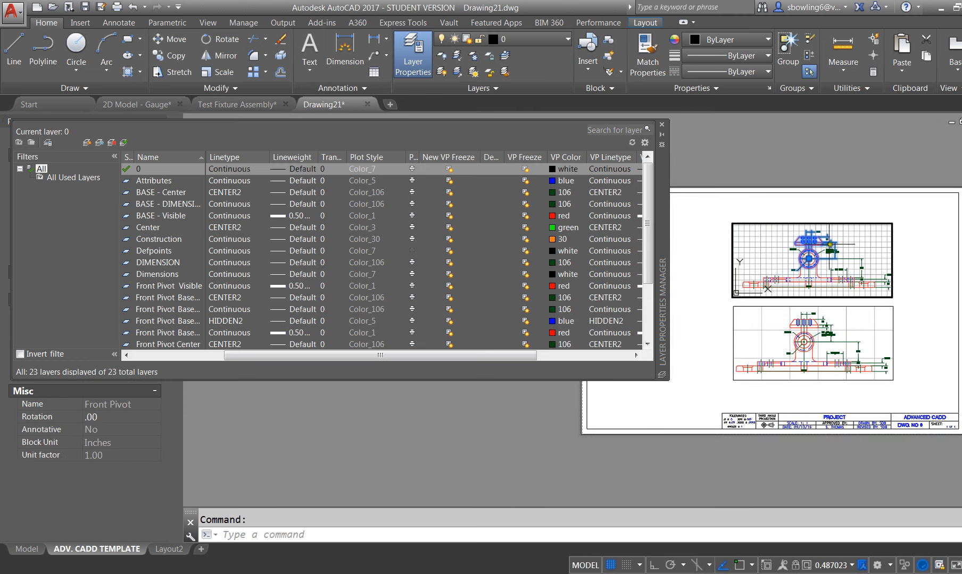
key(Escape)
click(843, 314)
click(809, 325)
key(Escape)
double_click(864, 225)
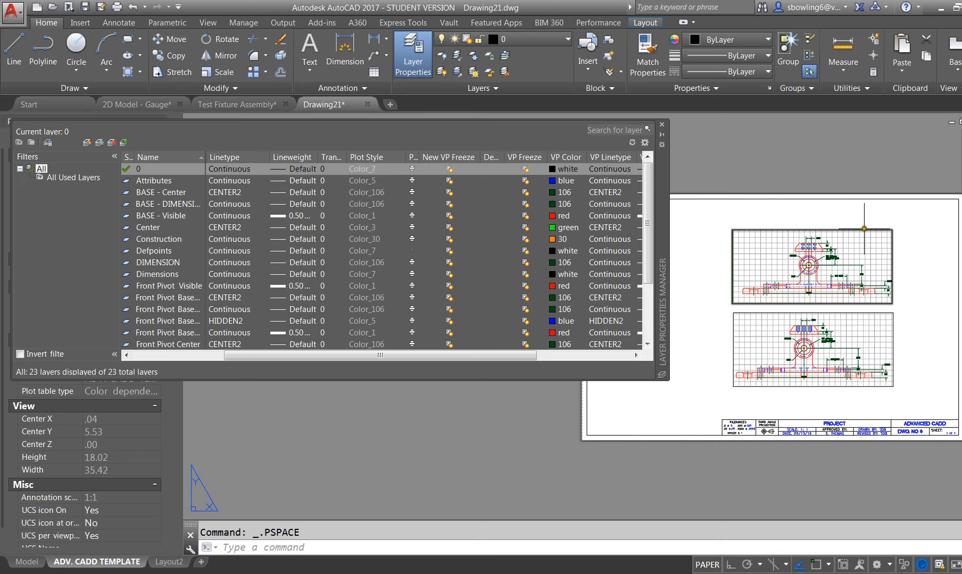
Resize the upper viewport from its two lower corners so it closely frames the left-hand assembly.
click(865, 230)
click(891, 304)
click(904, 303)
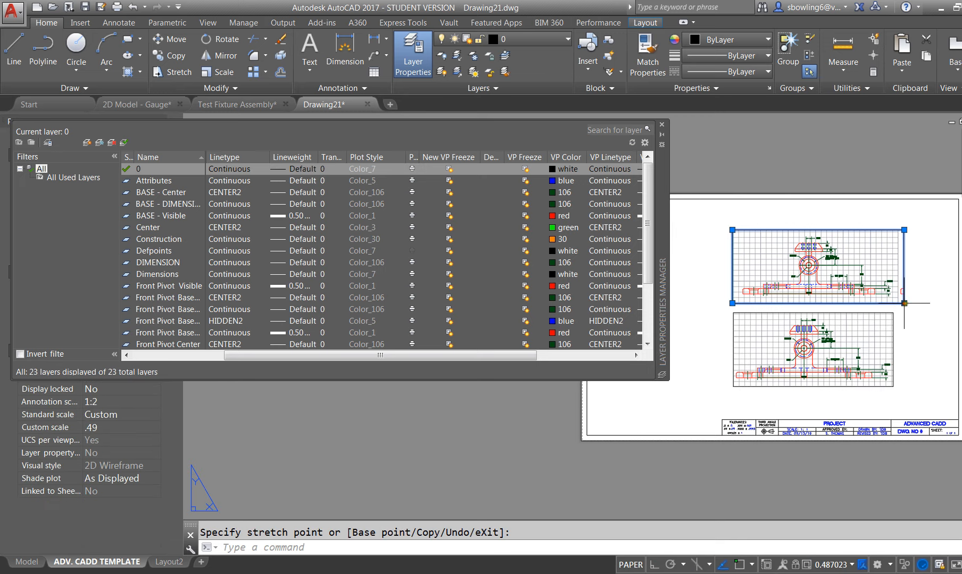
click(904, 304)
click(896, 299)
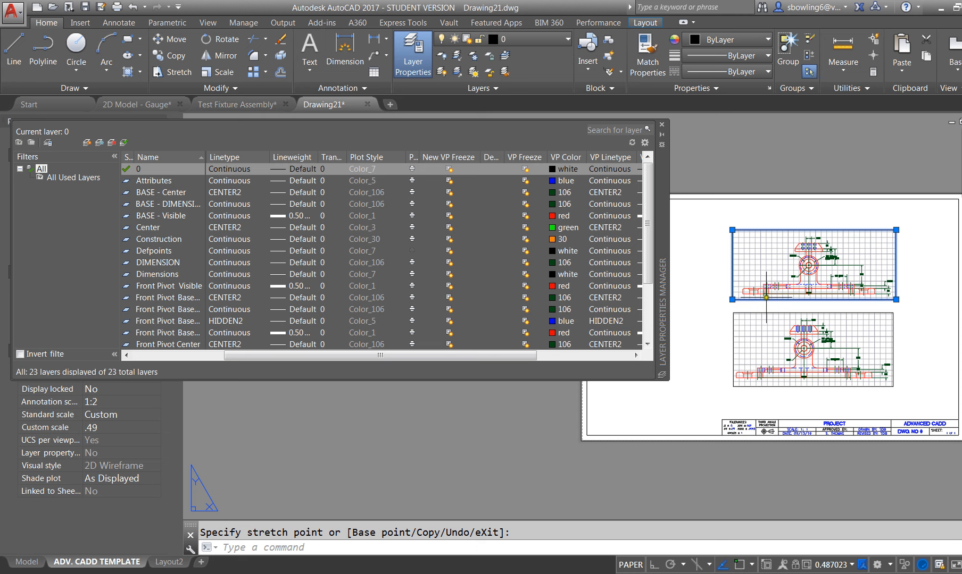
click(732, 300)
click(740, 300)
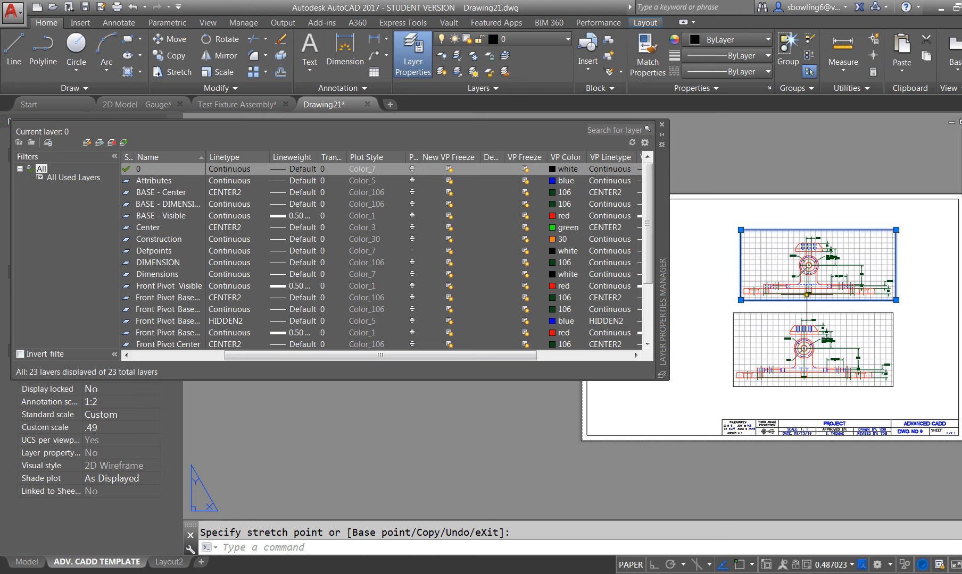
Move the upper viewport down and slightly left so it sits just above the lower viewport.
text(m)
key(Return)
click(846, 291)
click(837, 299)
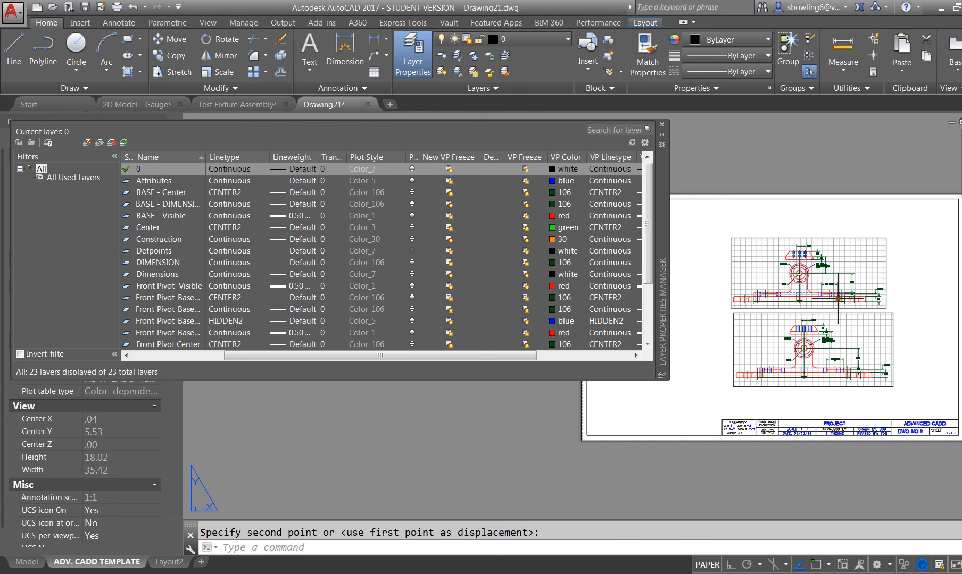
click(794, 336)
key(Escape)
key(Escape)
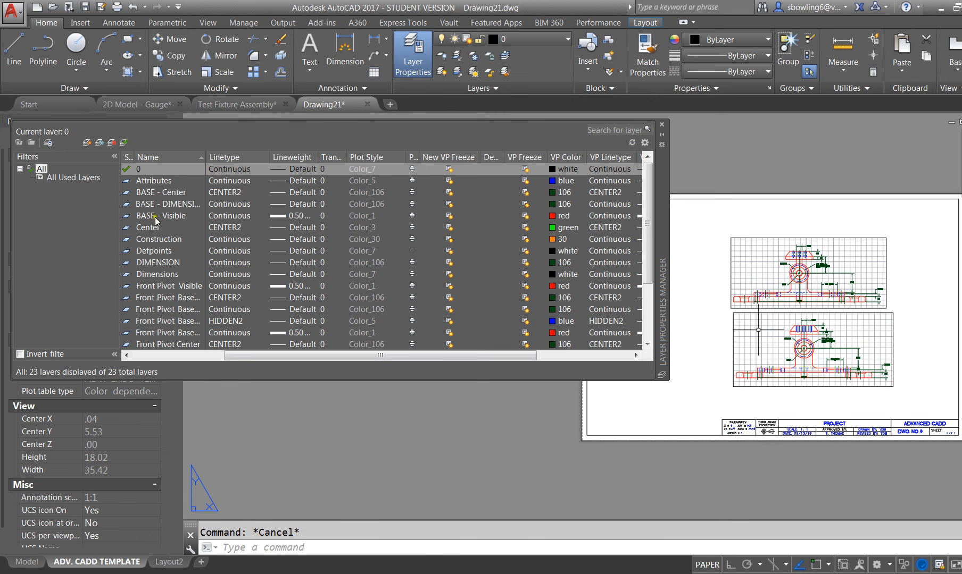
Widen the layer list's Name column to fit the full layer names and select the Front Pivot Base Visible layer.
click(151, 297)
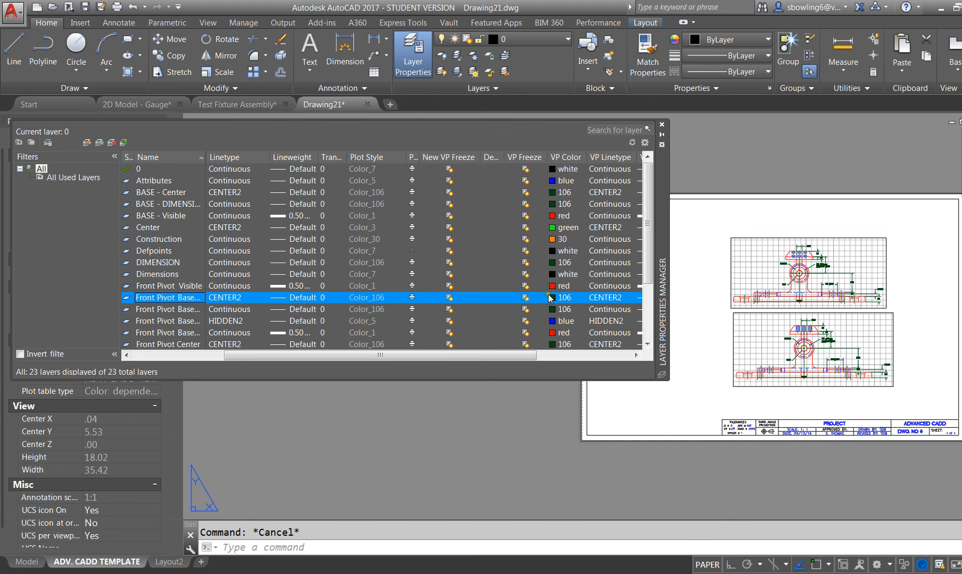
click(709, 299)
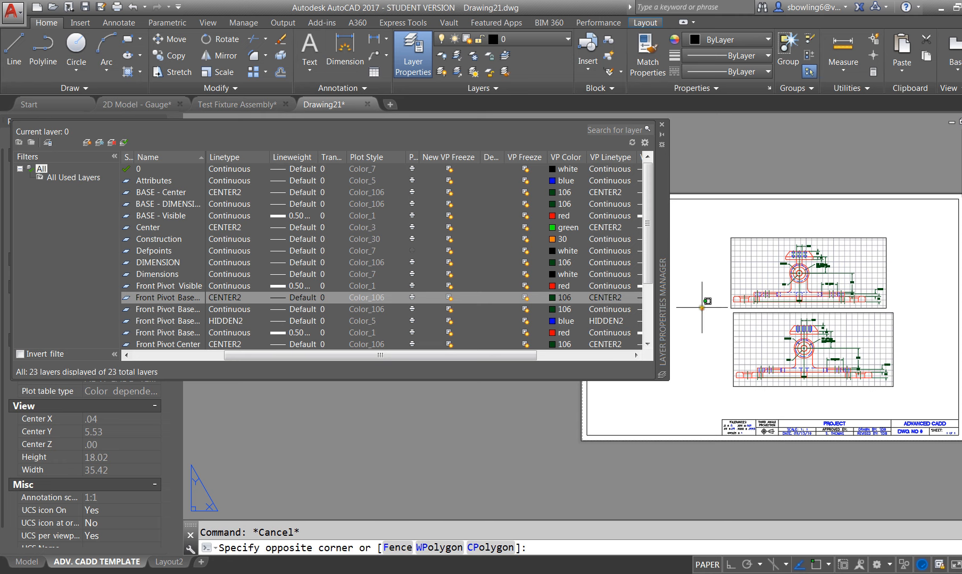
key(Escape)
scroll(808, 308, up, 4)
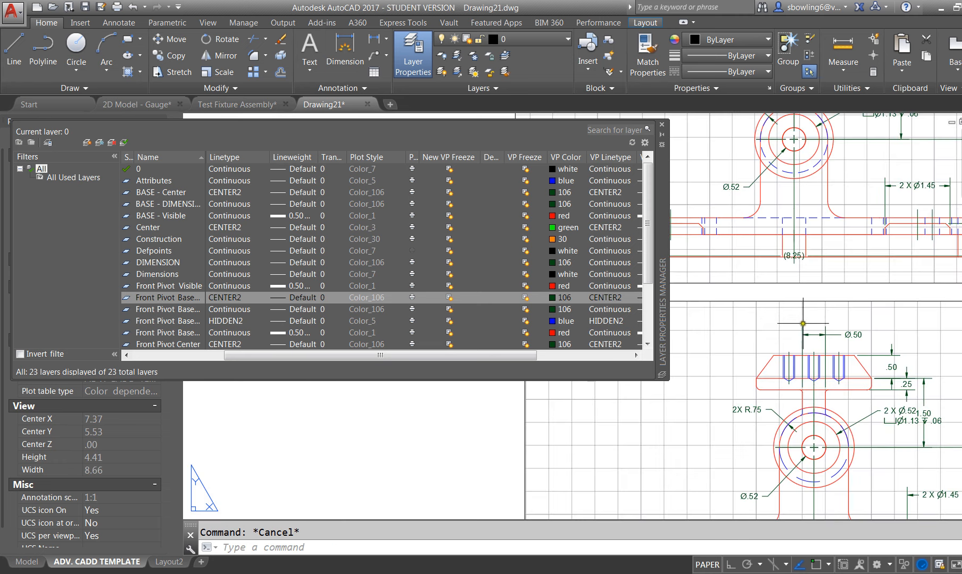
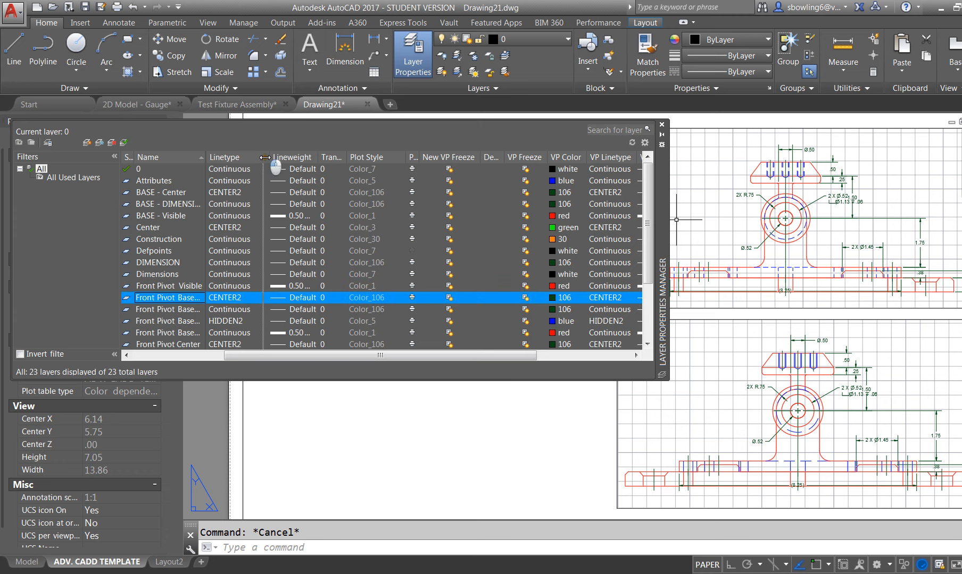
double_click(205, 157)
click(185, 287)
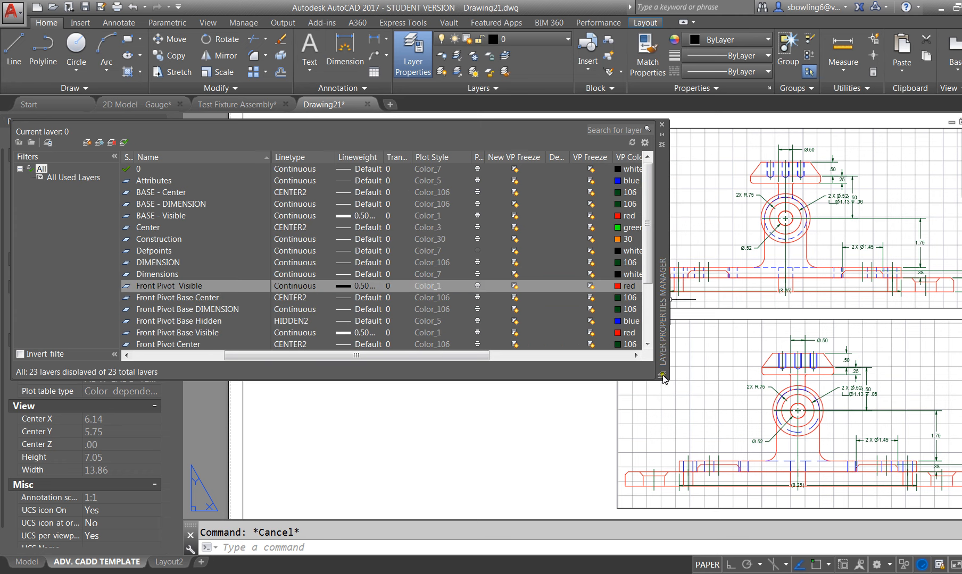
click(194, 332)
Activate the upper viewport and override the VP Color of the Front Pivot Base Visible layer with color 30.
double_click(733, 185)
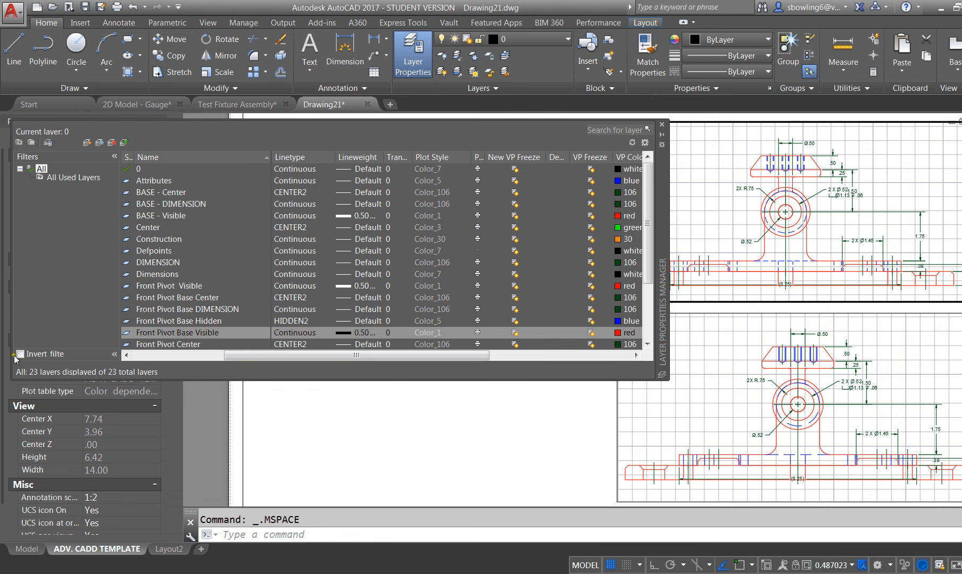
drag(10, 354, 2, 354)
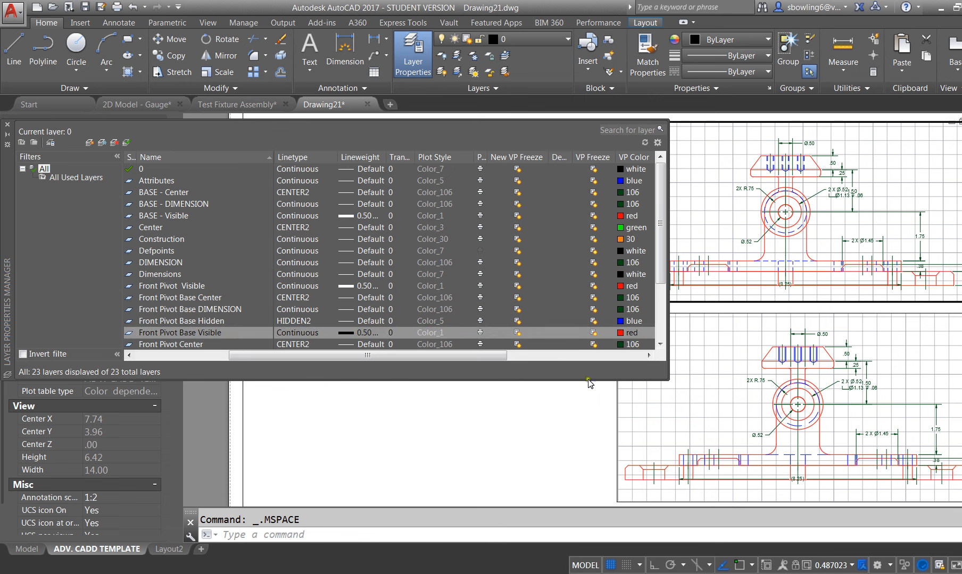
drag(385, 355, 473, 355)
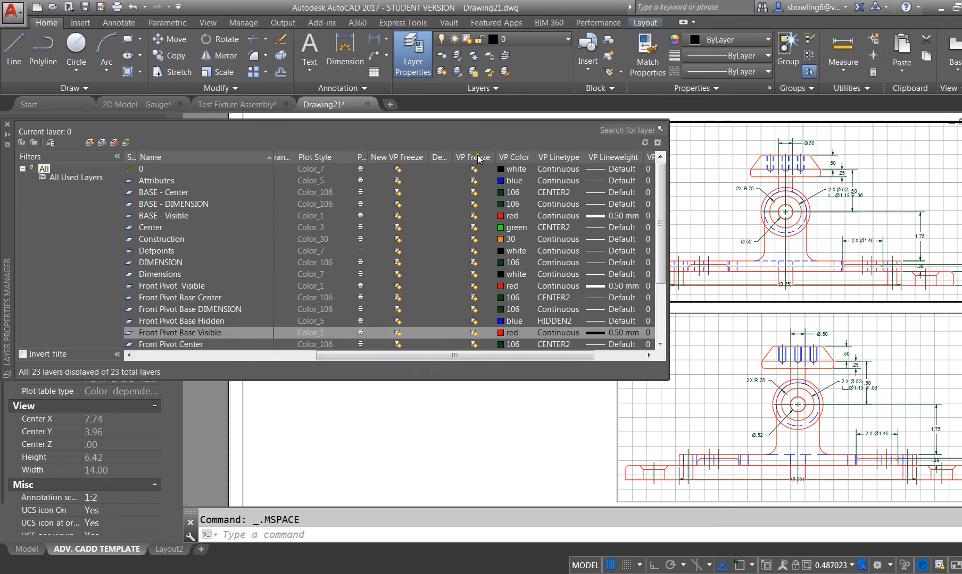
click(499, 333)
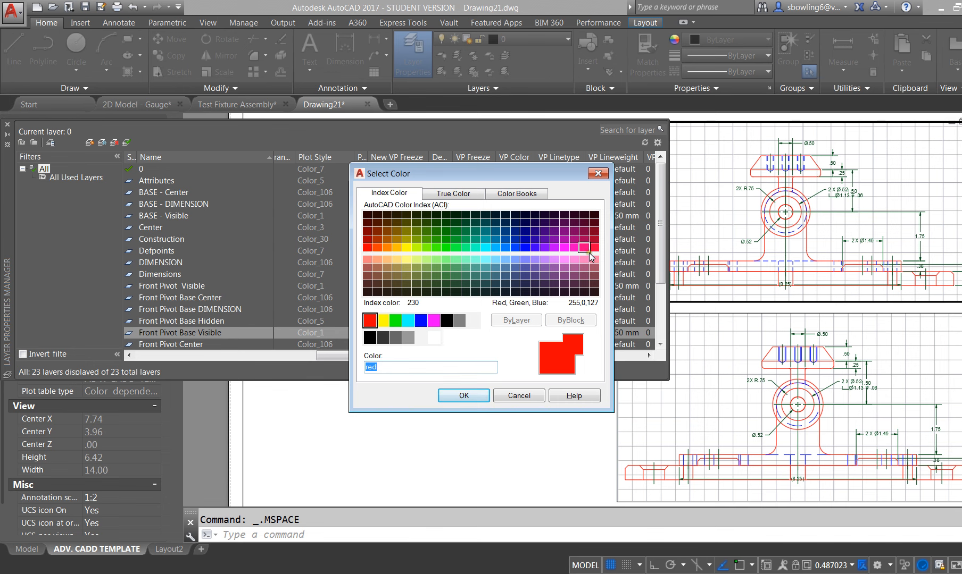
click(388, 244)
click(467, 399)
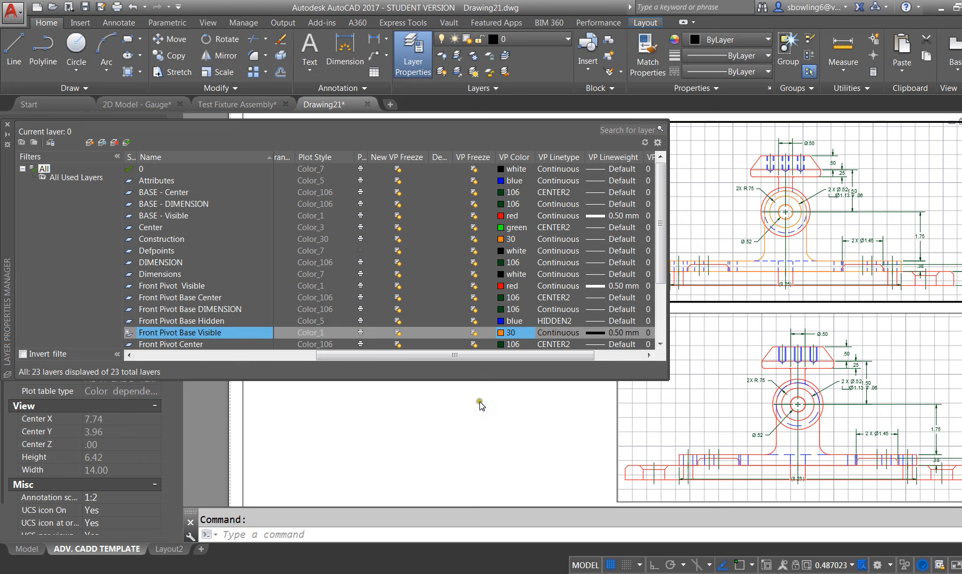
Compare the Front Pivot Base block in the upper viewport with the pivot's left vertical line in the lower viewport for layer color.
click(806, 238)
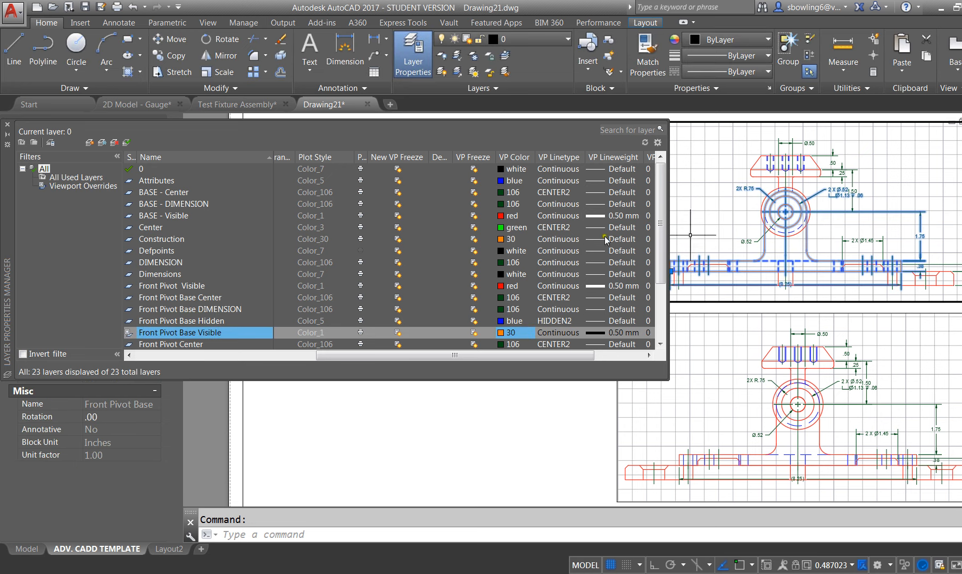
key(Escape)
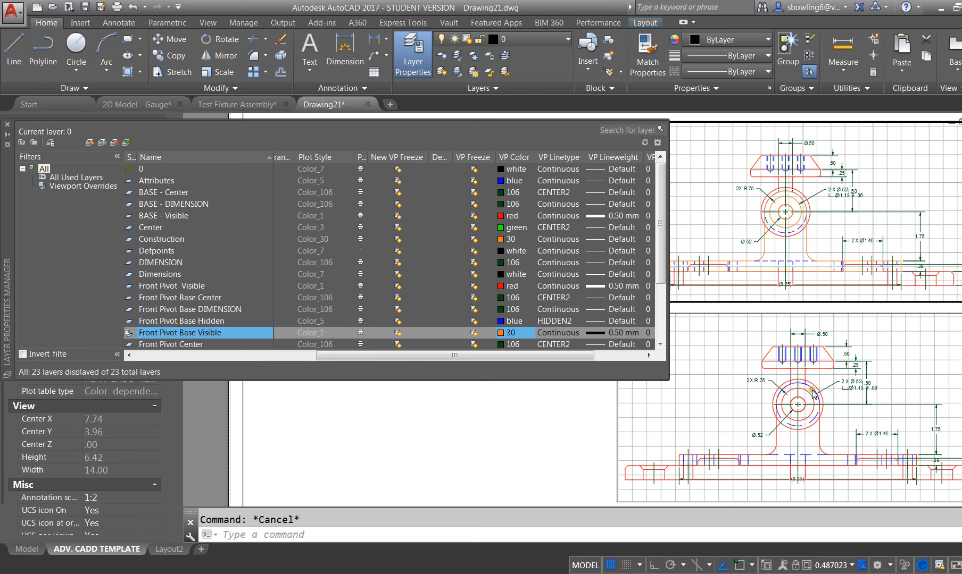
double_click(782, 438)
click(775, 435)
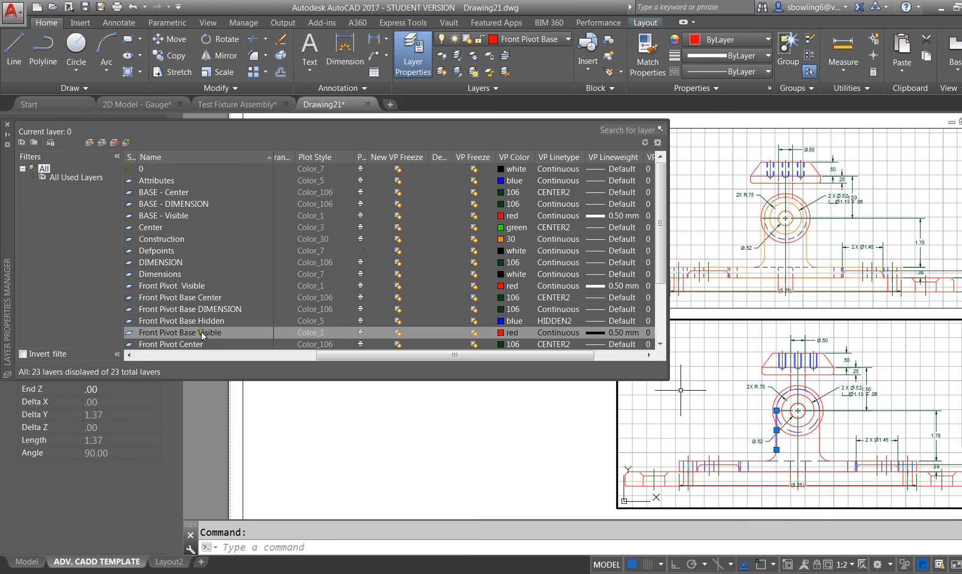
click(712, 238)
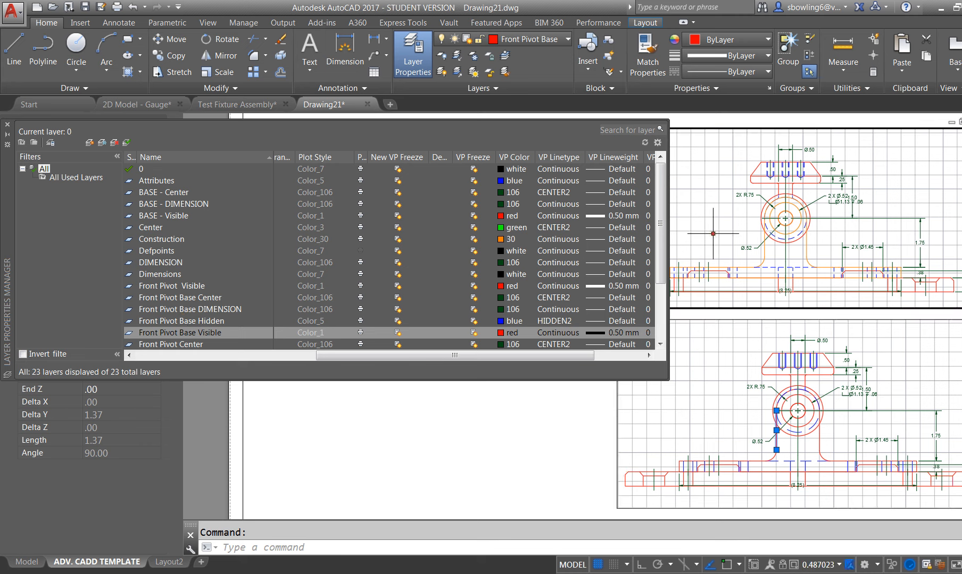
Activate the upper viewport for layer overrides and clear any pending selection.
click(712, 237)
key(Escape)
click(716, 215)
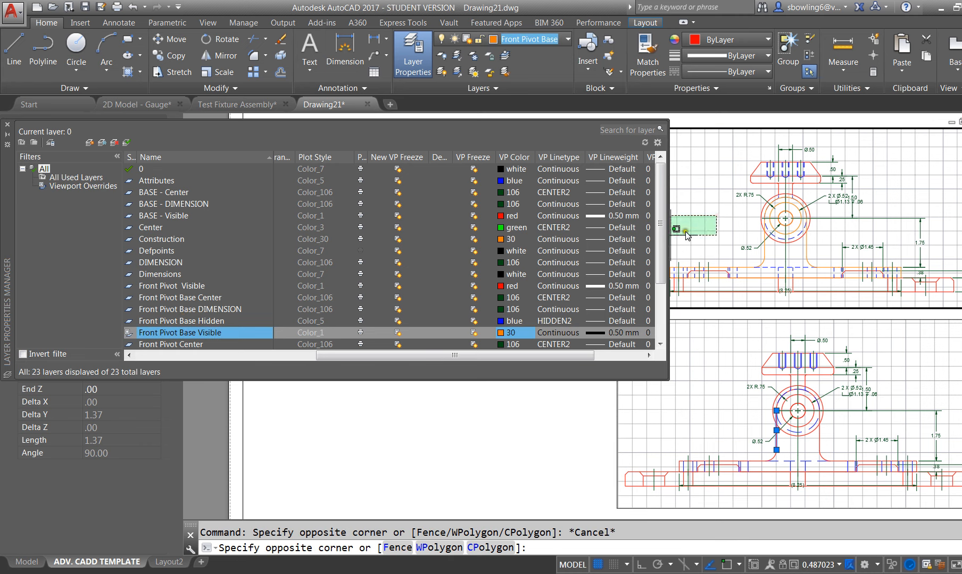
click(182, 334)
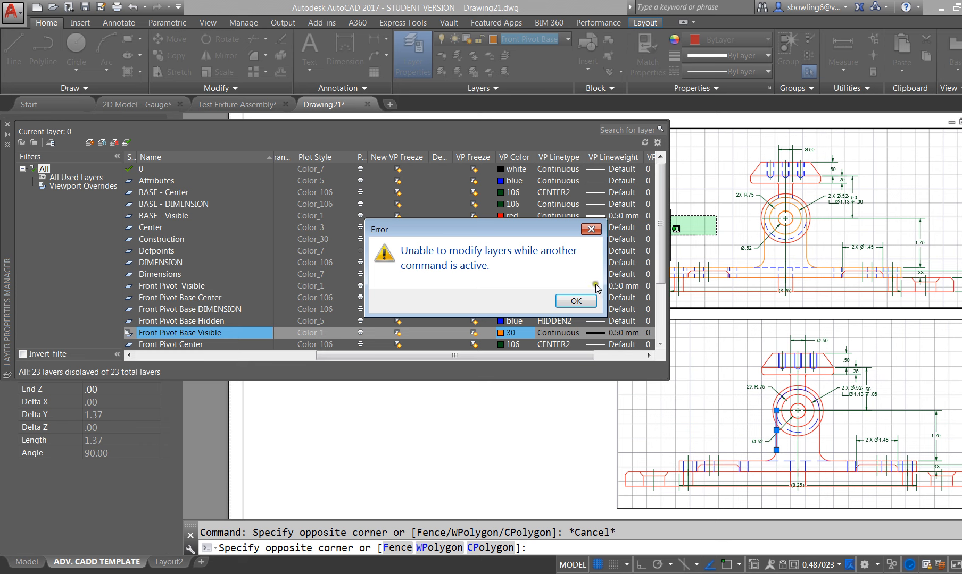
click(582, 300)
key(Escape)
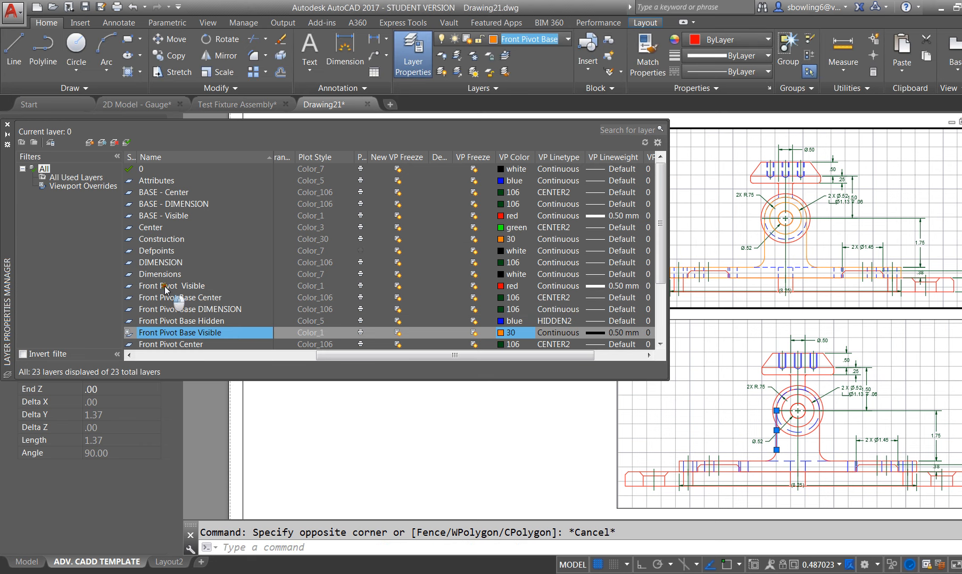
Override the VP Color of the five layers from Front Pivot Visible through Front Pivot Base Visible with color 253 in the upper viewport.
shift+click(165, 287)
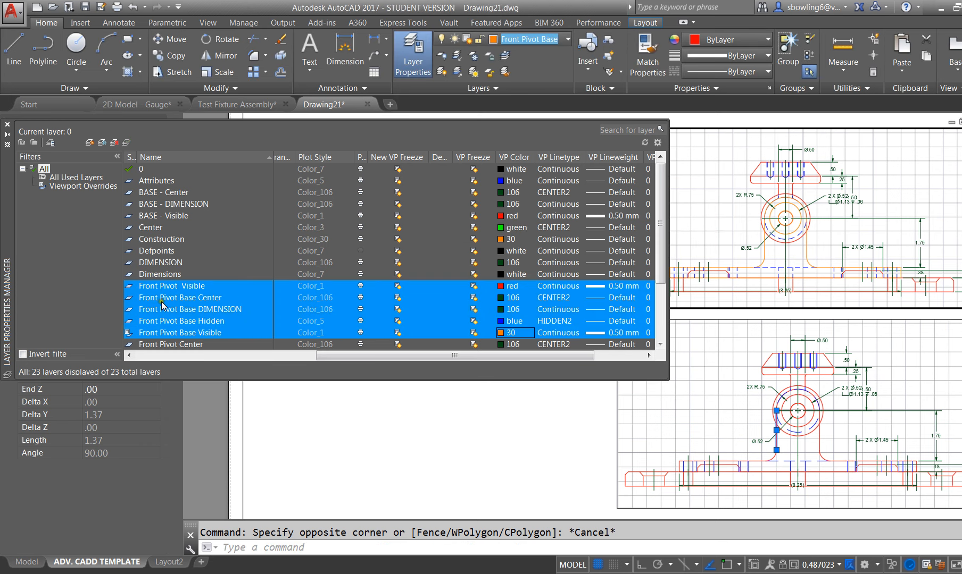
click(502, 315)
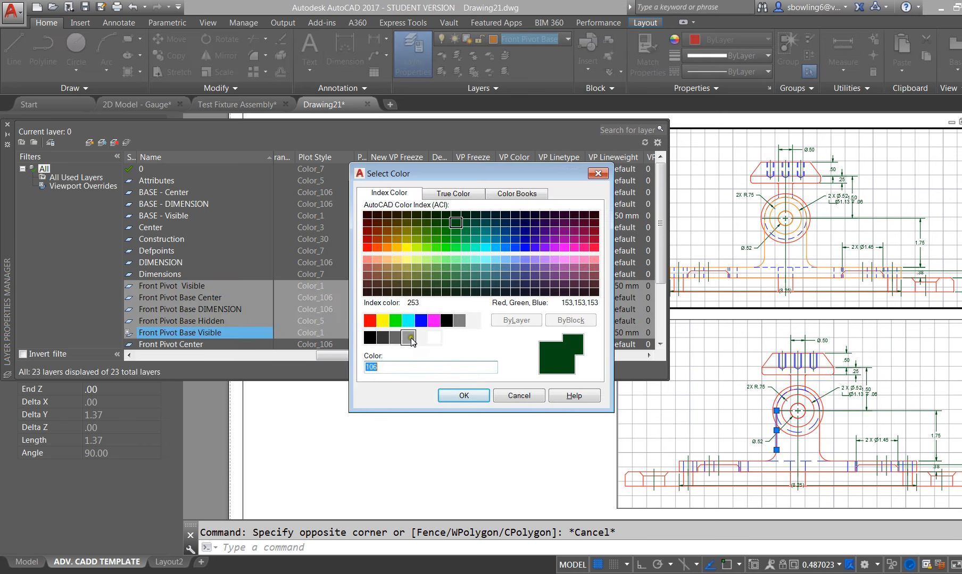
click(410, 338)
click(464, 396)
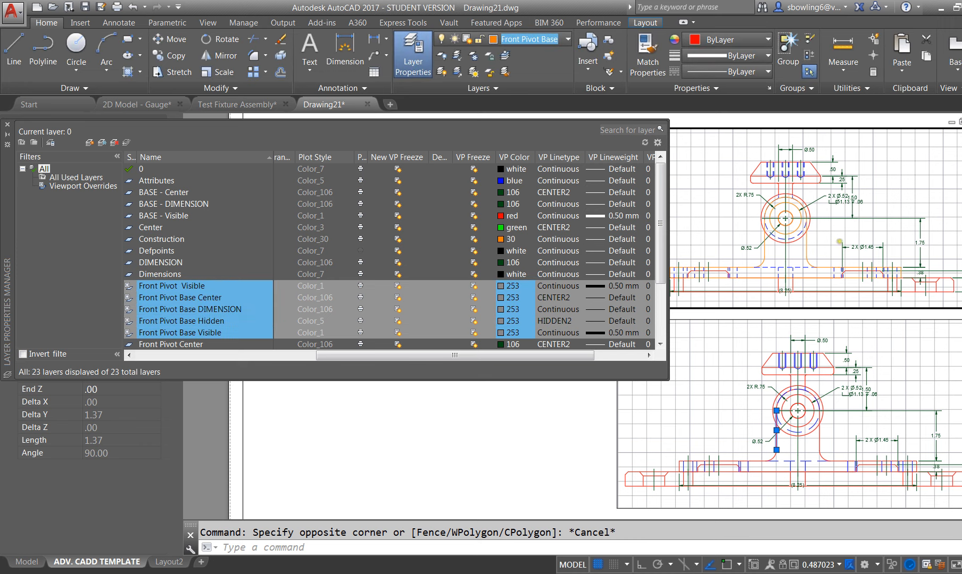
key(Escape)
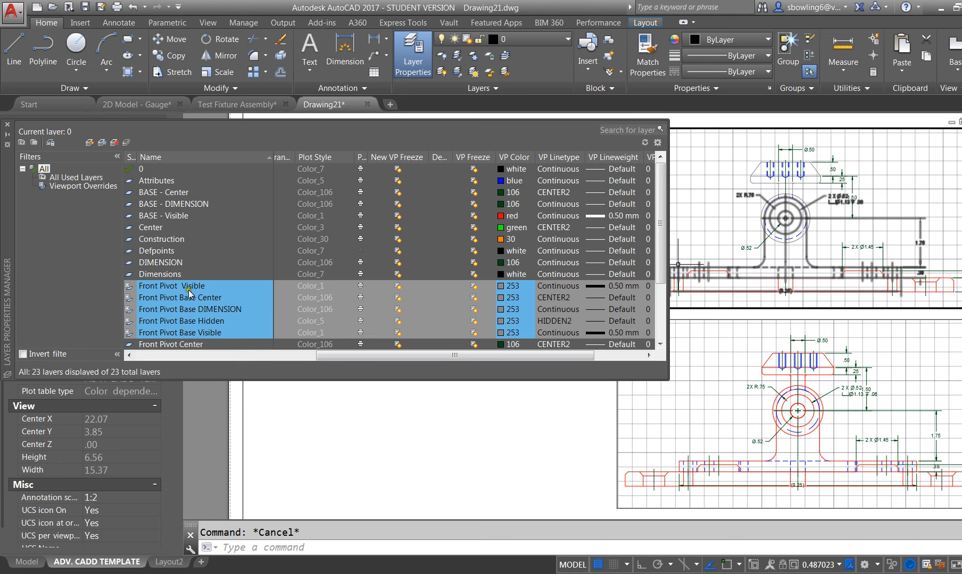
Set the VP Color of the Front Pivot Visible layer to red in the upper viewport.
click(551, 286)
click(503, 286)
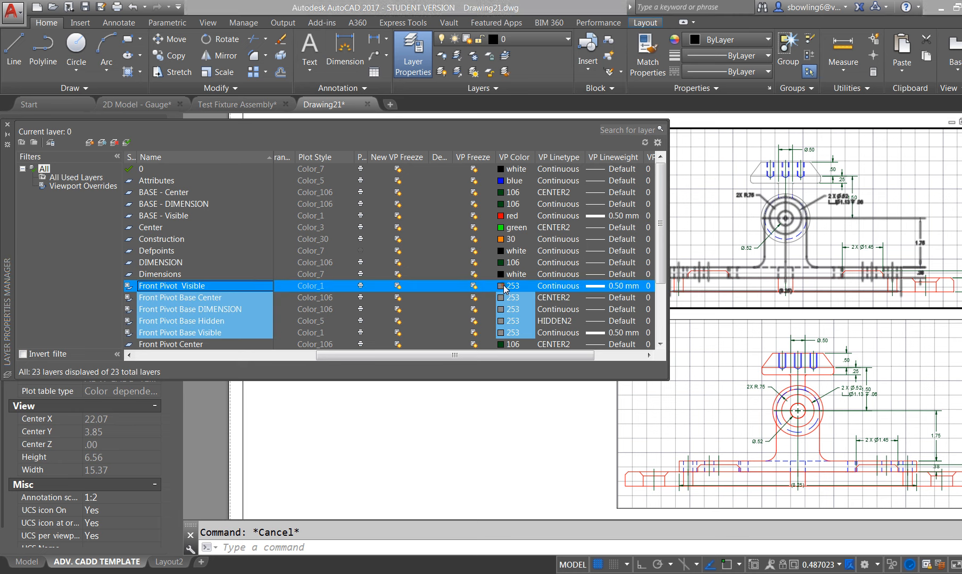
click(369, 320)
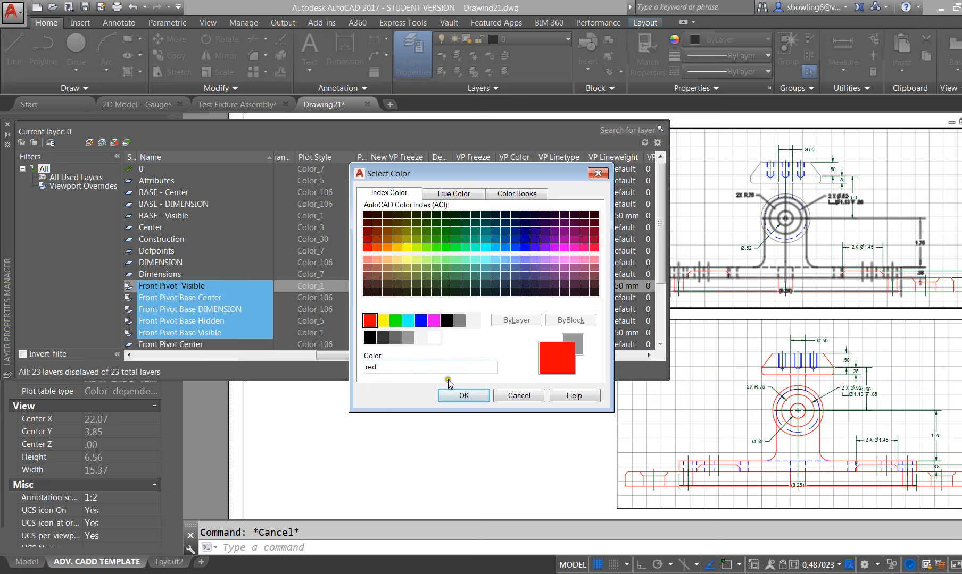
click(479, 396)
key(Escape)
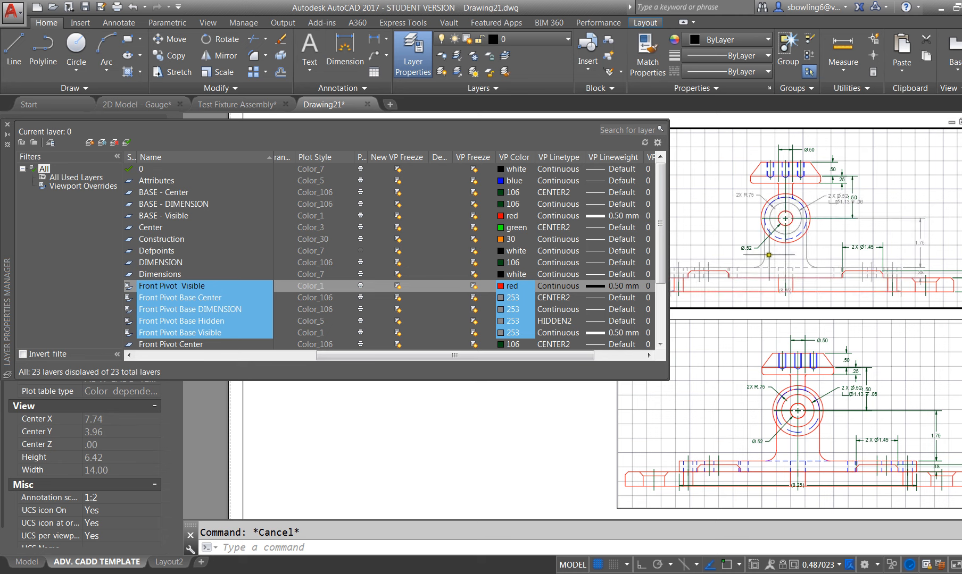
Activate the lower viewport and select the pivot's topmost horizontal line to identify its layer.
click(735, 402)
click(728, 392)
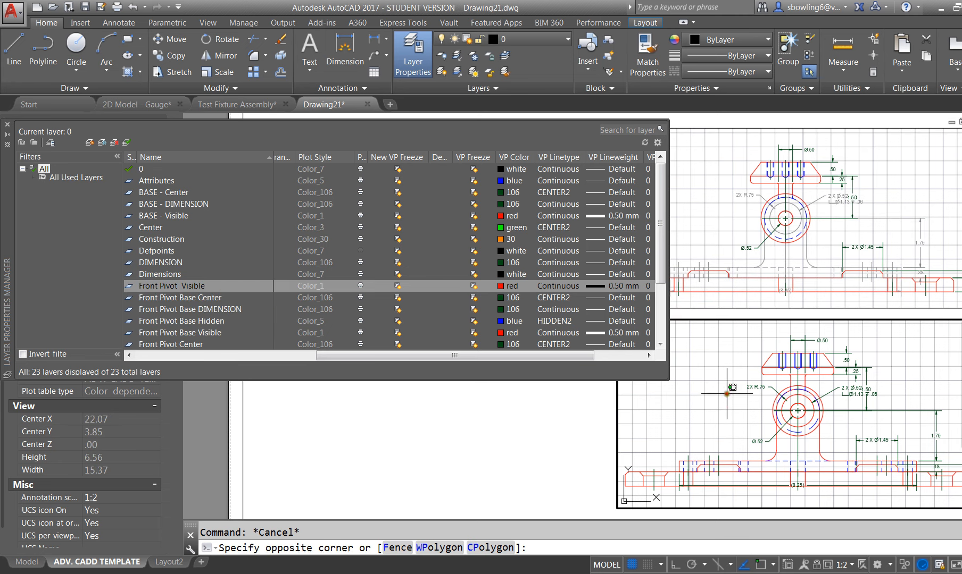
click(724, 371)
key(Escape)
click(778, 353)
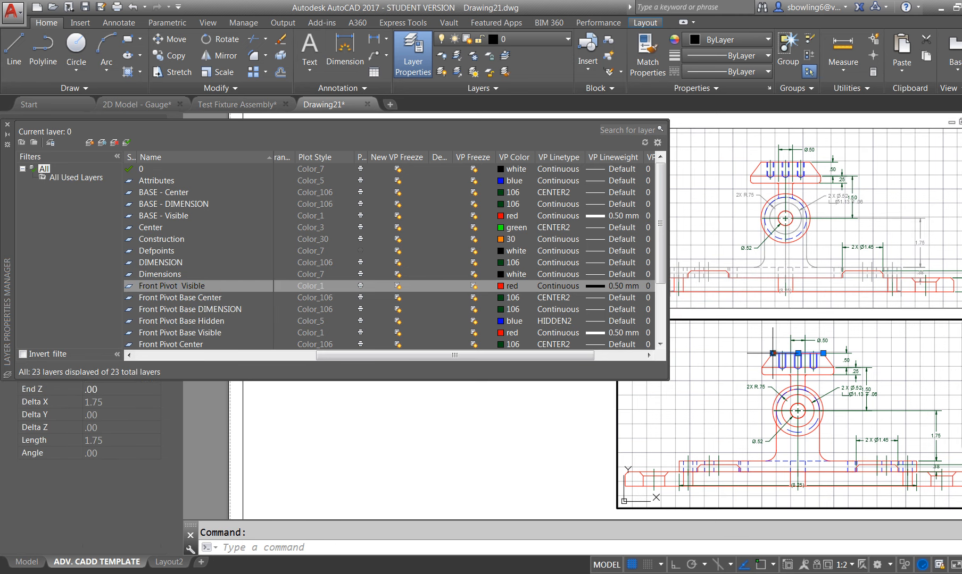
mouse_move(772, 353)
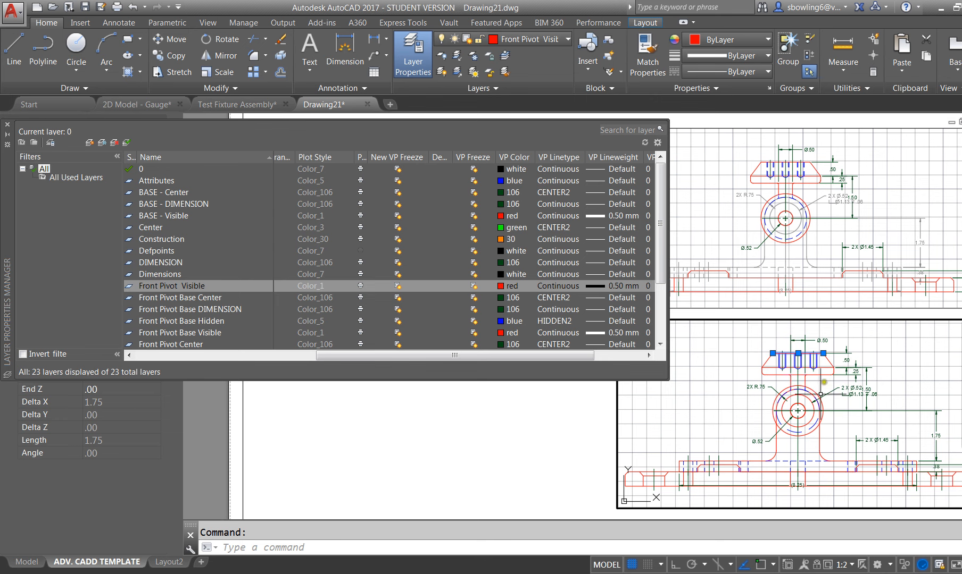
Override the VP Color of the Front Pivot Visible, Center, DIMENSION and Hidden layers with color 253 in the lower viewport.
click(176, 300)
double_click(184, 287)
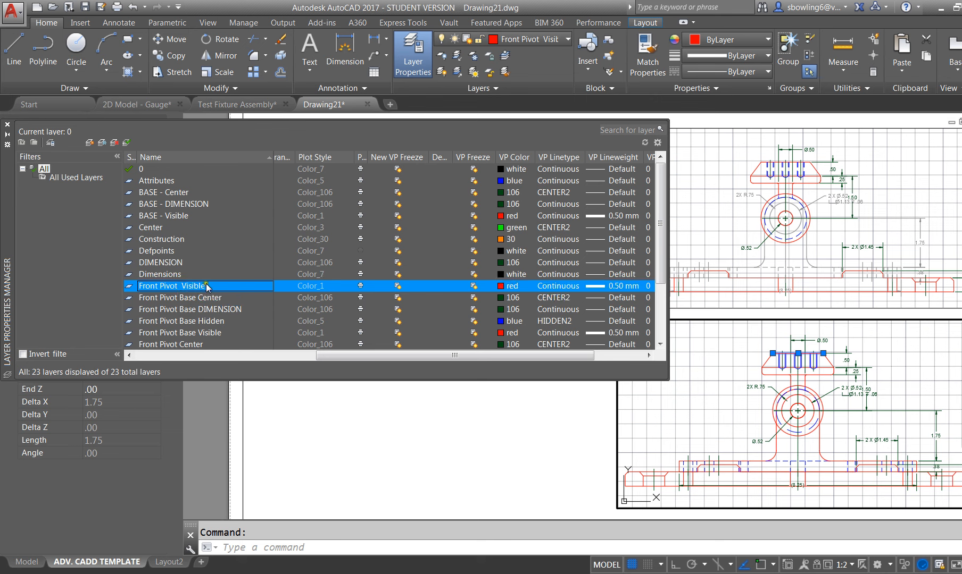
scroll(212, 284, down, 2)
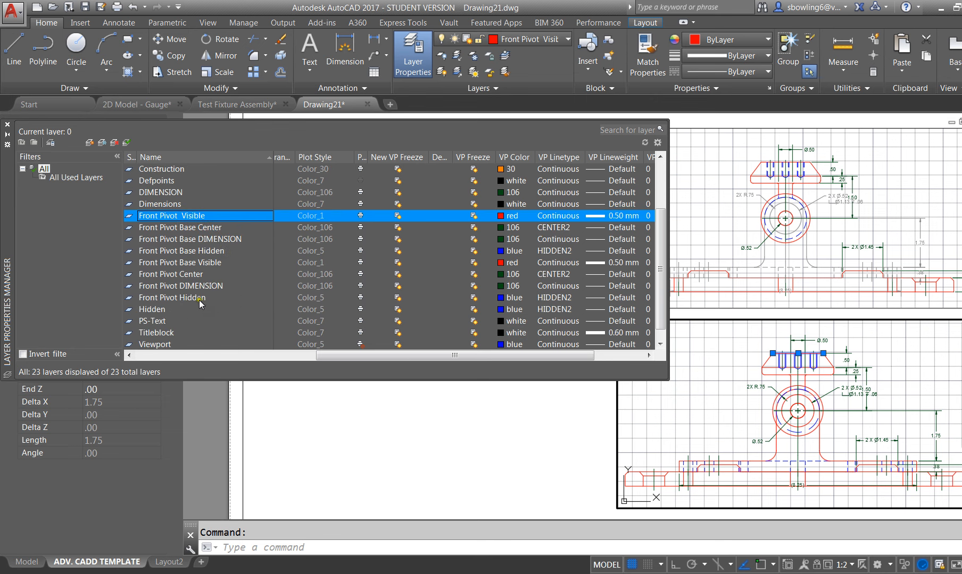
click(196, 302)
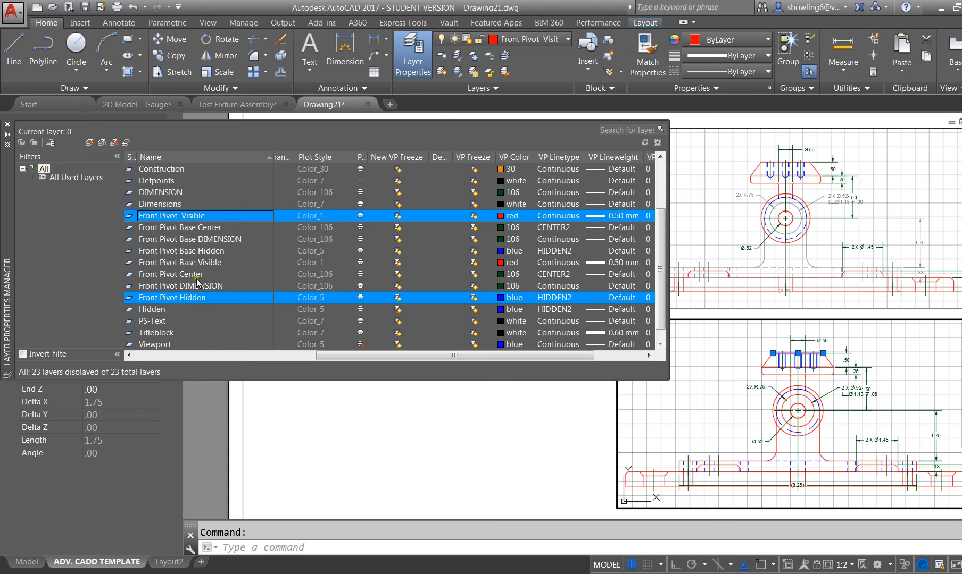
shift+click(196, 279)
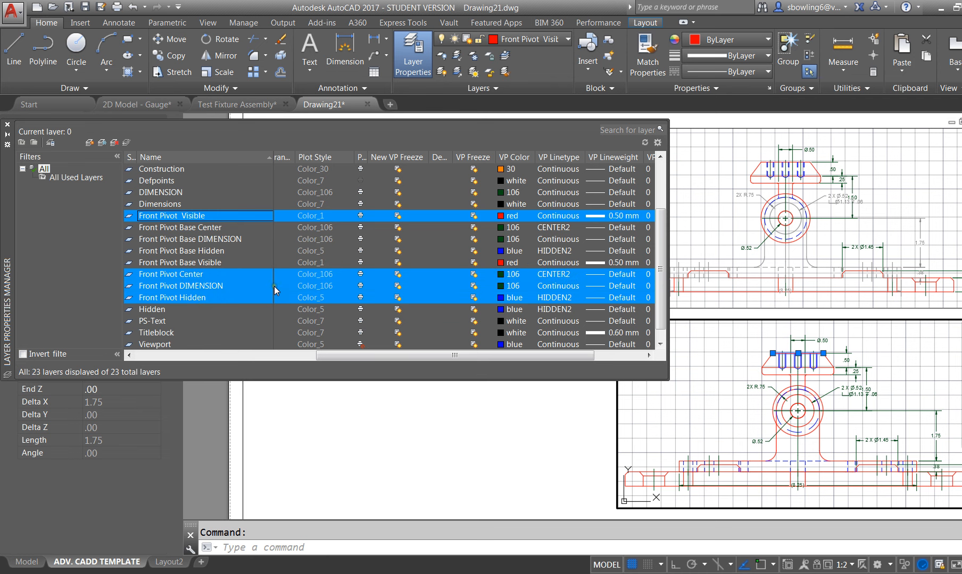
click(500, 276)
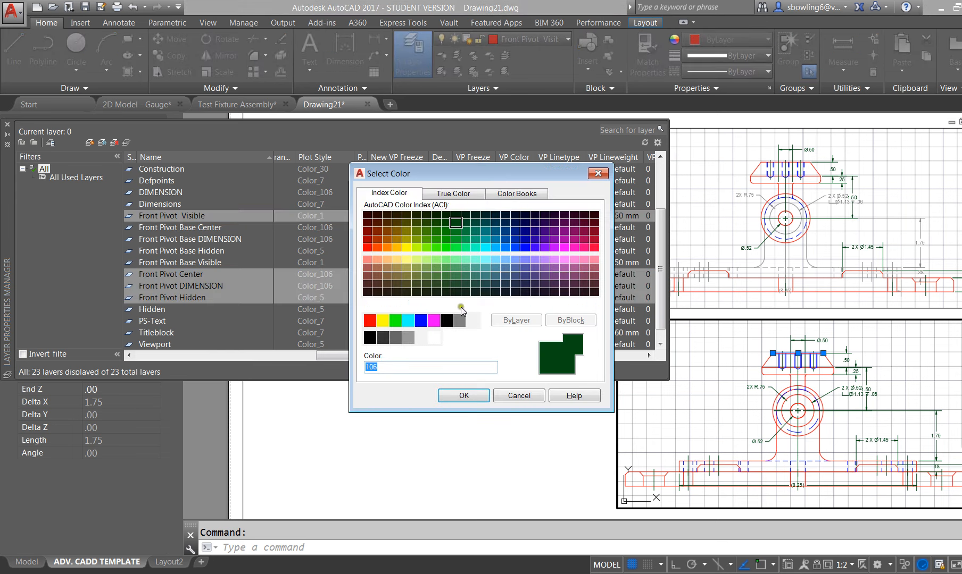
click(422, 337)
click(408, 337)
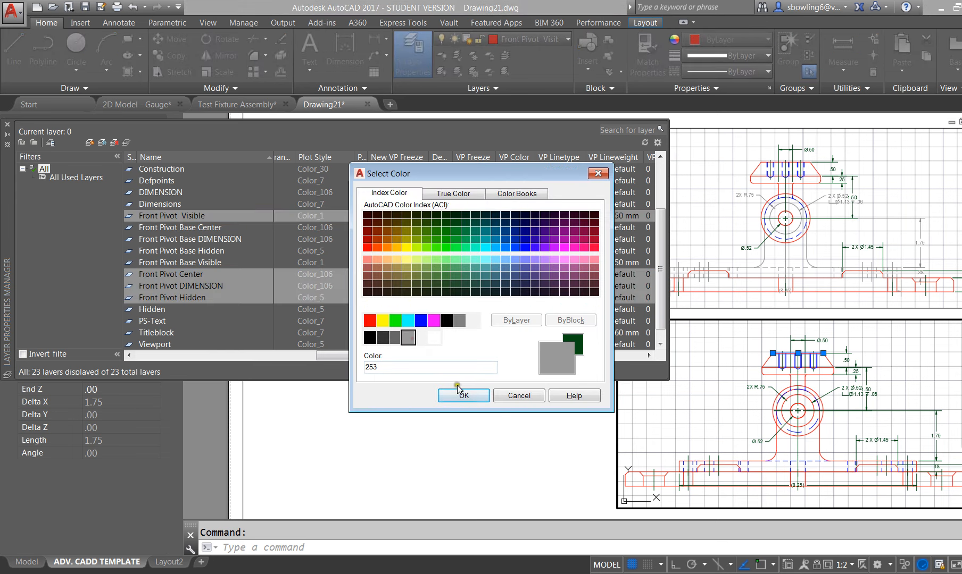
click(460, 396)
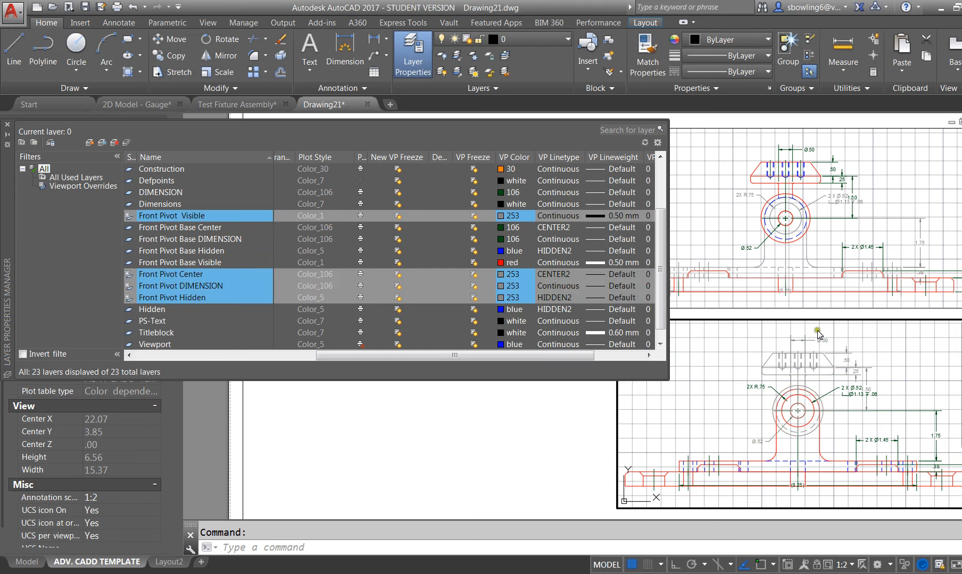
key(Escape)
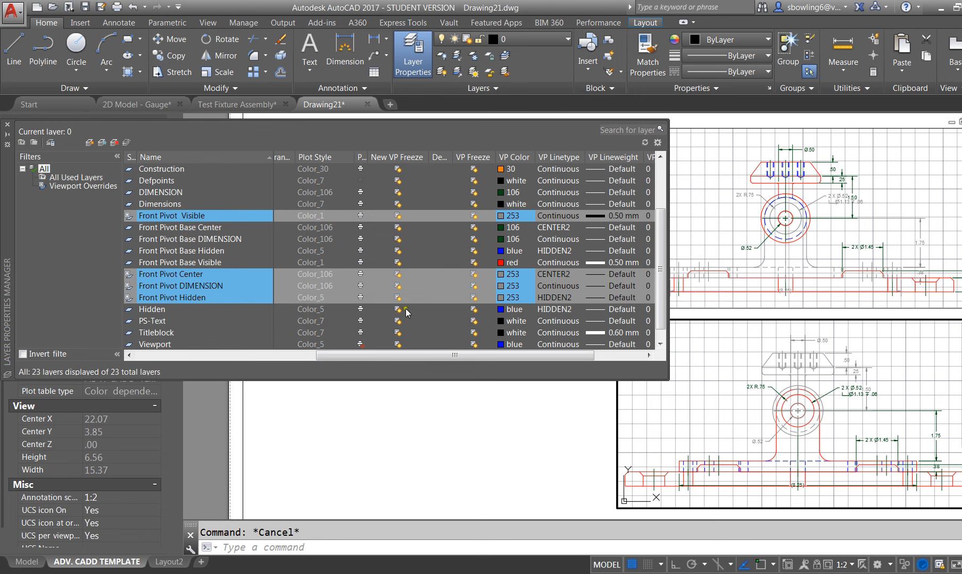
Return to paper space and close the Layer Properties Manager to show the whole sheet.
double_click(595, 434)
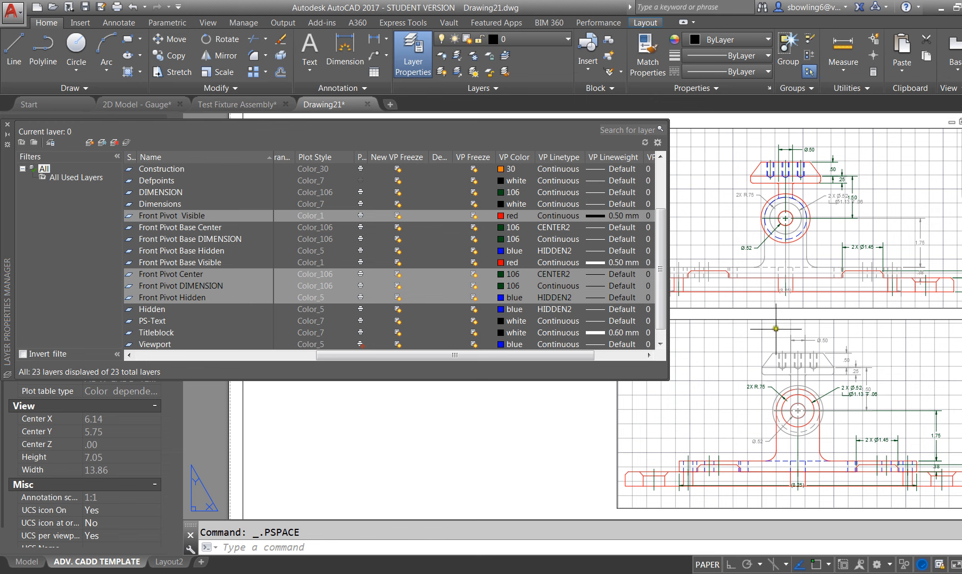
click(6, 125)
scroll(385, 290, down, 2)
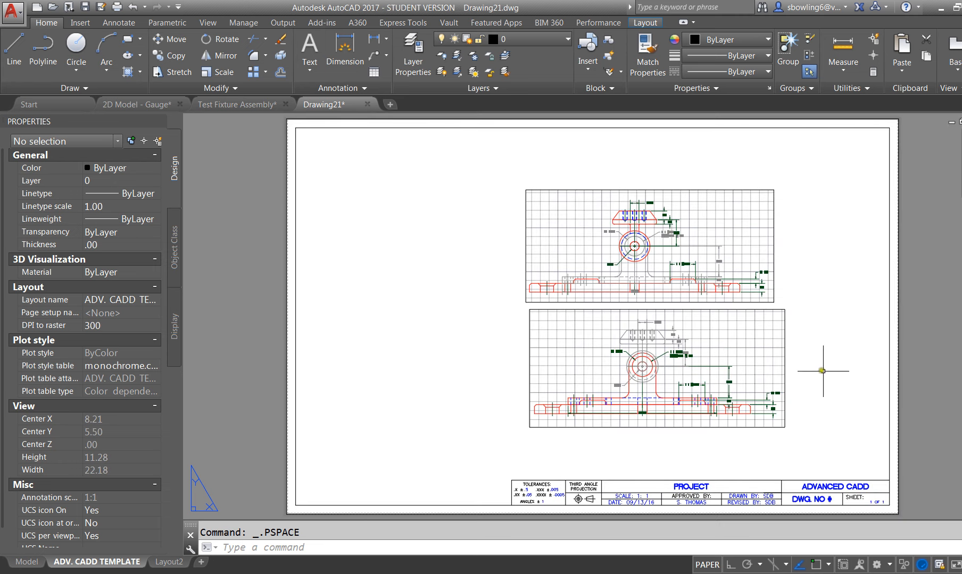
scroll(819, 367, up, 2)
click(605, 273)
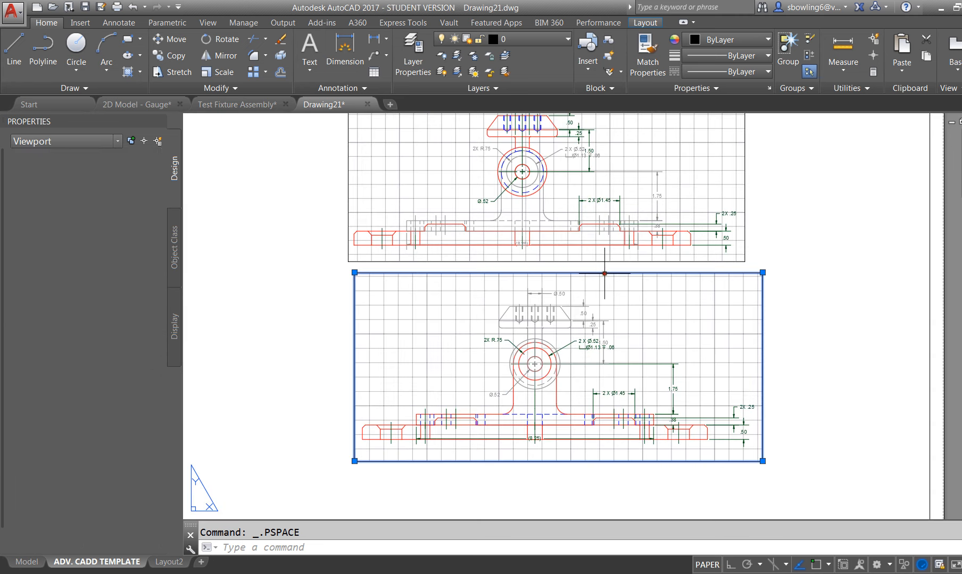
click(763, 272)
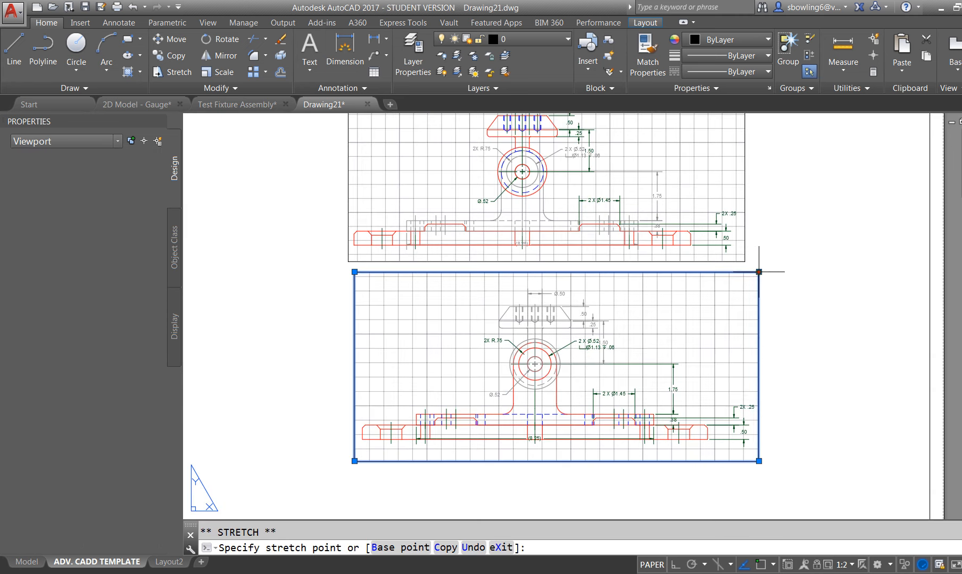
key(Escape)
scroll(572, 235, down, 2)
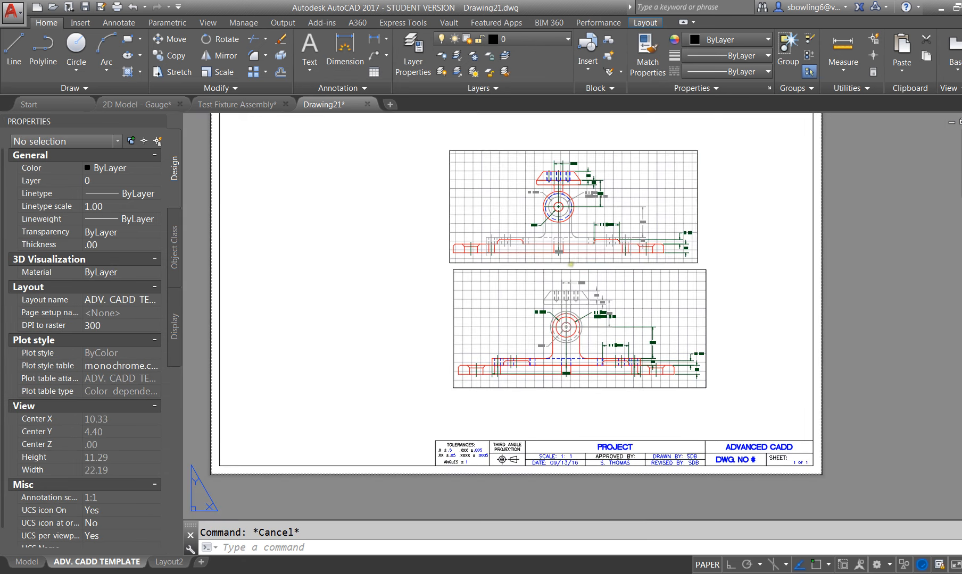
Copy the upper viewport to the upper left area of the sheet.
click(577, 262)
text(co)
key(Return)
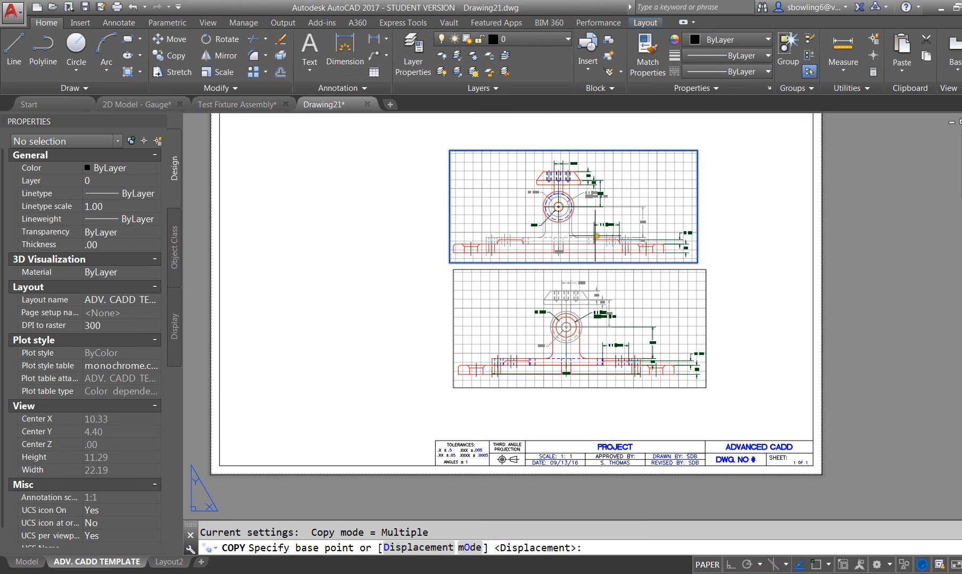
click(598, 234)
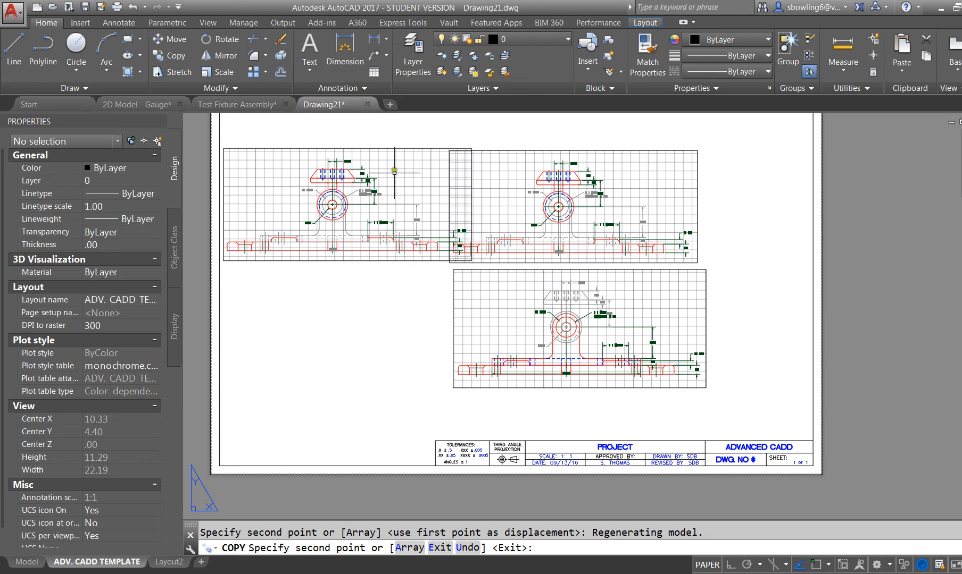
key(Escape)
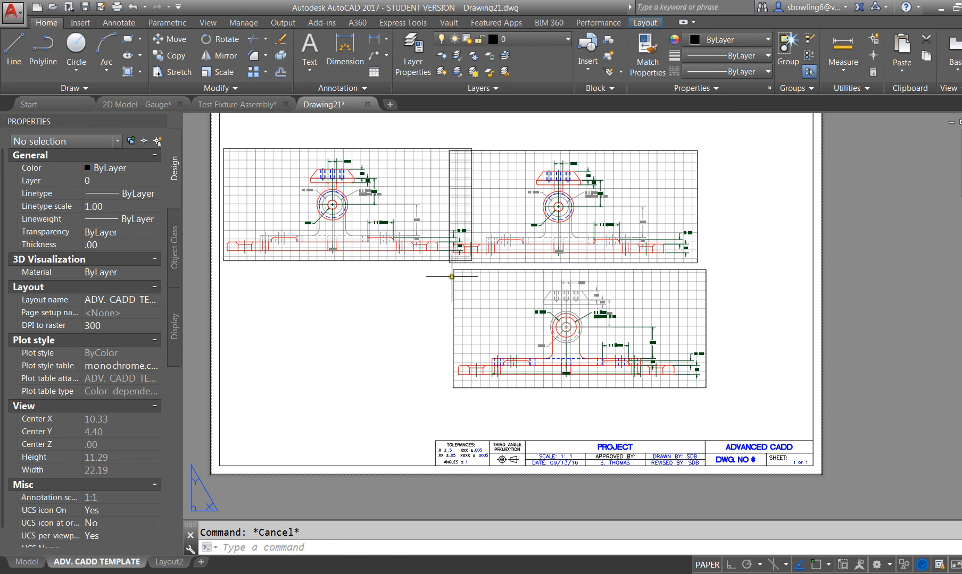
Move the lower viewport down and right into the sheet's lower right corner, just above the title block.
click(453, 277)
text(m)
key(Return)
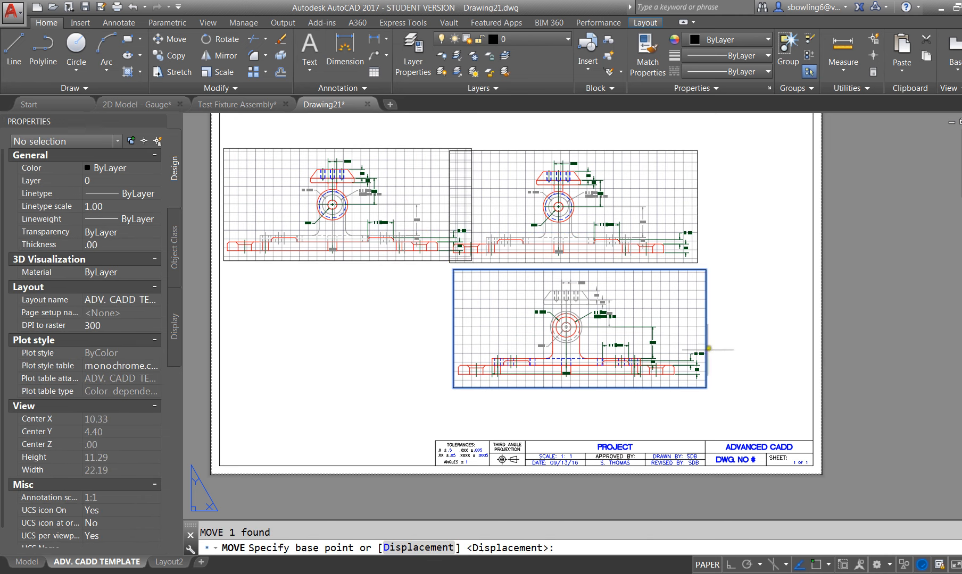
click(725, 343)
click(821, 388)
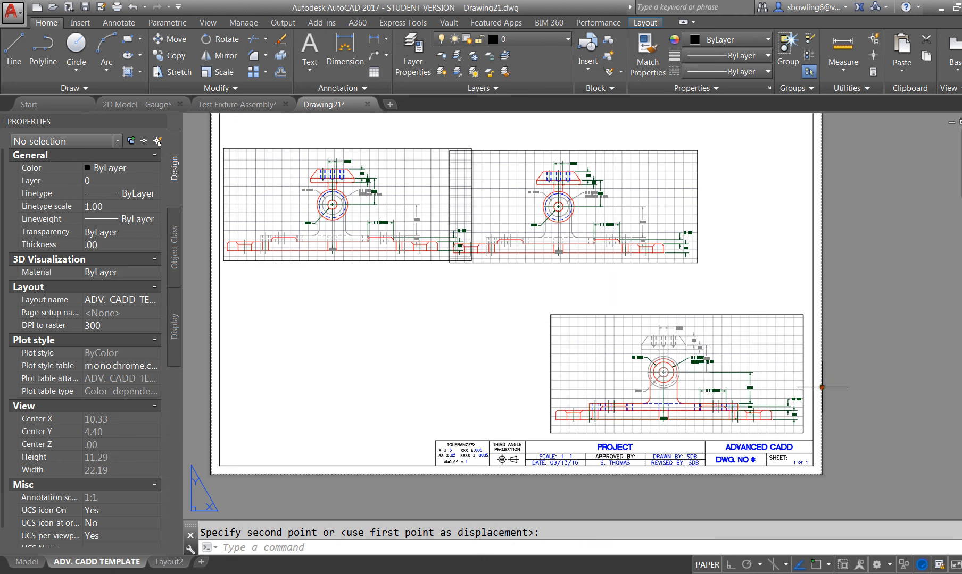
Move the original upper viewport down and right so it sits just above the lower viewport.
click(685, 262)
text(m)
key(Return)
click(721, 229)
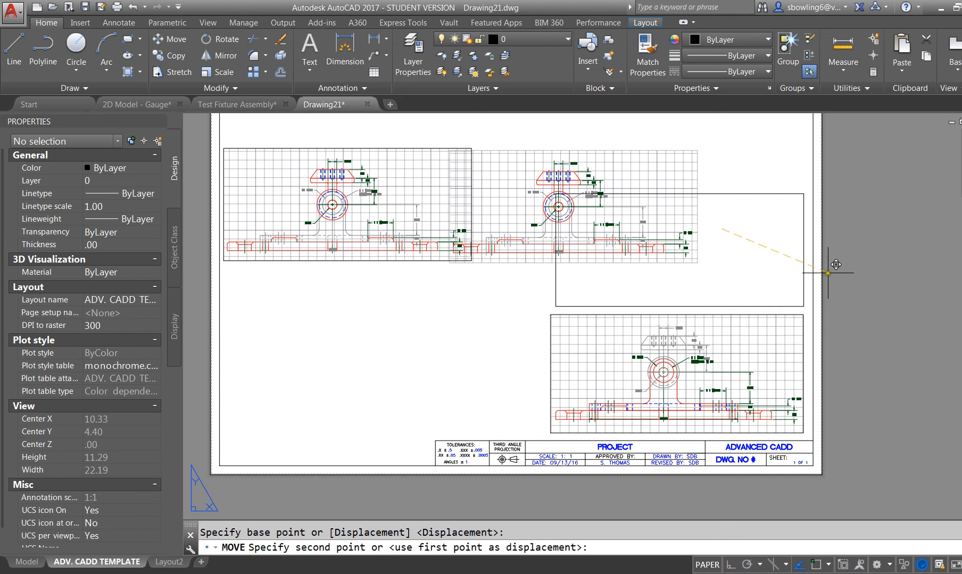
click(828, 273)
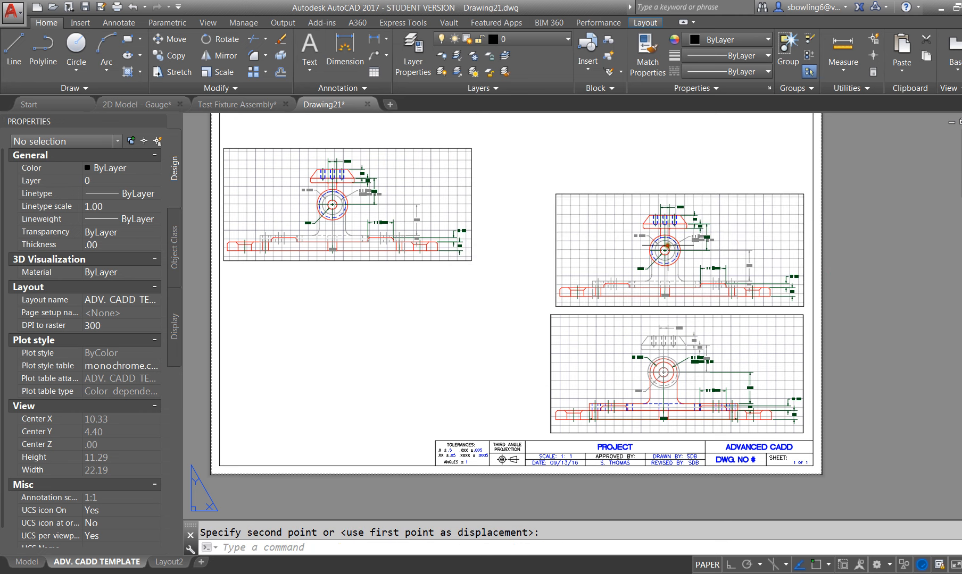
Activate the copied viewport in the sheet's upper left area.
double_click(674, 240)
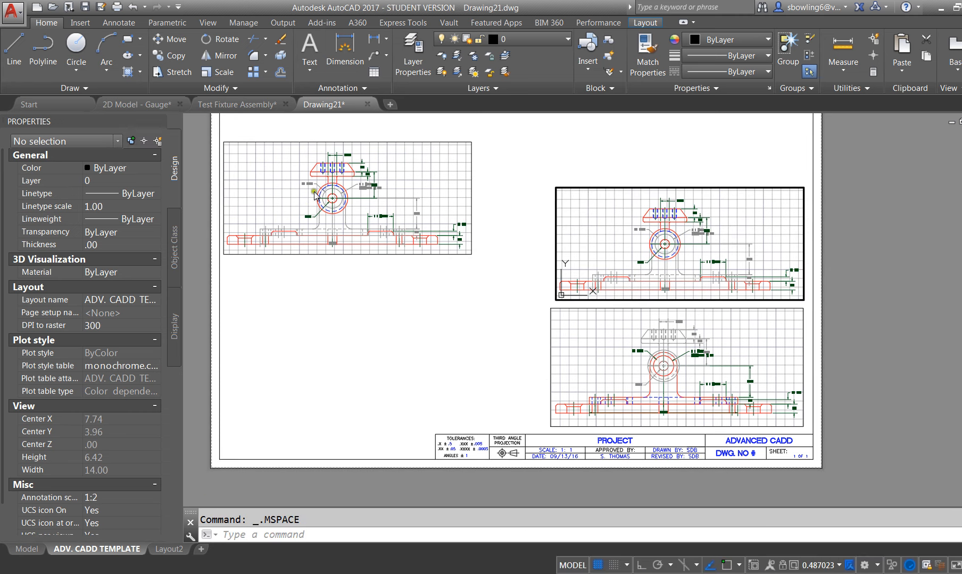
key(Escape)
click(387, 162)
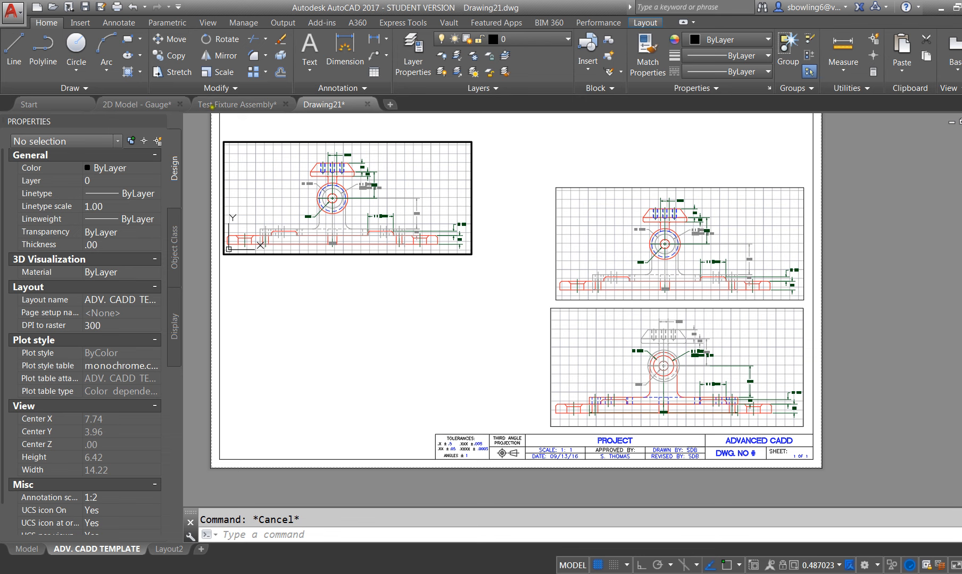
Open the layer properties for the active viewport in the sheet's upper left area.
text(1)
key(Return)
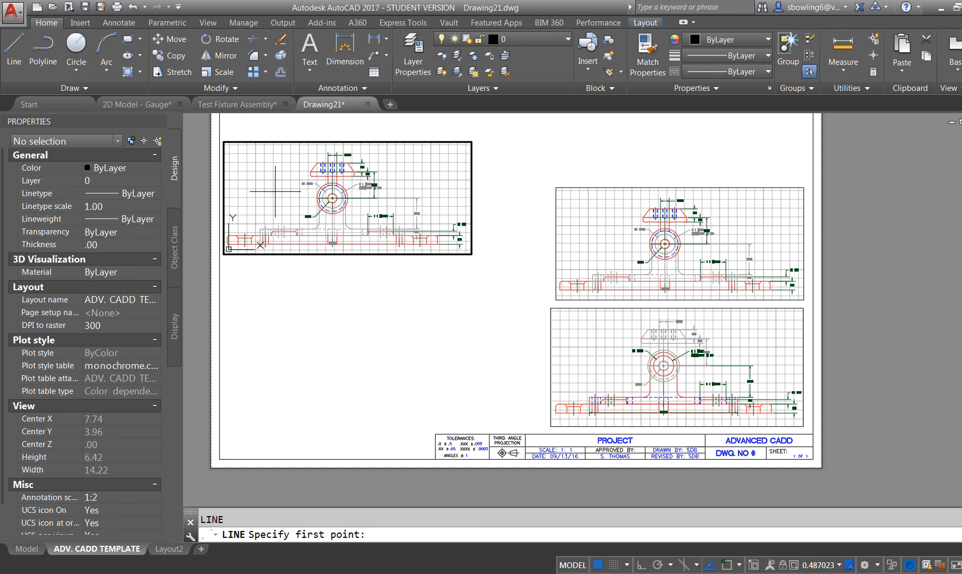
key(Escape)
text(la)
key(Return)
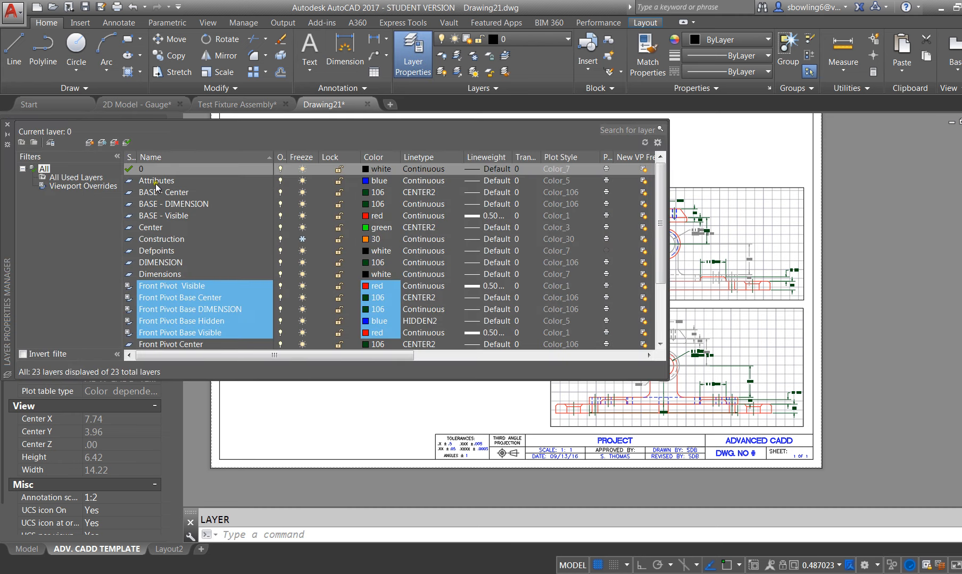
Try to set the global color of all layers to white.
scroll(159, 255, down, 3)
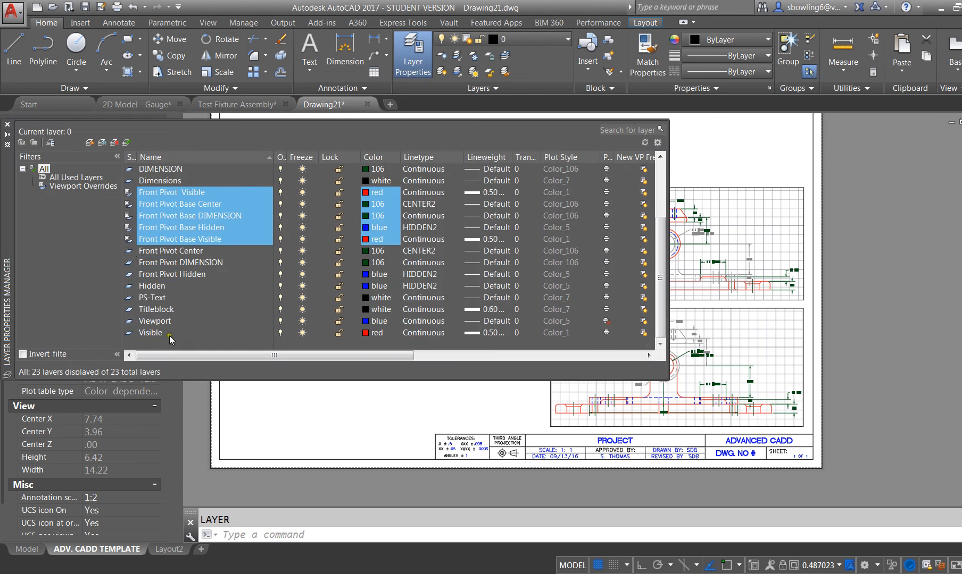
shift+click(162, 332)
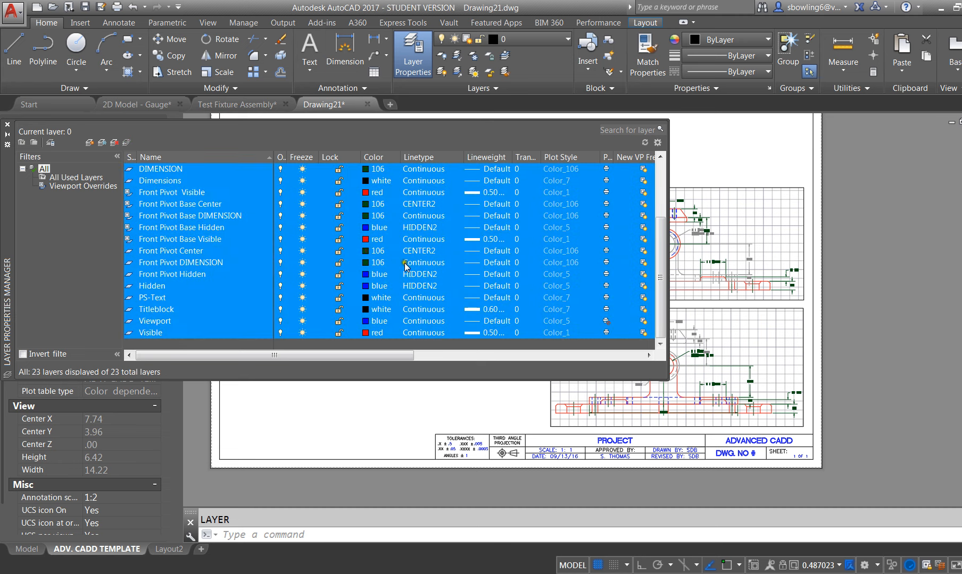
click(376, 264)
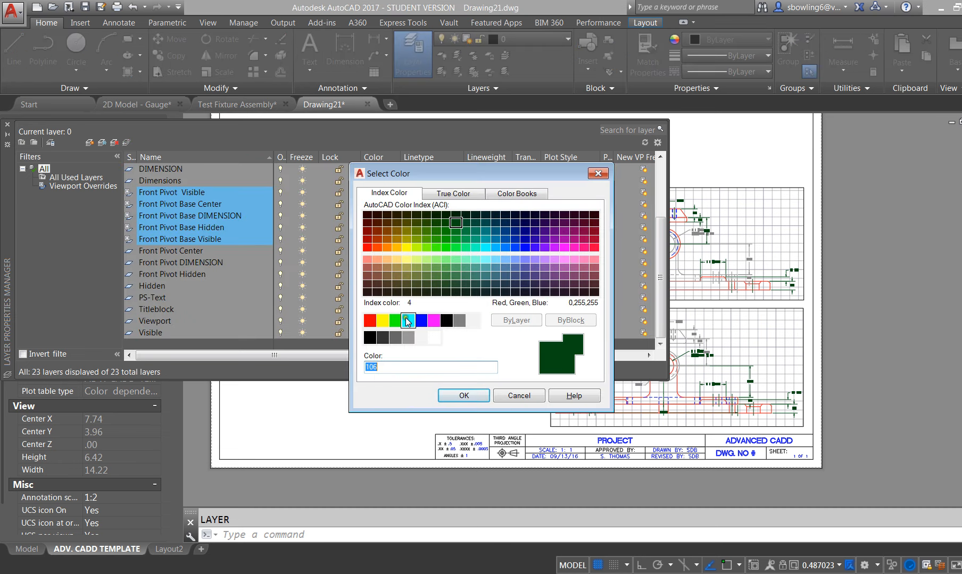
click(447, 320)
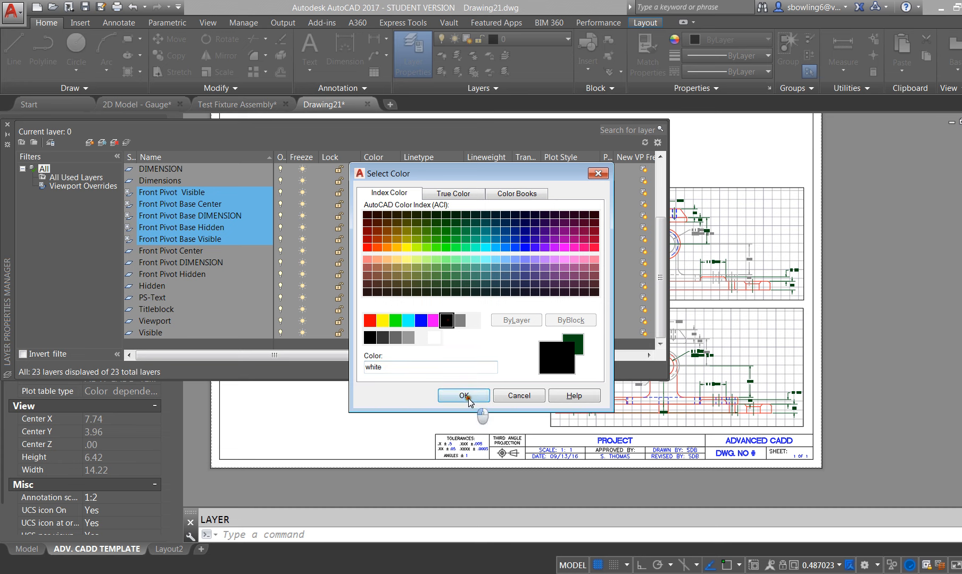
click(464, 397)
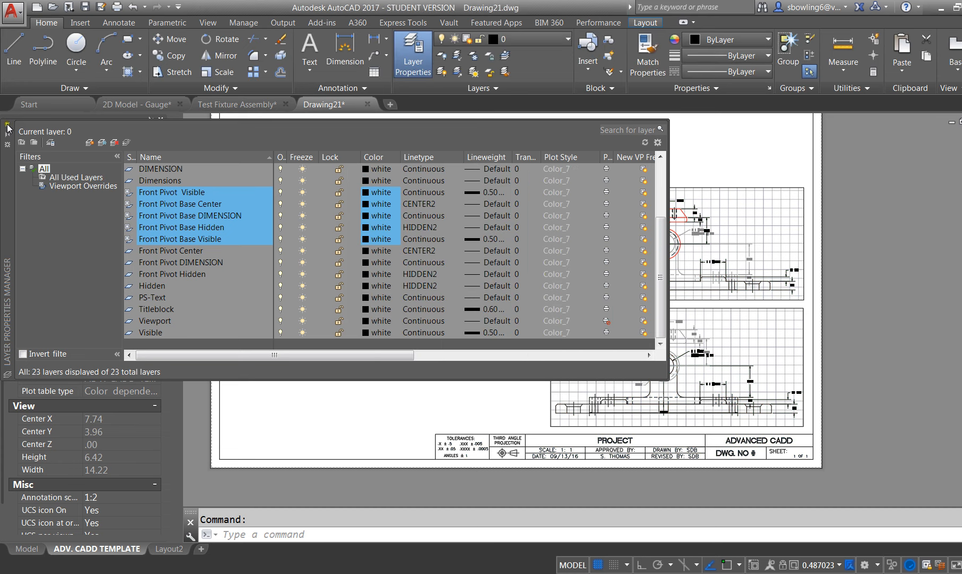
key(Escape)
click(133, 9)
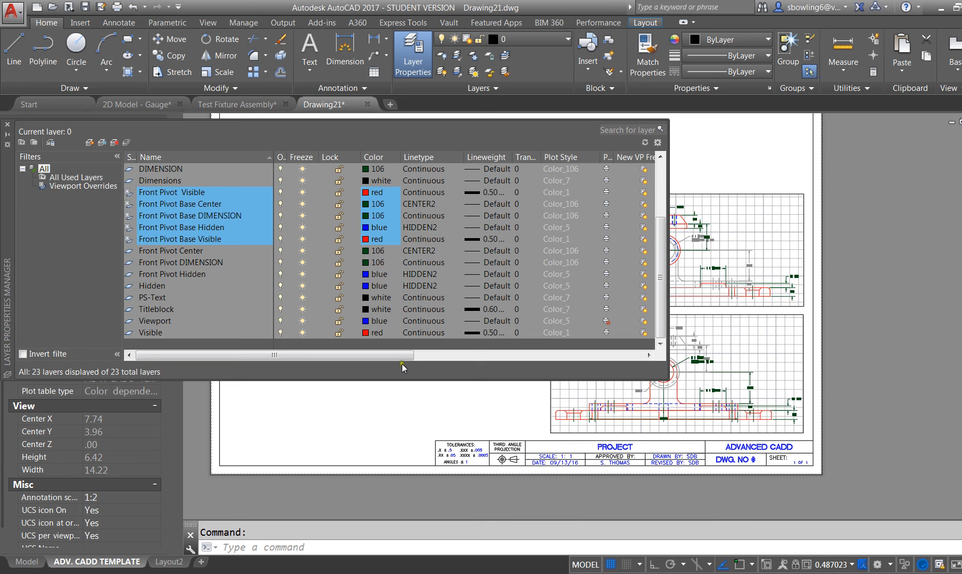
Override the viewport color of all layers to white in the active viewport and close the layer properties.
drag(401, 356, 547, 319)
click(518, 169)
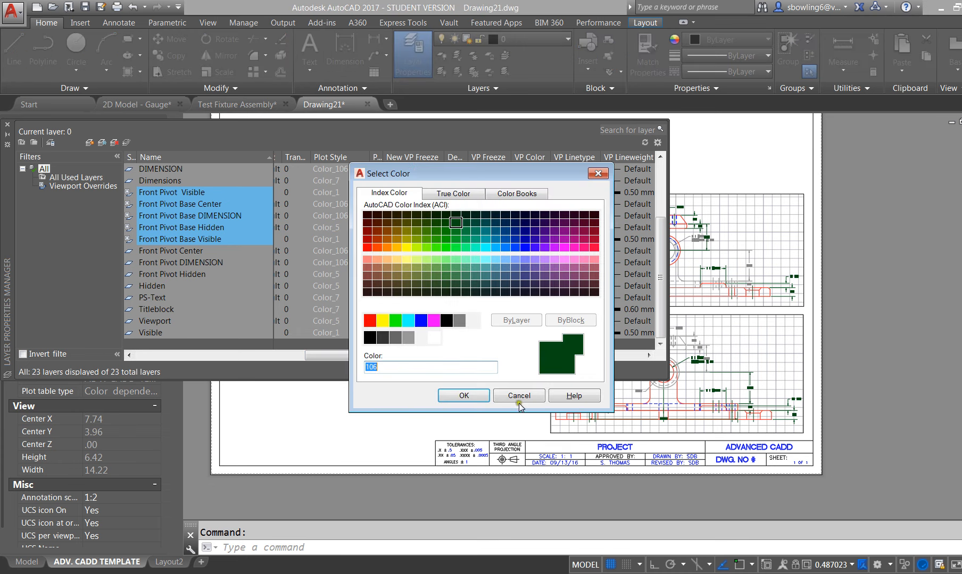
click(520, 400)
scroll(652, 254, up, 3)
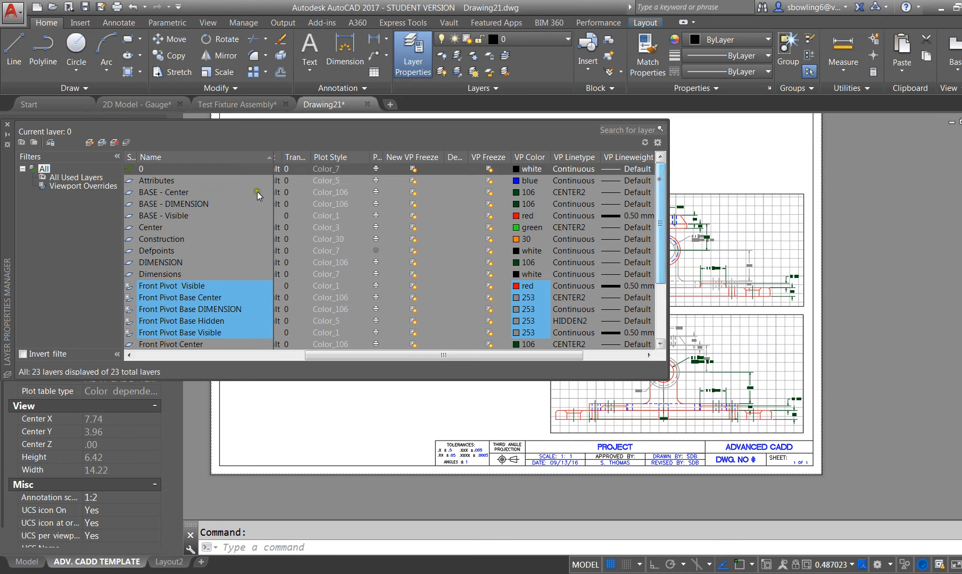
click(516, 275)
click(436, 321)
click(447, 322)
click(464, 395)
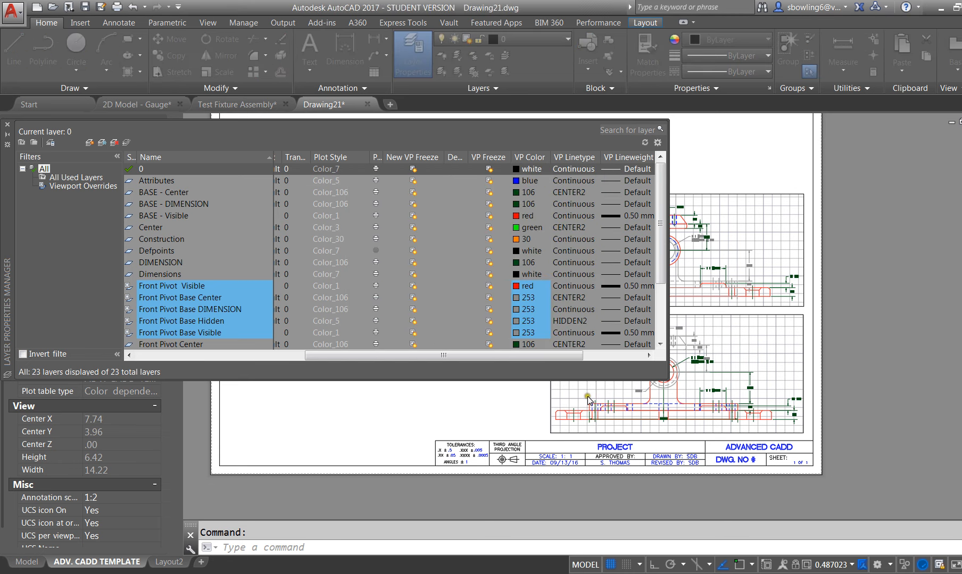
click(7, 124)
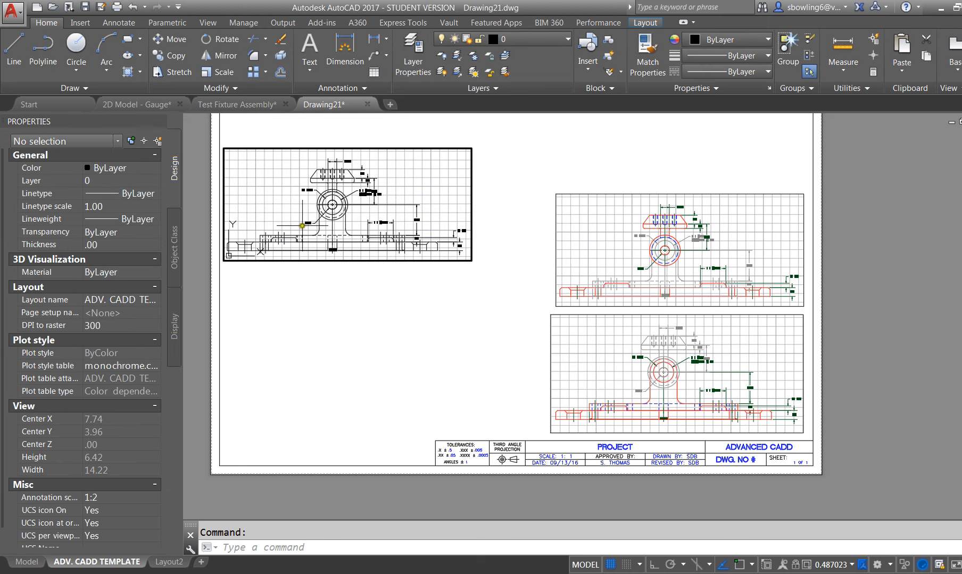
Return to paper space and move the all-black viewport slightly right within the sheet's upper left corner.
double_click(355, 296)
click(346, 261)
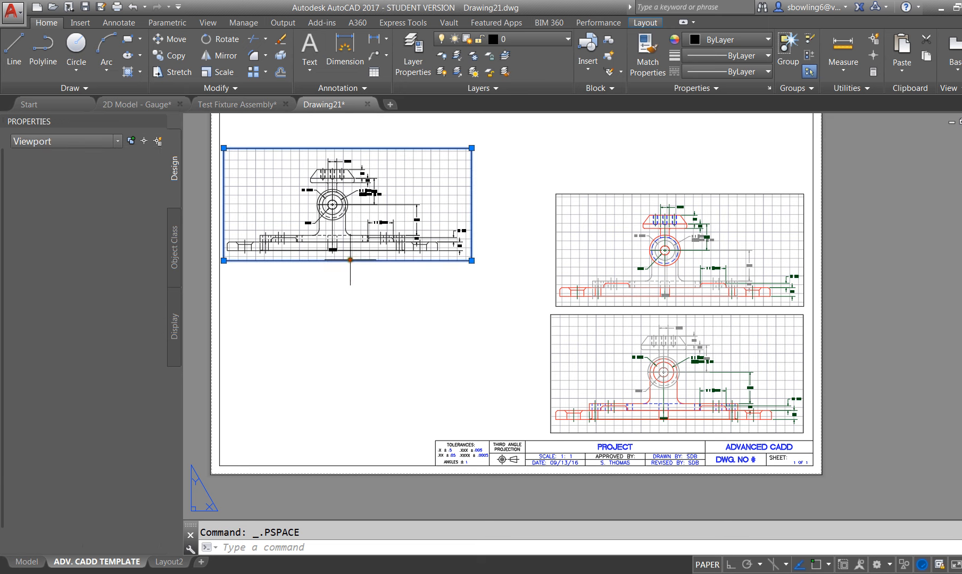
text(m)
key(Return)
click(322, 351)
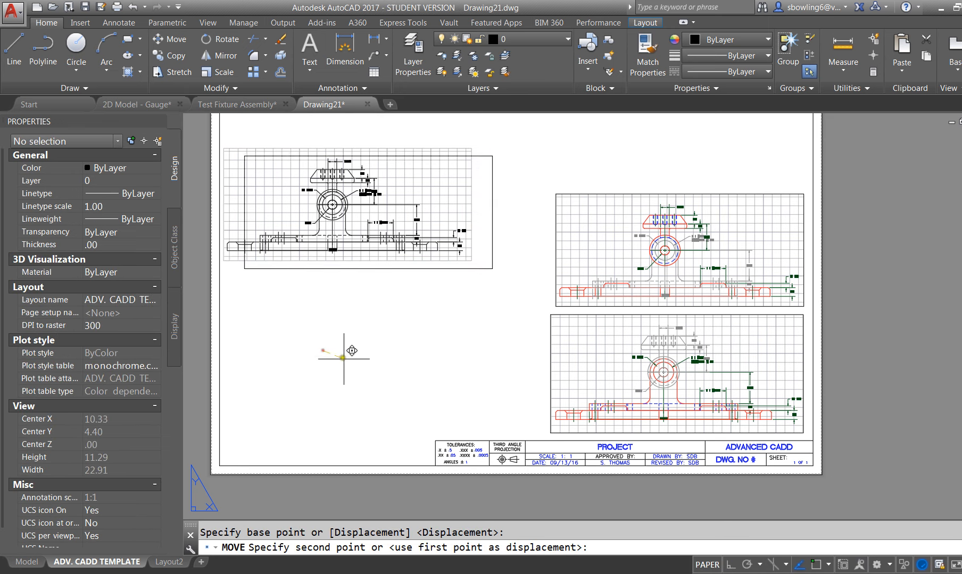
scroll(346, 326, down, 5)
scroll(343, 350, up, 8)
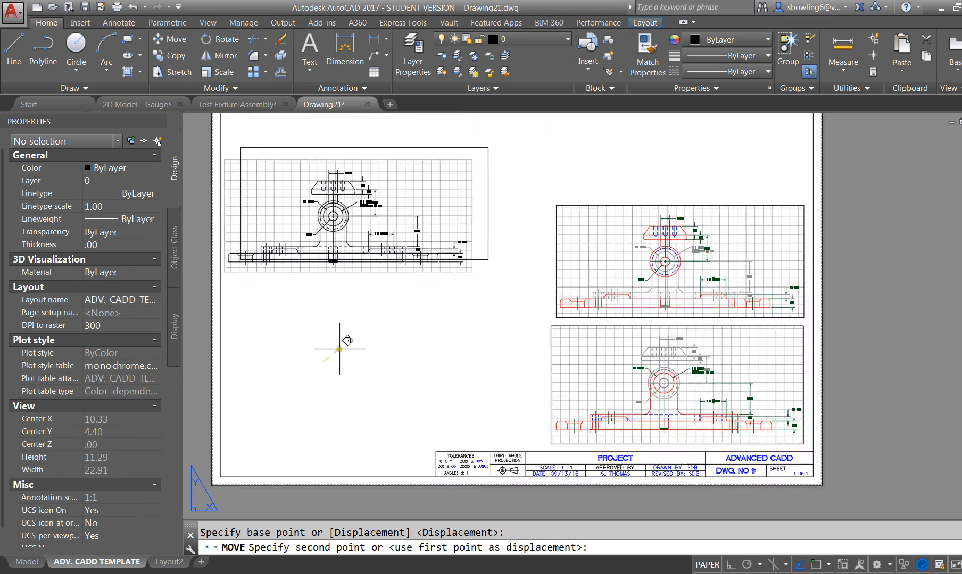
scroll(343, 361, down, 6)
click(338, 340)
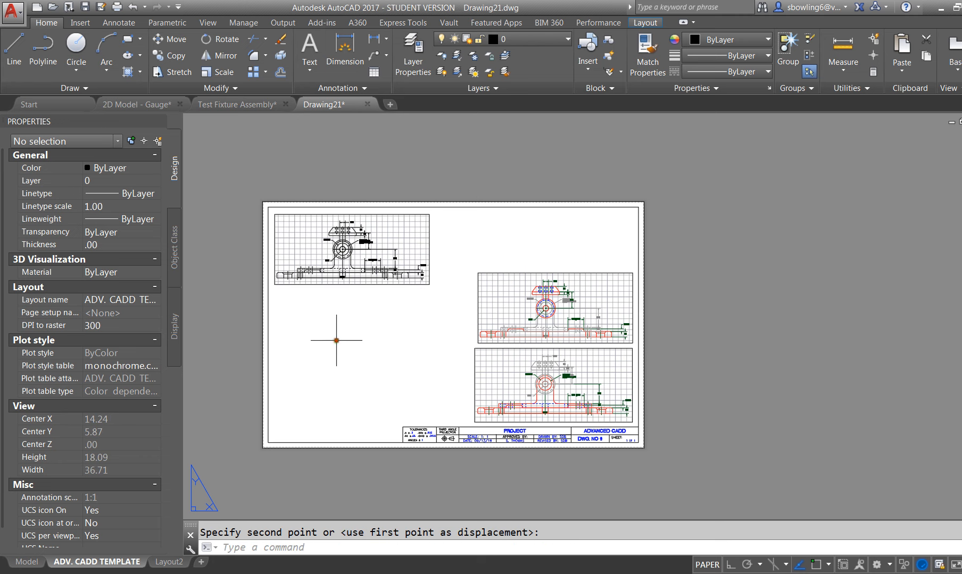
Move the upper of the two colored viewports to the sheet's lower left area, beside the lower right viewport.
scroll(493, 276, up, 2)
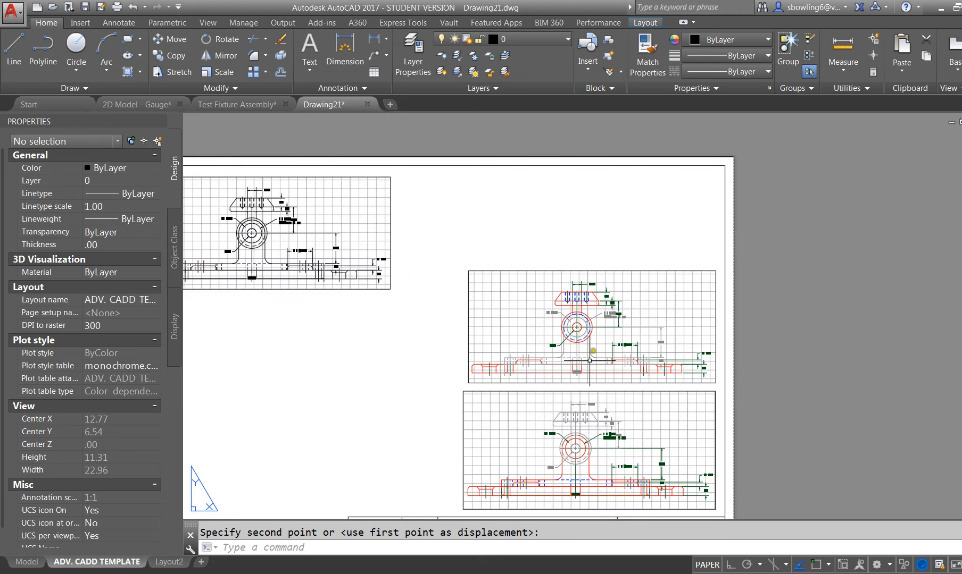
scroll(594, 407, down, 1)
scroll(511, 360, up, 1)
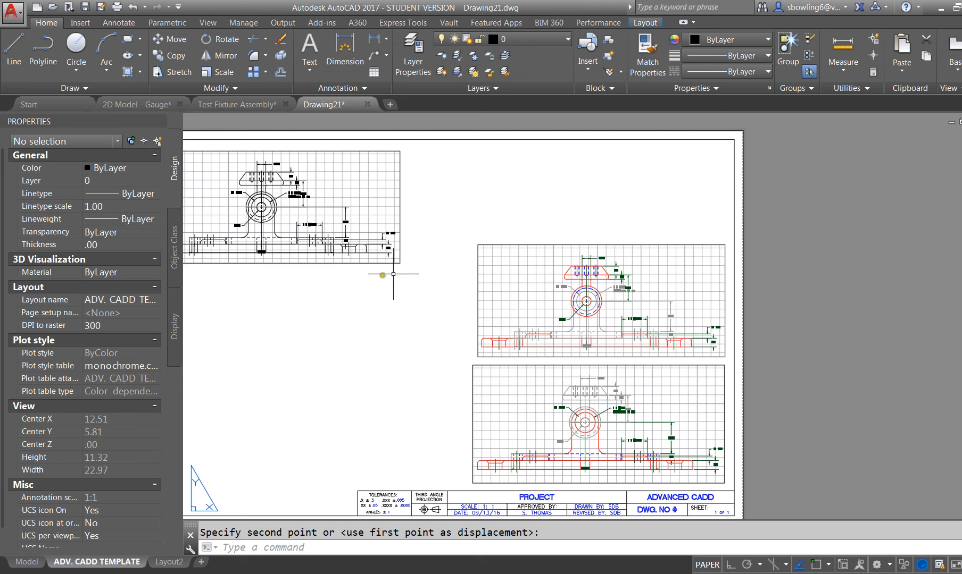
scroll(432, 286, down, 2)
click(477, 260)
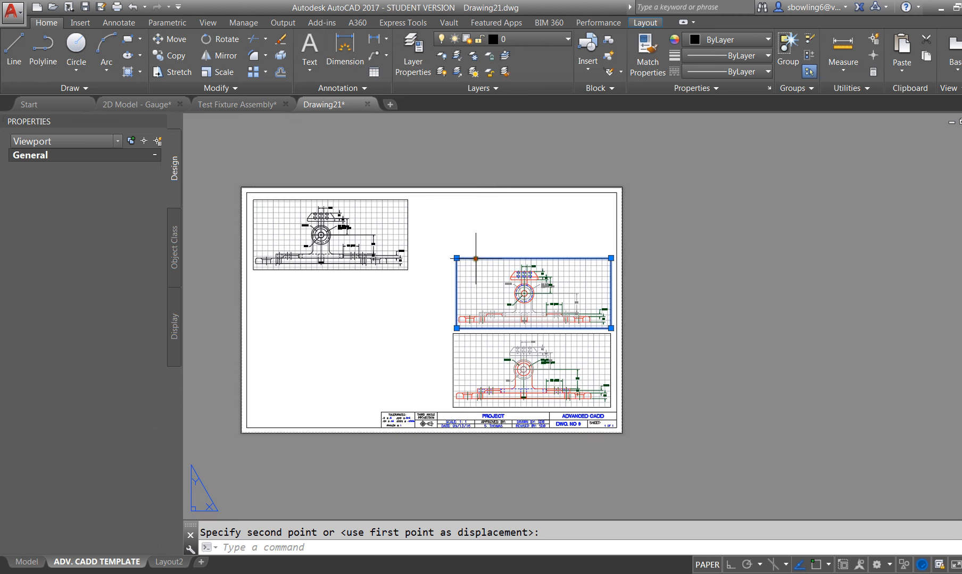
text(m)
key(Return)
click(536, 260)
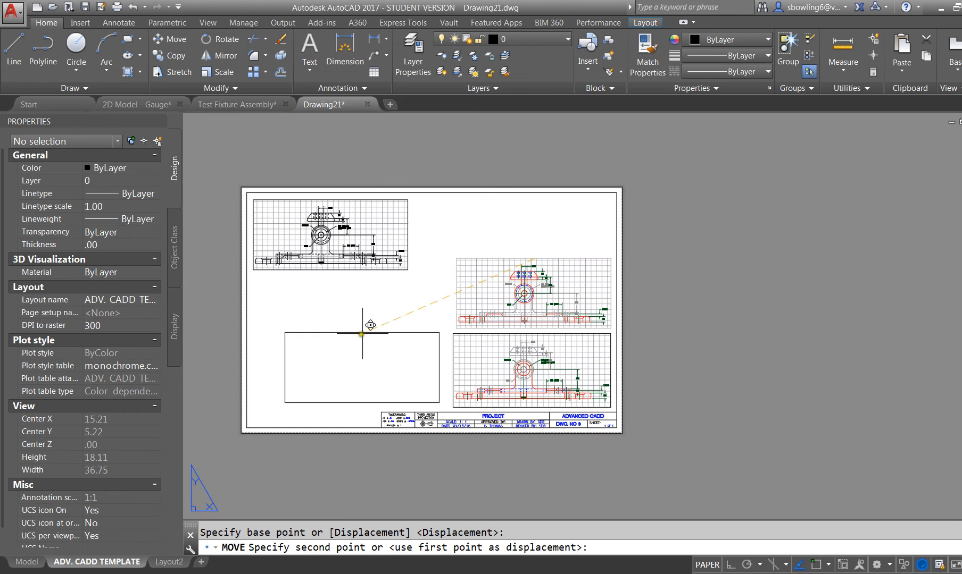
click(367, 336)
click(406, 336)
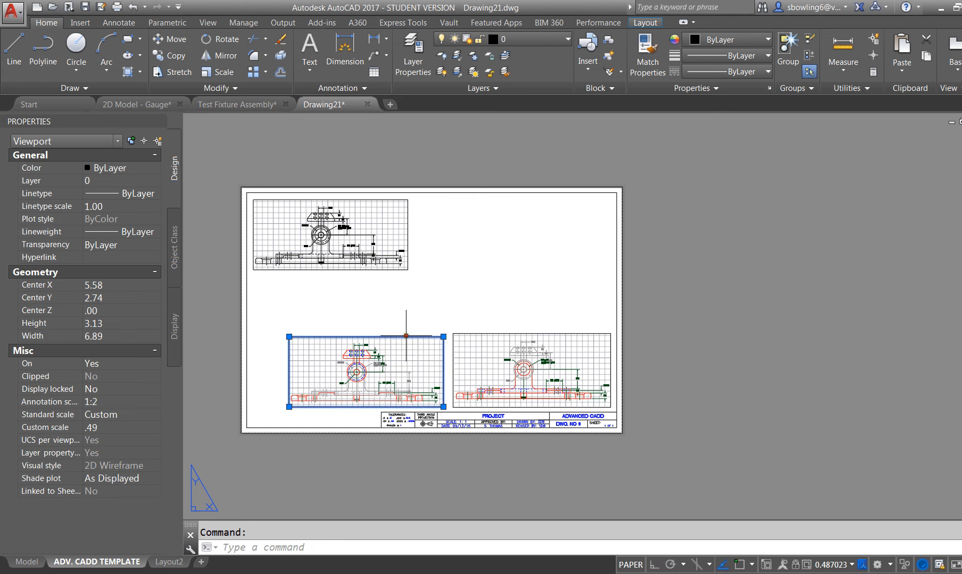
key(Escape)
Stretch the all-black viewport's lower right corner so it spans nearly the sheet's width above the two smaller viewports.
click(404, 269)
click(408, 270)
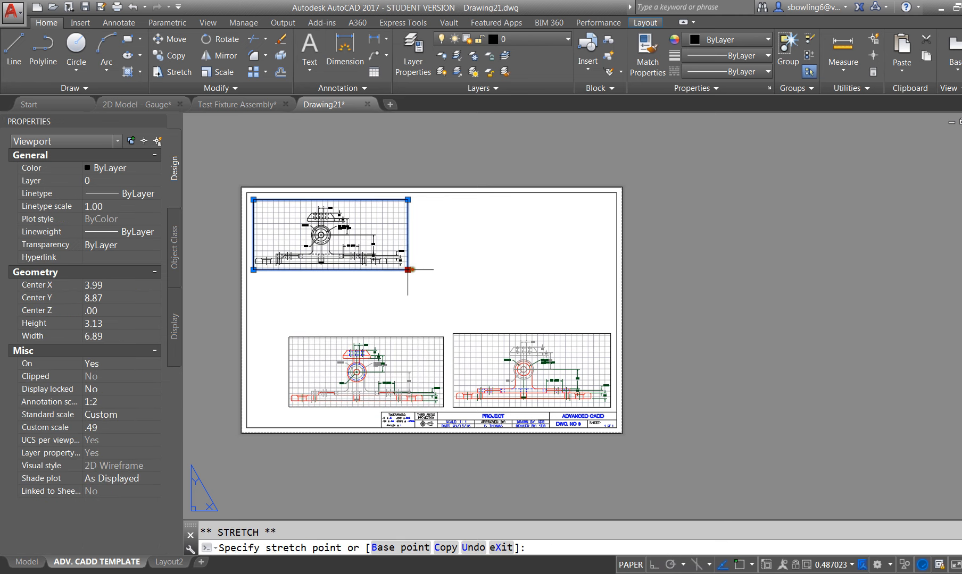
click(608, 327)
key(Escape)
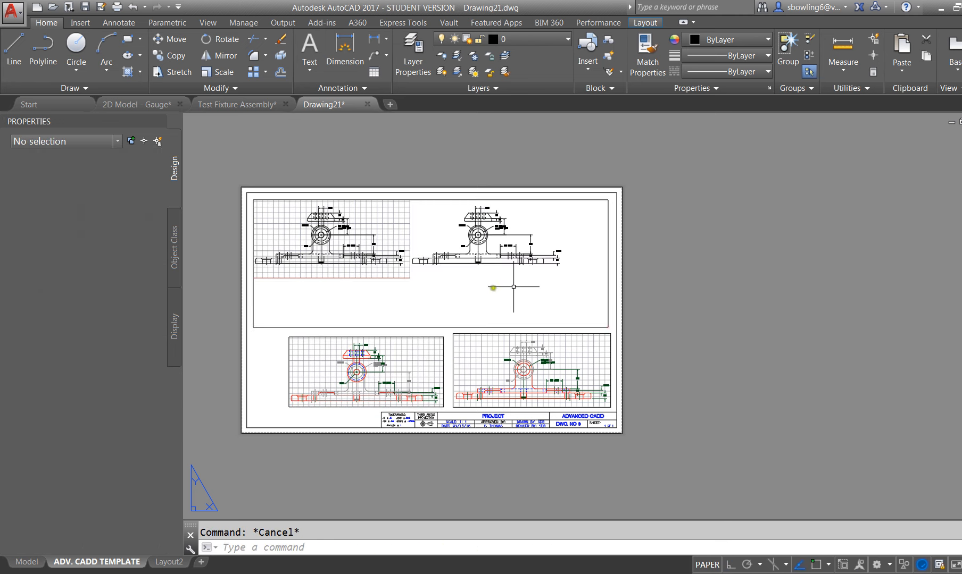
click(291, 235)
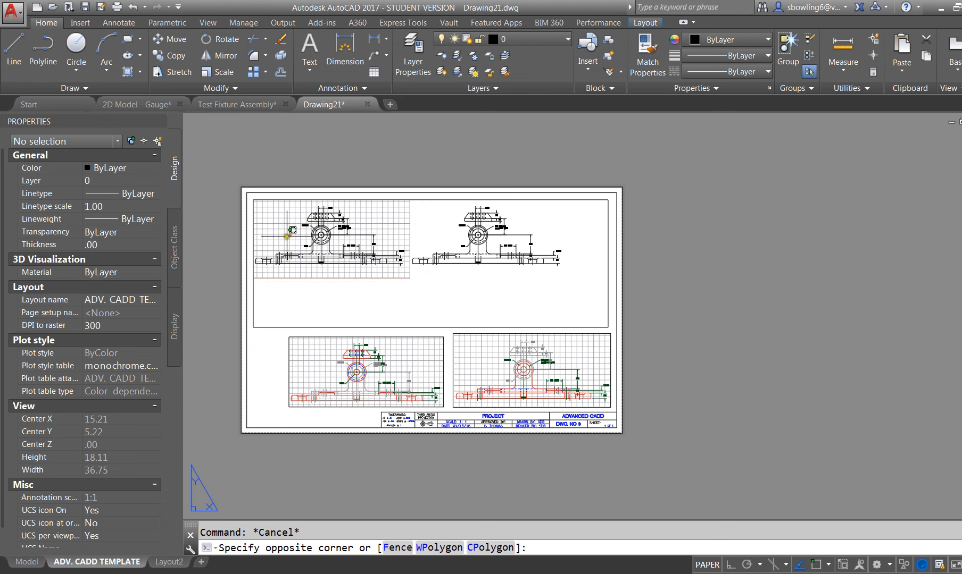
scroll(287, 237, up, 2)
key(Escape)
scroll(397, 310, down, 2)
Set the enlarged viewport's scale to 1:1 and pan the assembly to the middle of its frame.
double_click(399, 318)
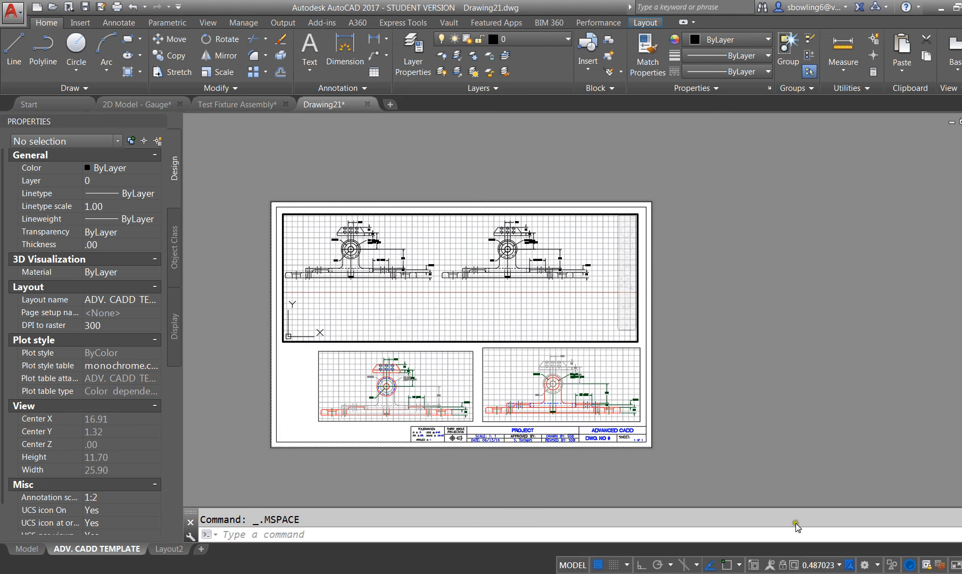
click(928, 200)
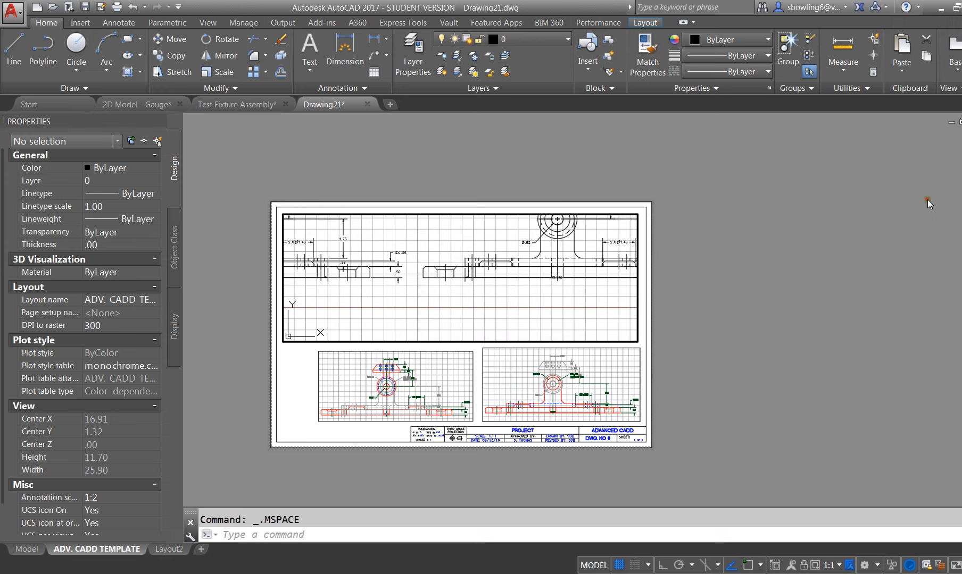
text(pan)
key(Return)
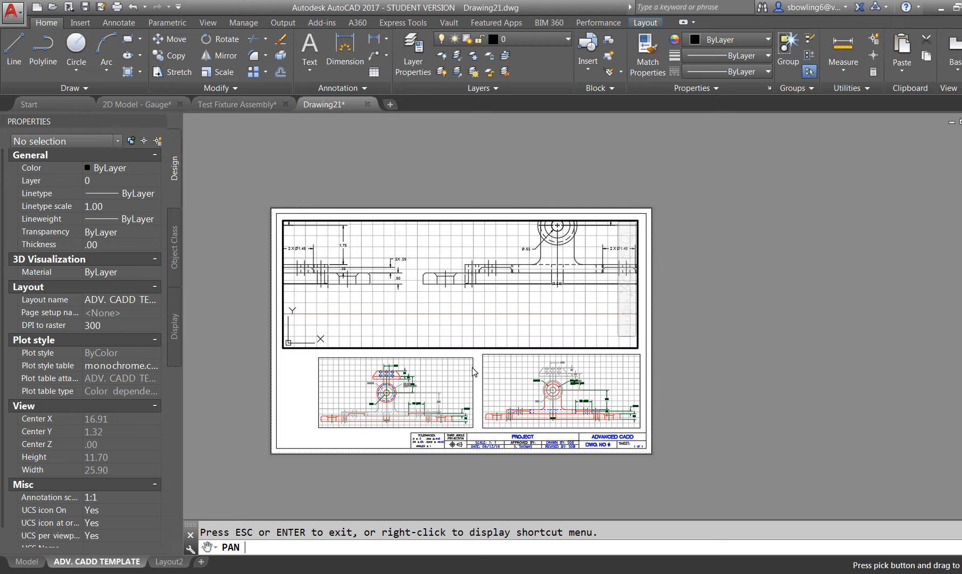
drag(441, 291, 376, 333)
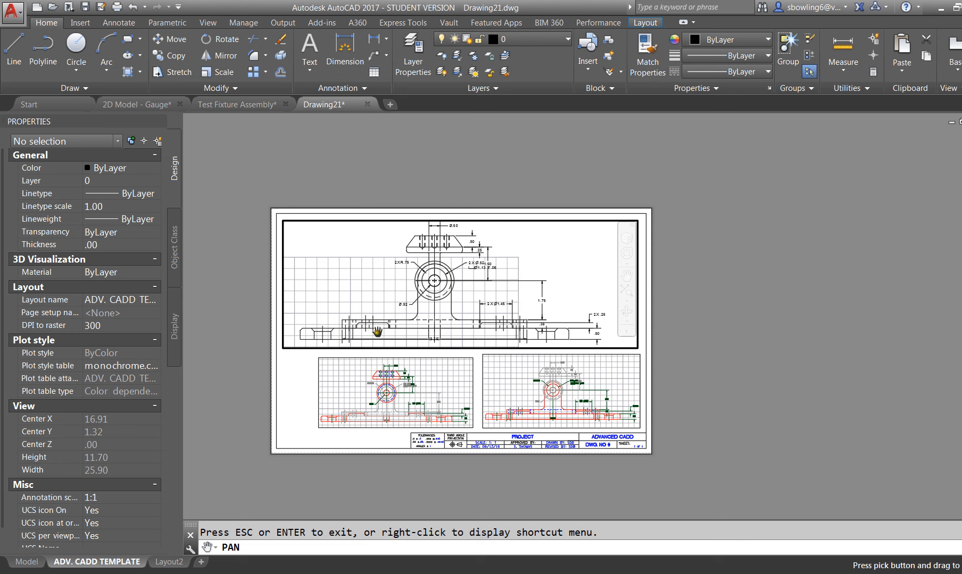
key(Escape)
Return to paper space and move the lower left viewport left and slightly up, level with the top of the lower right viewport.
double_click(705, 388)
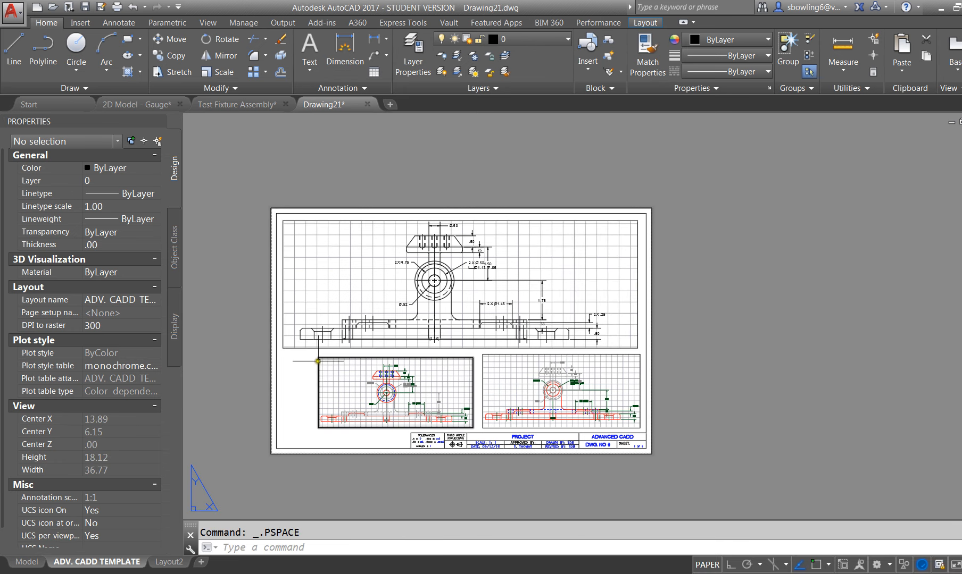
click(317, 361)
text(m)
key(Return)
click(803, 399)
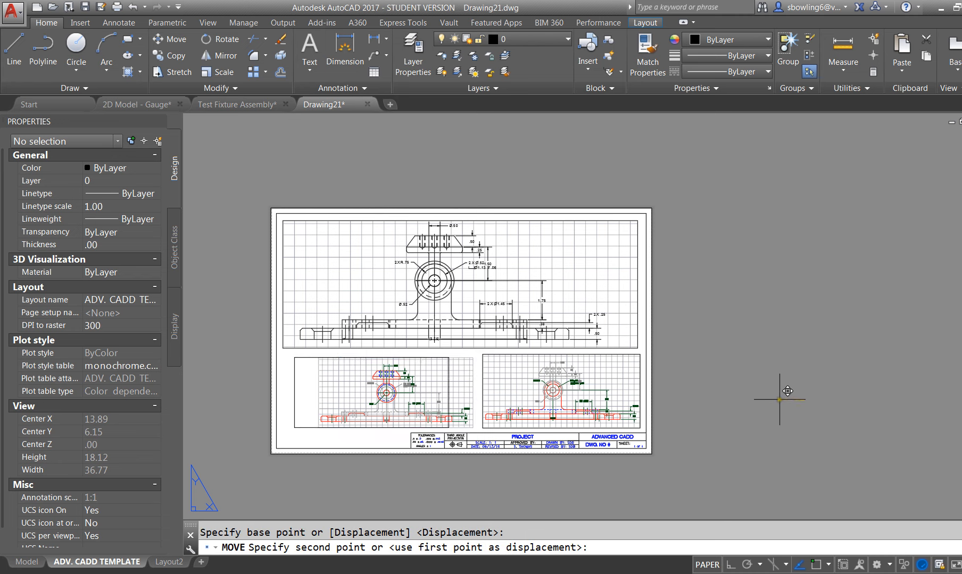
click(780, 399)
Select all three viewports and set Display locked to Yes.
click(497, 349)
click(414, 370)
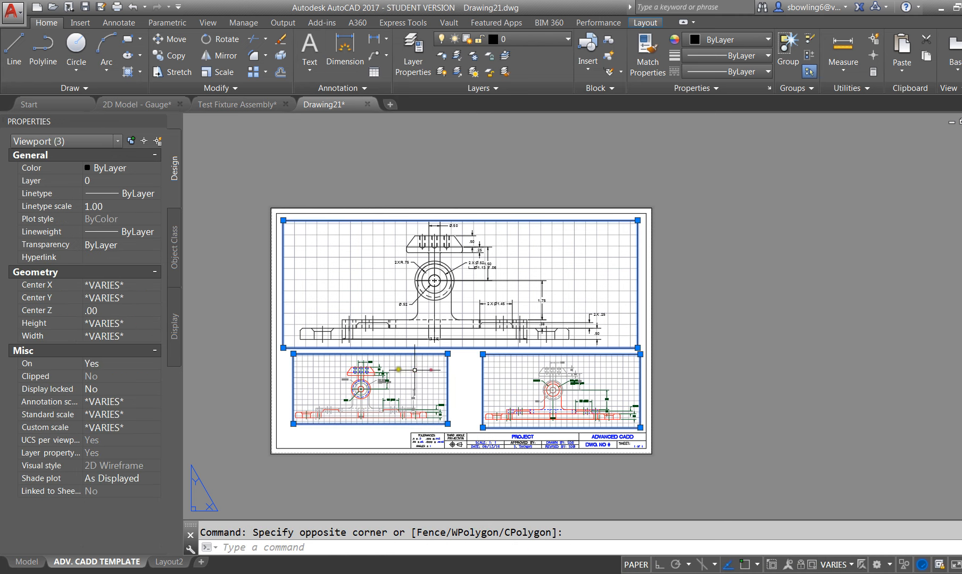
click(99, 390)
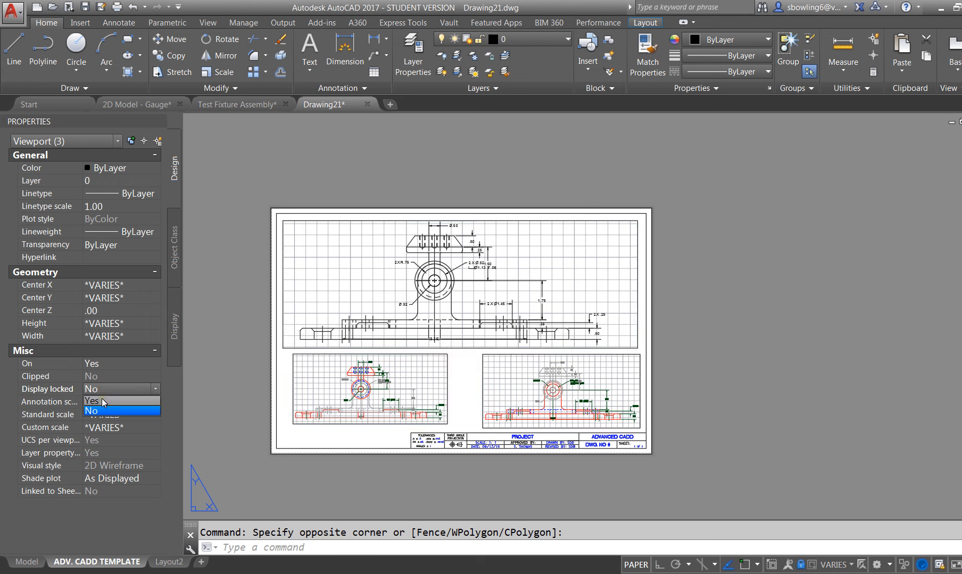
click(102, 400)
Activate the large upper viewport and zoom out and in to test its display lock.
double_click(568, 260)
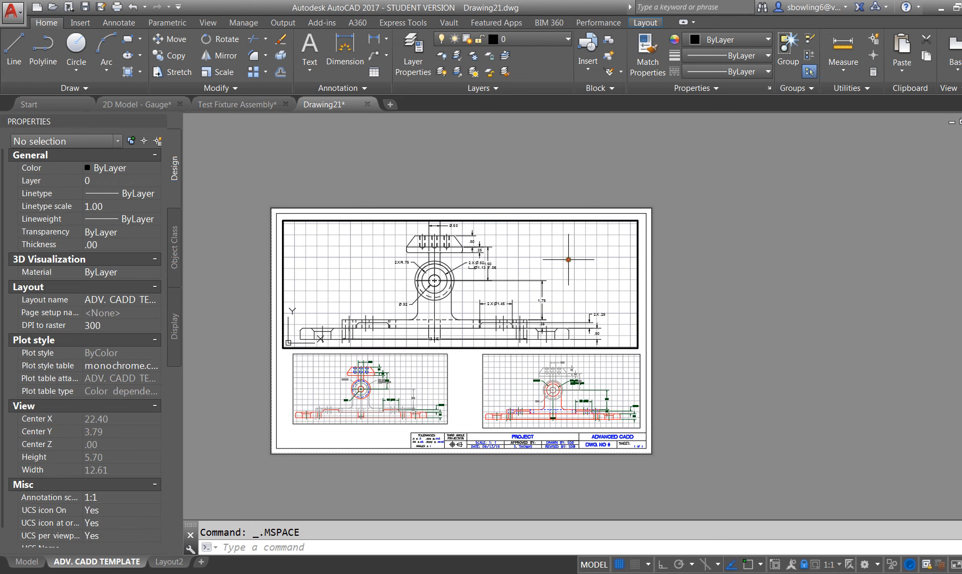
scroll(568, 260, down, 2)
scroll(554, 290, up, 2)
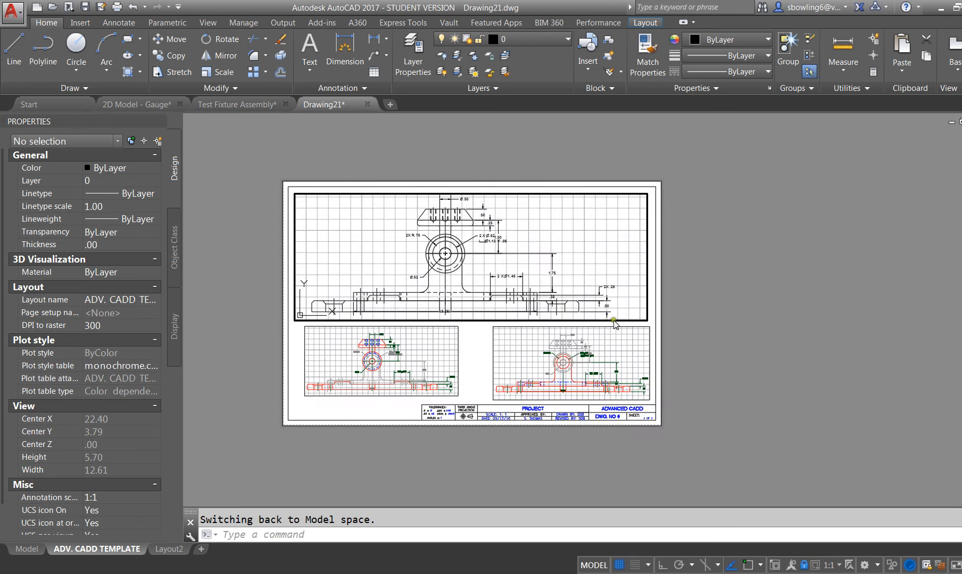
key(Escape)
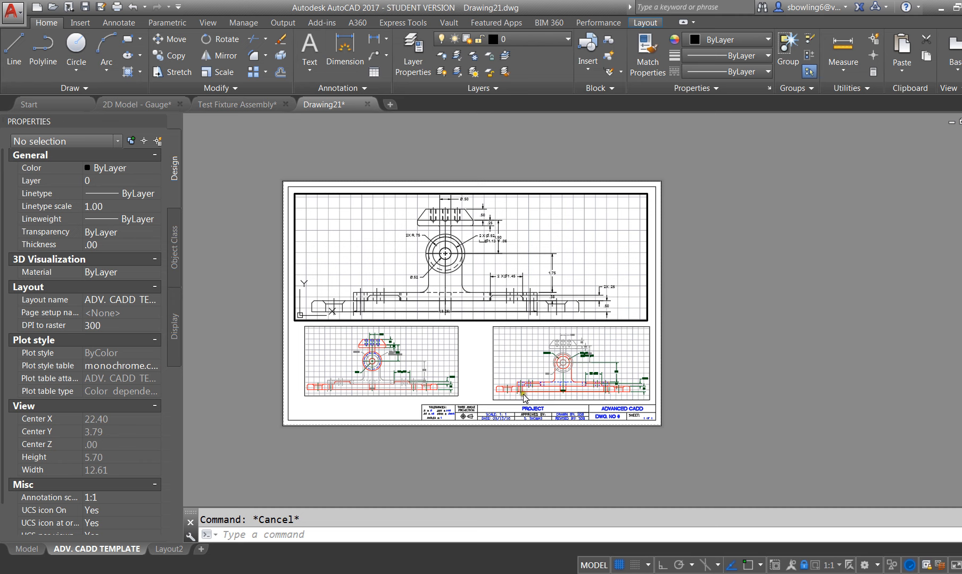
Test the display lock by zooming, activate the lower left and lower right viewports in turn, and return to paper space.
scroll(409, 363, up, 2)
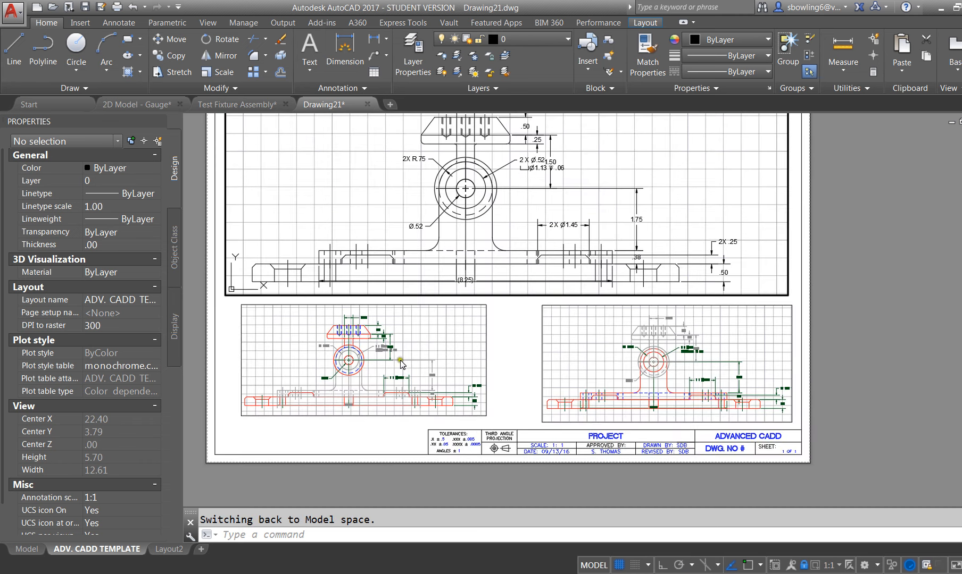
scroll(550, 273, down, 2)
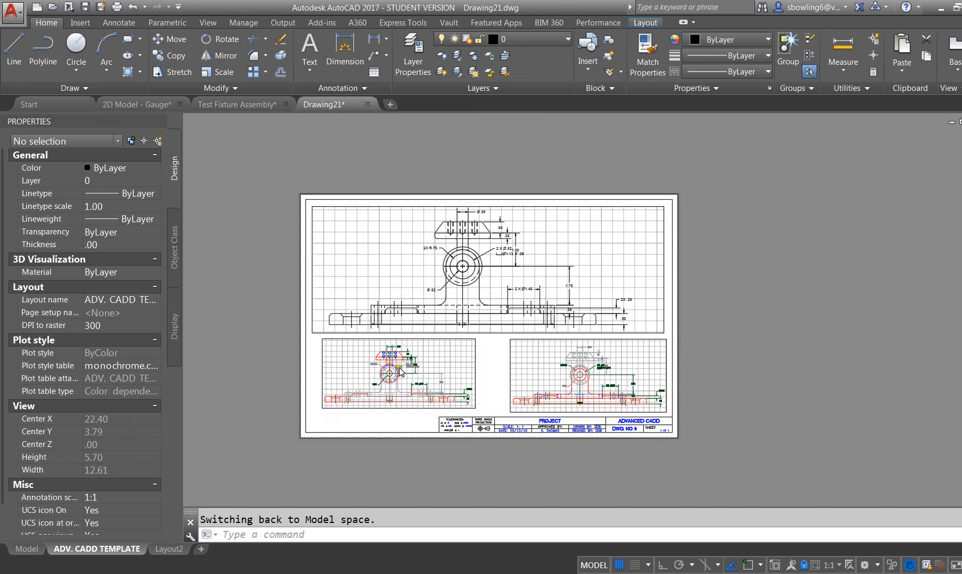
scroll(400, 372, up, 2)
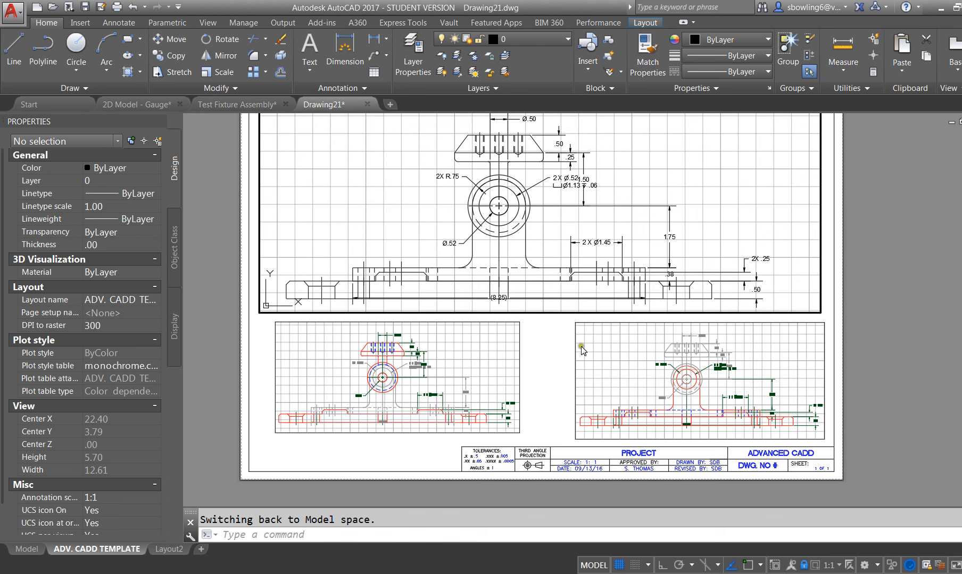
click(429, 377)
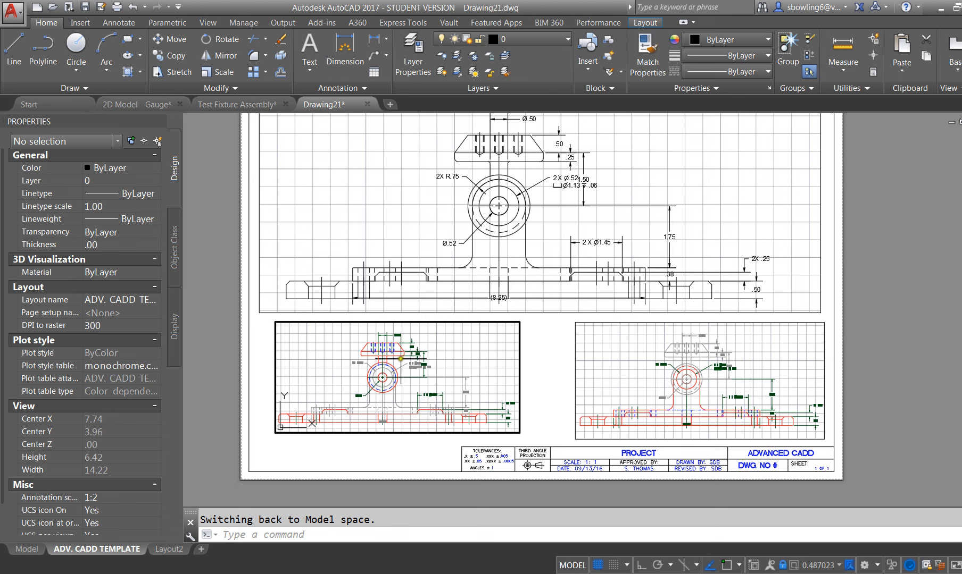
click(669, 389)
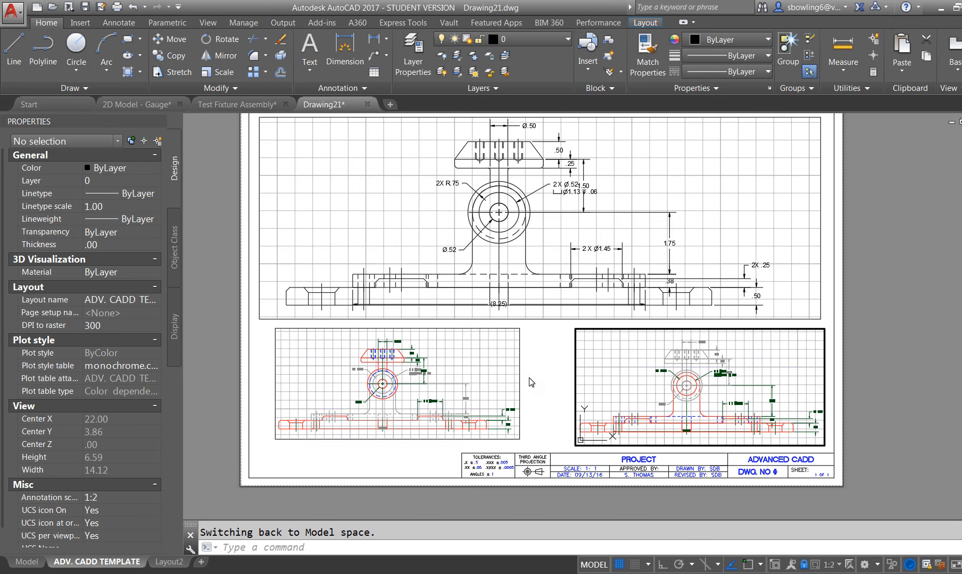
double_click(519, 368)
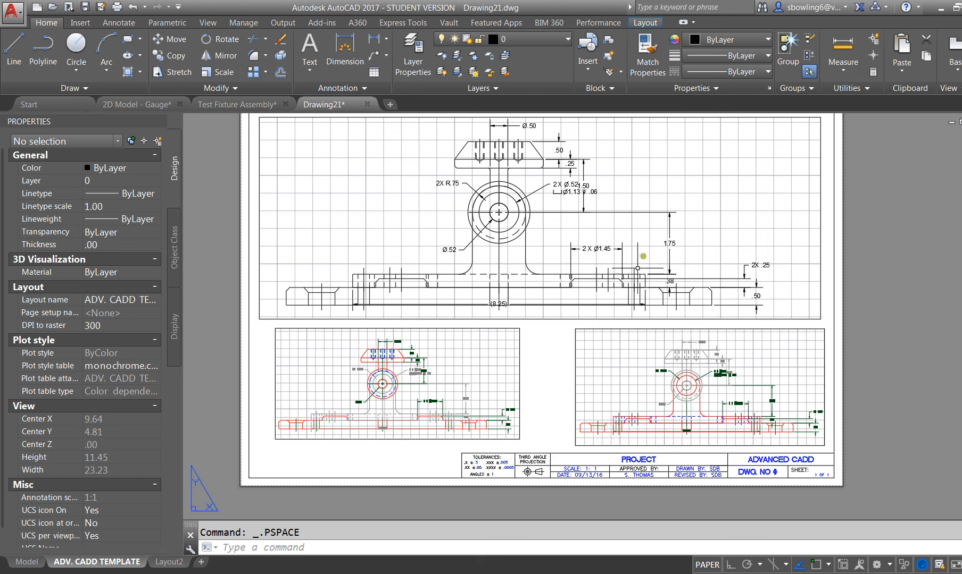
Activate the lower right viewport and open the layer properties.
click(611, 359)
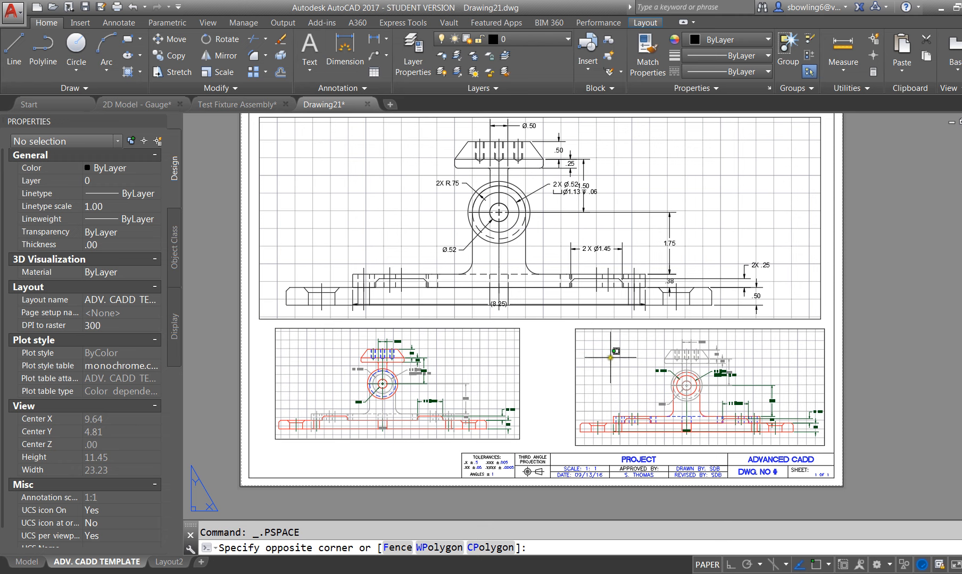
key(Escape)
double_click(612, 360)
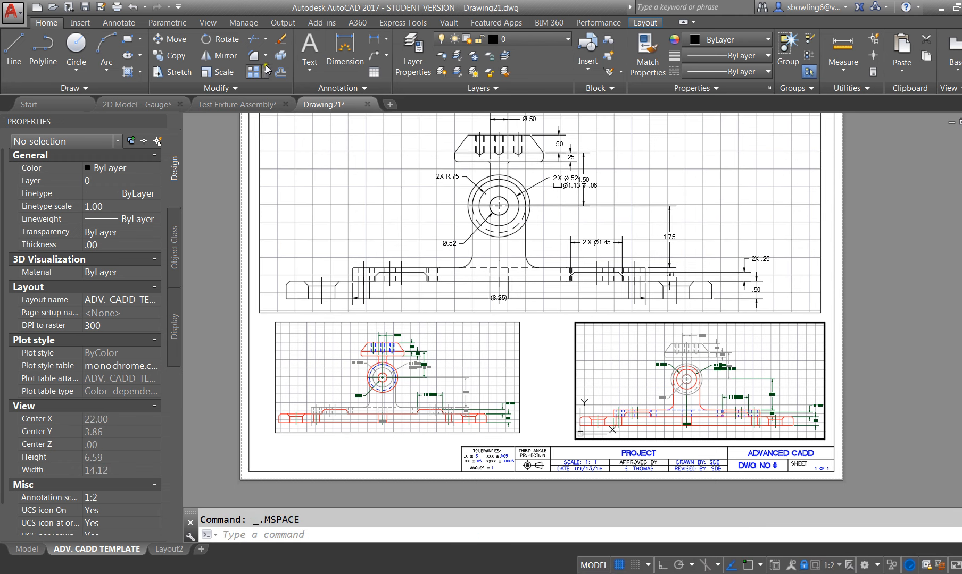
text(la)
key(Return)
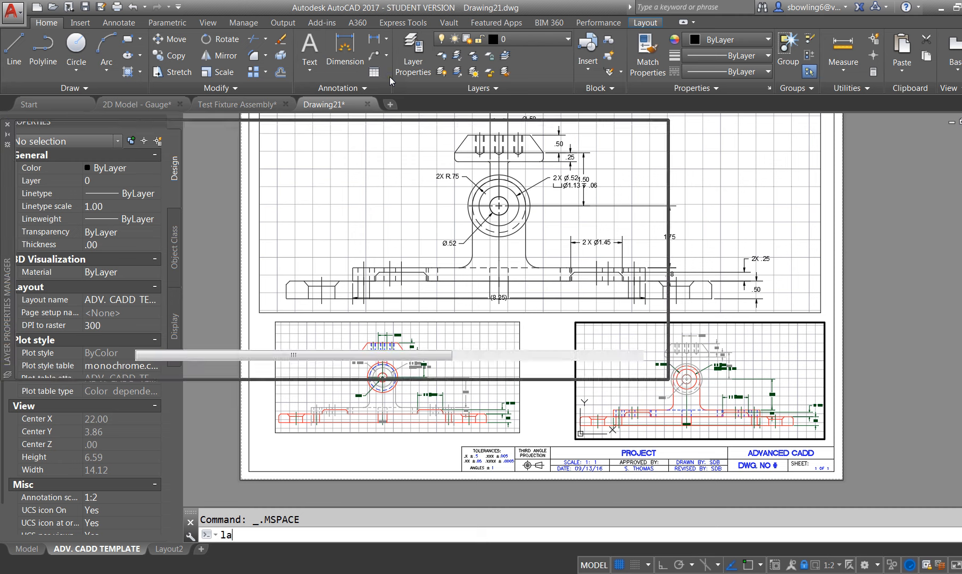
Select all layers from Attributes through Visible and set their viewport linetype to Continuous for the lower right viewport.
click(522, 356)
click(154, 182)
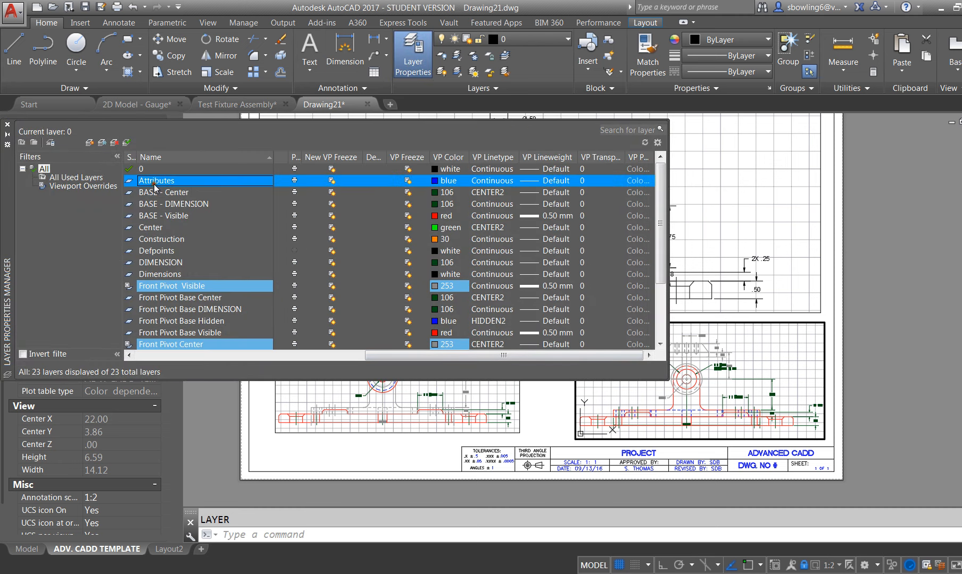
scroll(154, 184, down, 3)
shift+click(138, 333)
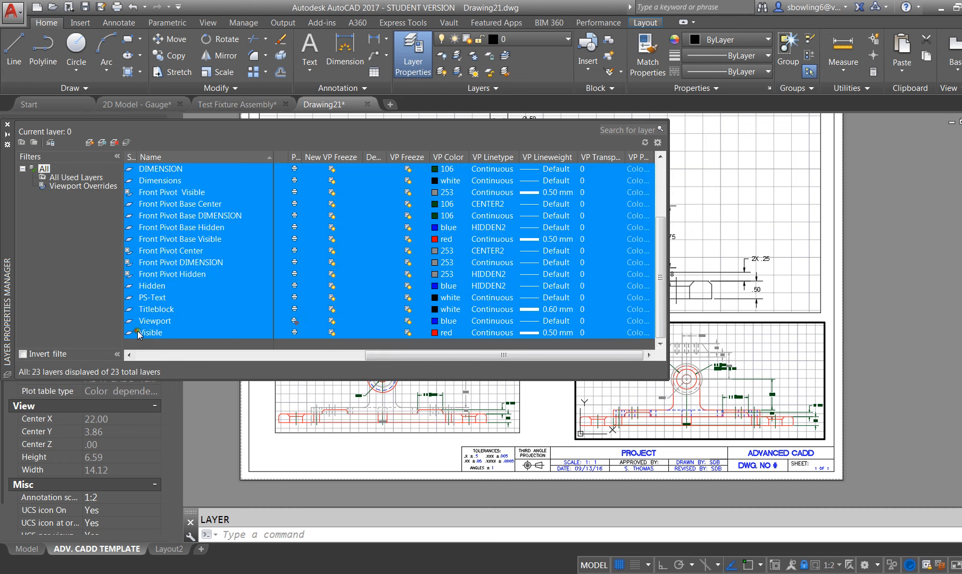
click(490, 158)
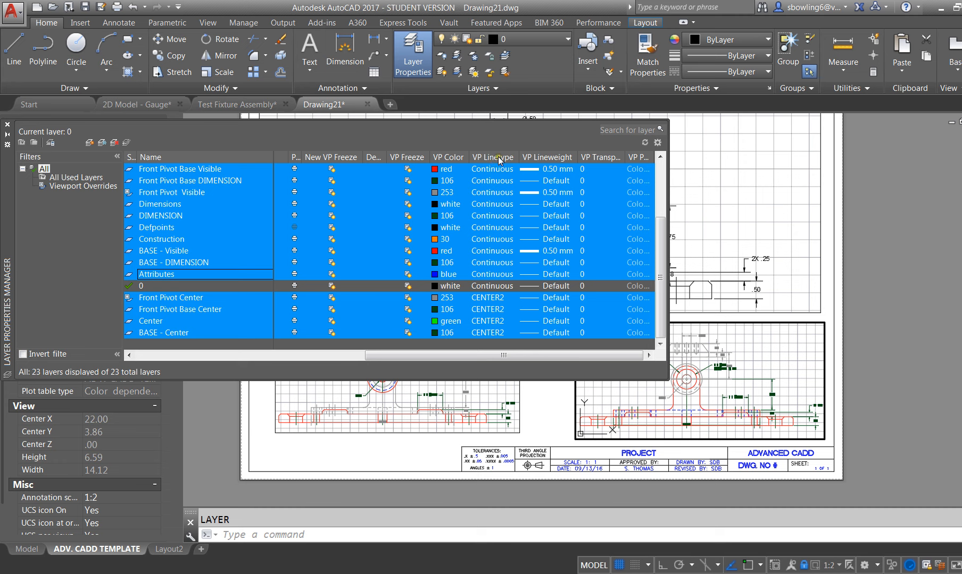
click(498, 158)
click(498, 170)
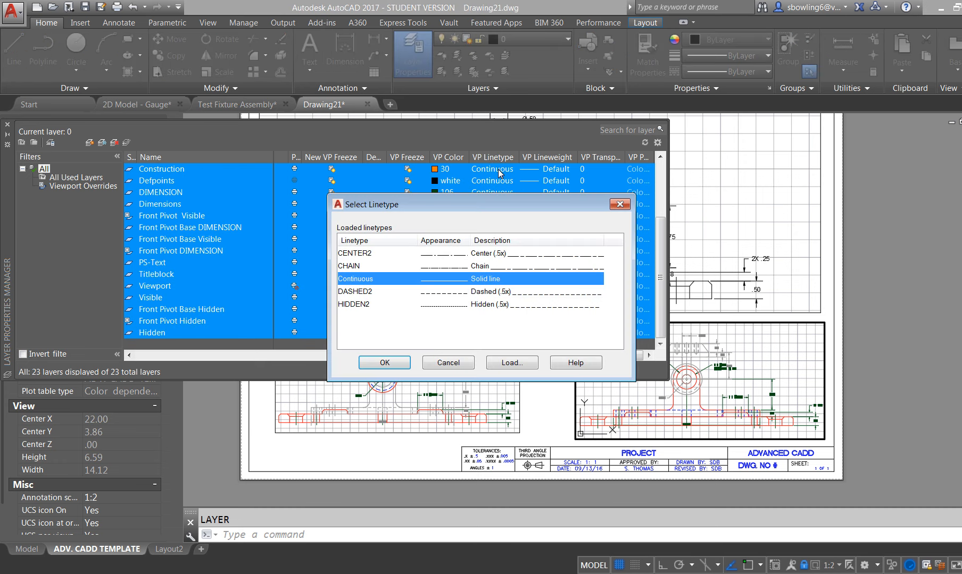
click(391, 362)
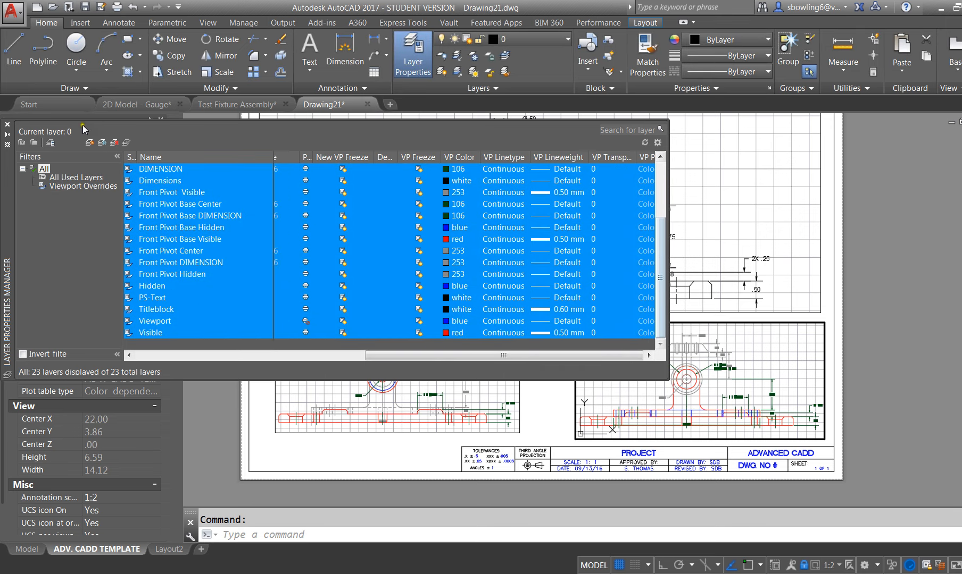
click(8, 125)
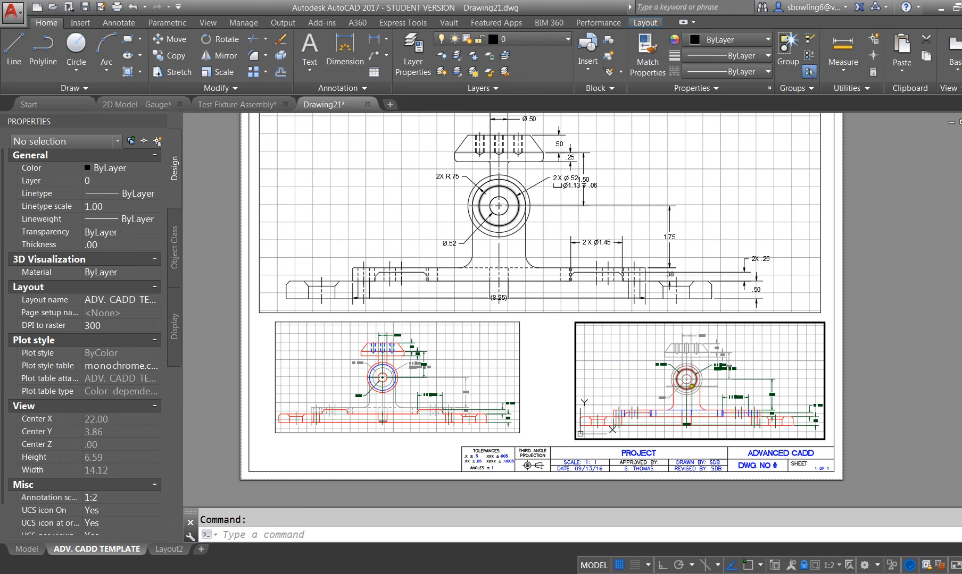
Return to paper space and examine the linetypes in the lower right viewport up close.
double_click(550, 442)
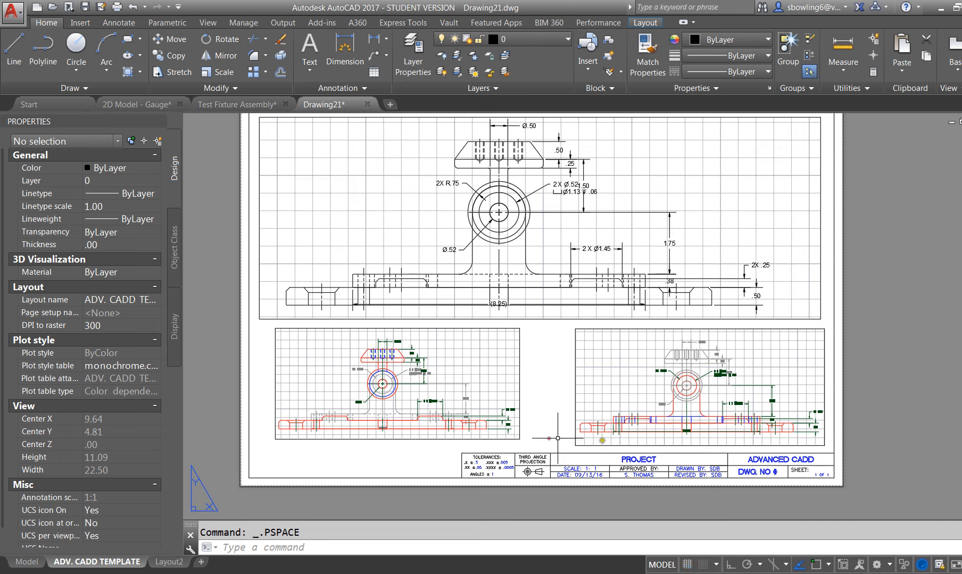
scroll(696, 411, up, 4)
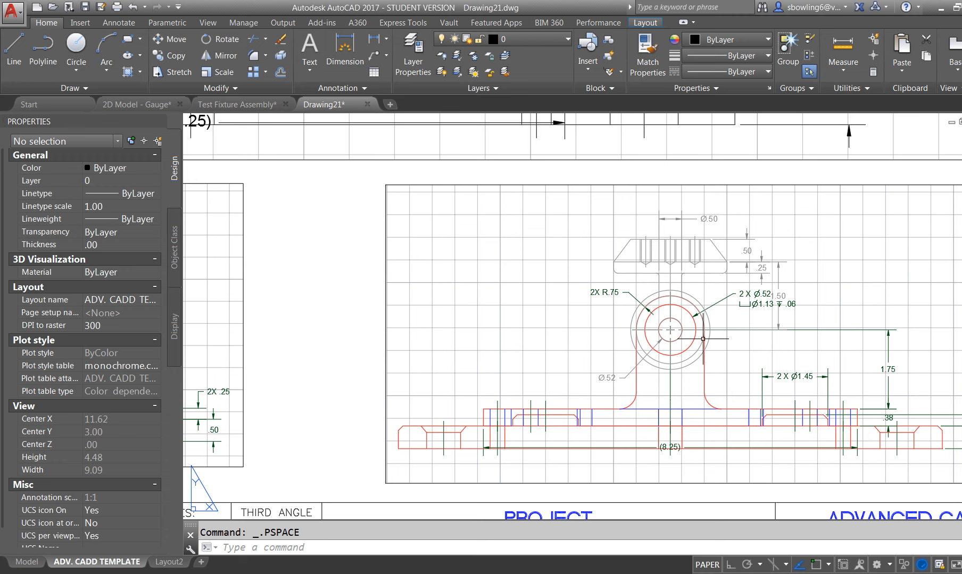
scroll(785, 330, down, 3)
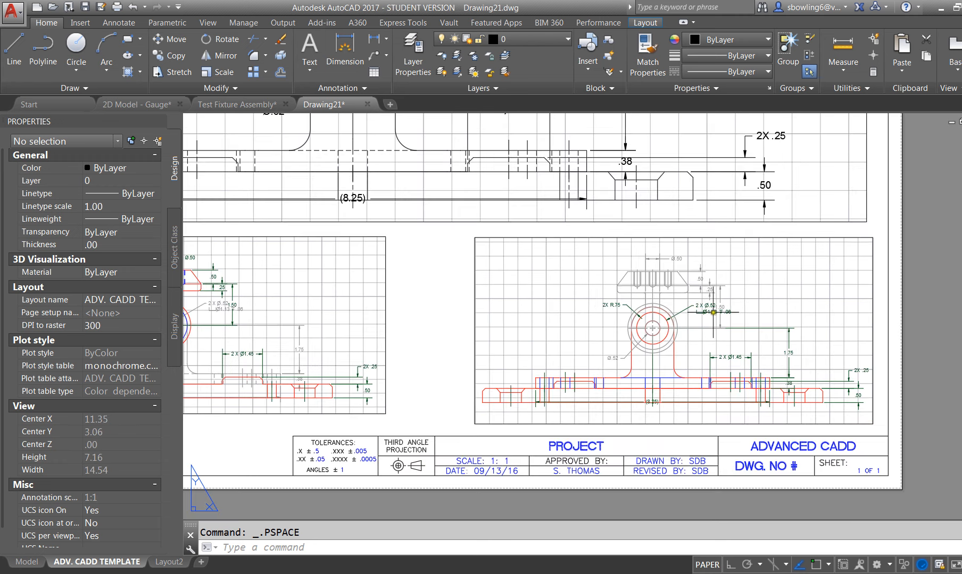
Freeze the Front Pivot Base DIMENSION, Front Pivot DIMENSION and BASE - DIMENSION layers in the lower right viewport, and return to paper space.
click(765, 293)
double_click(765, 293)
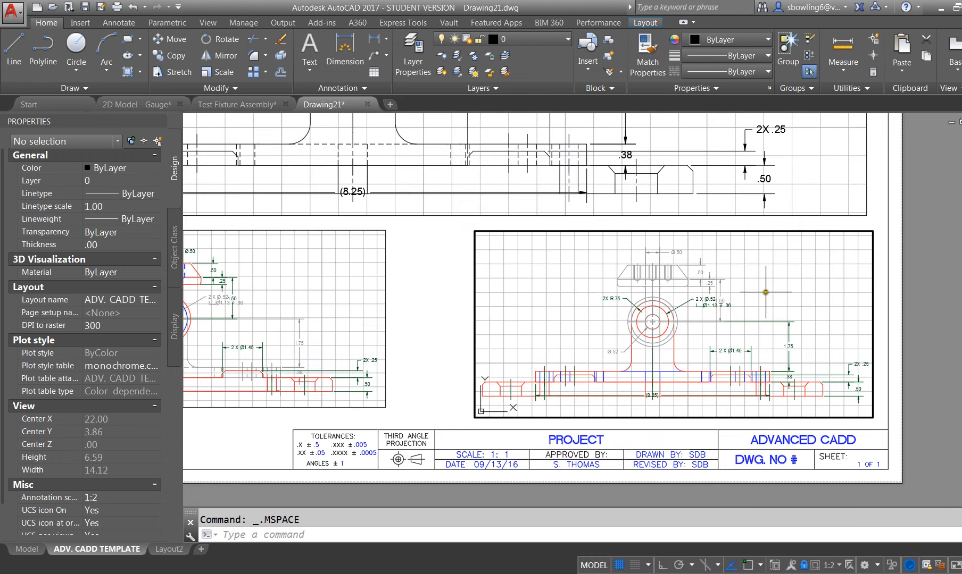
text(la)
key(Return)
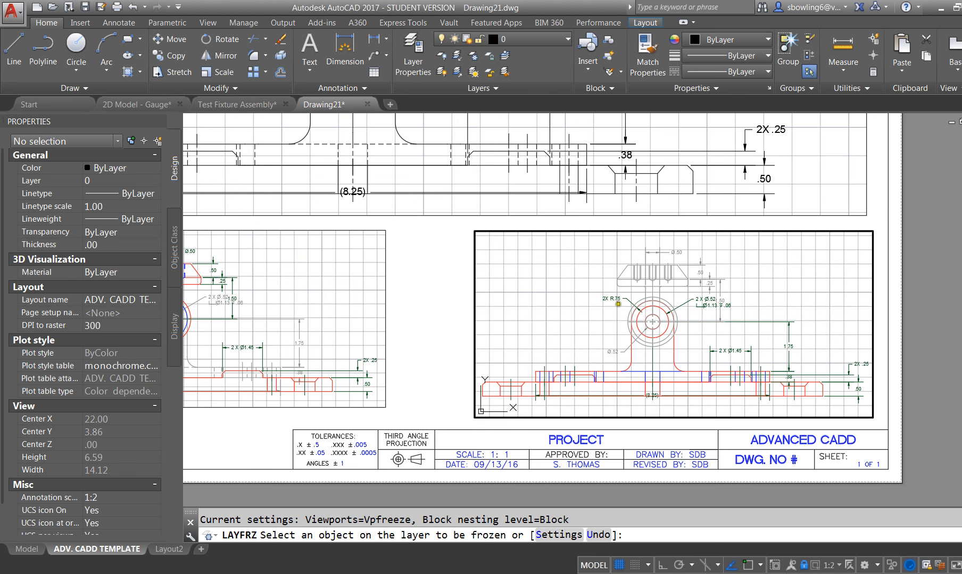
click(615, 296)
click(613, 351)
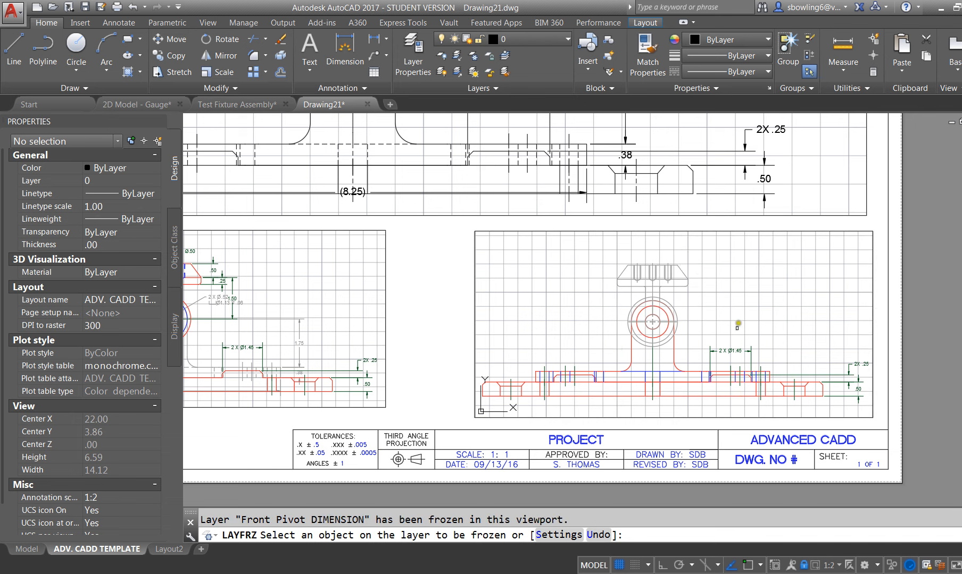
click(731, 352)
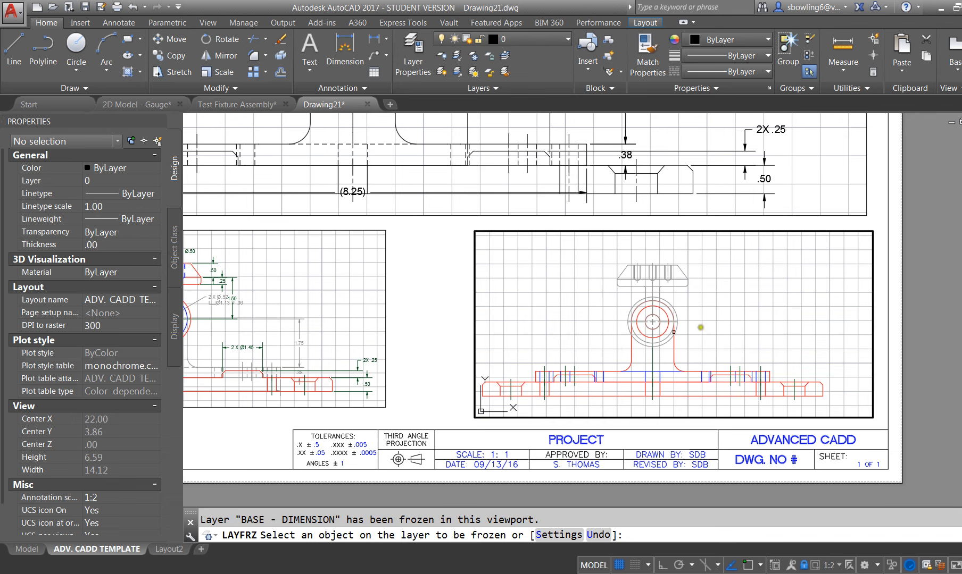
key(Escape)
double_click(452, 361)
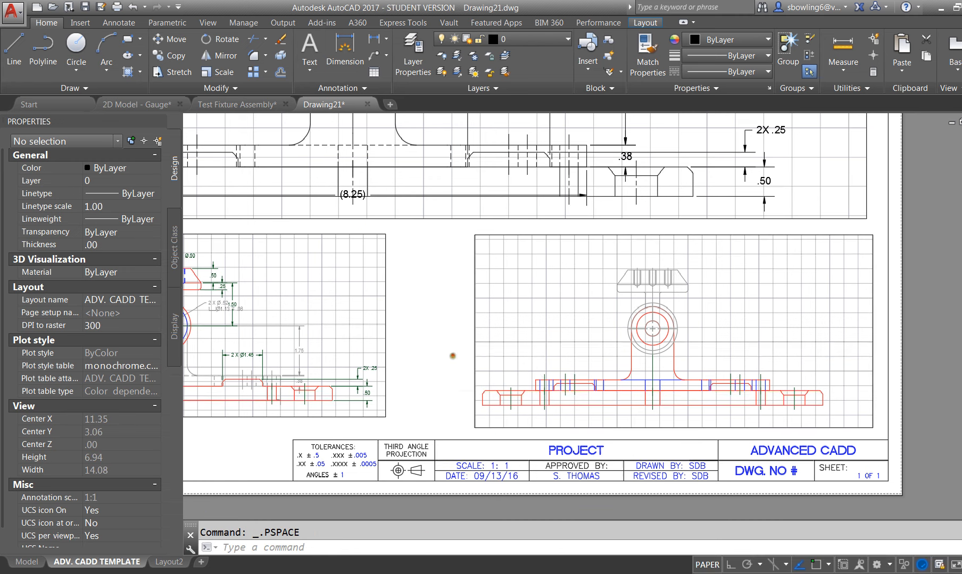
Use LAYOFF in the lower right viewport on the Front Pivot Base Visible and BASE - Visible layers.
double_click(741, 335)
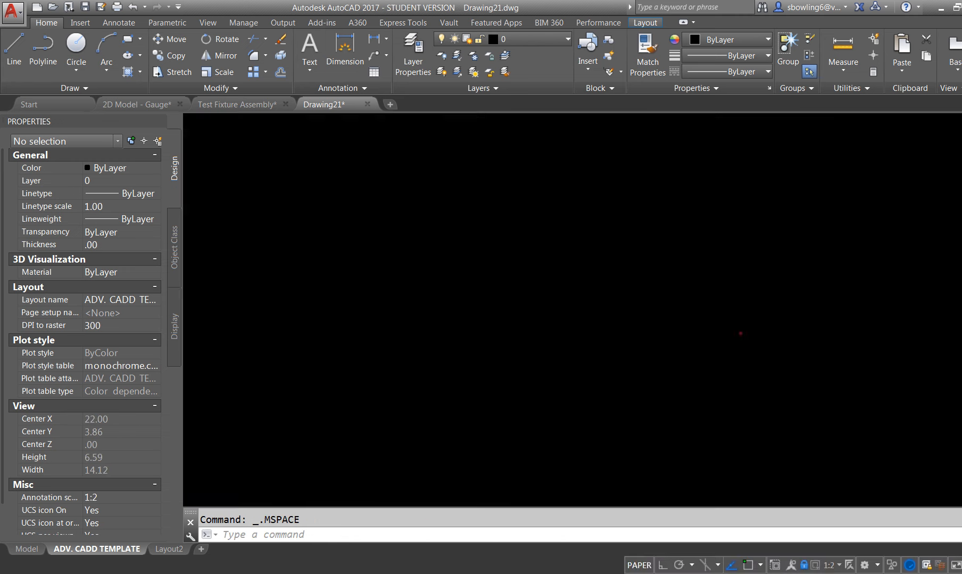
text(la)
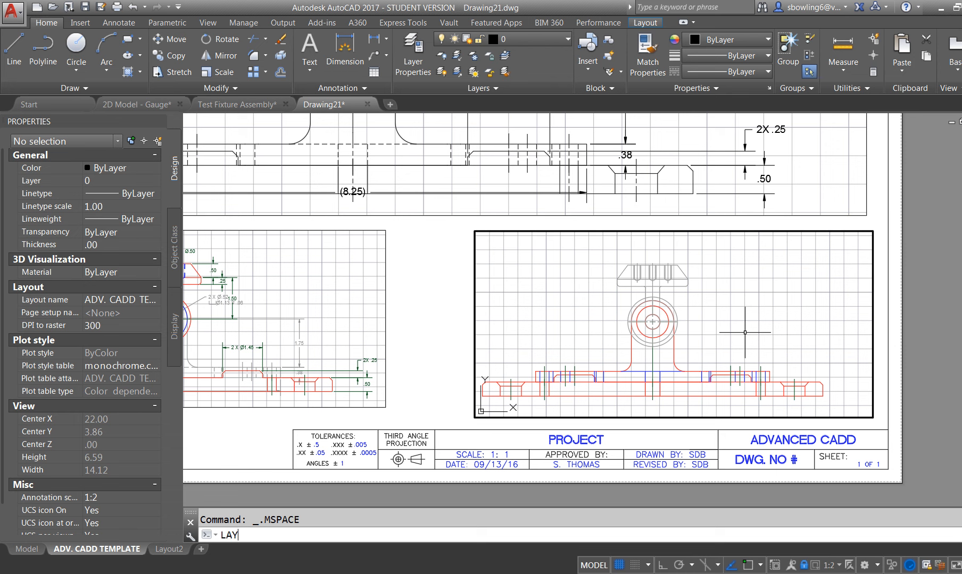
key(Return)
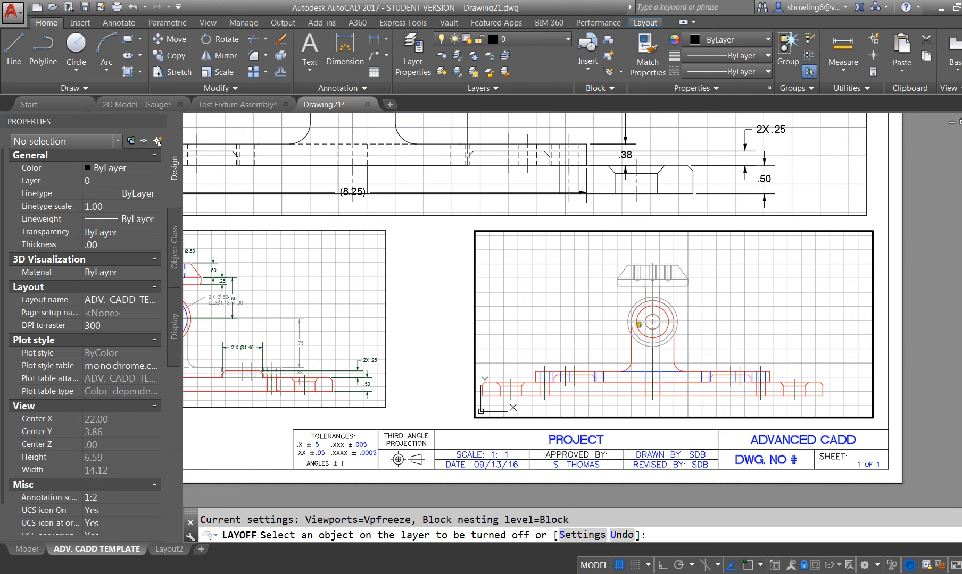
click(633, 323)
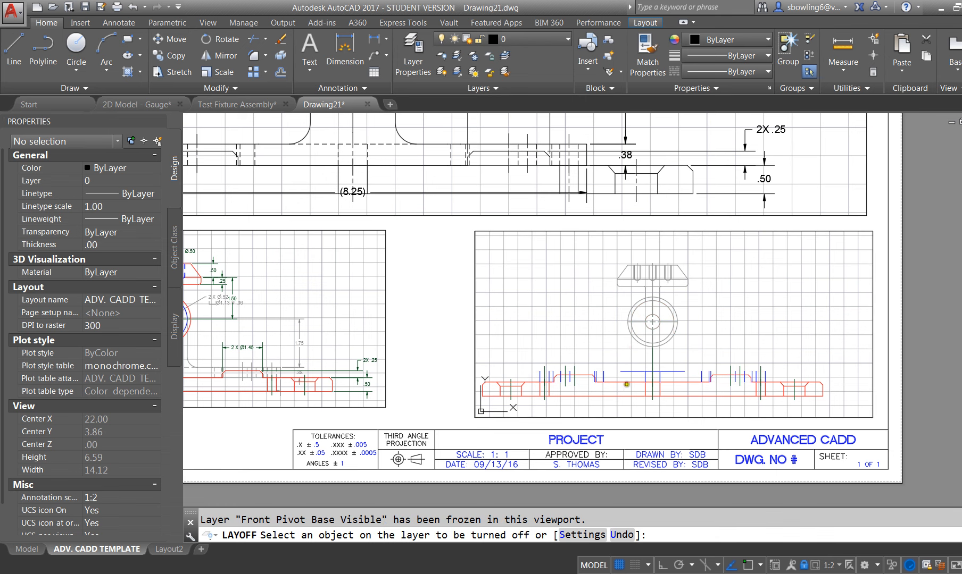
click(627, 384)
click(624, 382)
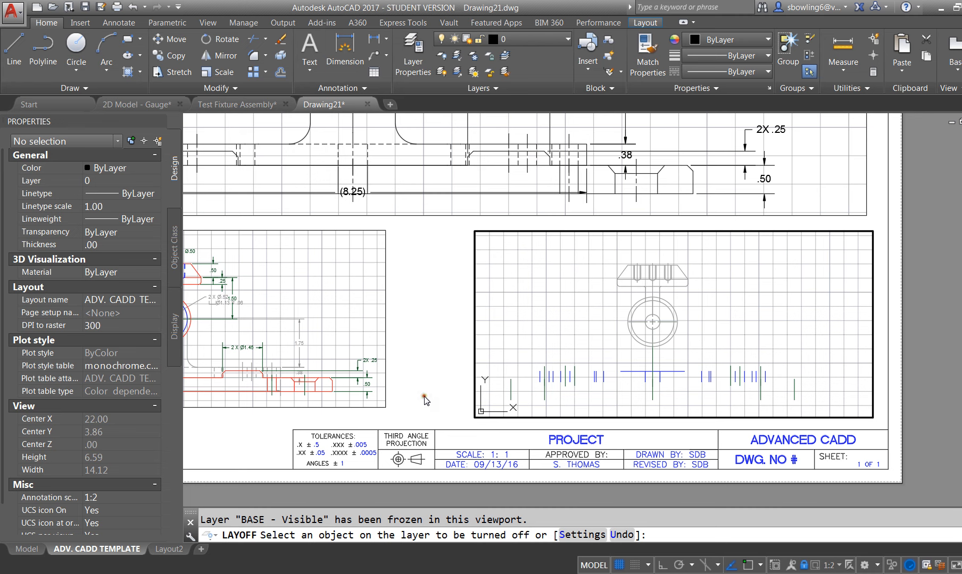
key(Escape)
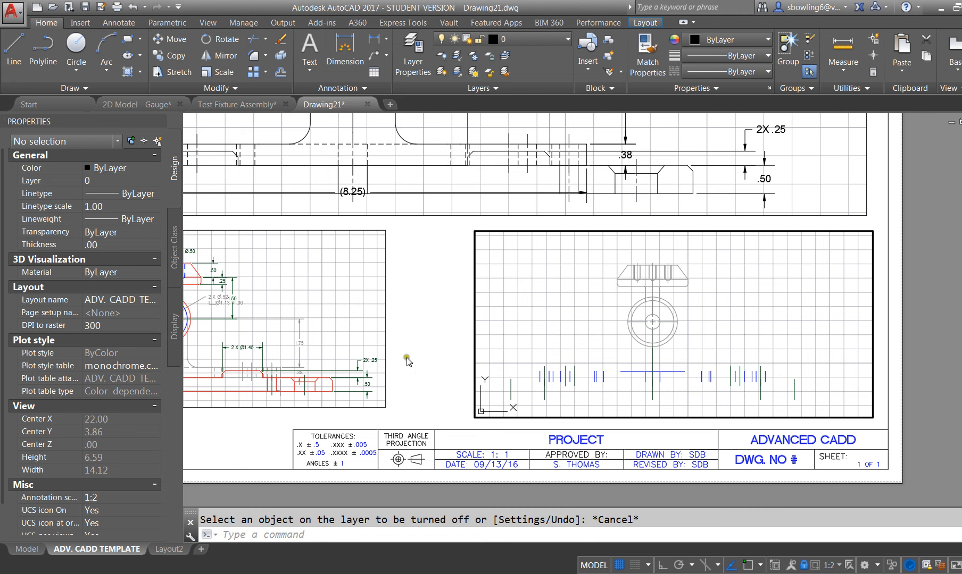
Undo the LAYOFF changes to the visible-line layers in the lower right viewport.
click(341, 306)
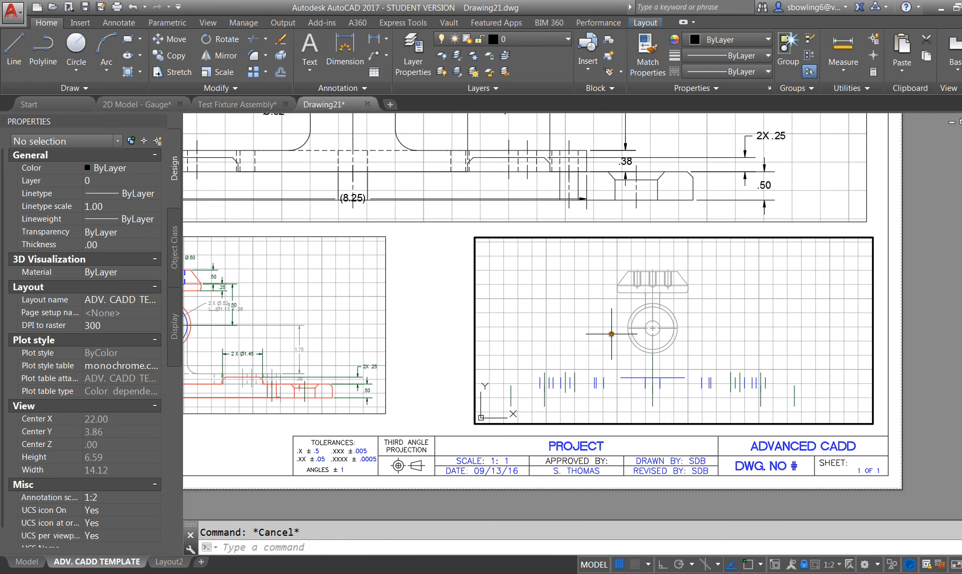
key(ctrl+z)
key(ctrl+z)
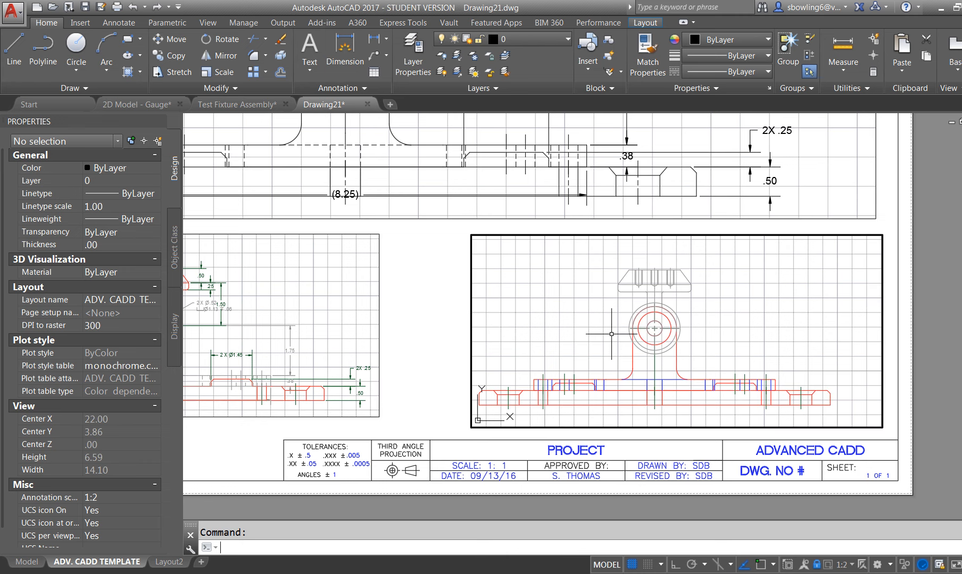
key(ctrl+z)
key(ctrl+z)
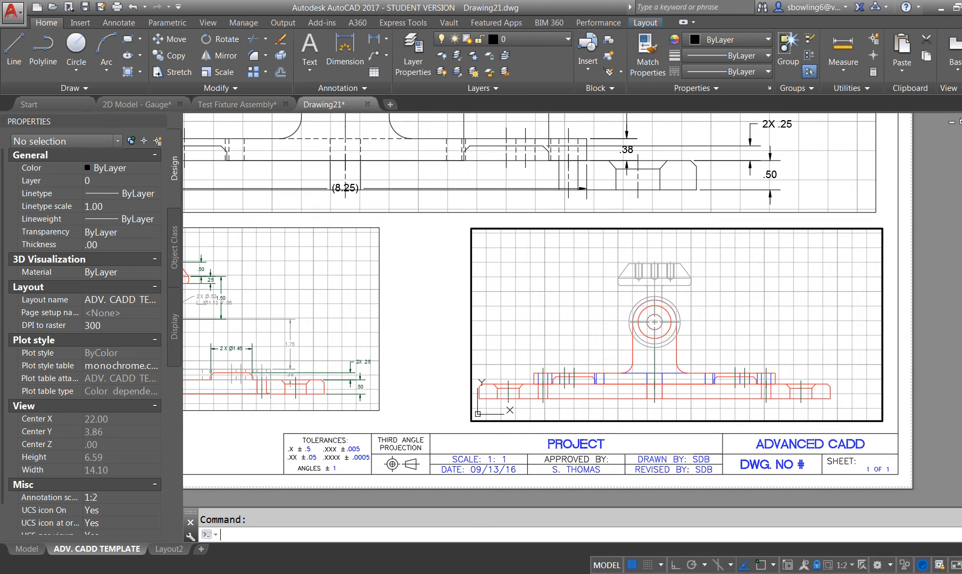
Activate the lower left viewport and display the viewport-specific layer settings in the Layer Properties Manager.
double_click(446, 354)
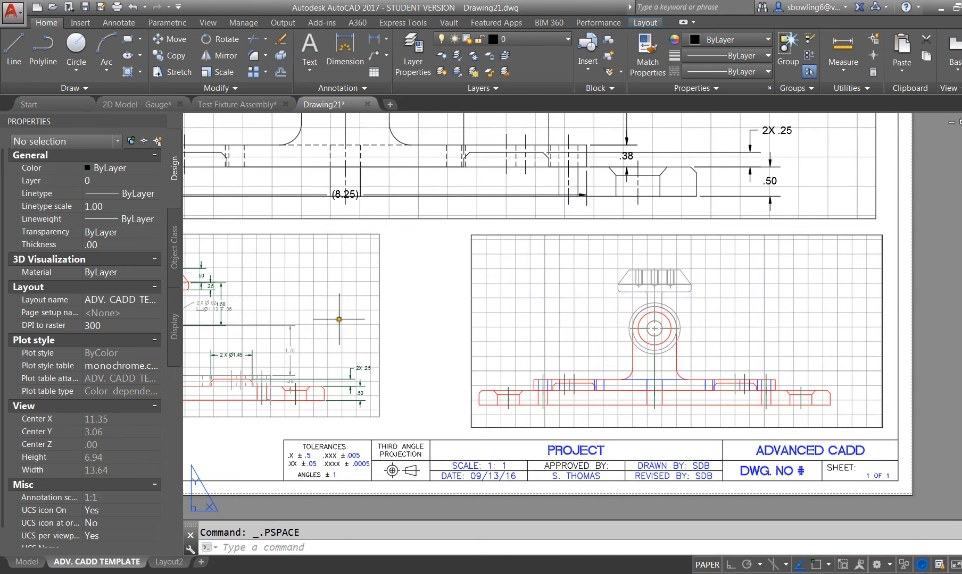
double_click(343, 316)
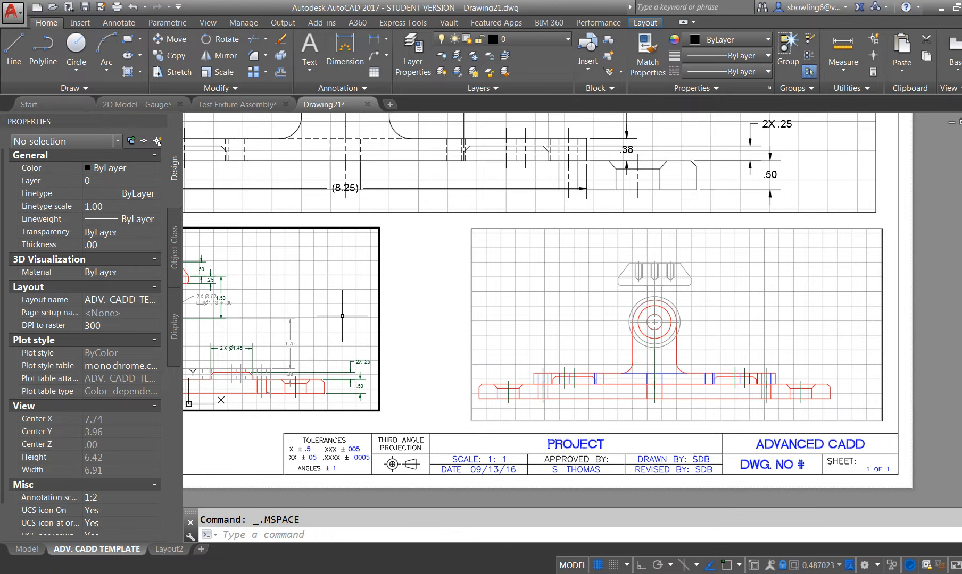
text(la)
key(Return)
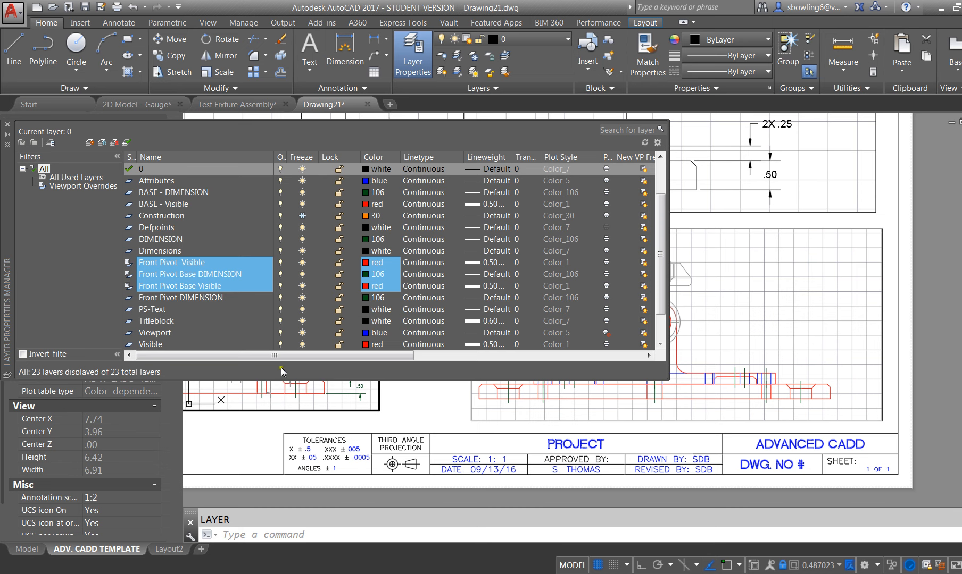
drag(7, 234, 254, 212)
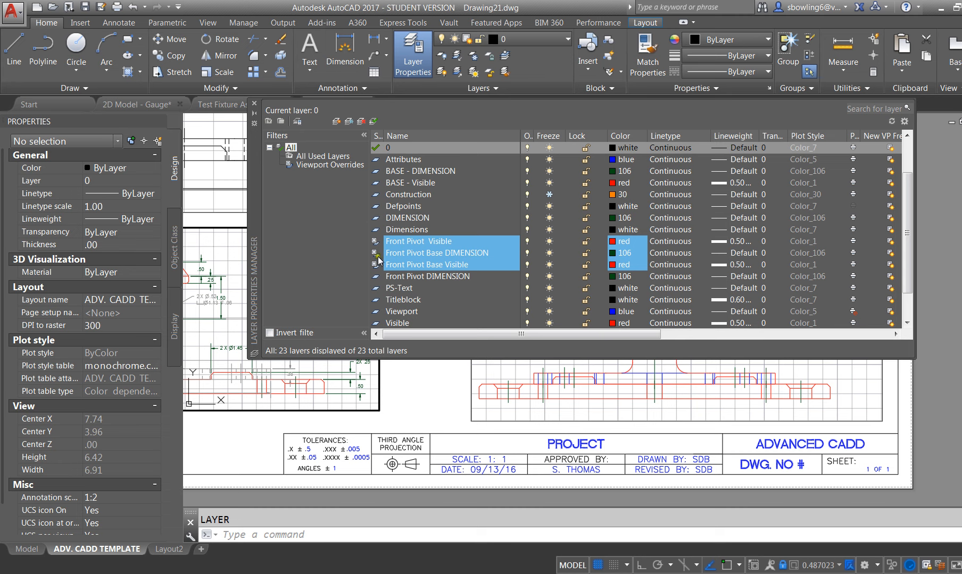
click(823, 334)
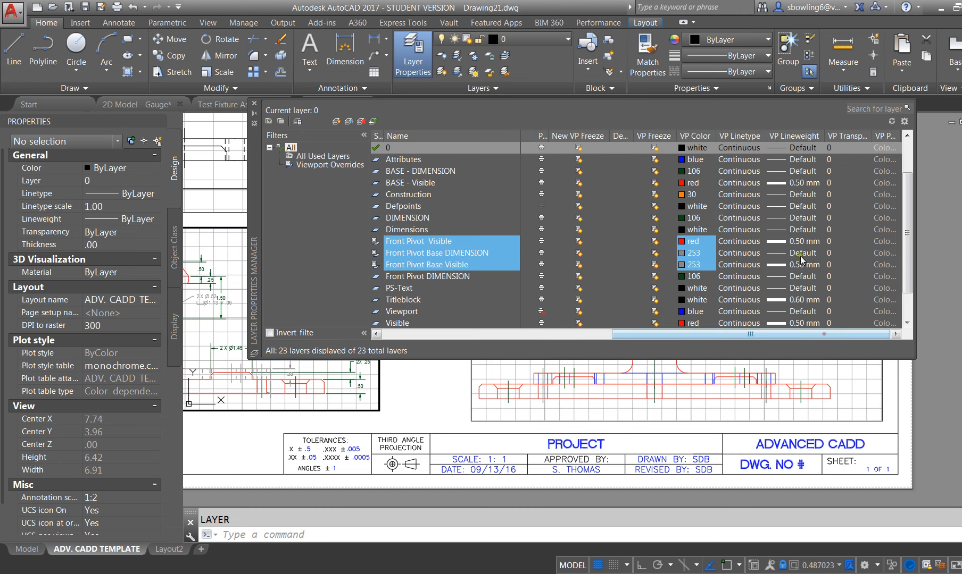
Freeze the Front Pivot Base DIMENSION and Front Pivot Visible layers in the lower left viewport, and close the layer manager.
click(683, 257)
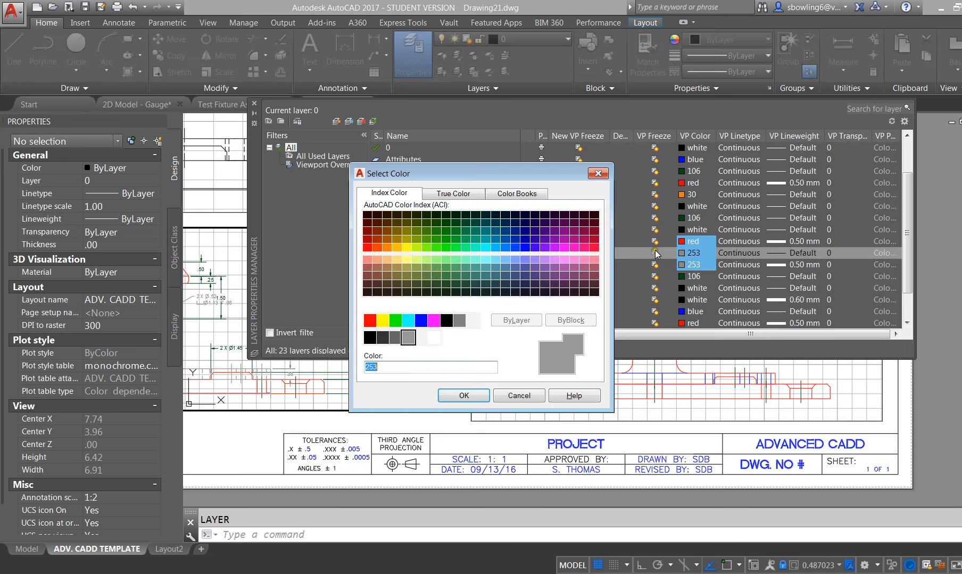
click(518, 396)
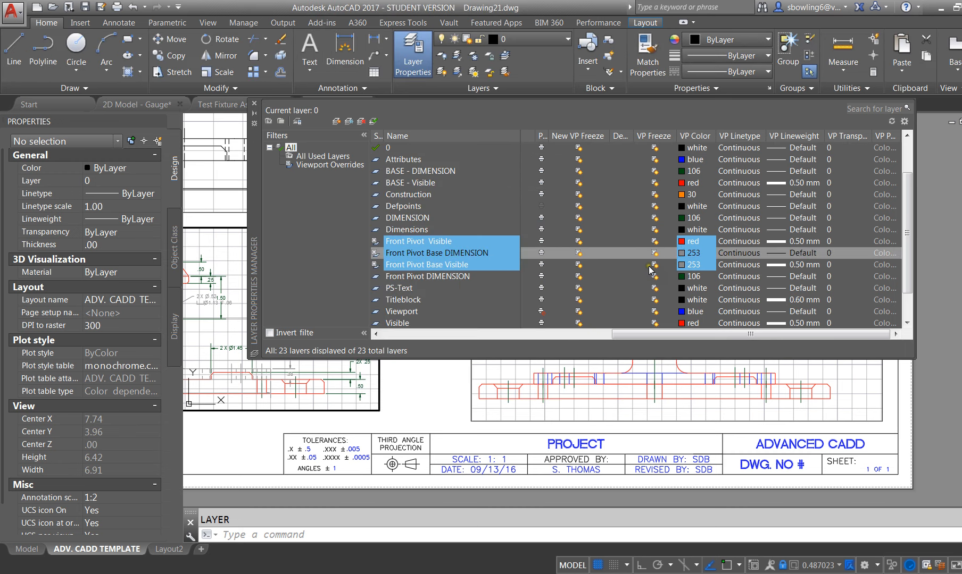
click(661, 254)
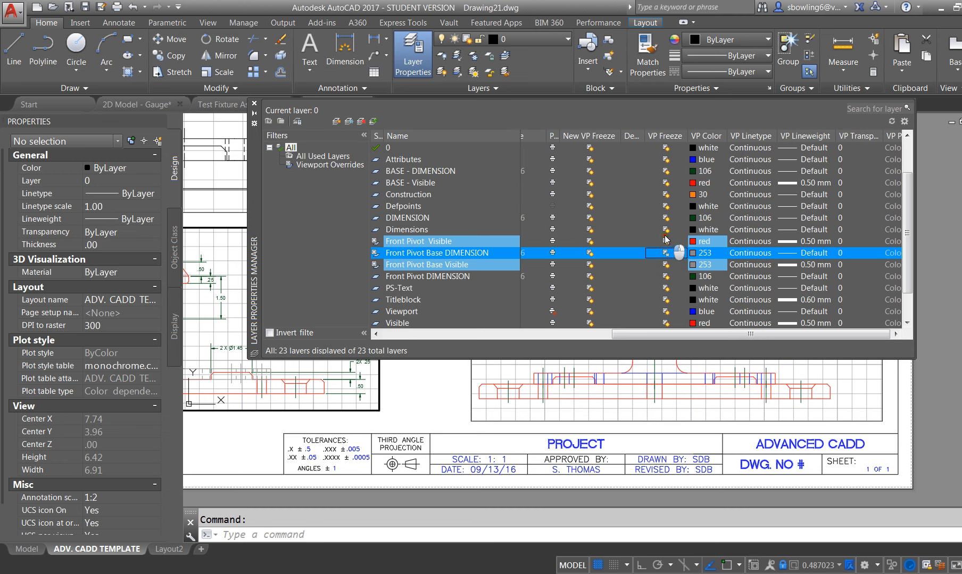
drag(665, 234, 667, 244)
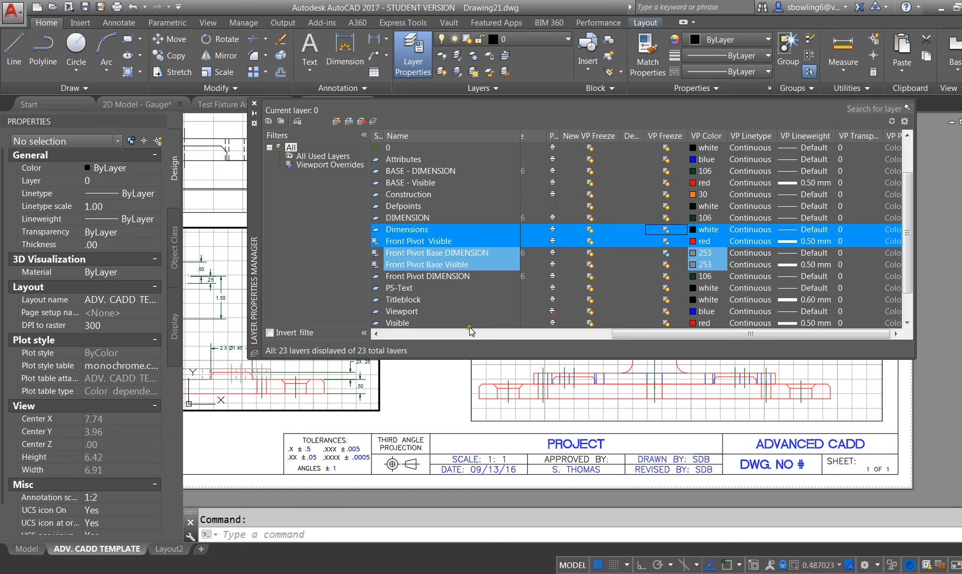
click(438, 376)
key(Escape)
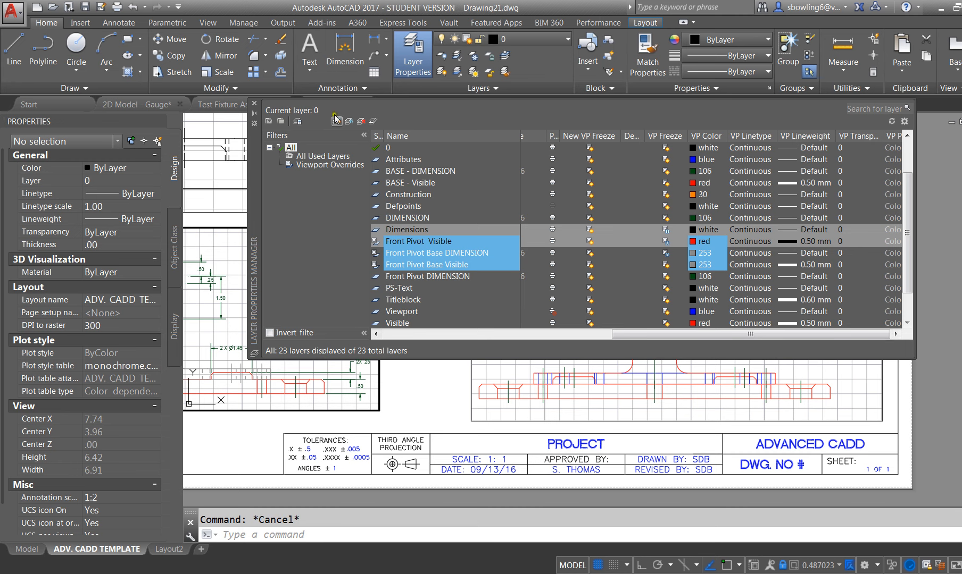
click(254, 107)
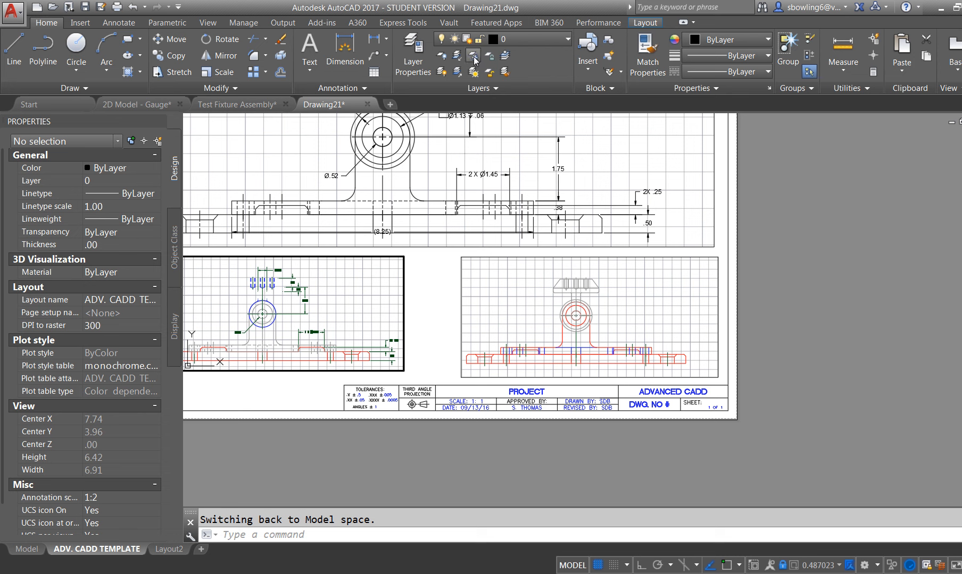
Try to freeze layers with LAYFRZ by picking fixture geometry in the lower left viewport, without freezing the current layer.
click(473, 56)
click(271, 344)
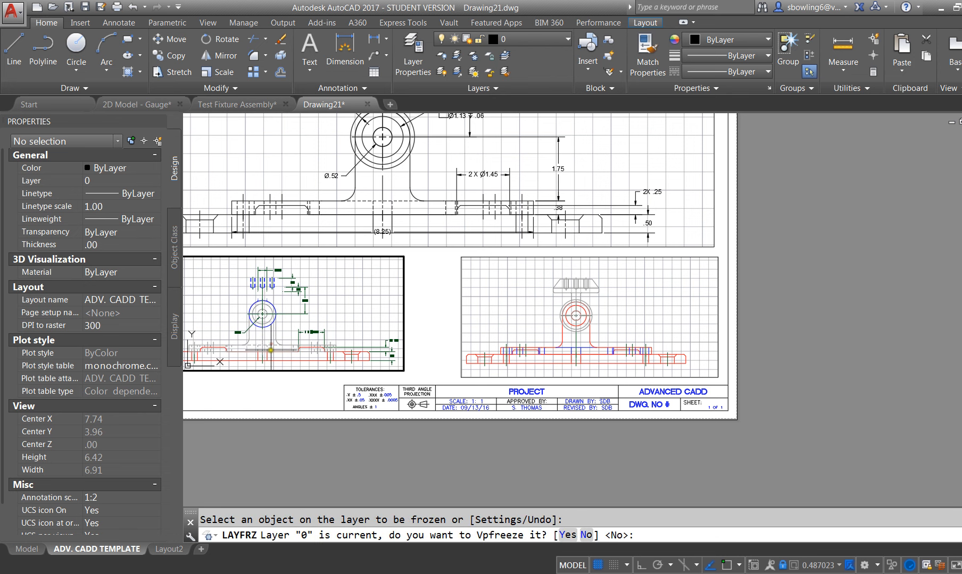
click(568, 535)
key(Escape)
right_click(462, 165)
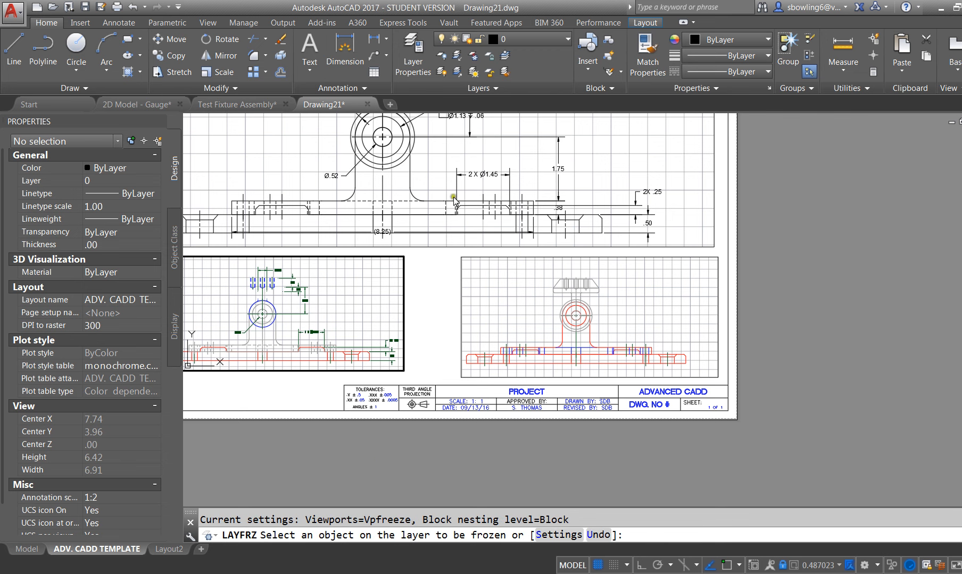
click(287, 365)
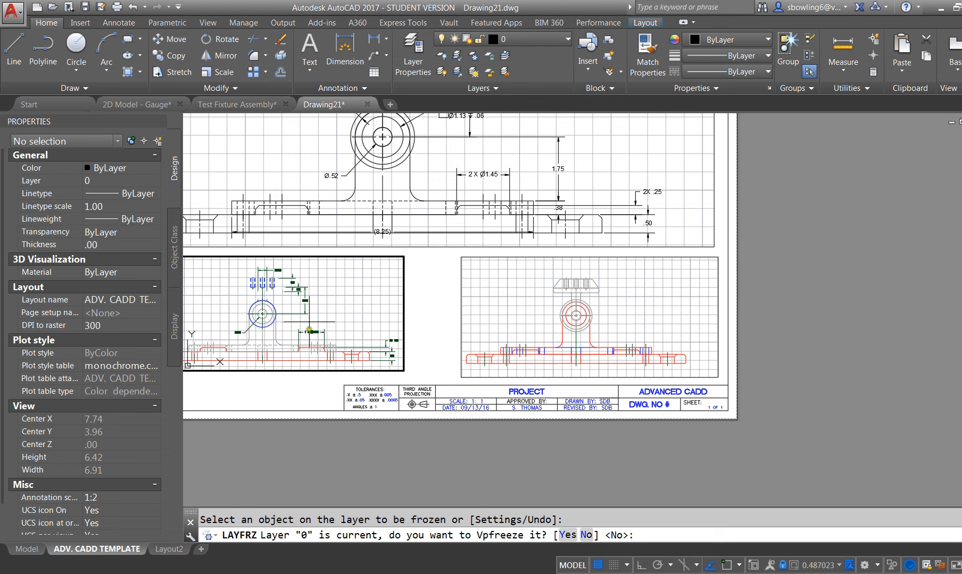
key(Escape)
Check the layer assignment of the three fixture block references in the lower left viewport.
click(273, 330)
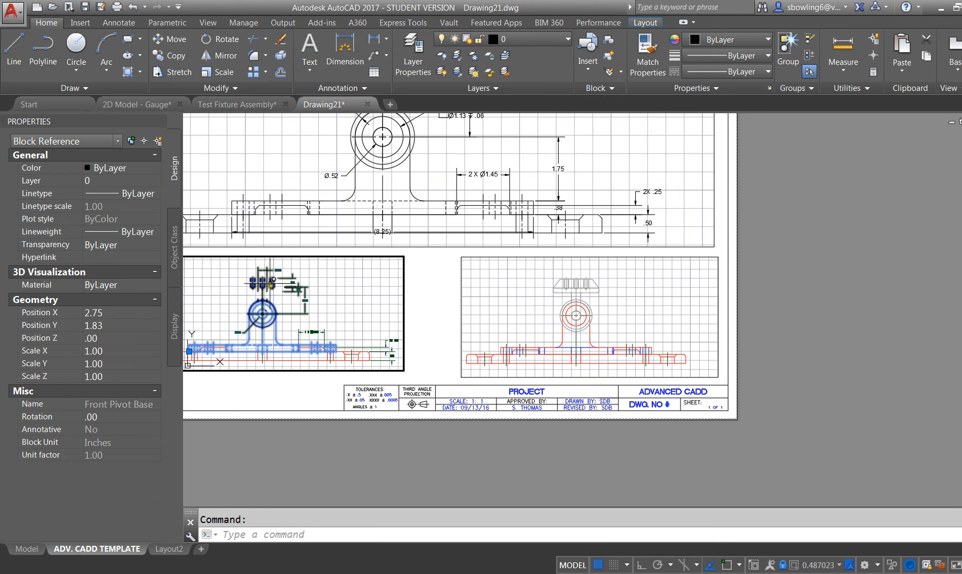
click(262, 287)
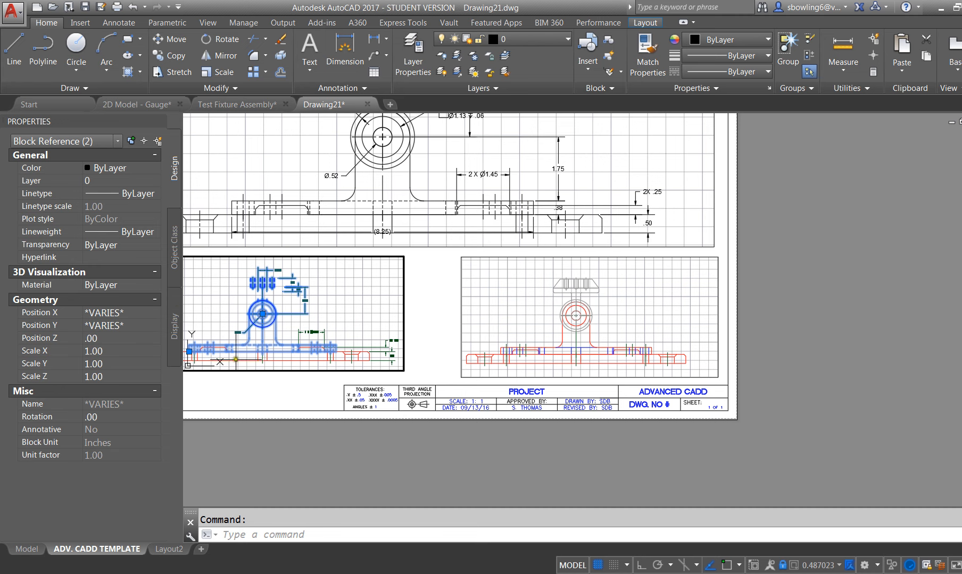
click(202, 346)
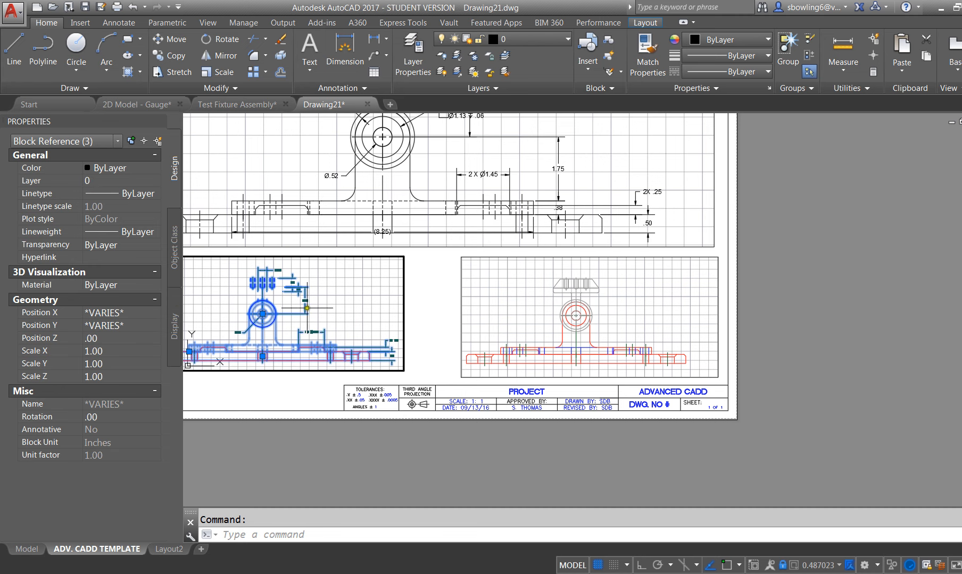
key(Escape)
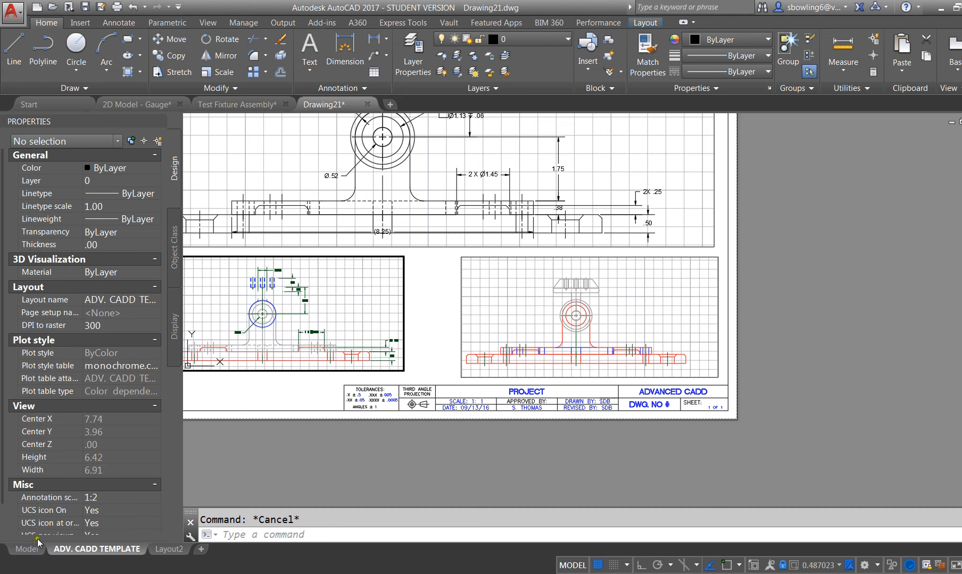
Switch to model space and create a new layer named Blocks.
click(27, 549)
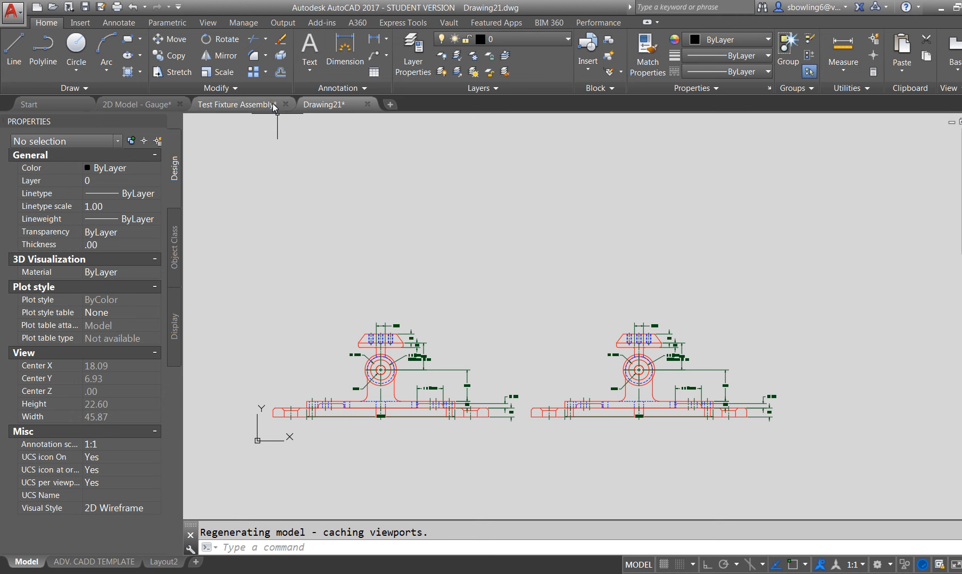
click(413, 60)
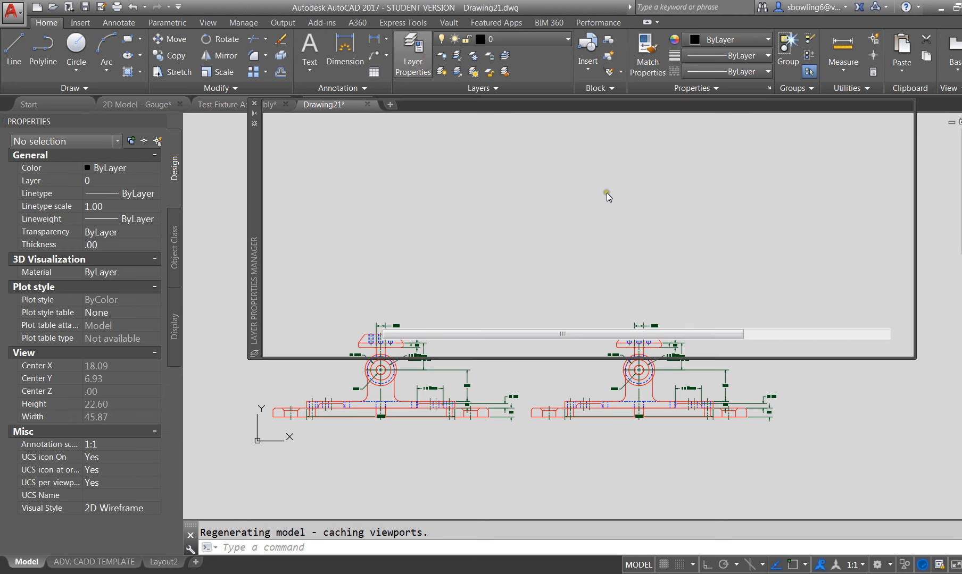
click(336, 122)
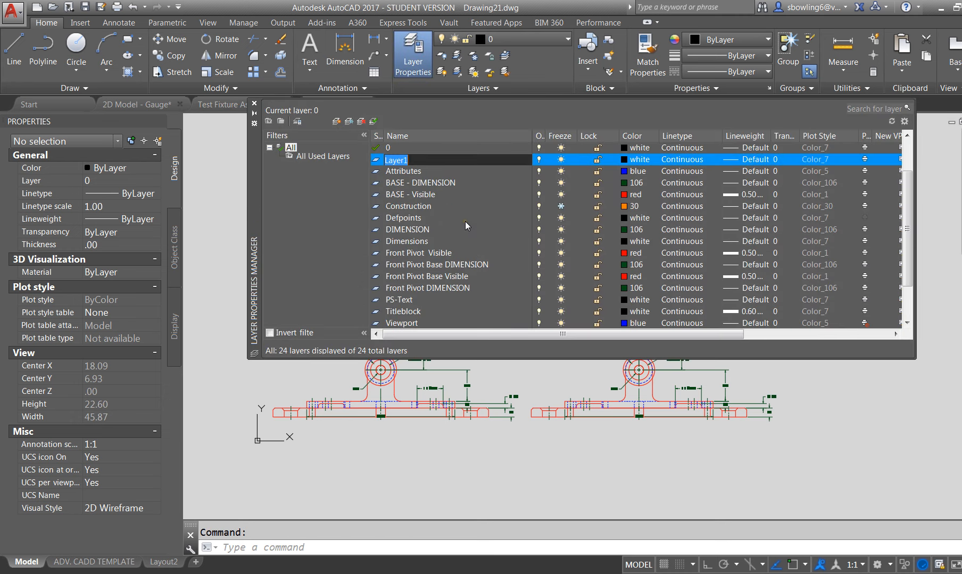
text(Blocks)
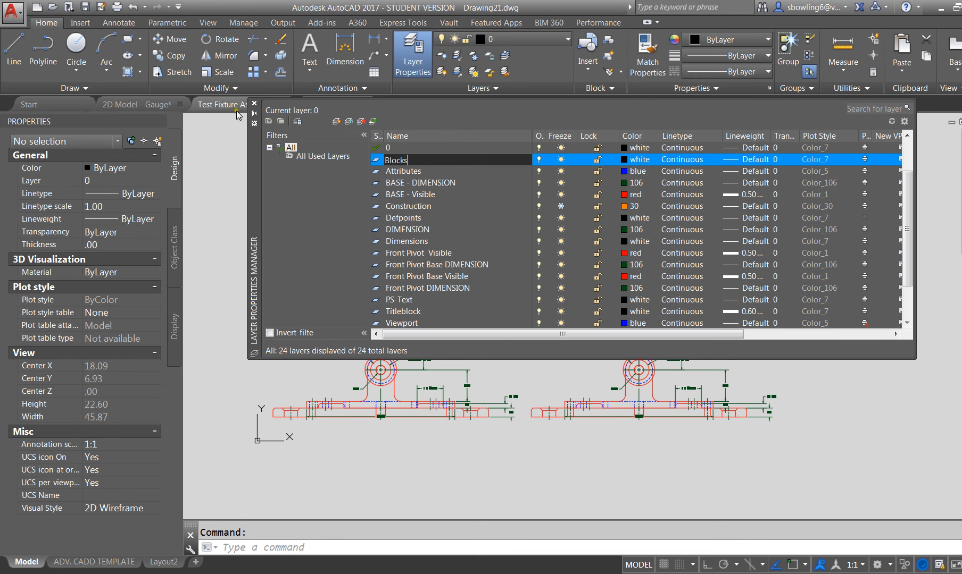
key(Return)
click(254, 103)
Move the three block references of the left fixture assembly to the Blocks layer.
click(393, 365)
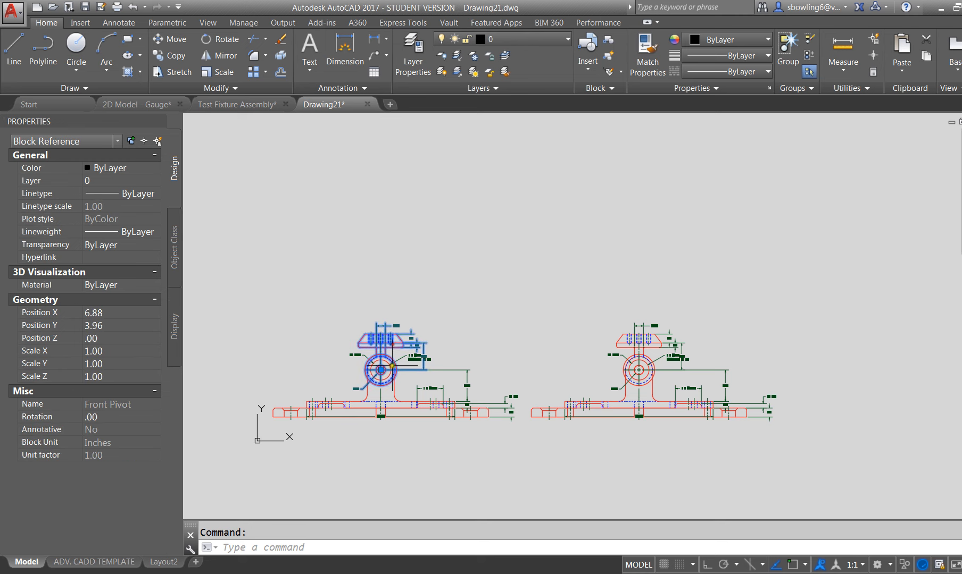
click(396, 382)
click(393, 386)
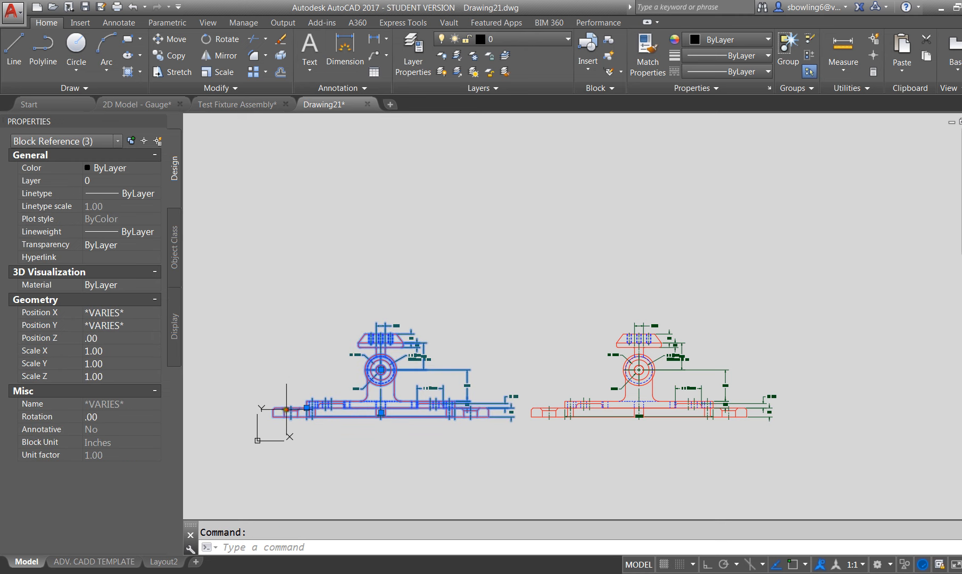
click(108, 181)
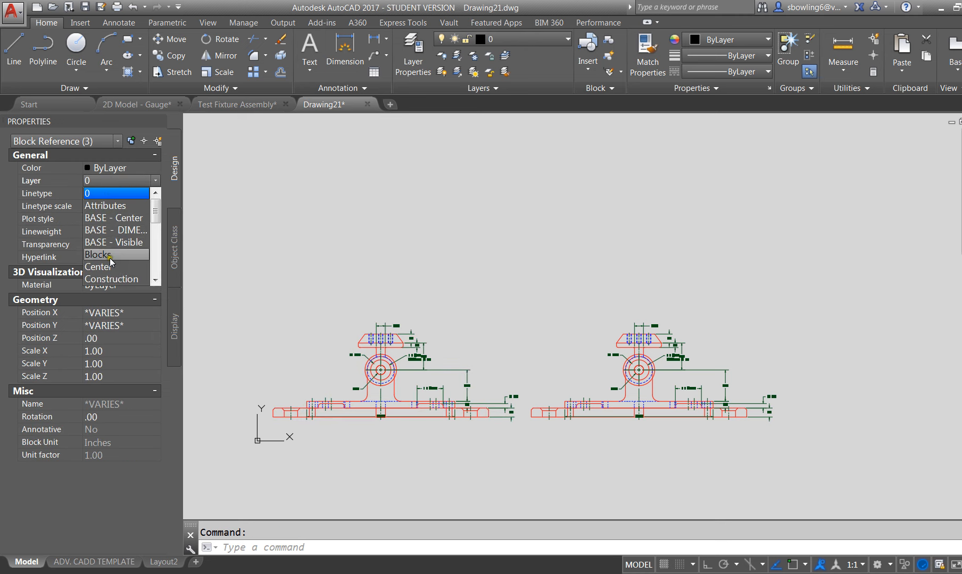
click(132, 247)
key(Escape)
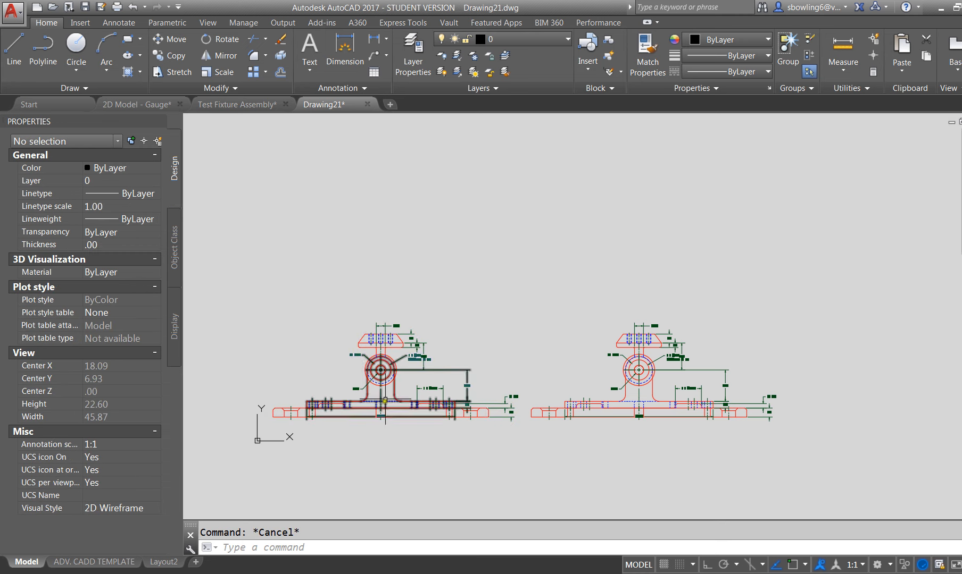
Check the layers of the Front Pivot and Front Pivot Base blocks, and of individual lines in the right assembly copy.
click(382, 357)
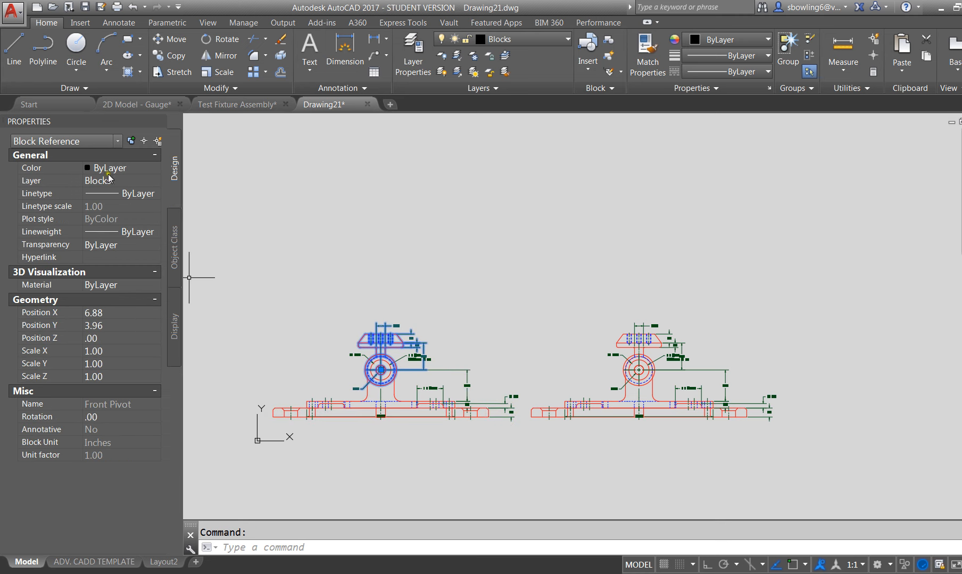
scroll(408, 397, up, 2)
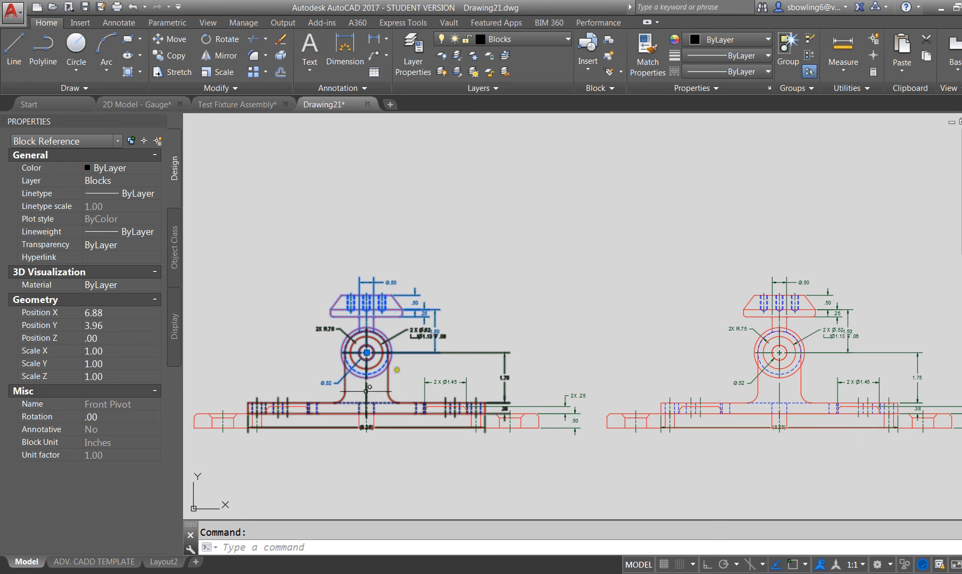
key(Escape)
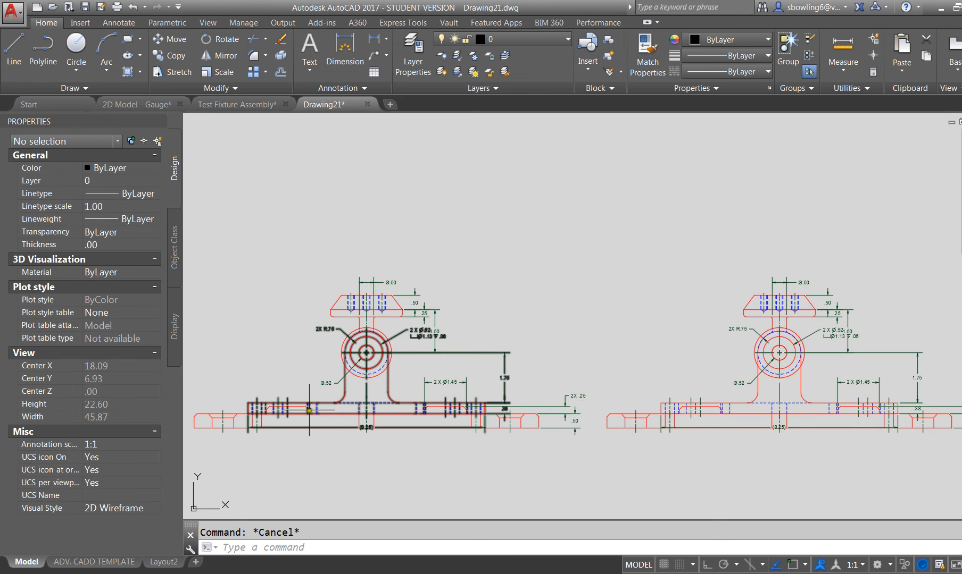
click(309, 410)
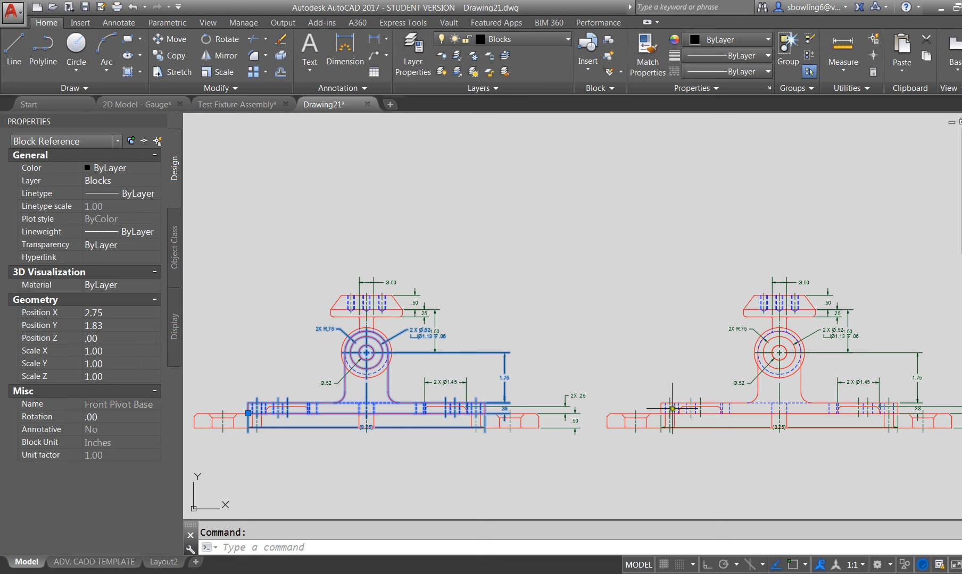
click(671, 409)
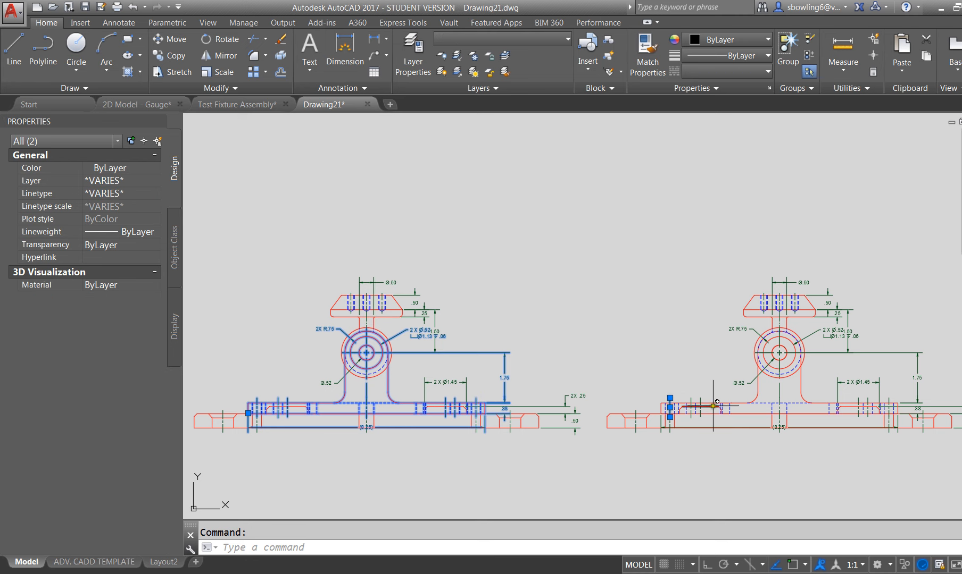
key(Escape)
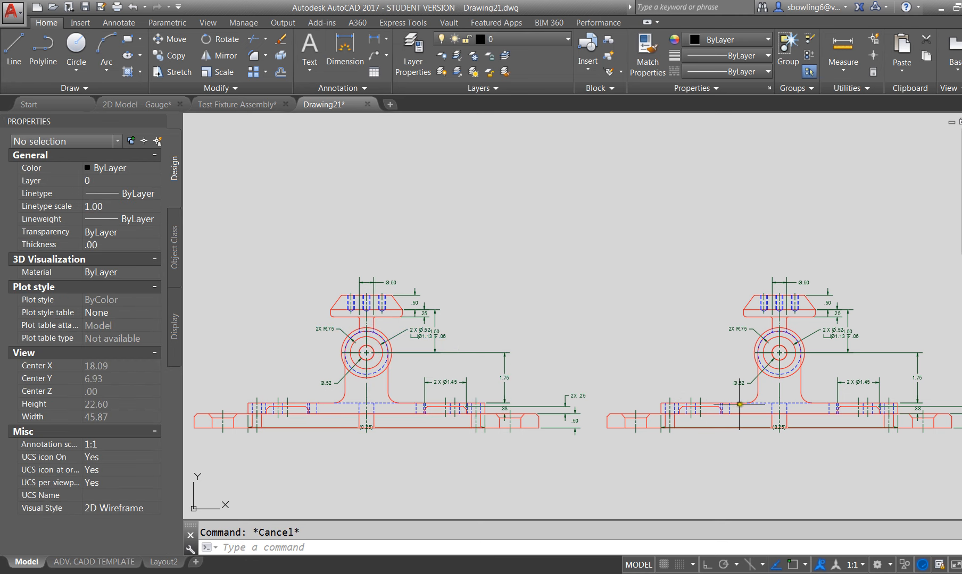
click(708, 404)
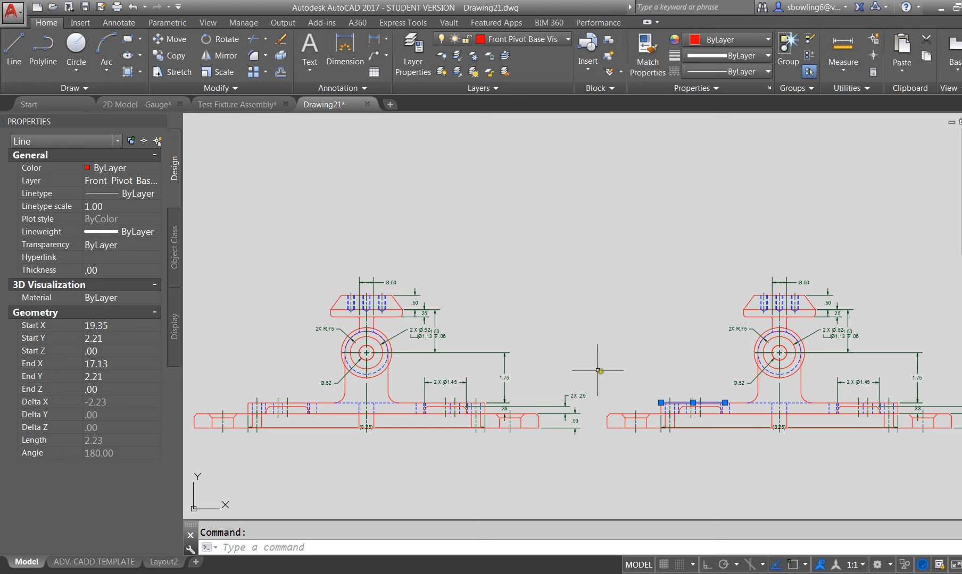
Return to the ADV. CADD TEMPLATE layout and switch from the lower left viewport to paper space.
click(94, 562)
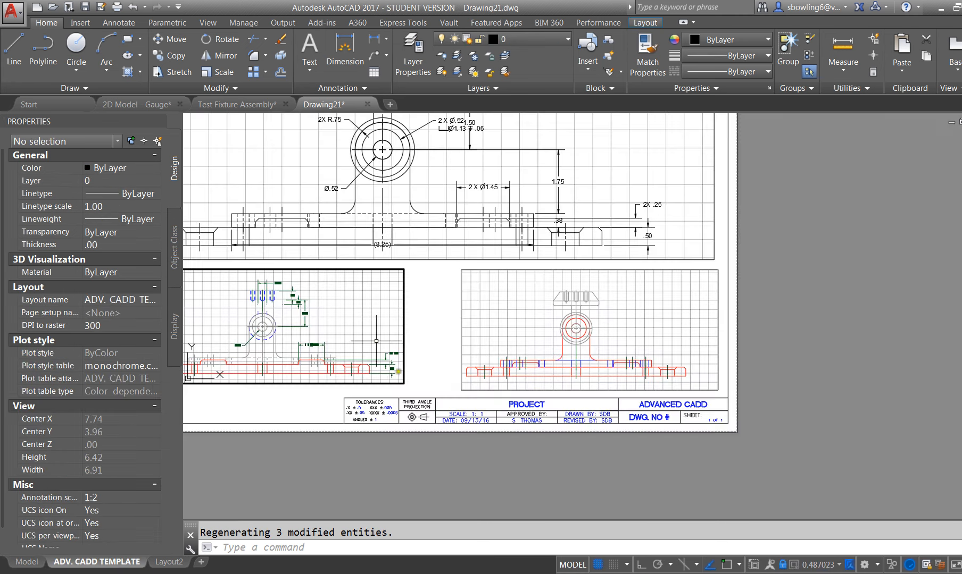
double_click(444, 366)
scroll(433, 383, down, 3)
scroll(415, 343, up, 4)
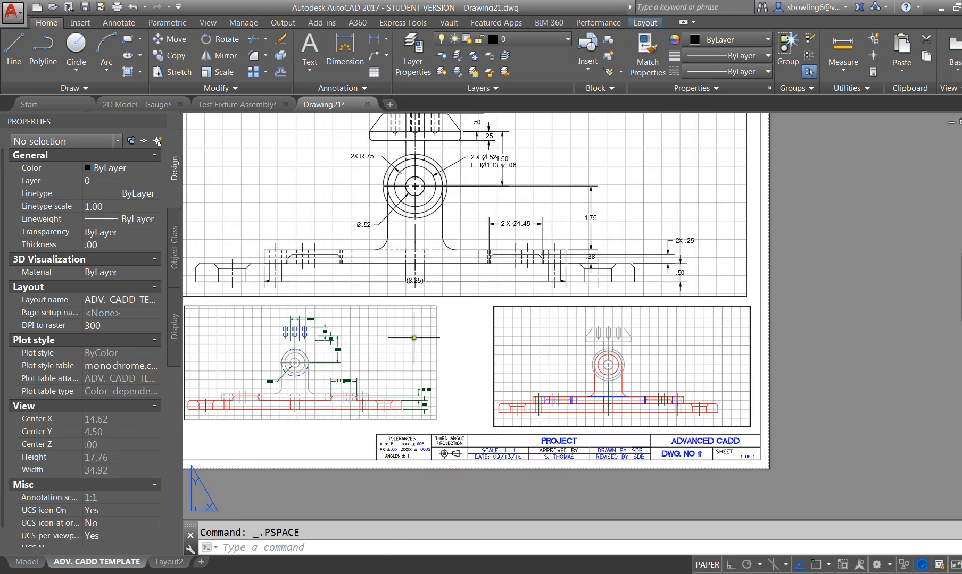